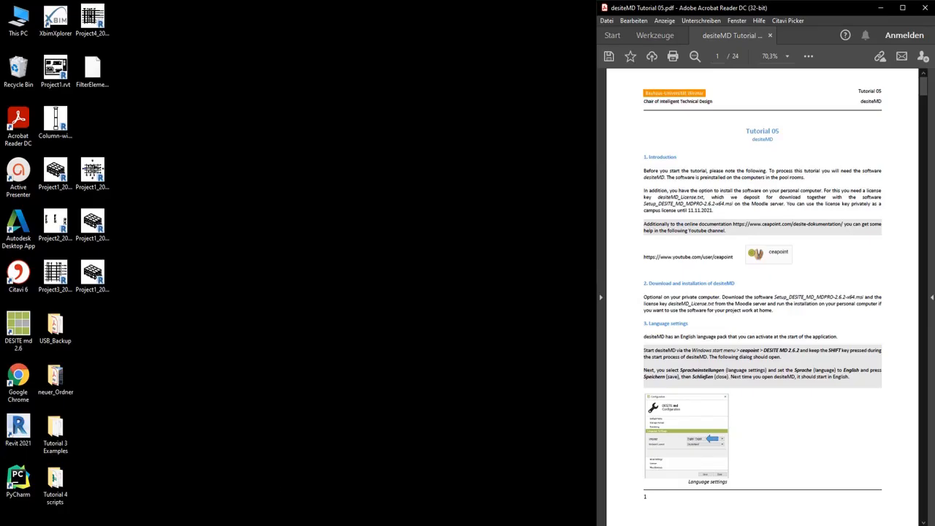
- Review the model preparation page of the tutorial, then switch to Revit and open the Level 1 floor plan
scroll(832, 244, down, 2)
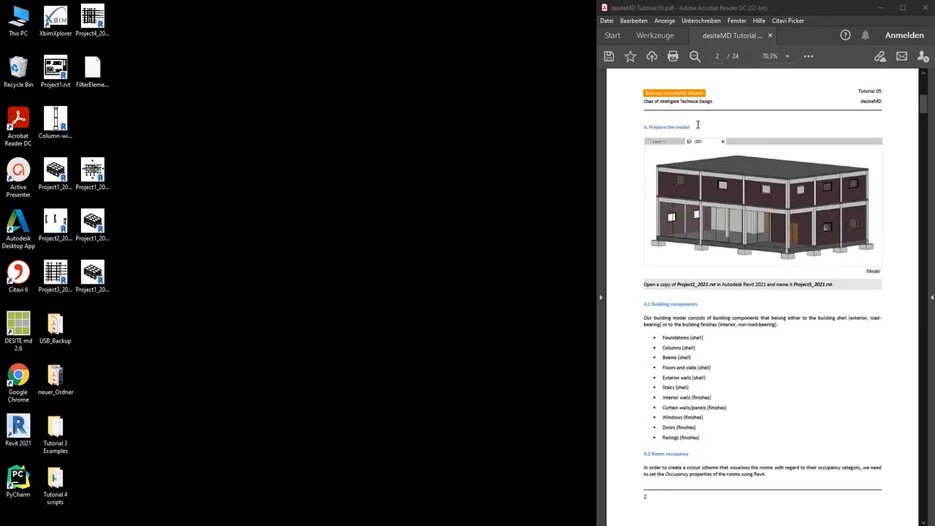
mouse_move(316, 525)
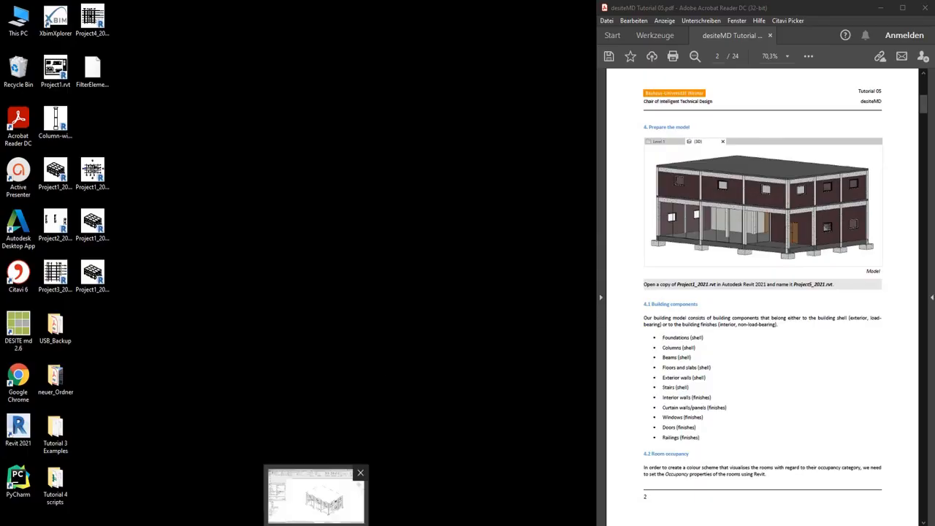
click(316, 497)
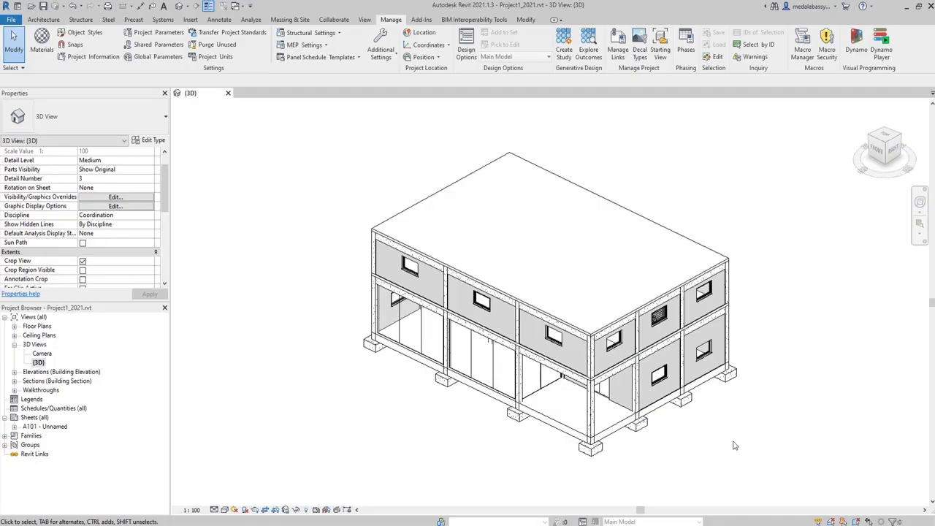
click(14, 327)
click(41, 334)
click(41, 334)
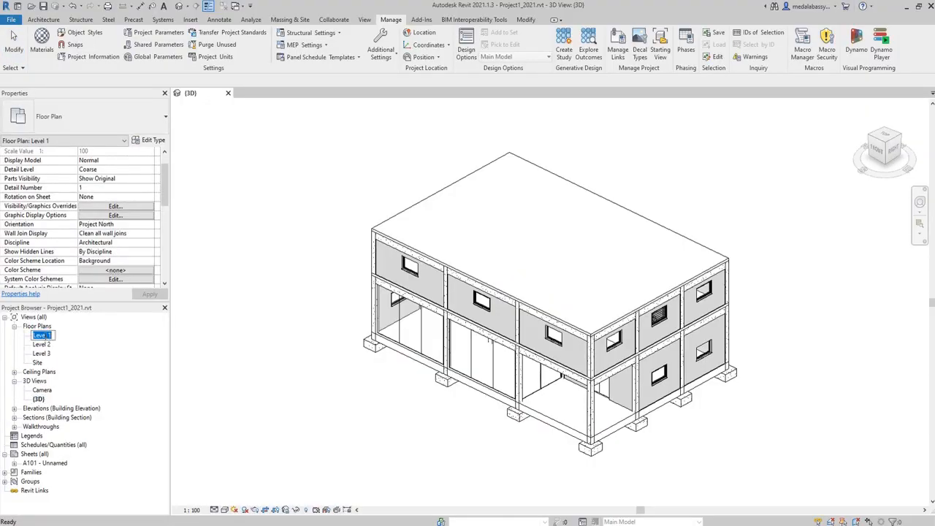
double_click(44, 336)
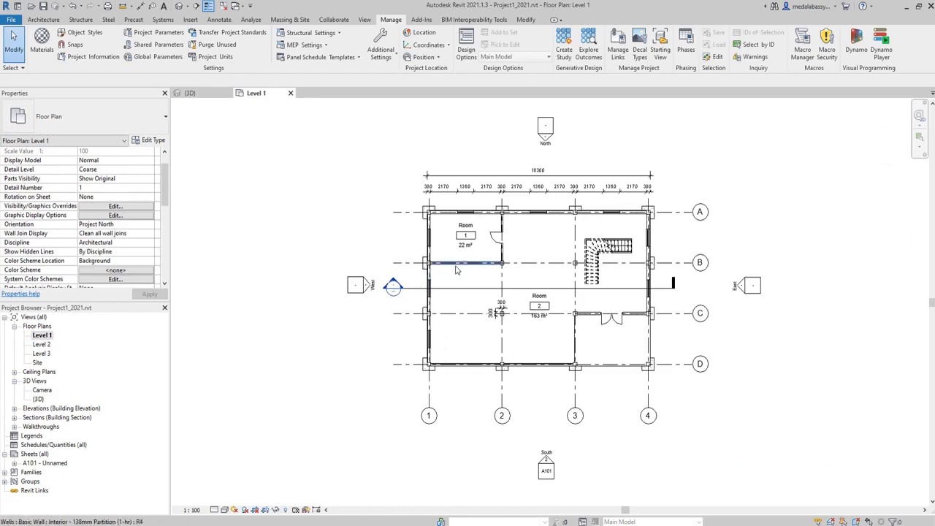
- Set the Occupancy of room 1 on Level 1 to Facilities
click(486, 252)
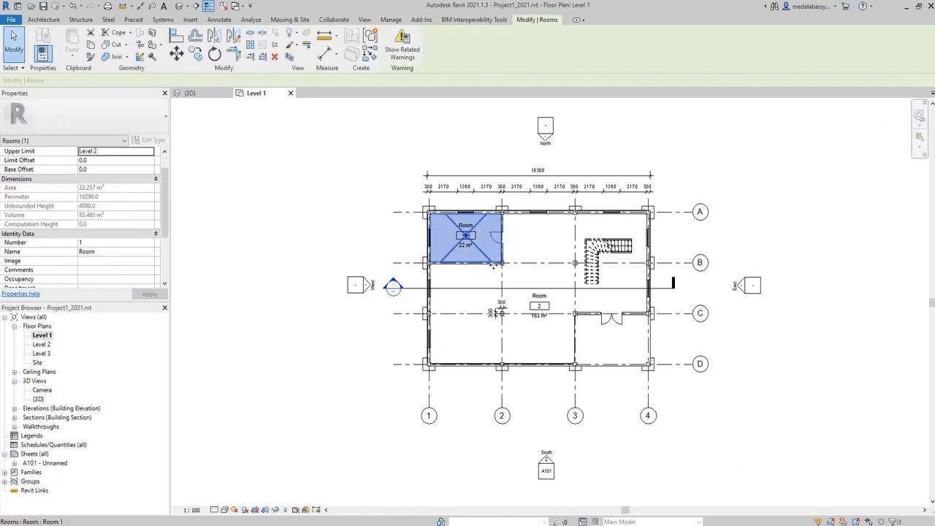
scroll(91, 273, down, 1)
click(91, 252)
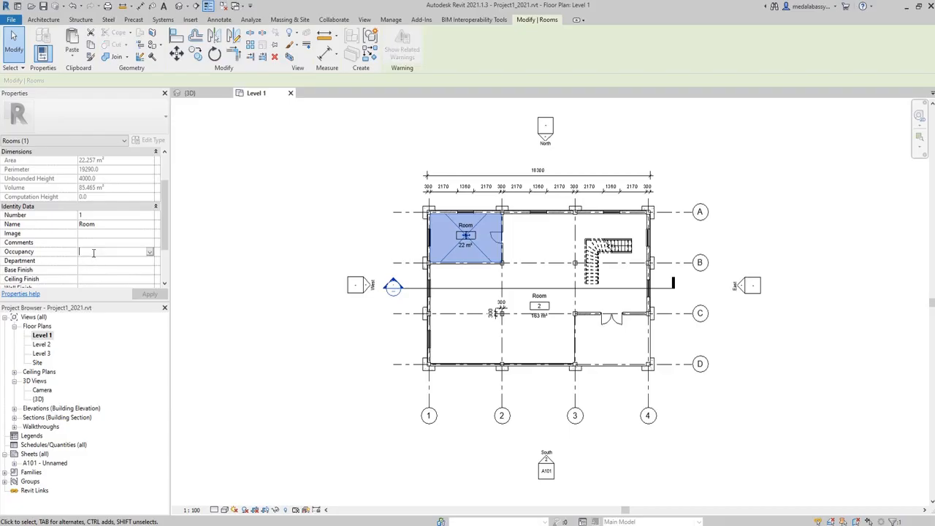
click(142, 251)
text(Facili)
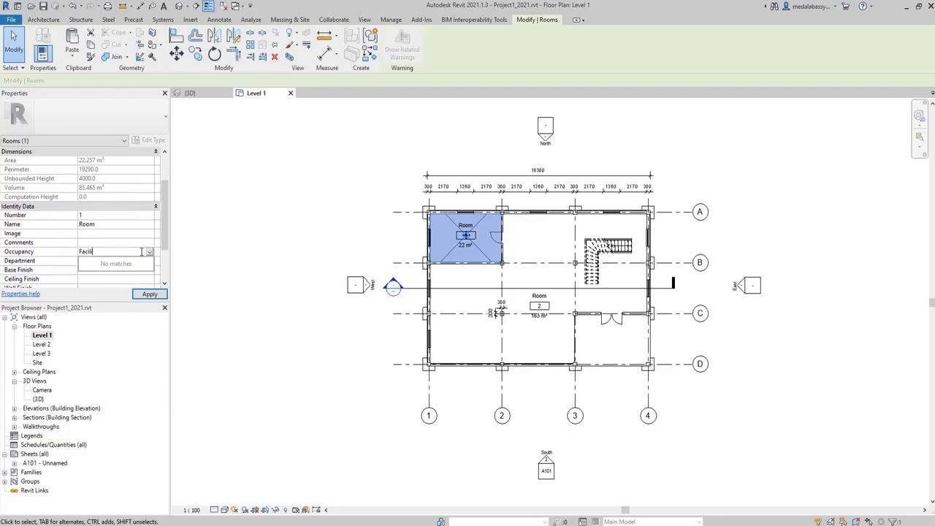
text(ties)
click(247, 280)
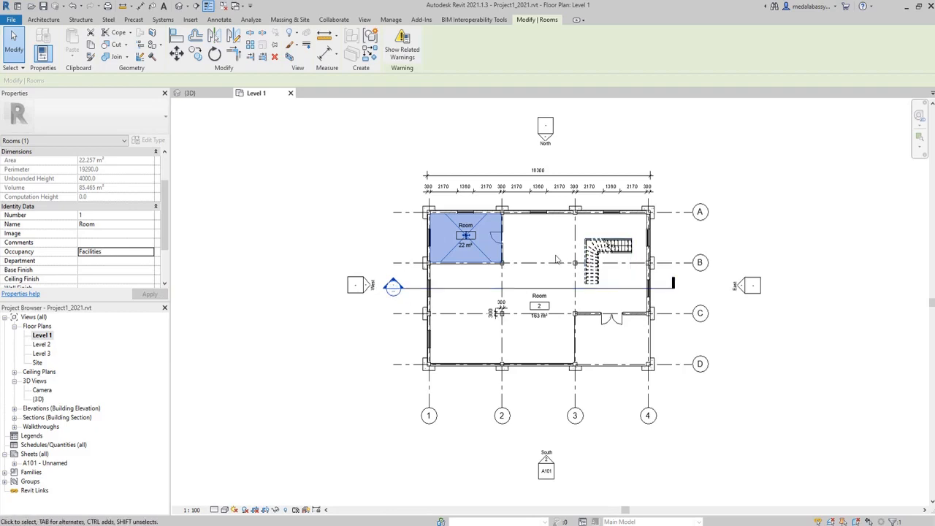
- Set the Occupancy of room 2 on Level 1 to Open space
click(553, 324)
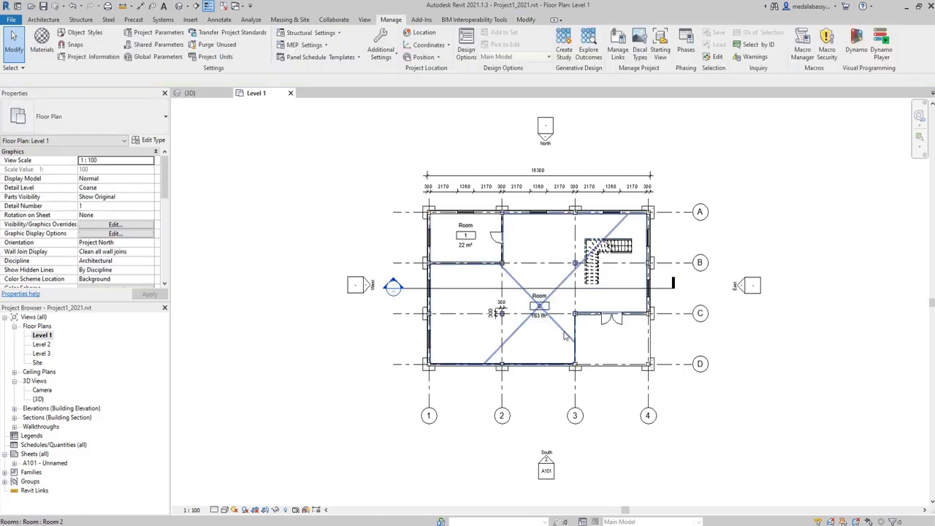
click(563, 333)
scroll(119, 285, down, 3)
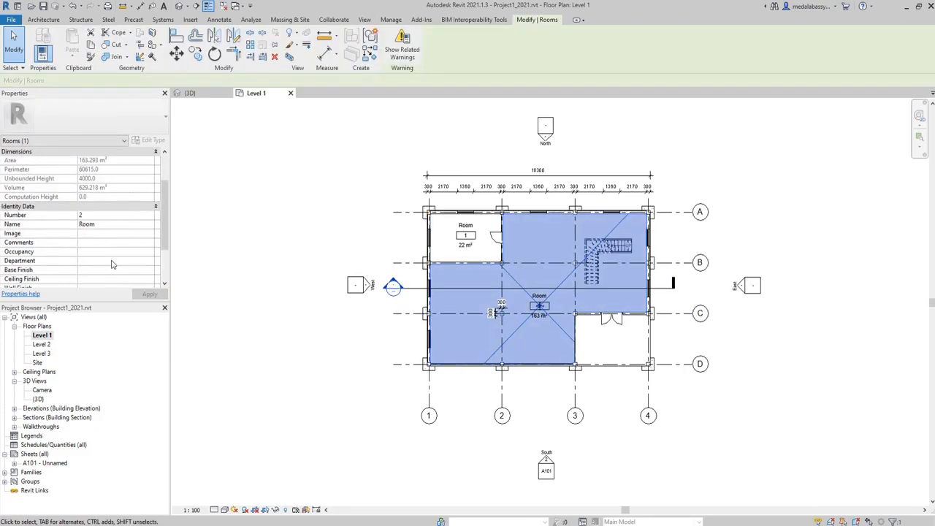
click(109, 253)
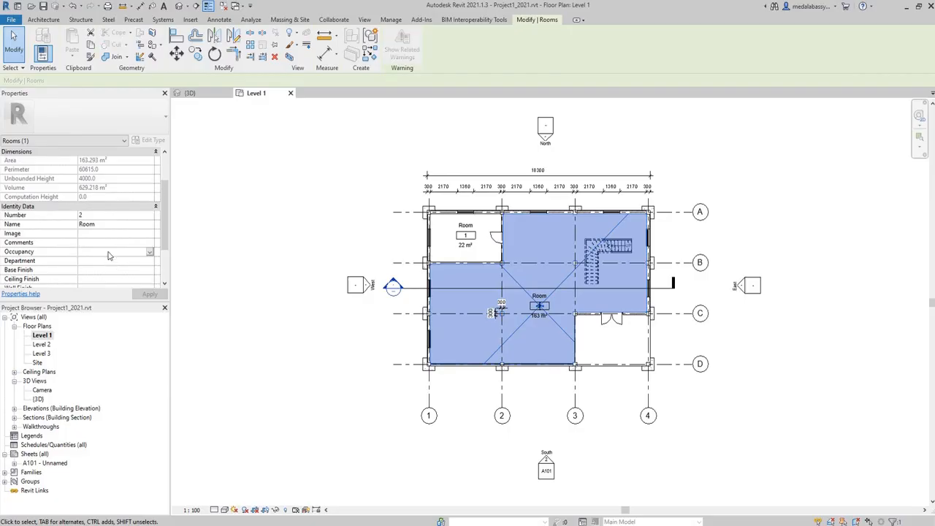
text(Open)
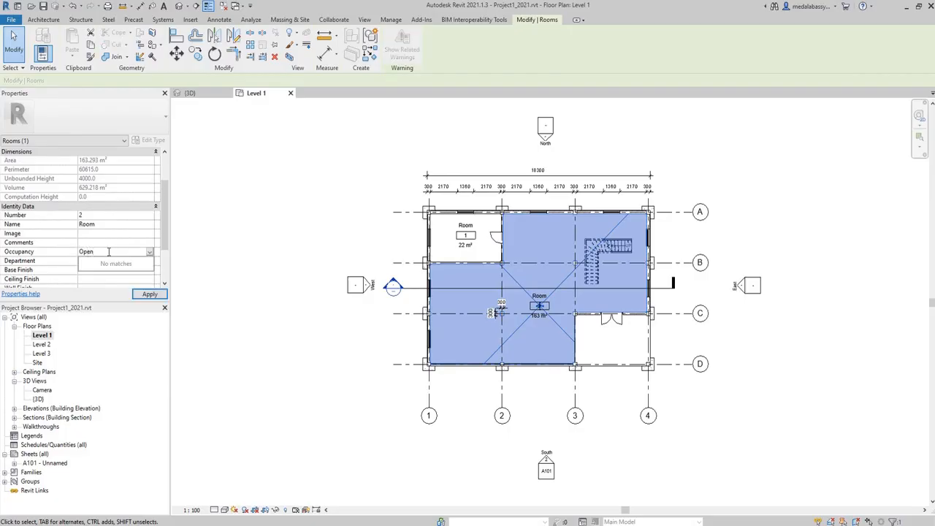
text( space)
click(147, 292)
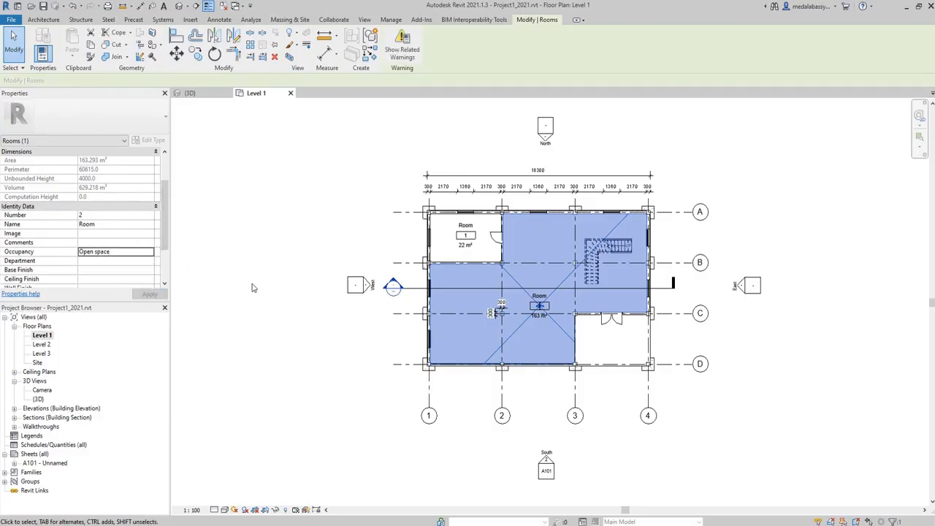
- Open the Level 2 floor plan and set the Occupancy of room 3 to Facilities
double_click(41, 344)
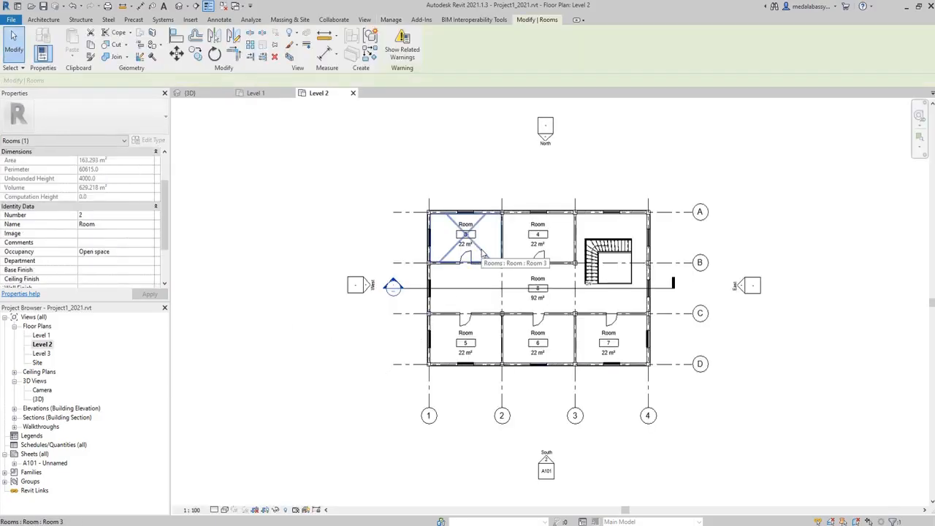
click(482, 253)
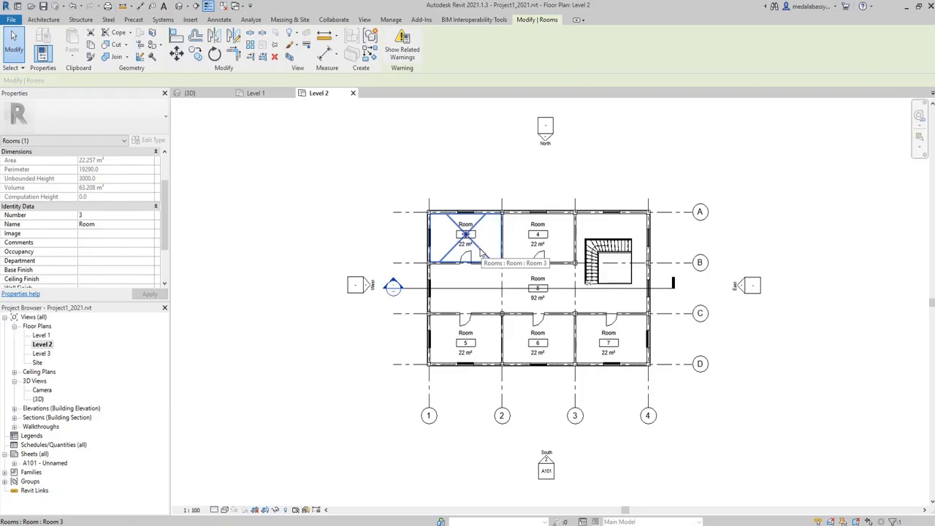
click(86, 252)
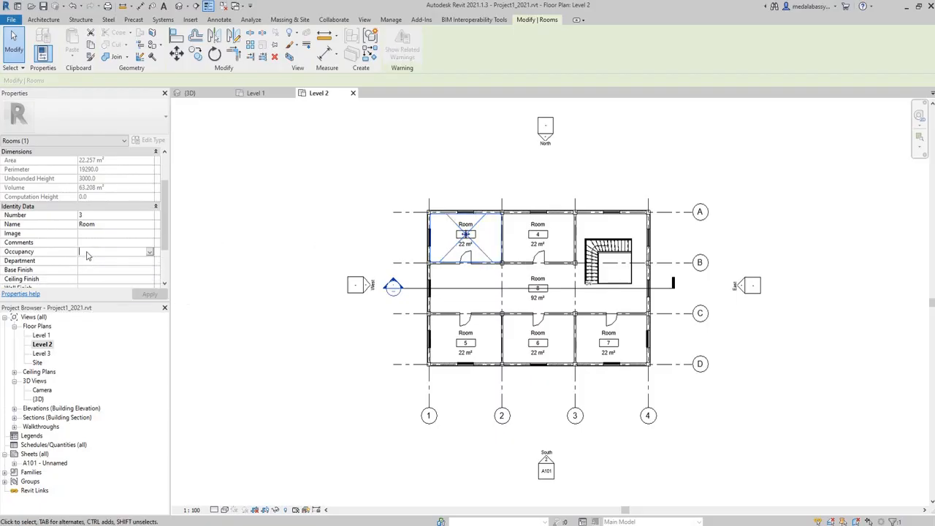
text(Facilities)
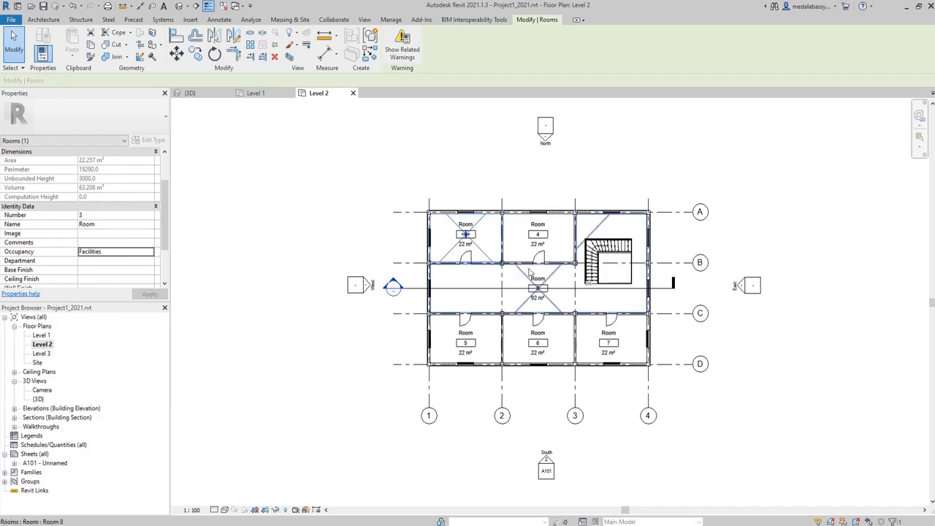
- Set the Occupancy of rooms 4, 5, 6 and 7 on Level 2 to Office in one edit
click(558, 252)
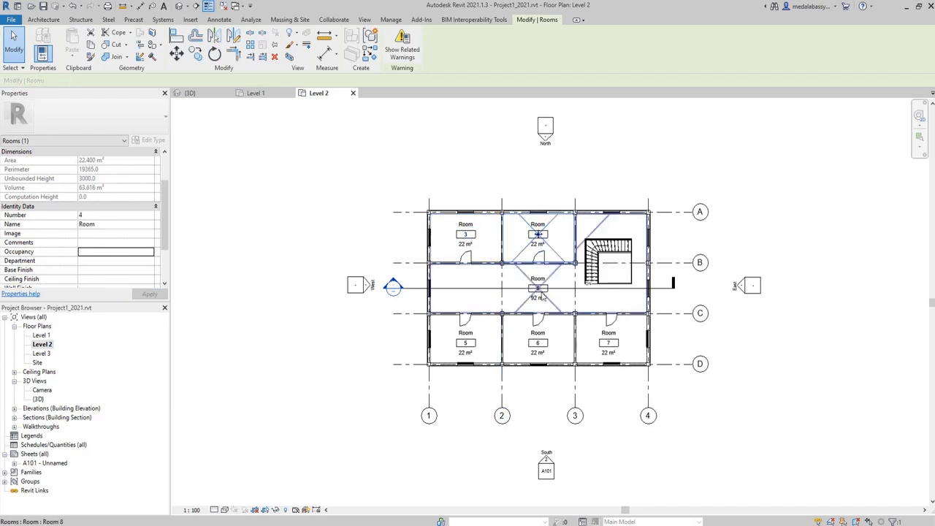
ctrl+click(451, 330)
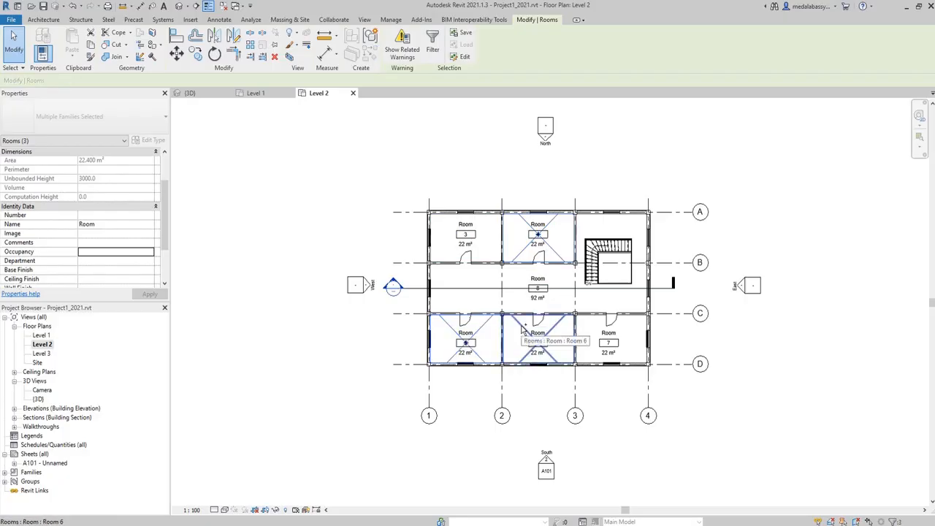
ctrl+click(523, 330)
ctrl+click(598, 333)
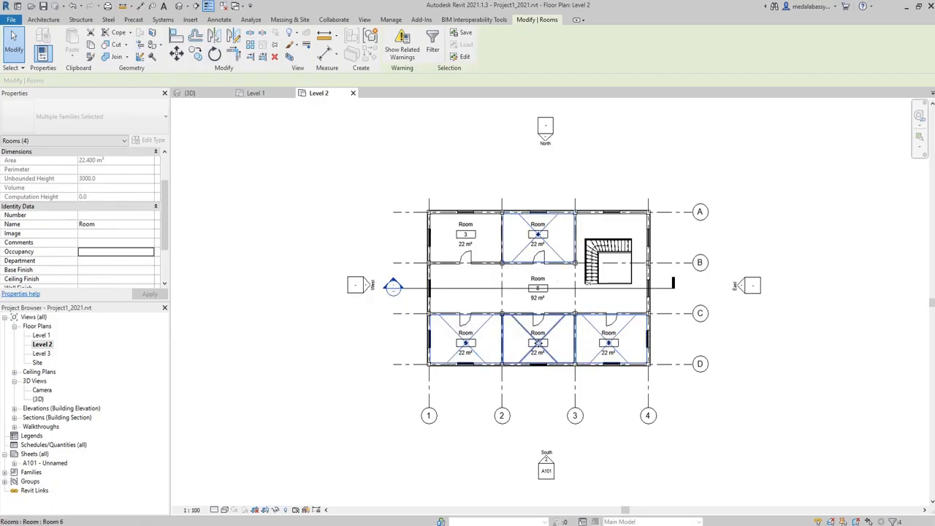
click(147, 252)
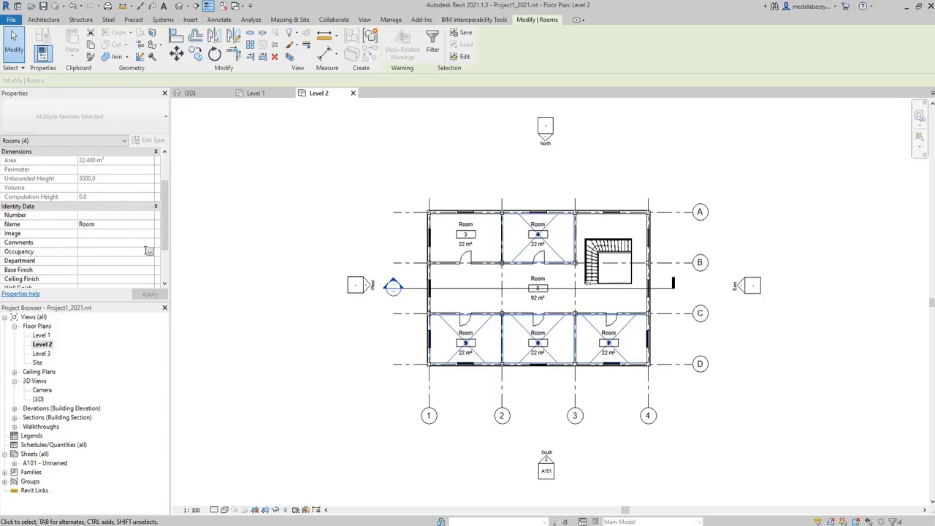
text(Office)
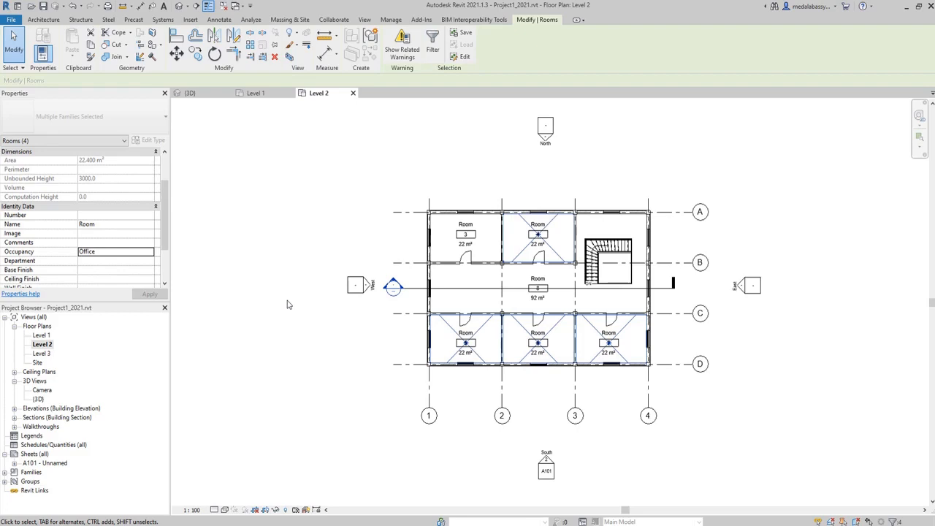
- Set the Occupancy of room 8, the central hall on Level 2, to Open space
click(559, 274)
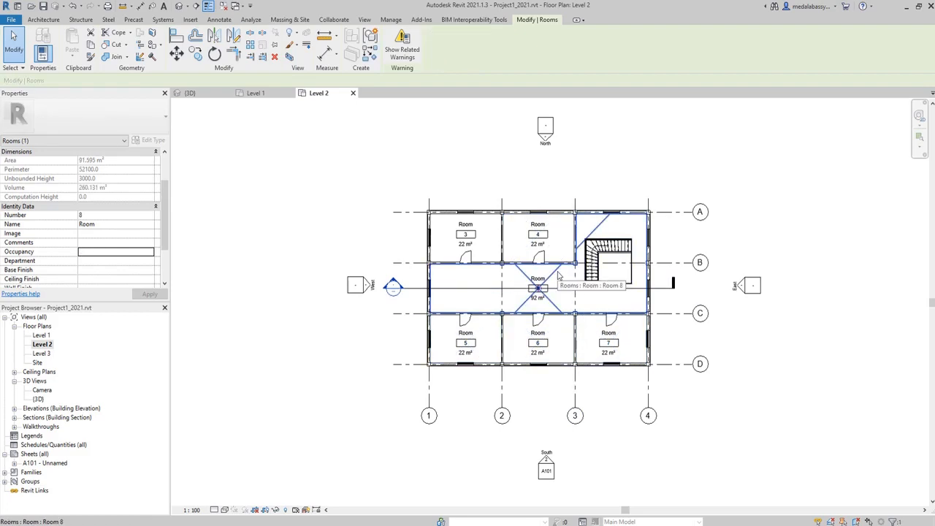
click(99, 253)
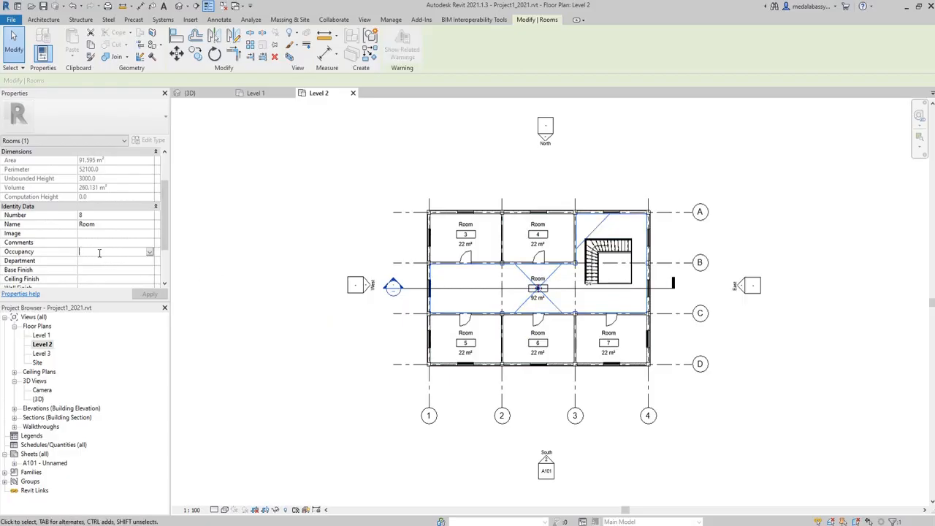
text(Op)
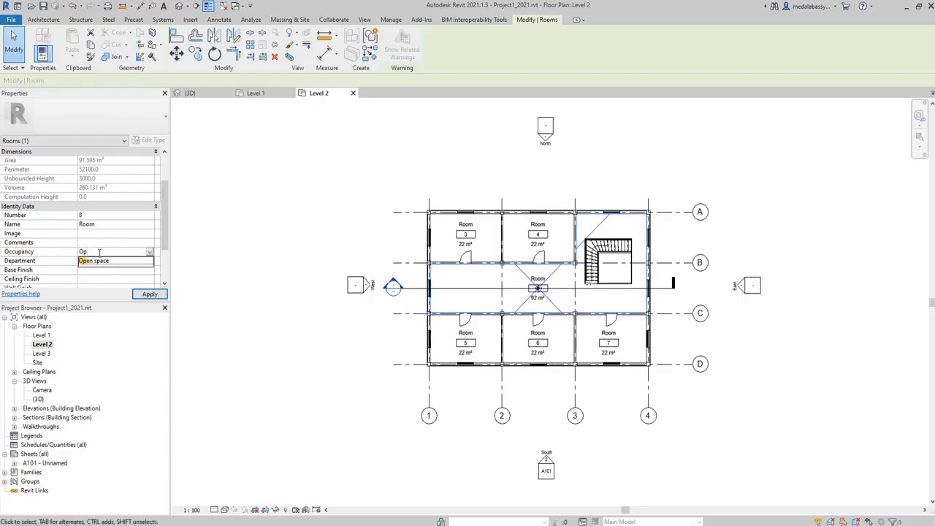
click(120, 262)
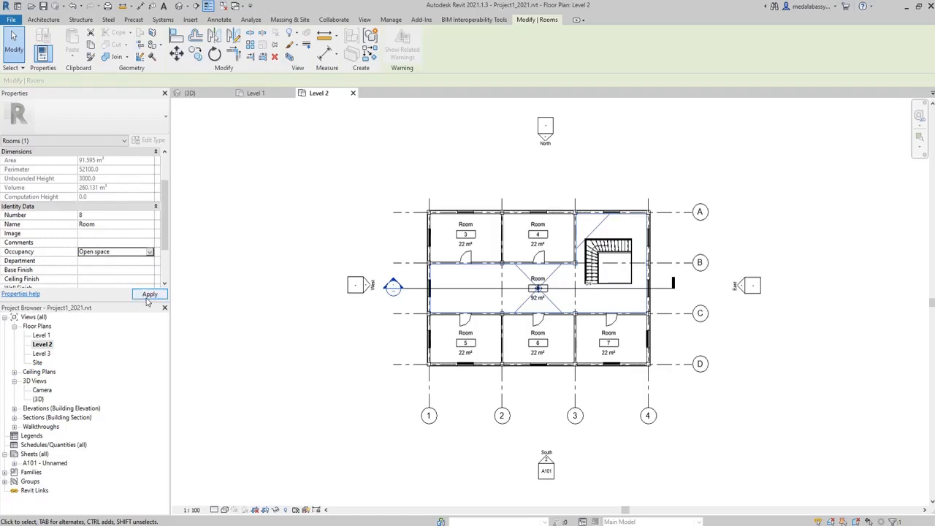
click(149, 294)
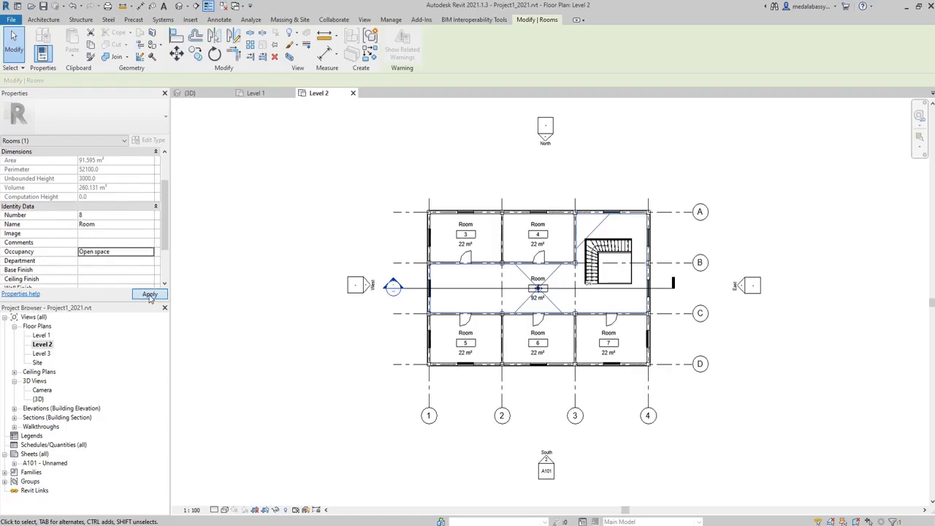
click(277, 298)
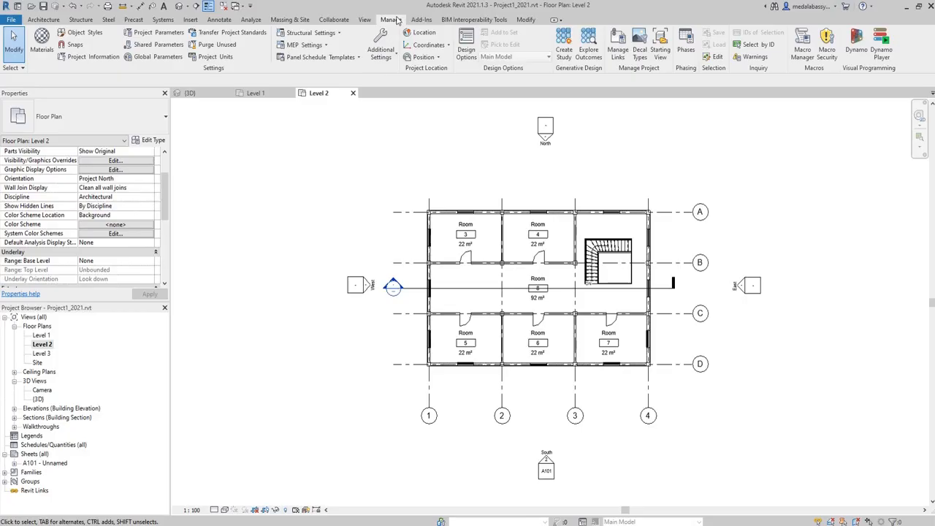
- Remove the existing Occupant parameter from the project parameters
click(154, 33)
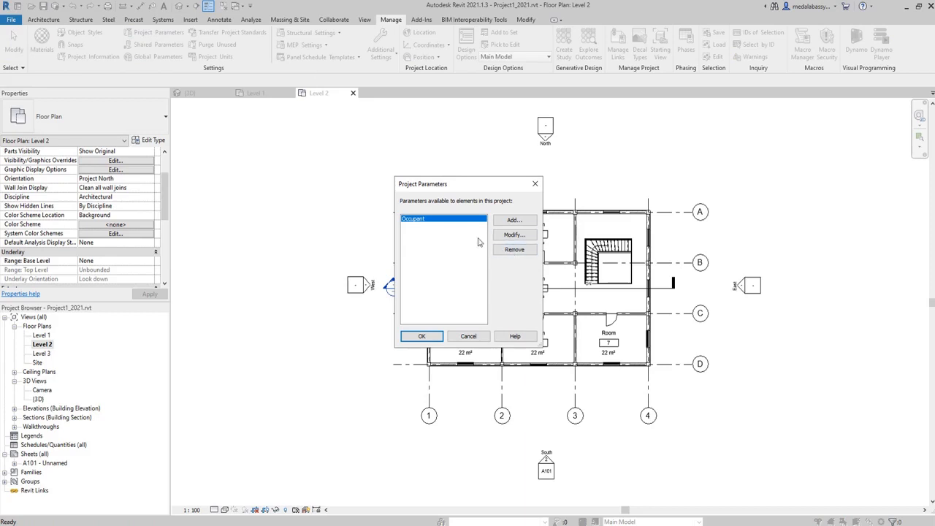
click(523, 252)
click(491, 280)
- Define a new project parameter named ActivityGroup with type Text, grouped under Phasing
click(504, 222)
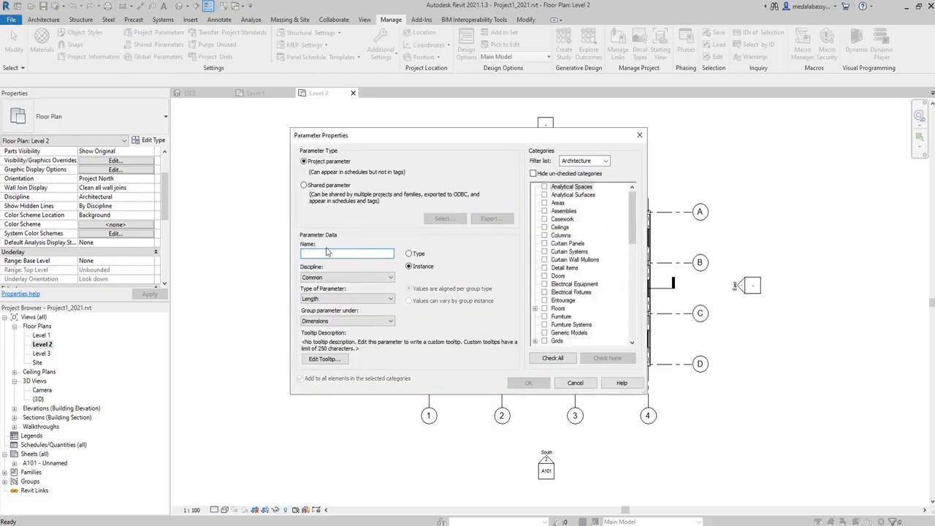
text(Activity)
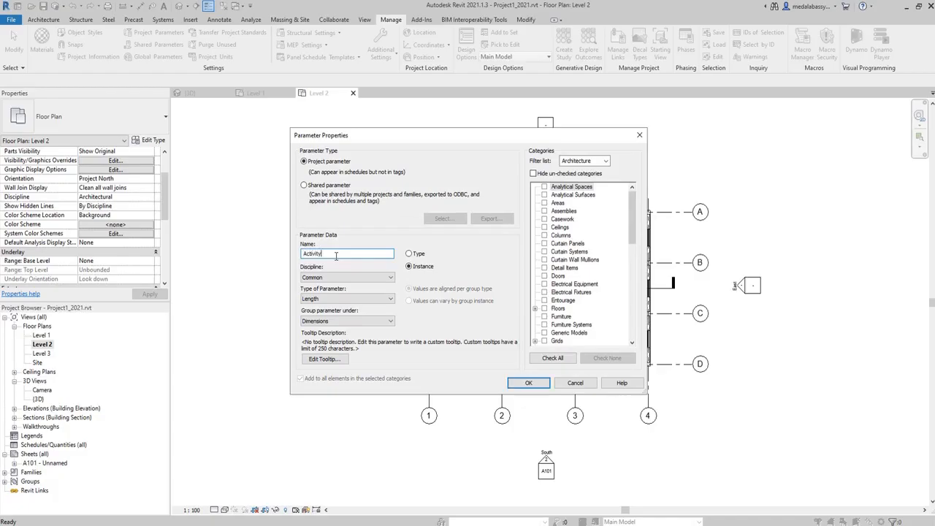
text(Group)
click(381, 299)
click(353, 311)
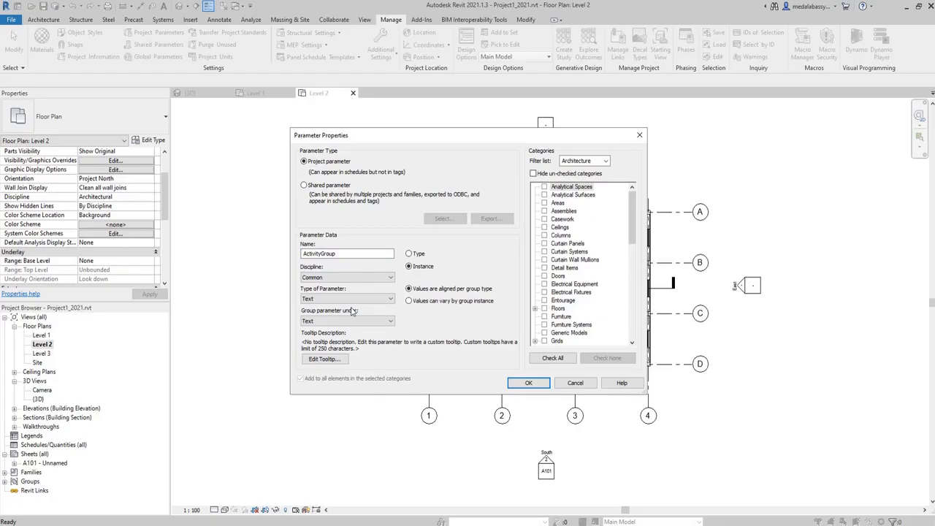
click(353, 321)
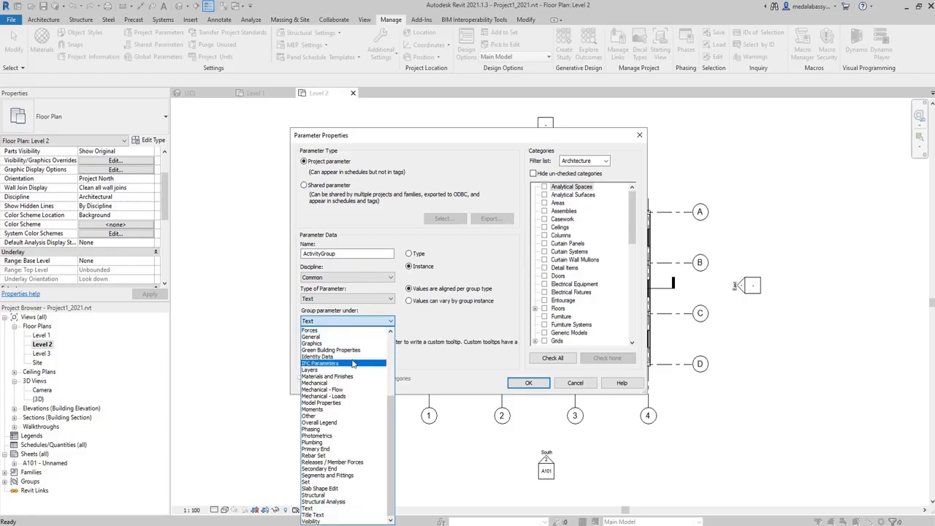
click(342, 430)
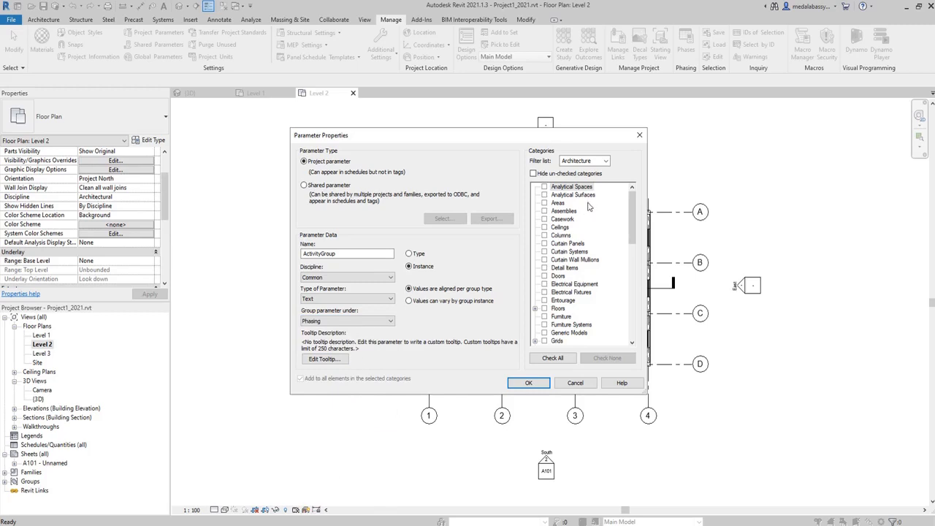
- Assign the ActivityGroup parameter to all categories in the Architecture filter list and accept the project parameters
click(606, 160)
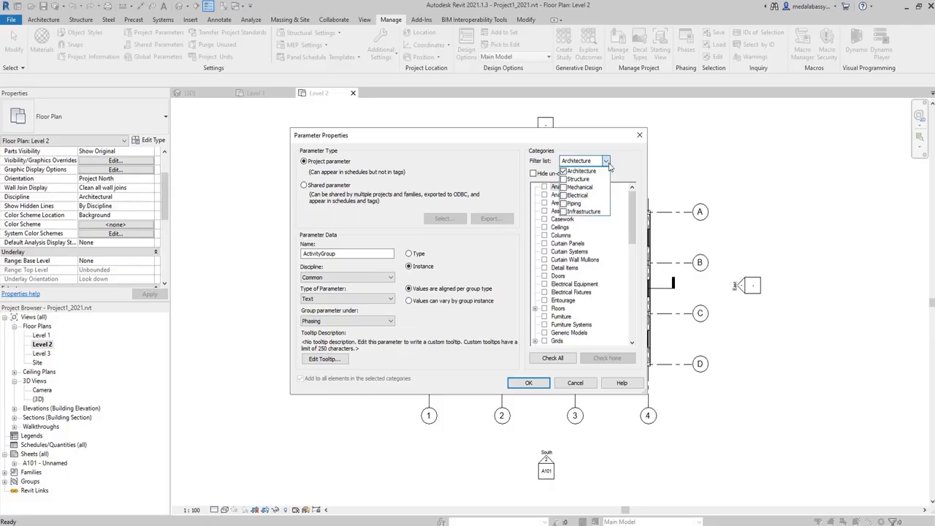
click(608, 166)
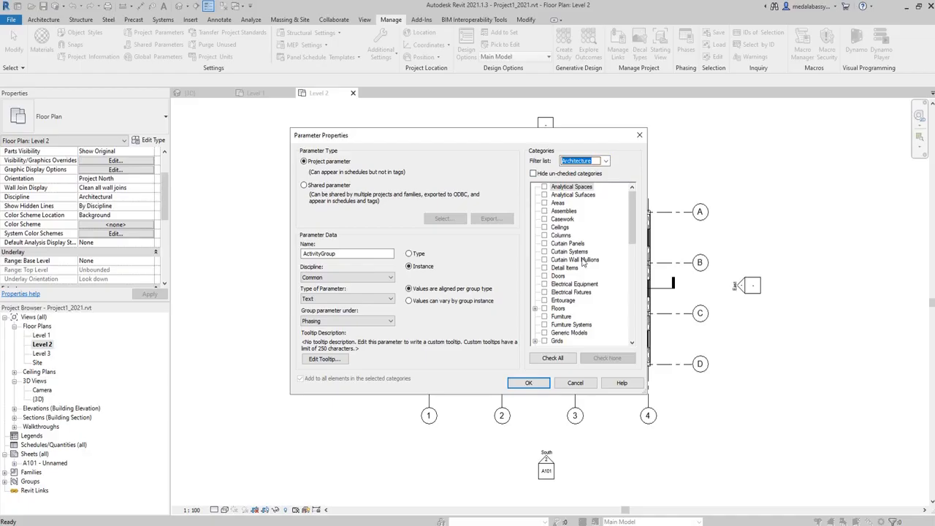
click(556, 359)
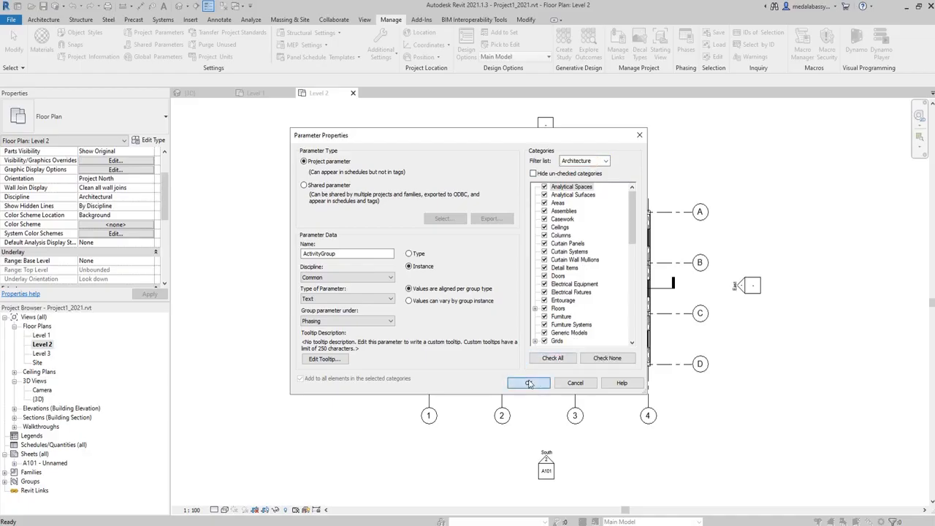
click(529, 382)
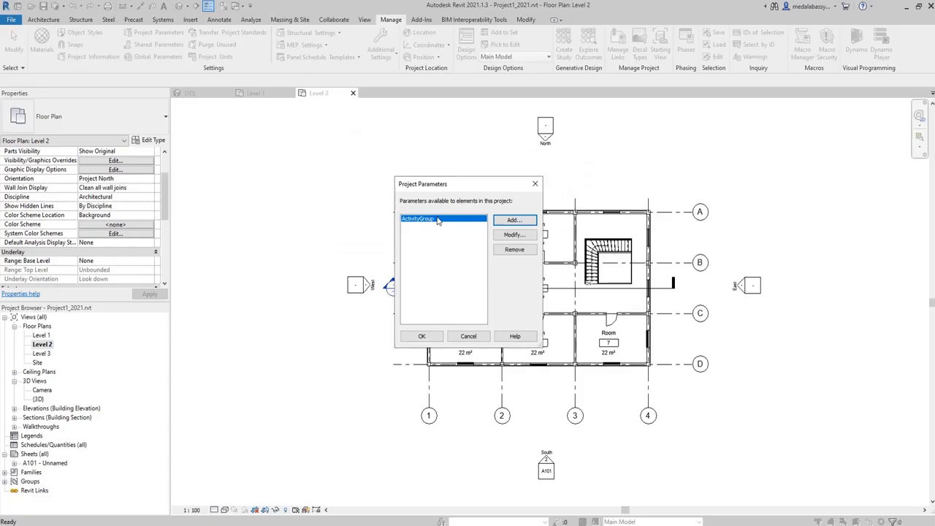
click(424, 337)
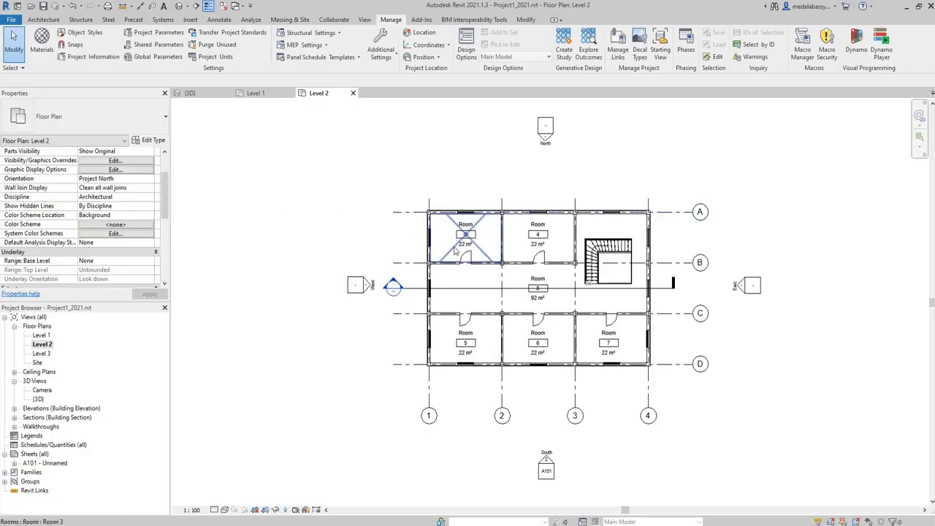
- Inspect the Phasing properties of the interior wall between room 3 and the central hall for the ActivityGroup parameter
click(450, 267)
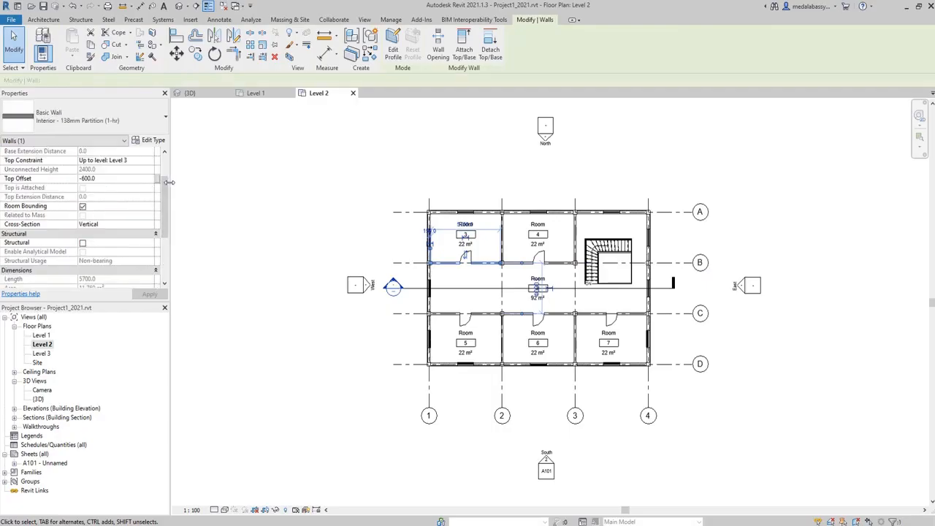
scroll(165, 211, down, 5)
scroll(165, 211, down, 2)
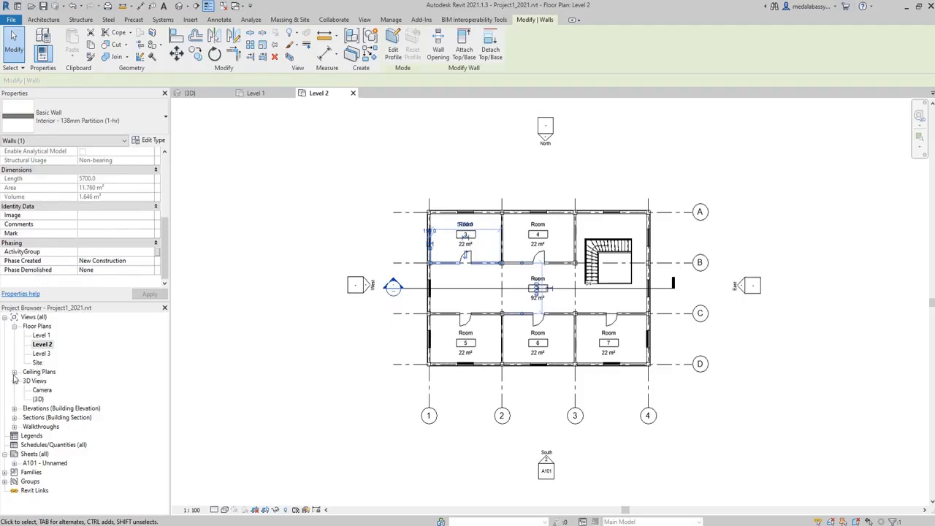
key(Escape)
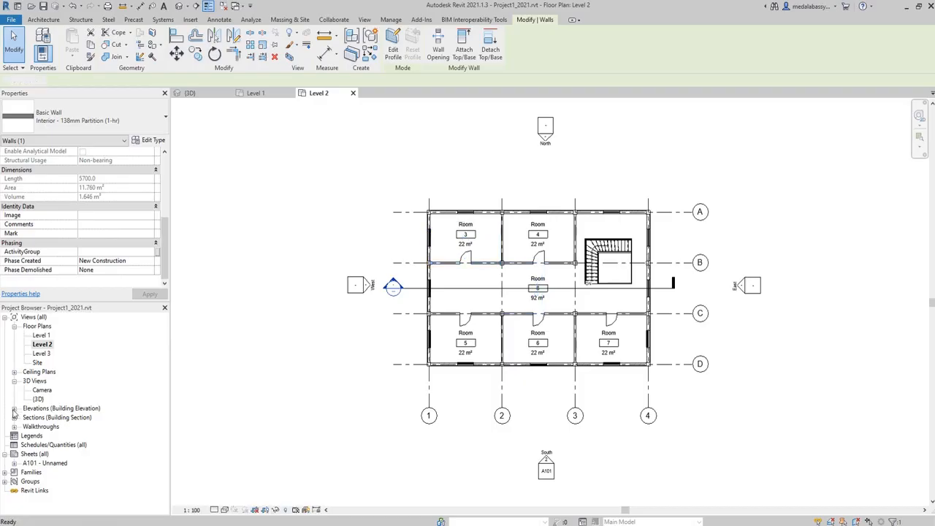
- Open the East building elevation with the whole facade in view and nothing selected
click(14, 409)
click(38, 417)
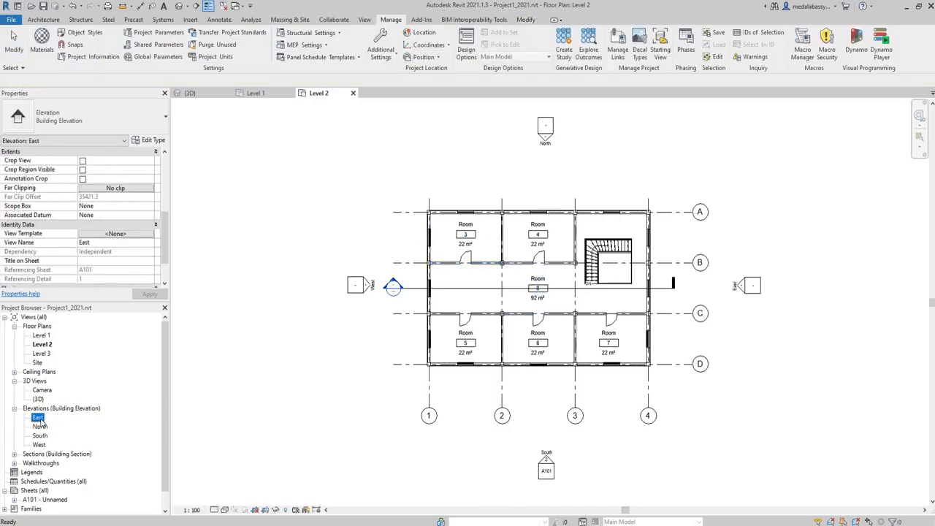
double_click(41, 421)
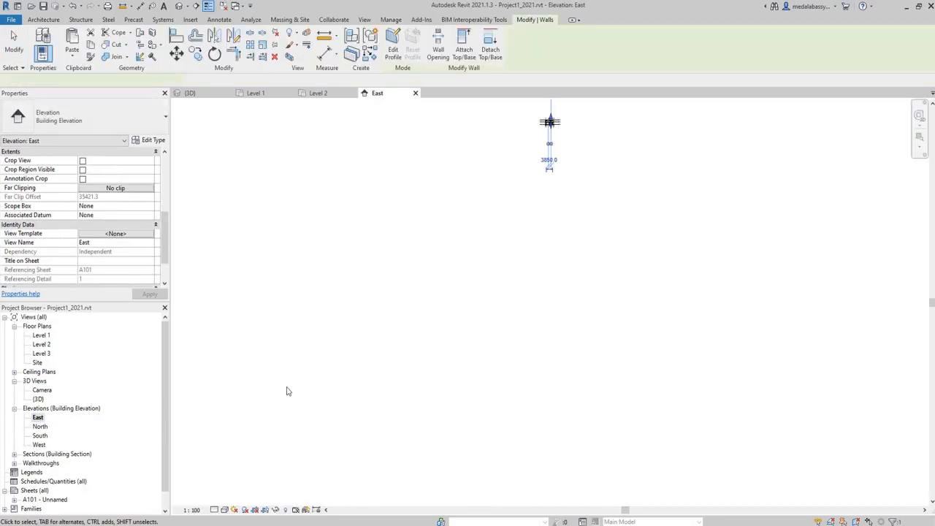
scroll(559, 132, up, 3)
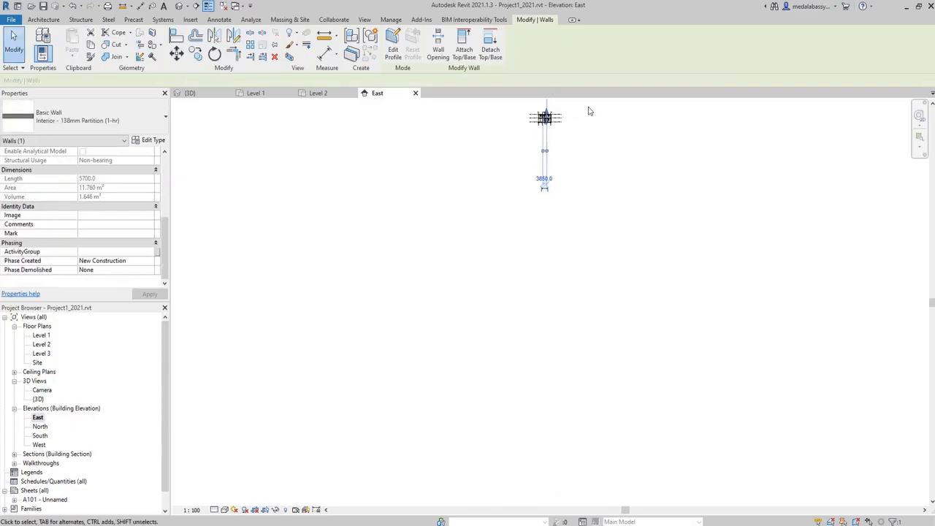
click(617, 109)
scroll(605, 141, up, 3)
middle_drag(421, 236, 475, 400)
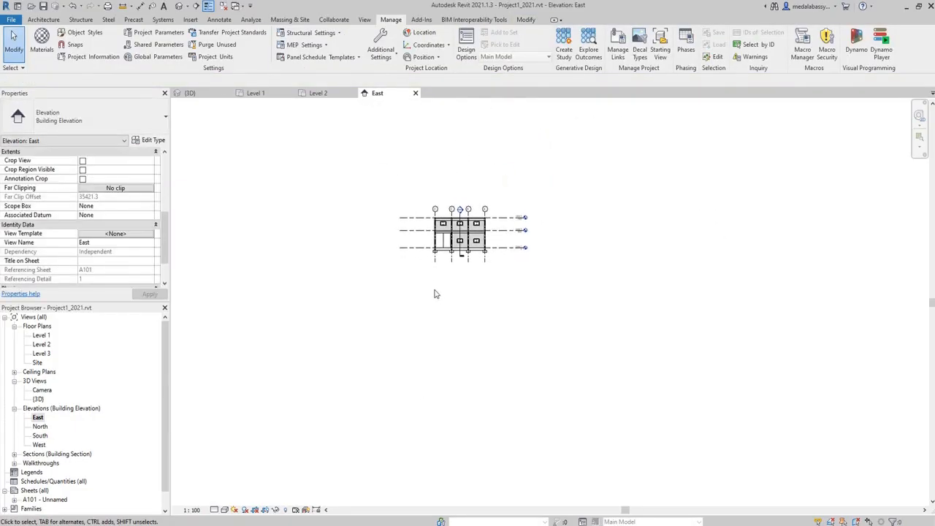
middle_drag(444, 290, 460, 345)
scroll(481, 299, up, 5)
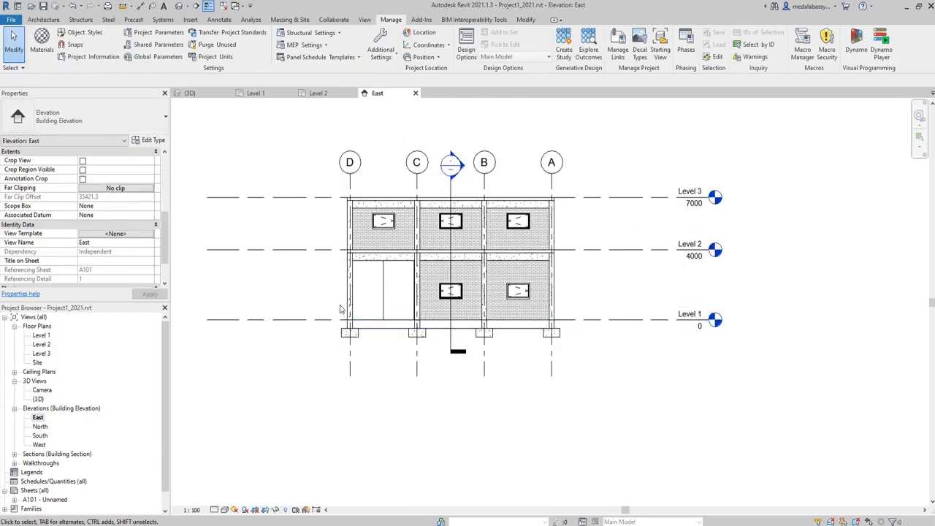
- Set the ActivityGroup of all structural foundations below Level 1 to Foundations_L1, filtering the floor out of the selection
drag(310, 299, 613, 415)
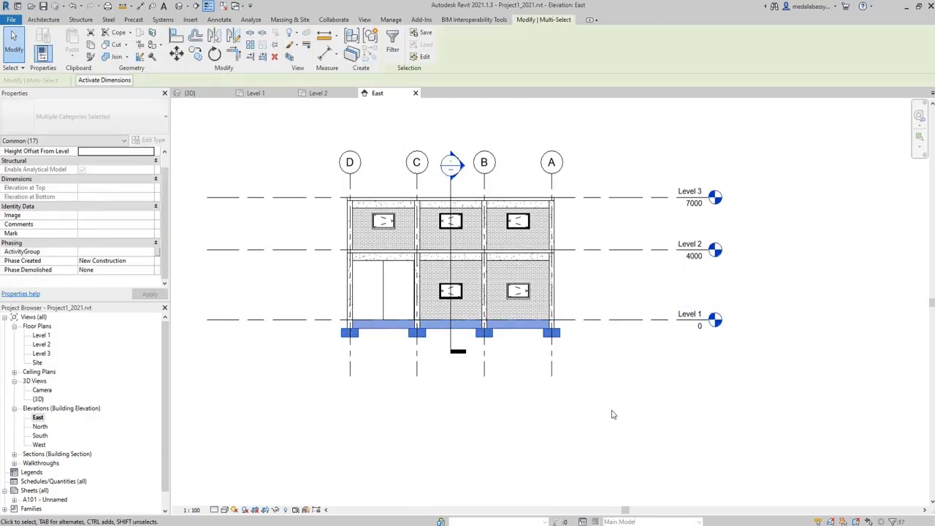
click(393, 43)
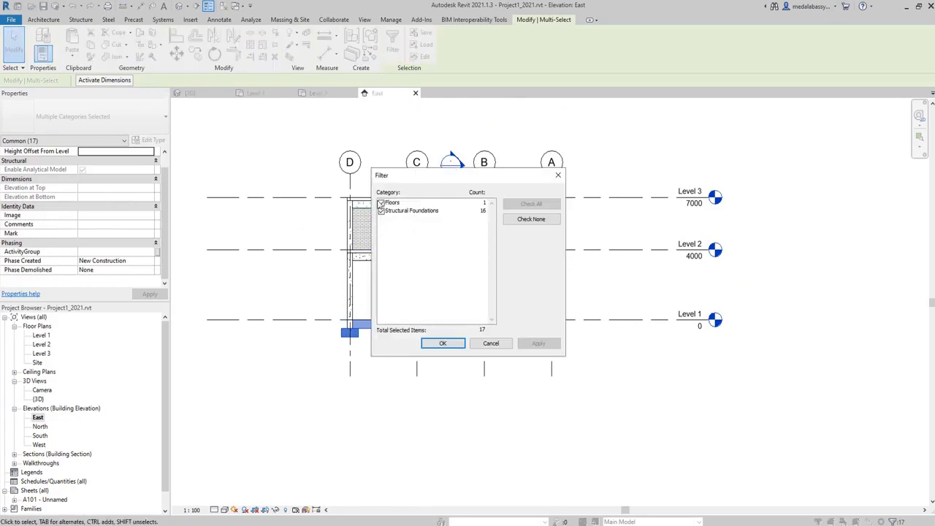
click(380, 203)
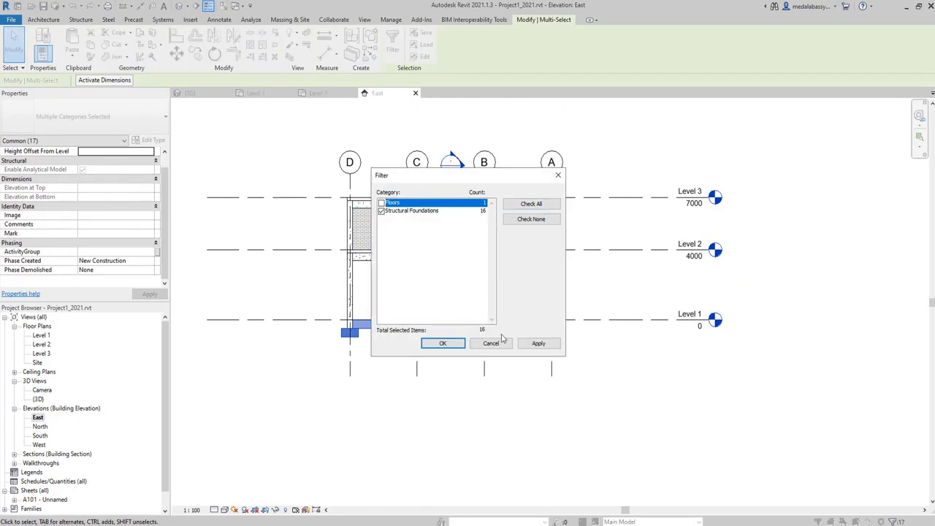
click(445, 343)
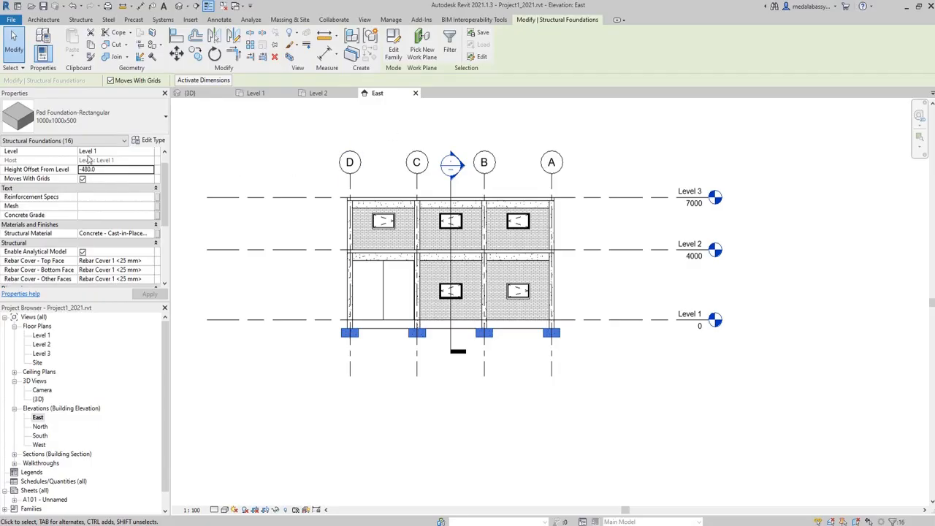
scroll(168, 196, down, 5)
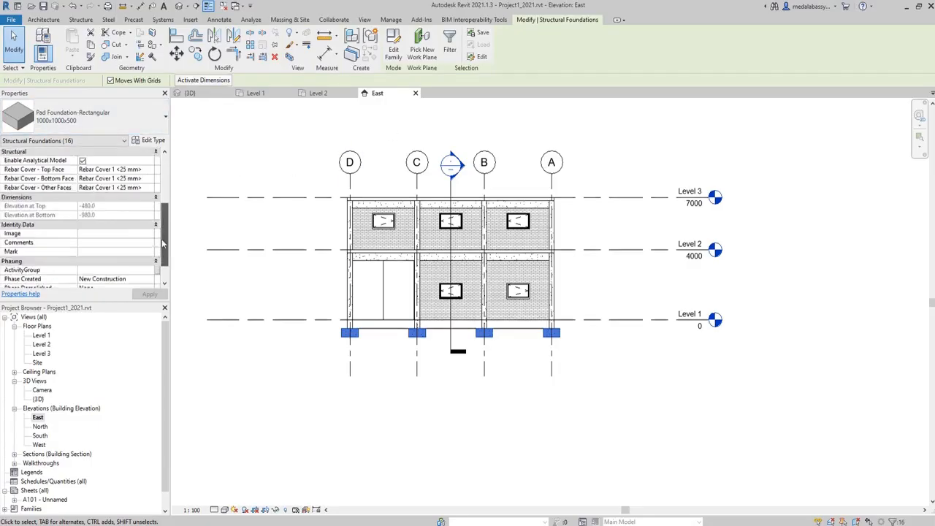
click(108, 253)
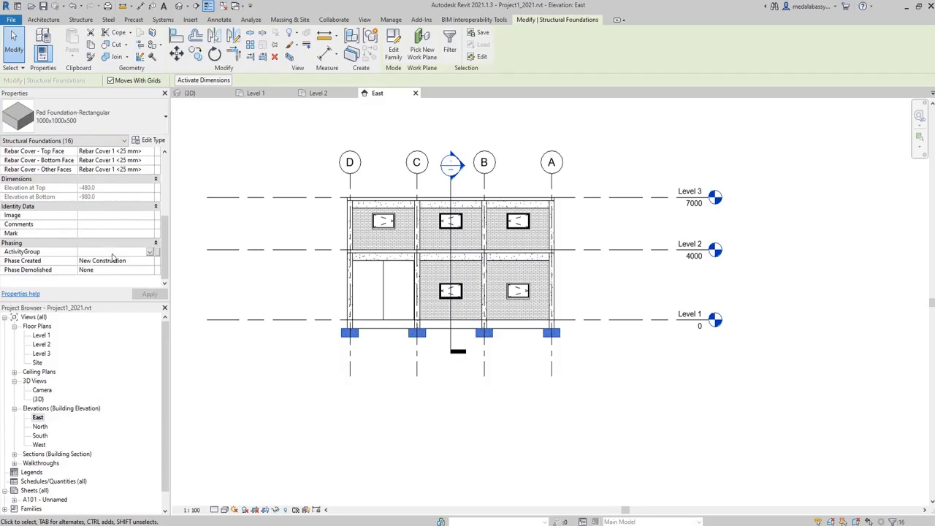
text(Foundations_L1)
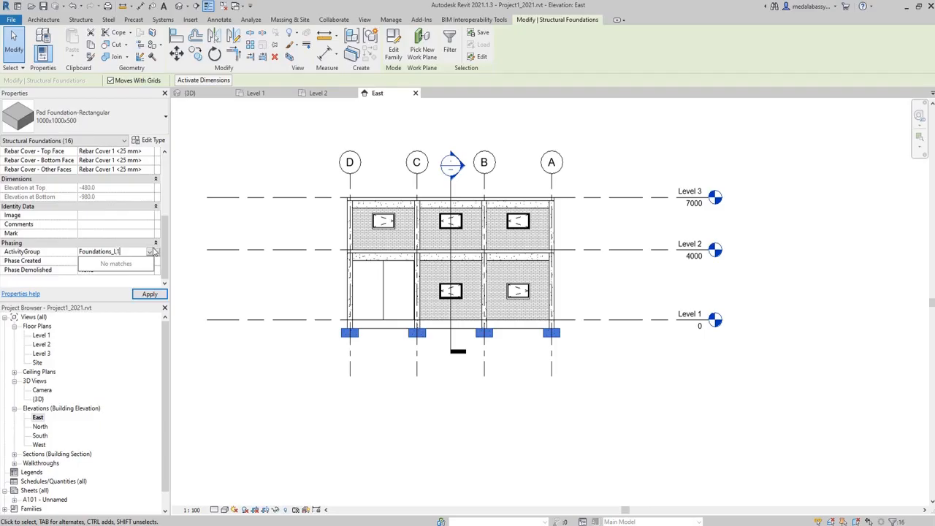
click(149, 294)
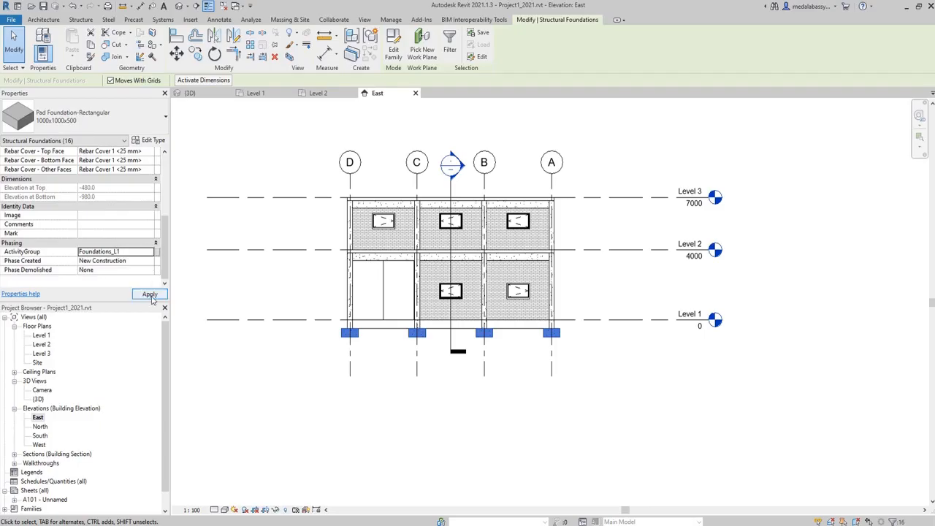
click(150, 294)
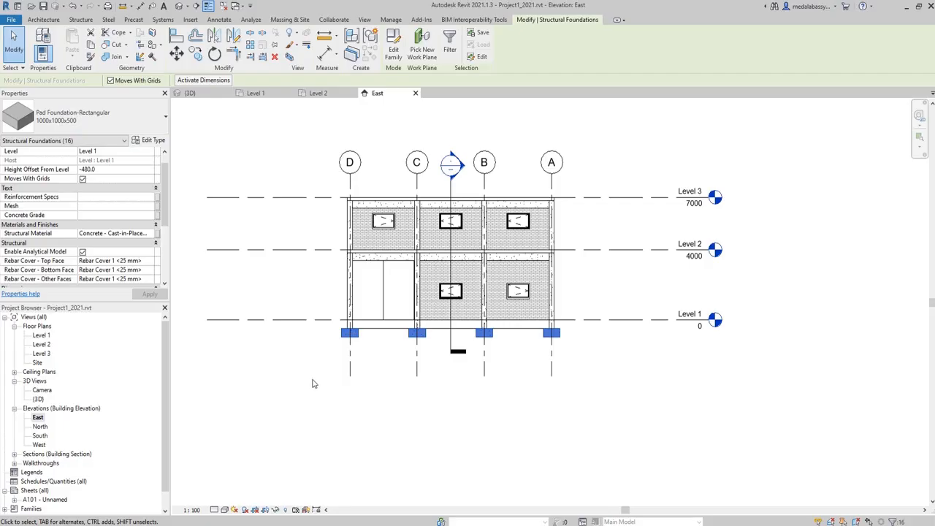
- Set the ActivityGroup of the Level 1 foundation slab to Floors_L1, filtering the structural foundations out of the selection
click(314, 296)
drag(315, 296, 653, 392)
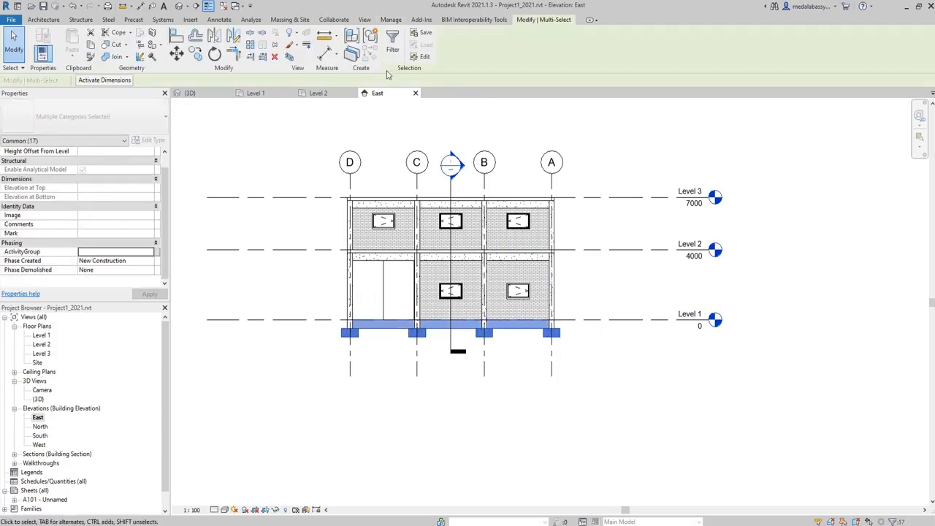
click(395, 50)
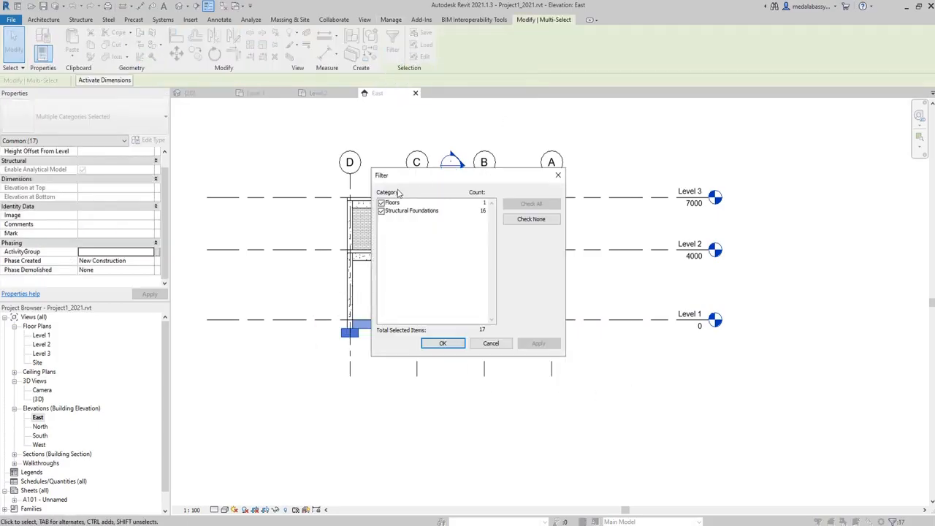
click(381, 211)
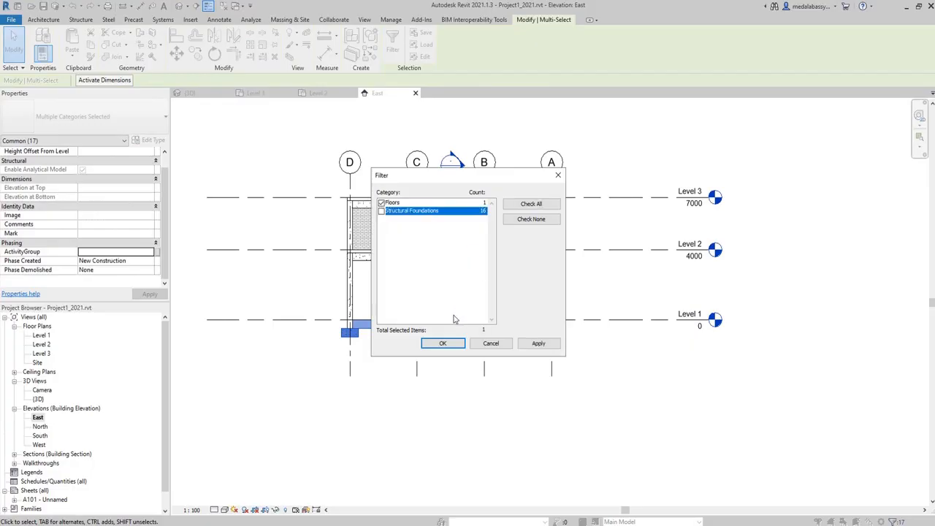
click(442, 344)
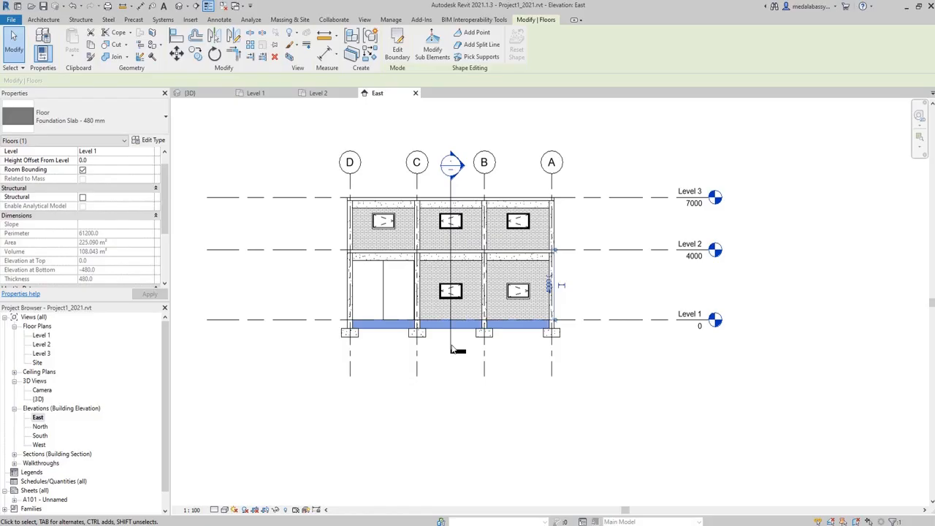
scroll(125, 270, down, 2)
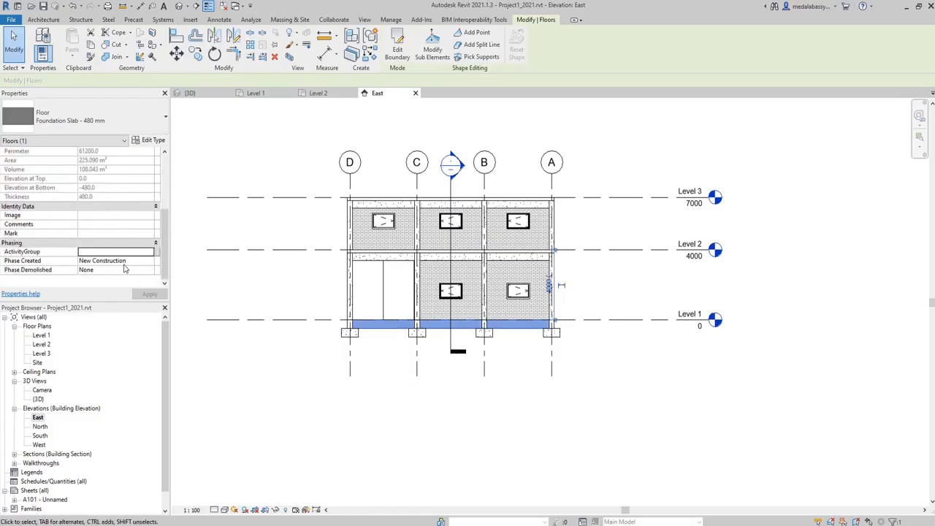
click(106, 253)
text(Floors_L1)
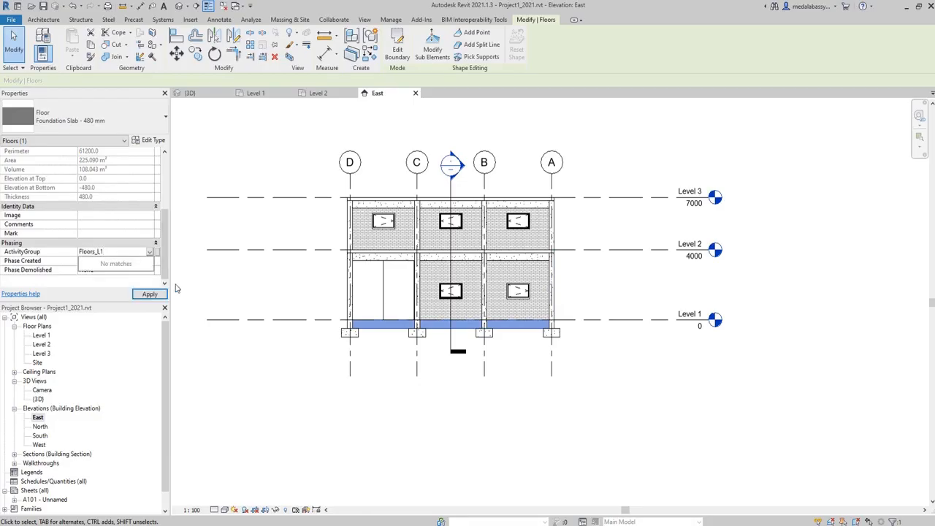
click(149, 294)
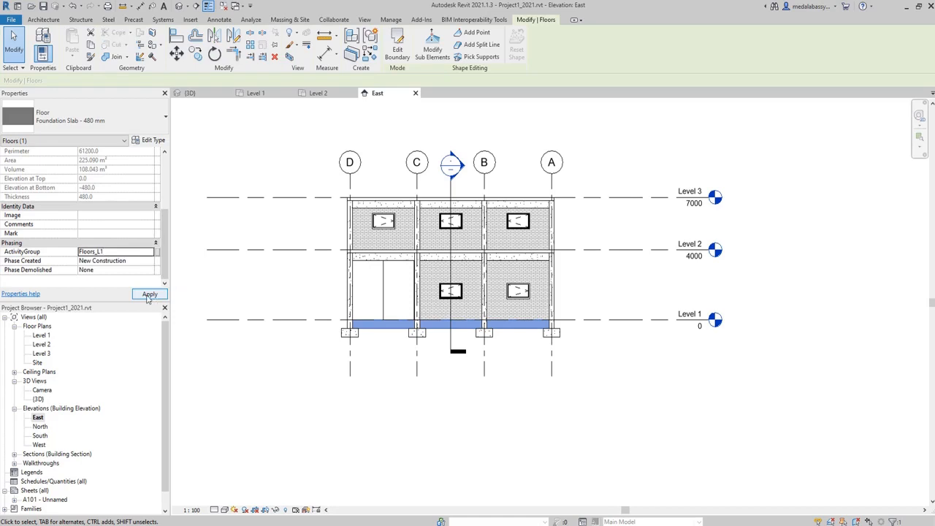
click(148, 296)
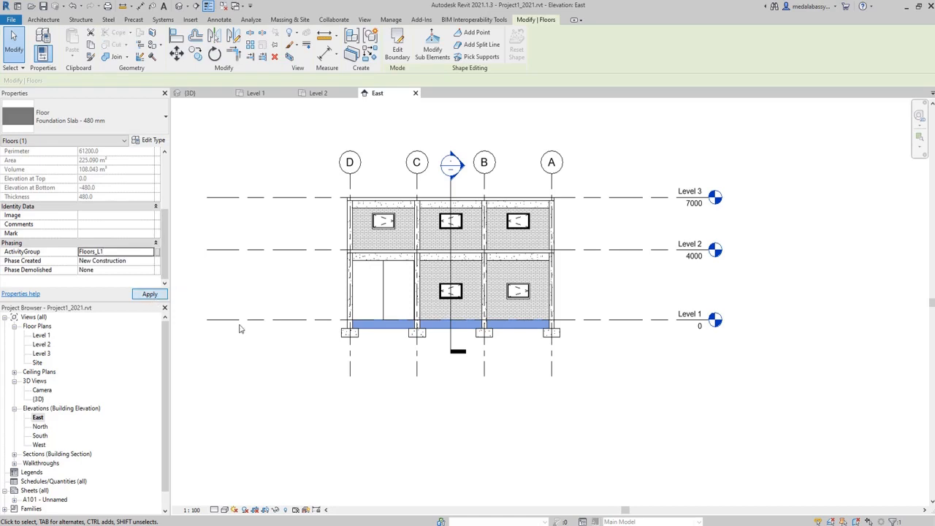
- Set the ActivityGroup of the Level 2 floor to Floors_L2, filtering the railings, top rails and girders out of the selection
click(312, 398)
drag(326, 228, 594, 286)
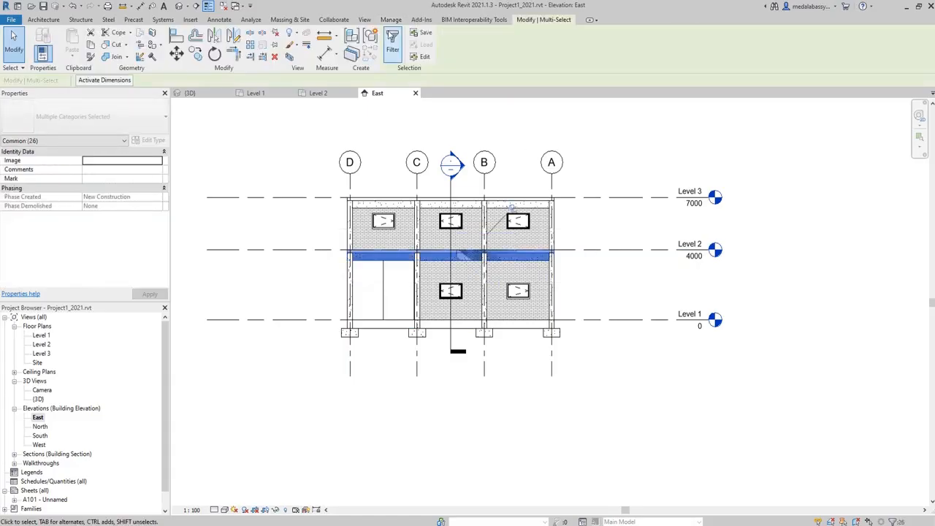
click(392, 42)
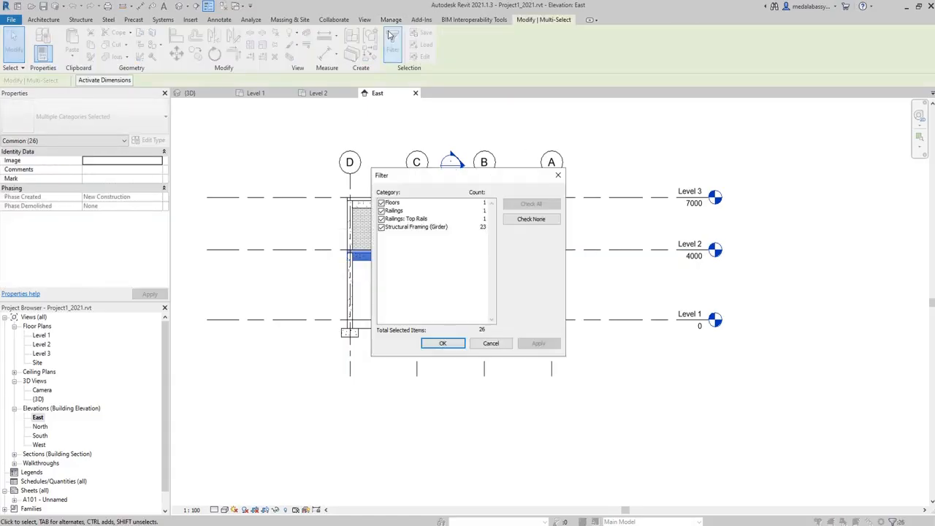
click(522, 219)
click(381, 203)
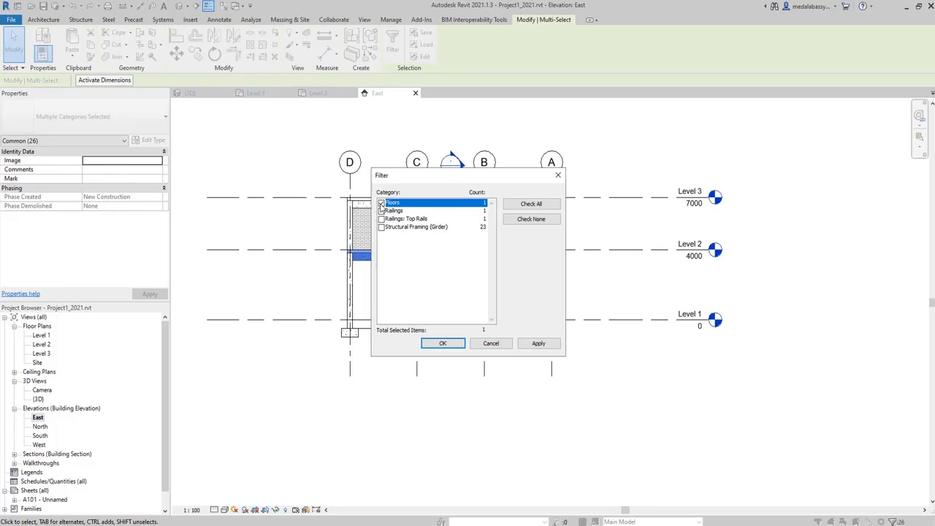
click(442, 344)
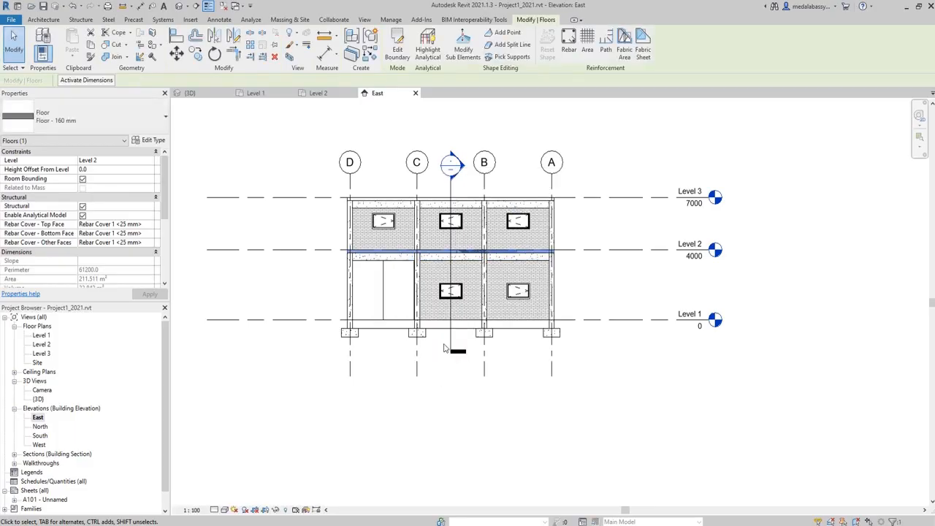
scroll(84, 267, down, 5)
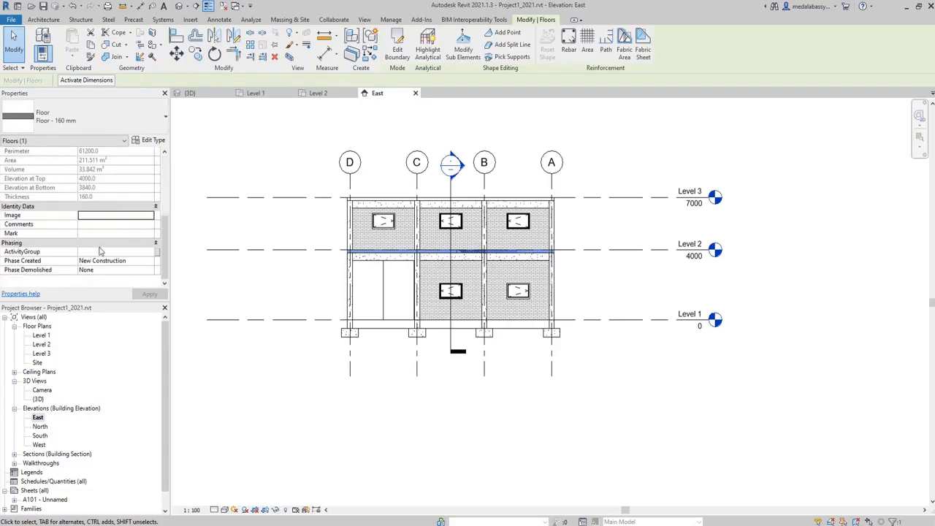
click(99, 252)
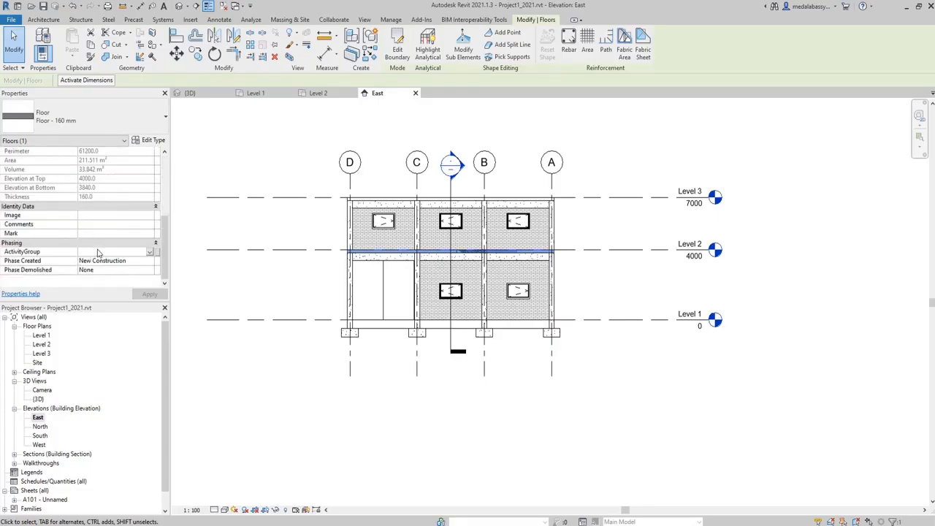
text(Flo)
key(Down)
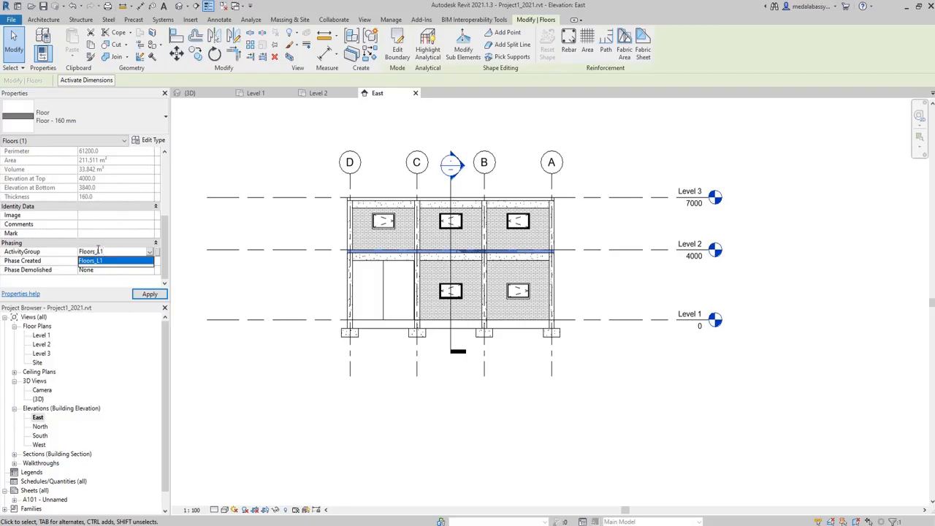
key(BackSpace)
text(2)
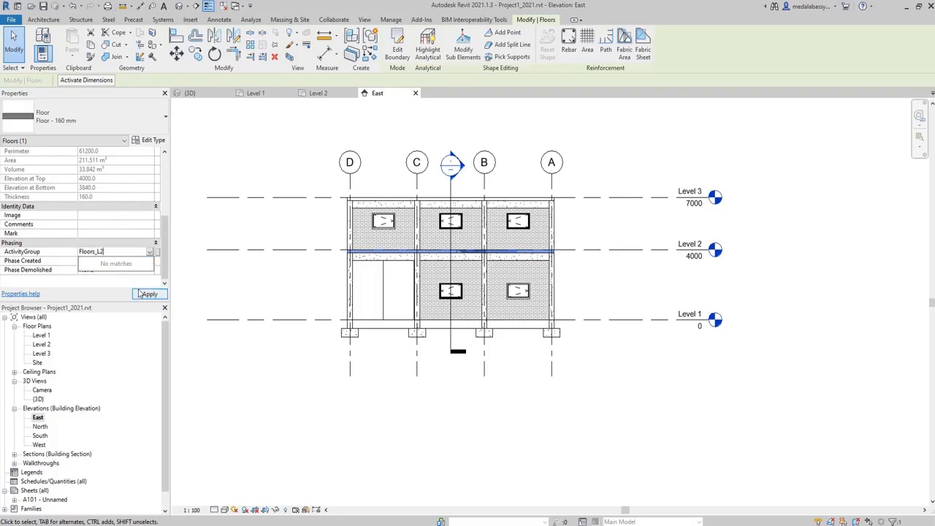
click(149, 294)
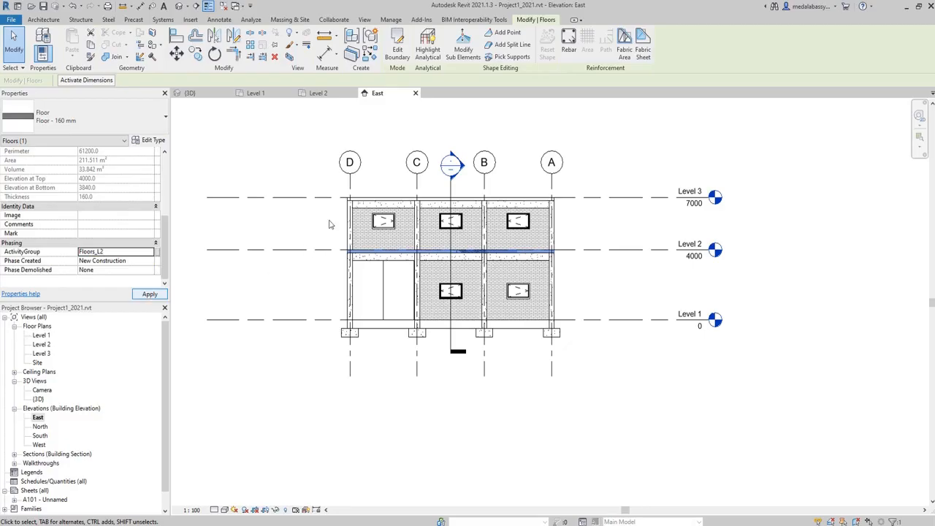
- Set the ActivityGroup of the Level 3 floor to Floors_L3, filtering the girders out of the selection, and clear the selection
drag(319, 177, 588, 228)
click(393, 44)
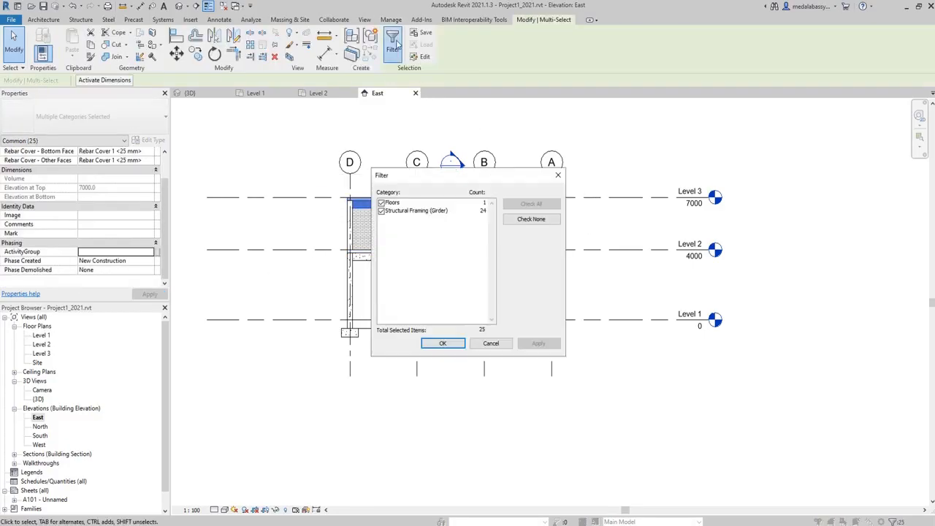
click(381, 210)
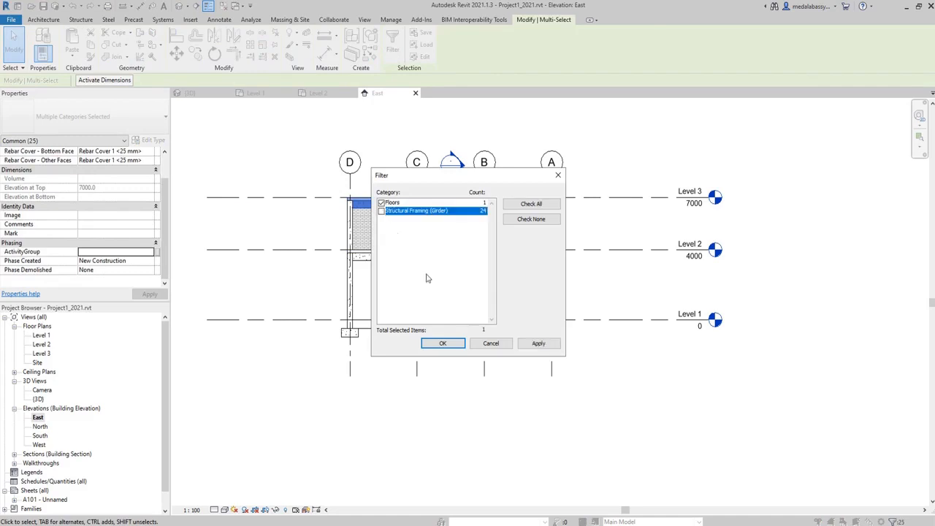
click(443, 343)
scroll(157, 257, down, 3)
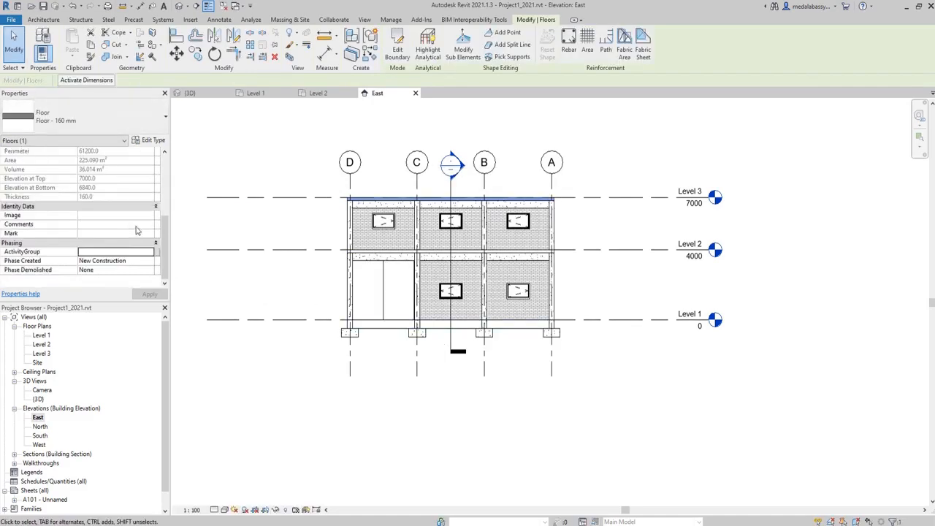
click(103, 252)
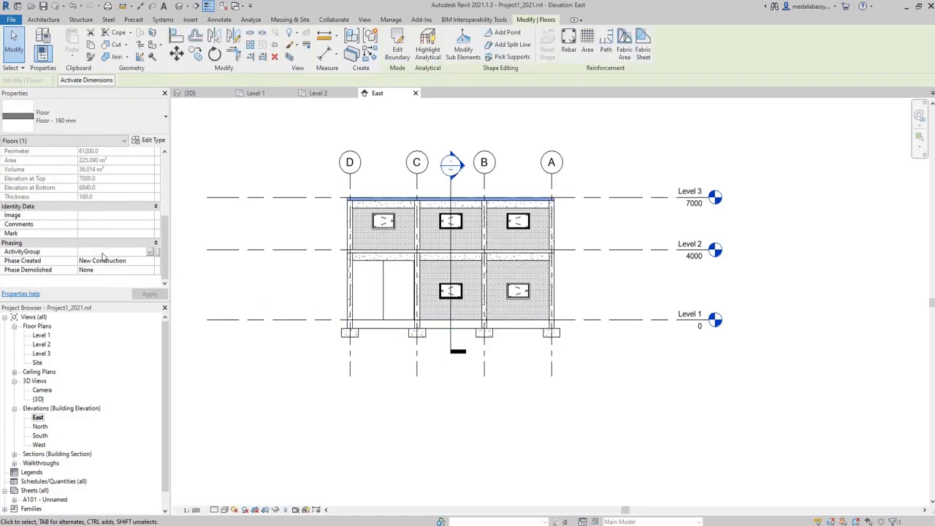
text(Floo)
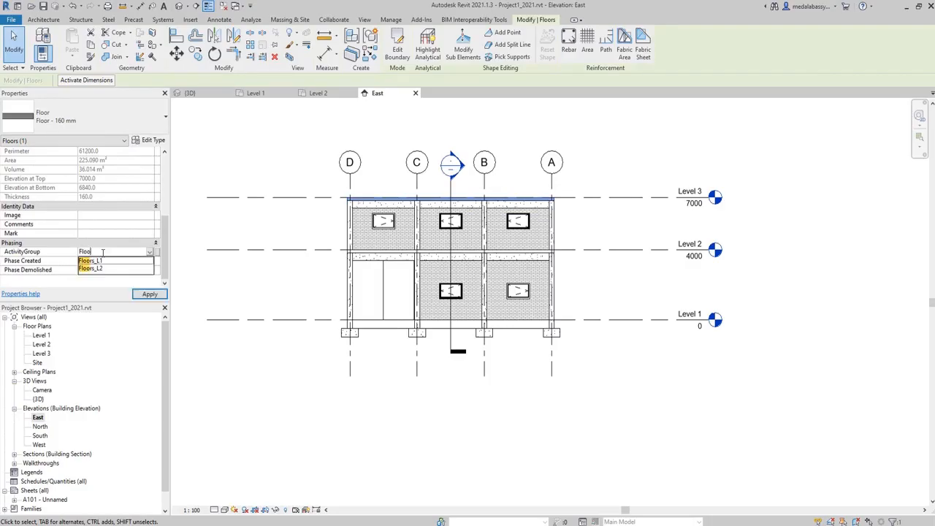
key(Down)
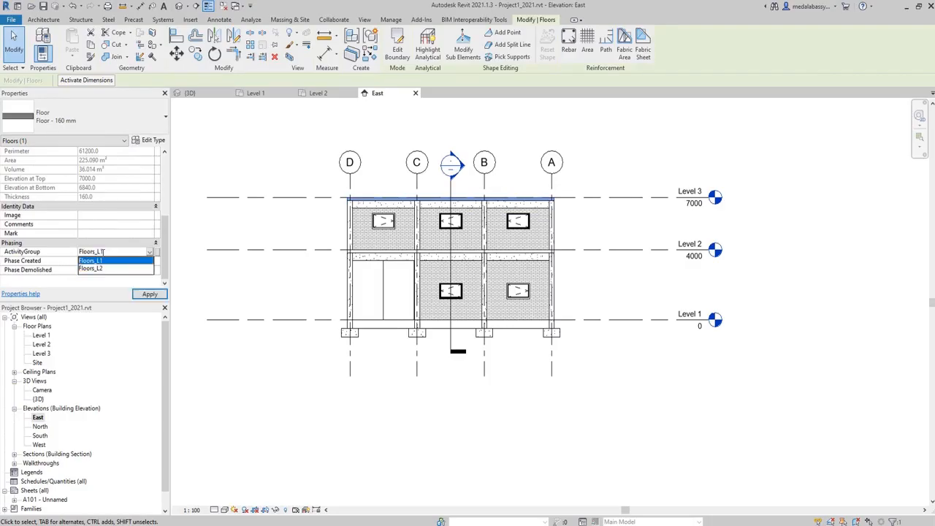
key(BackSpace)
text(3)
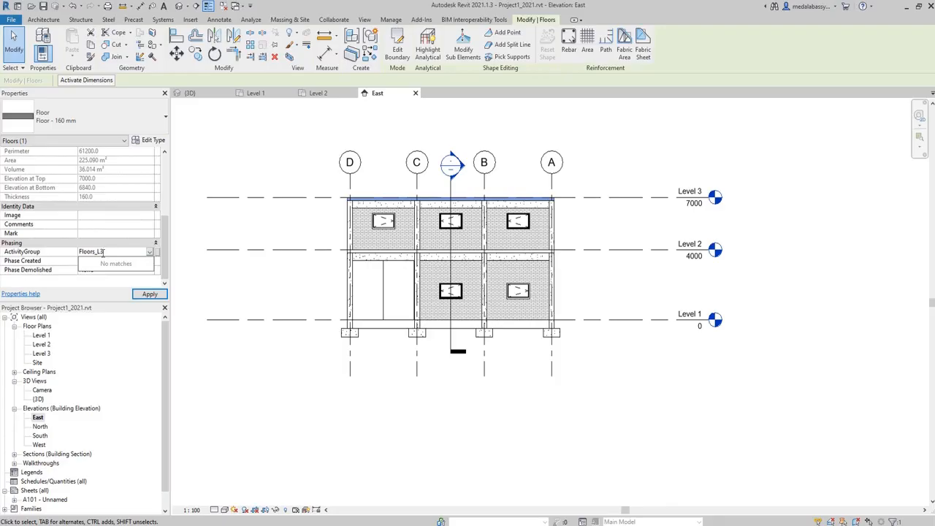
click(149, 294)
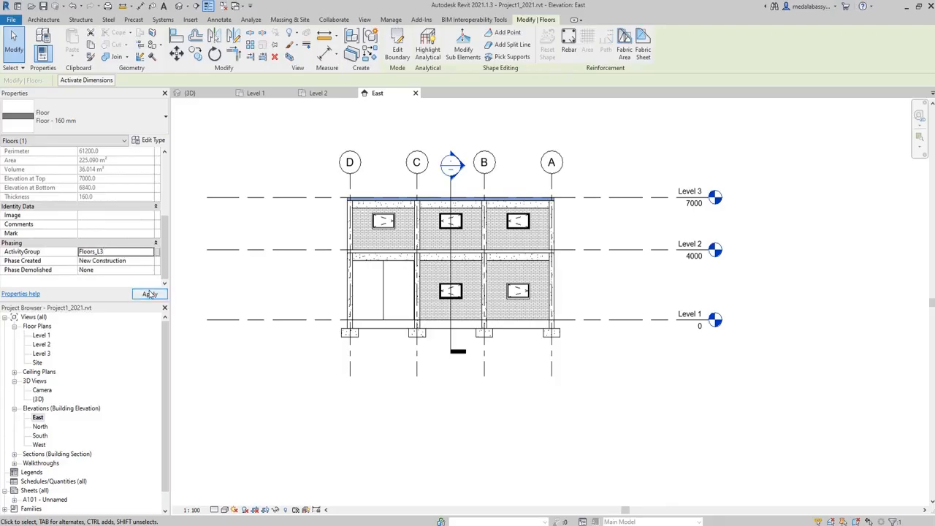
click(470, 467)
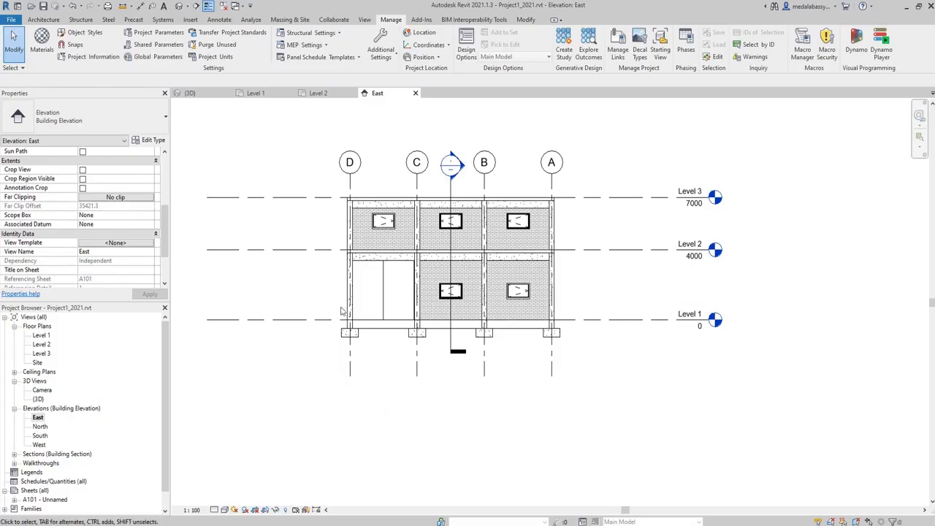
- Set the ActivityGroup of all structural columns between Level 1 and Level 2 to Columns_L1, filtering every other category out of the selection
drag(304, 228, 609, 347)
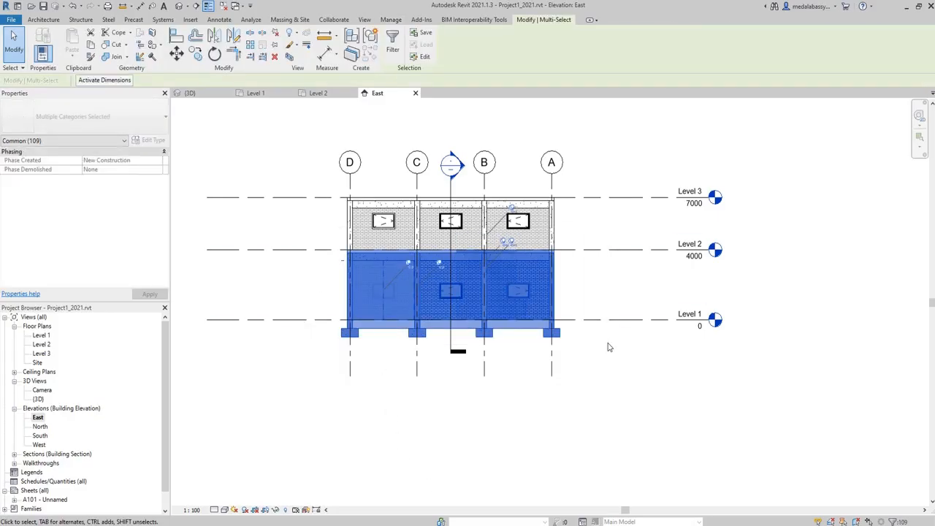
click(392, 40)
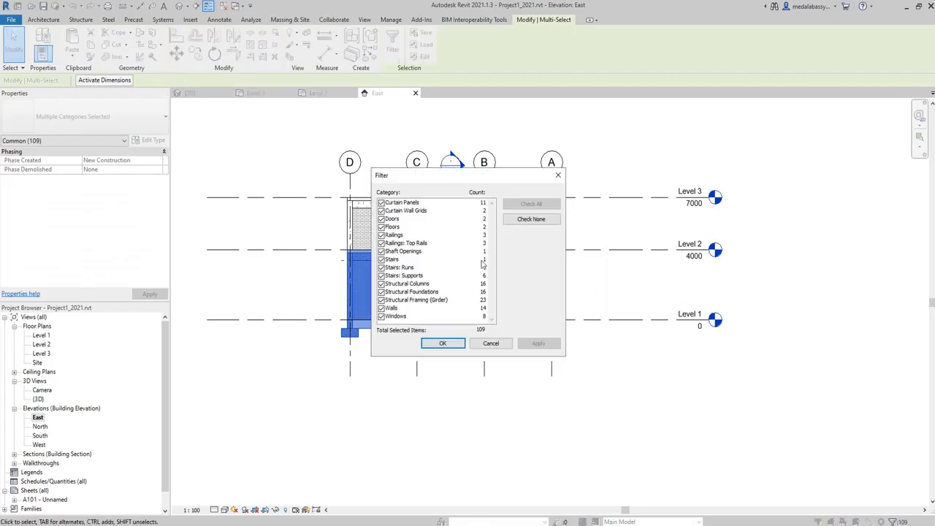
click(541, 221)
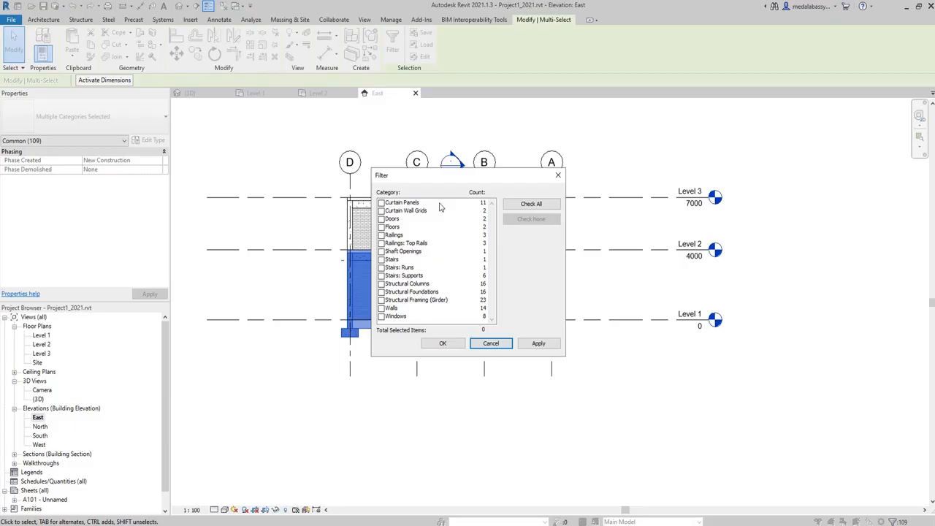
click(381, 284)
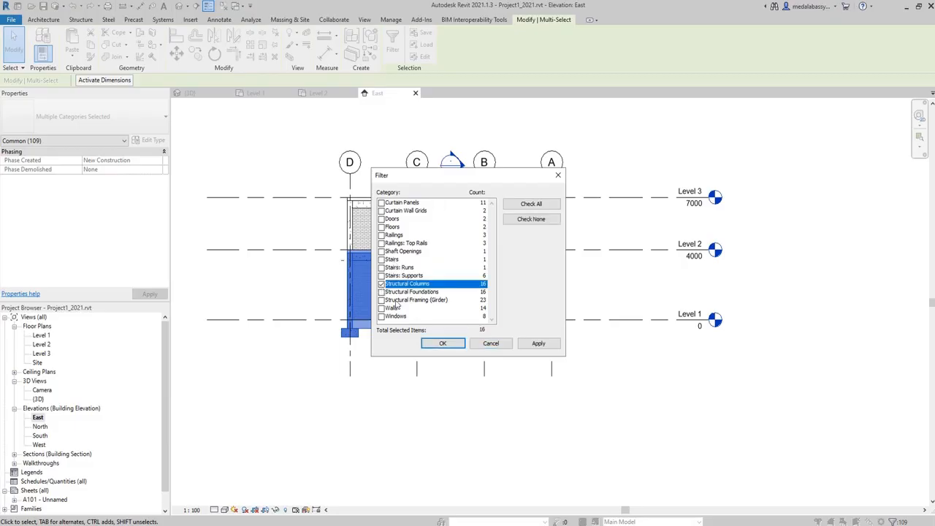
click(442, 344)
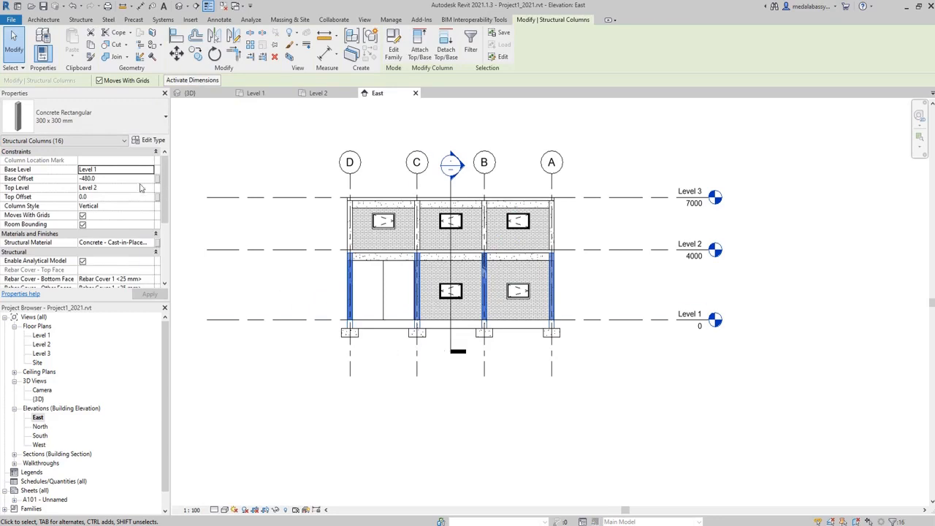
scroll(138, 189, down, 3)
click(109, 252)
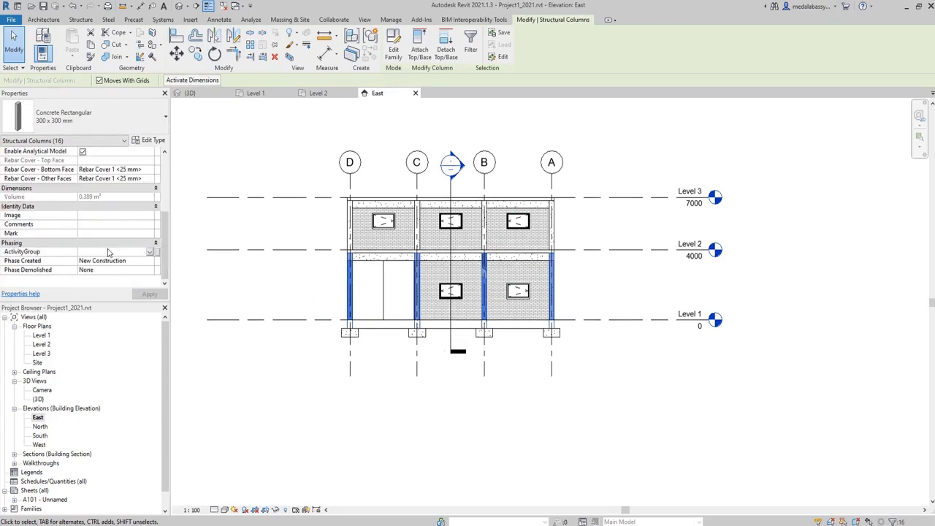
text(Columns_L1)
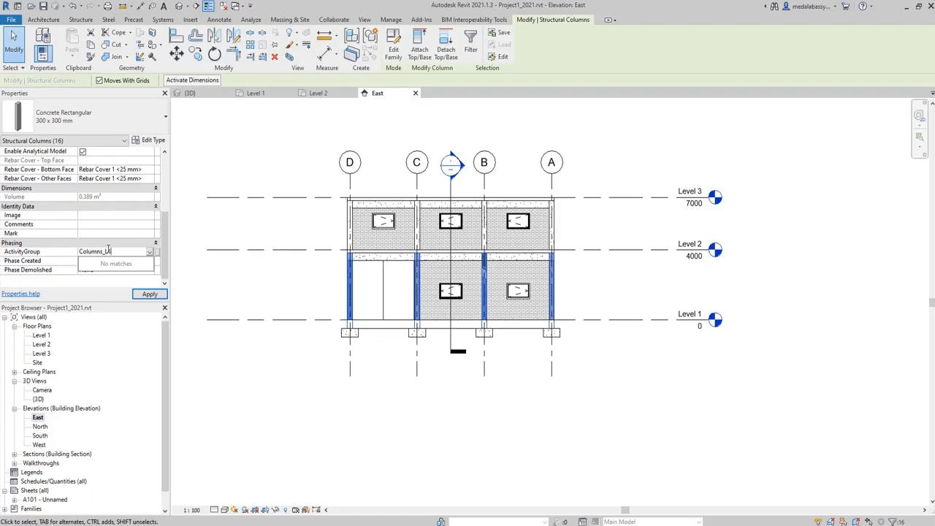
click(149, 294)
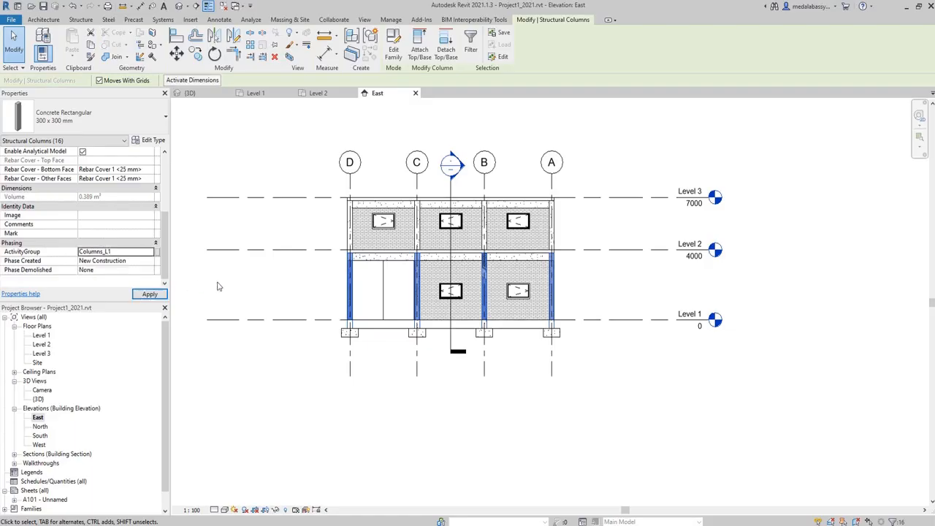
- Set the ActivityGroup of all structural columns between Level 2 and Level 3 to Columns_L2, filtering every other category out of the selection
drag(311, 175, 588, 289)
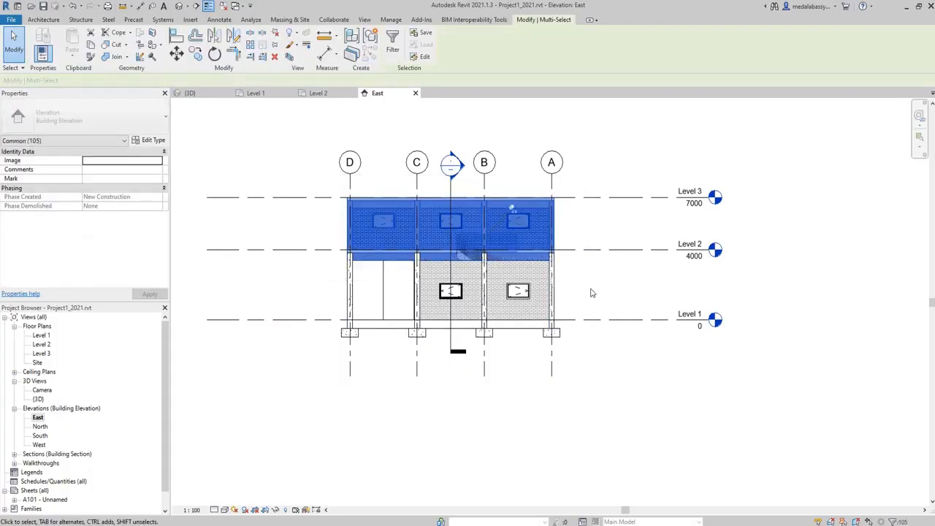
click(393, 45)
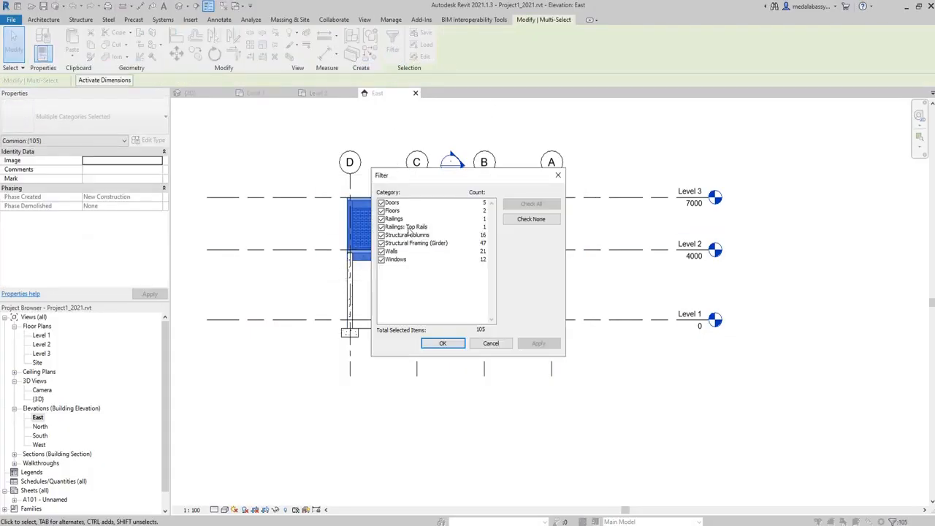
click(537, 219)
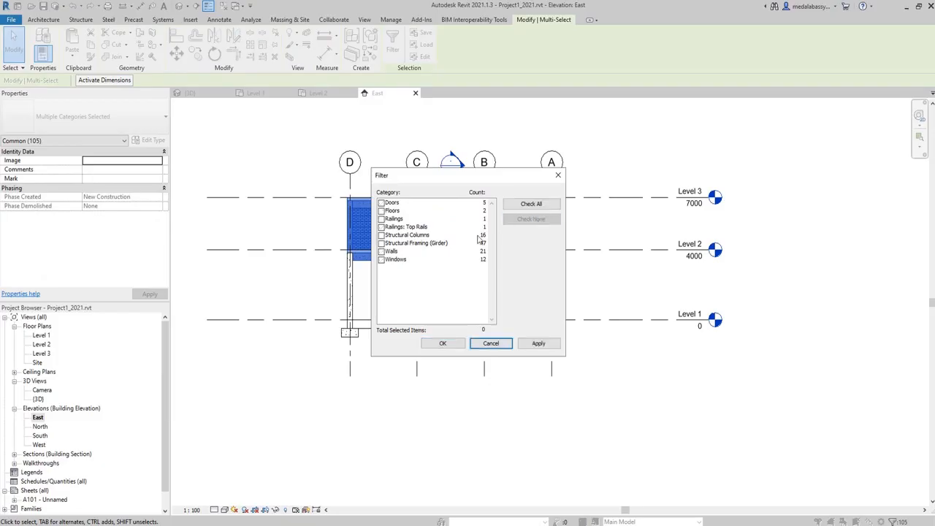
click(380, 235)
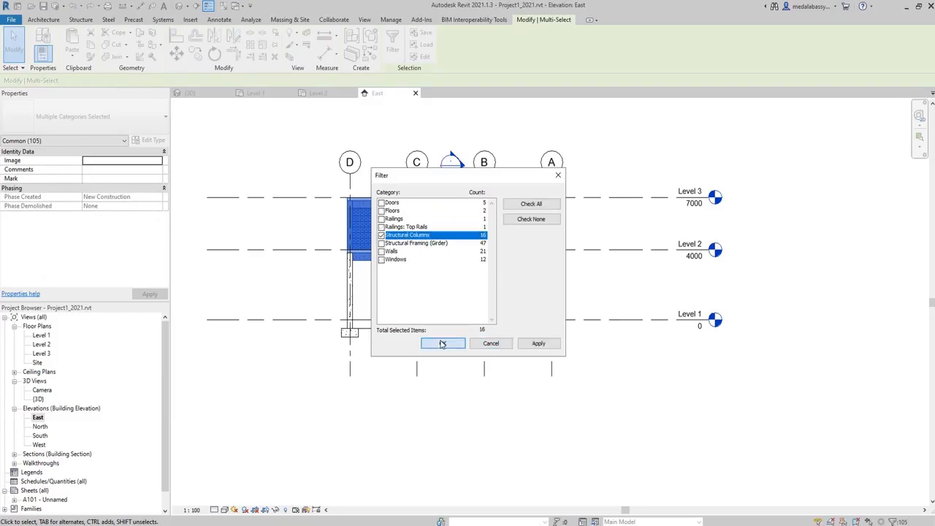
click(442, 343)
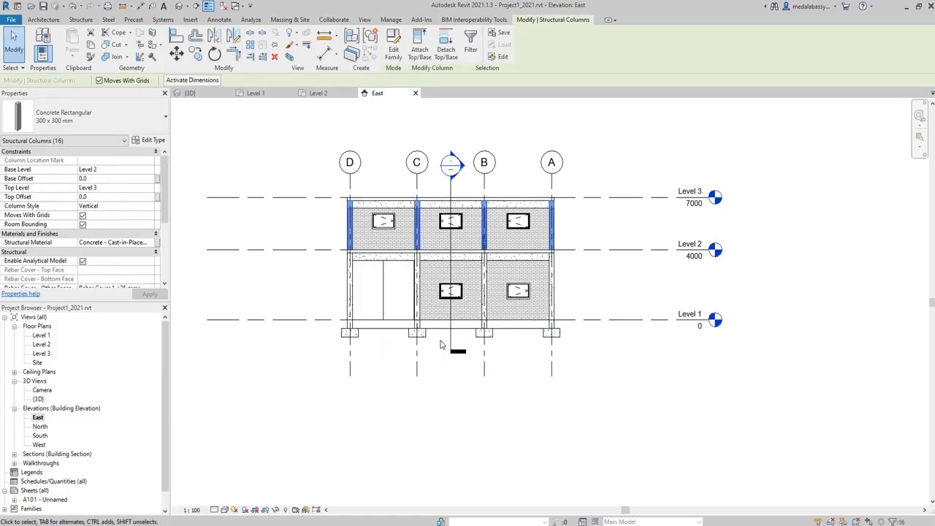
scroll(183, 255, up, 1)
scroll(120, 239, down, 4)
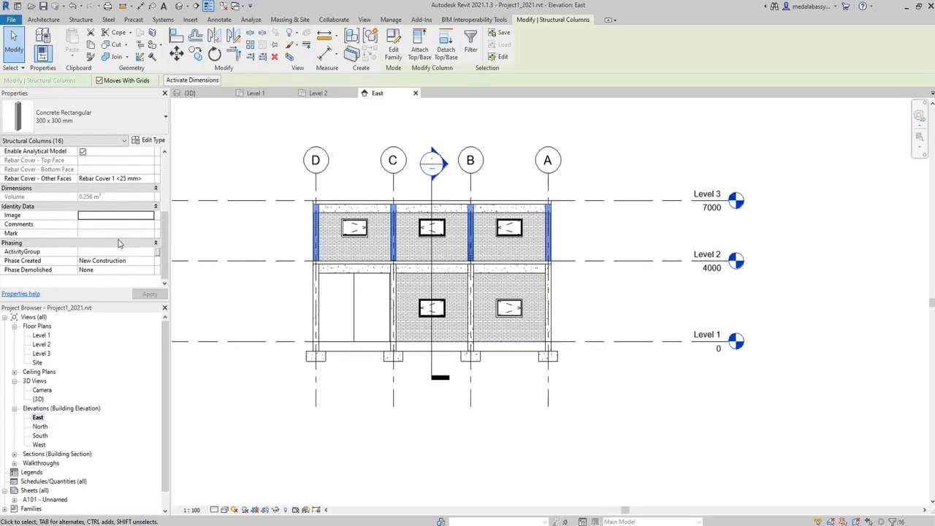
click(99, 252)
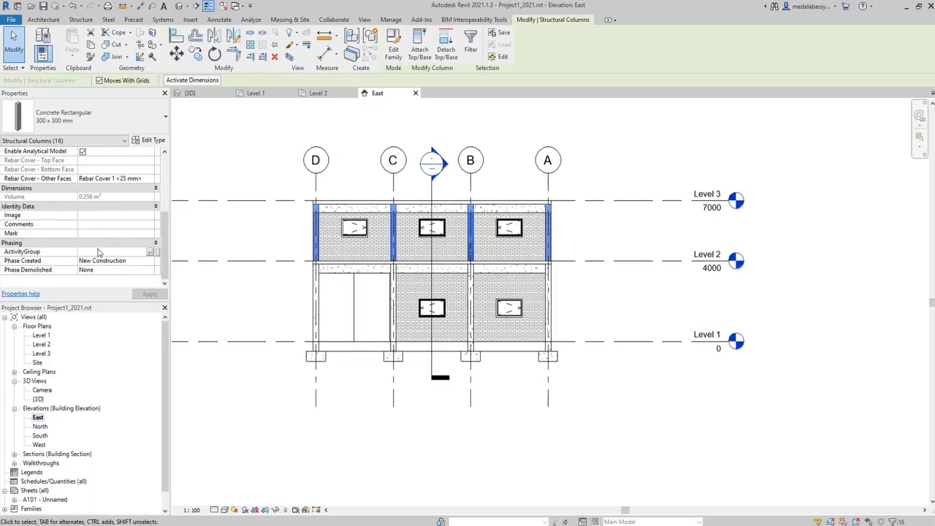
click(149, 252)
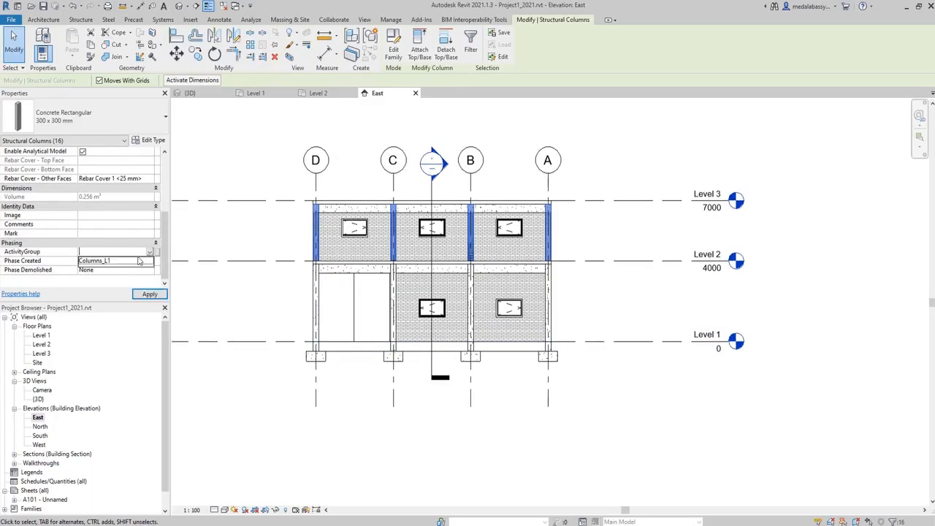
click(121, 262)
click(120, 252)
click(121, 251)
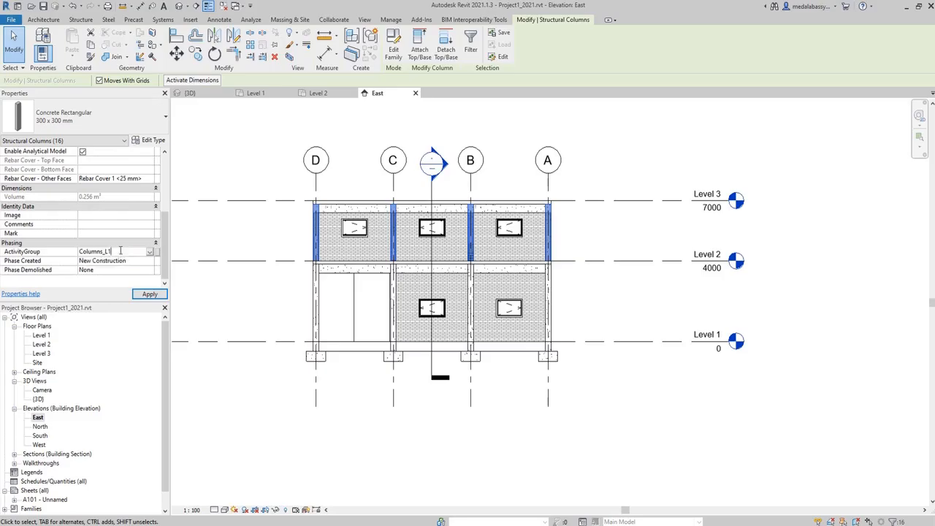
key(BackSpace)
text(2)
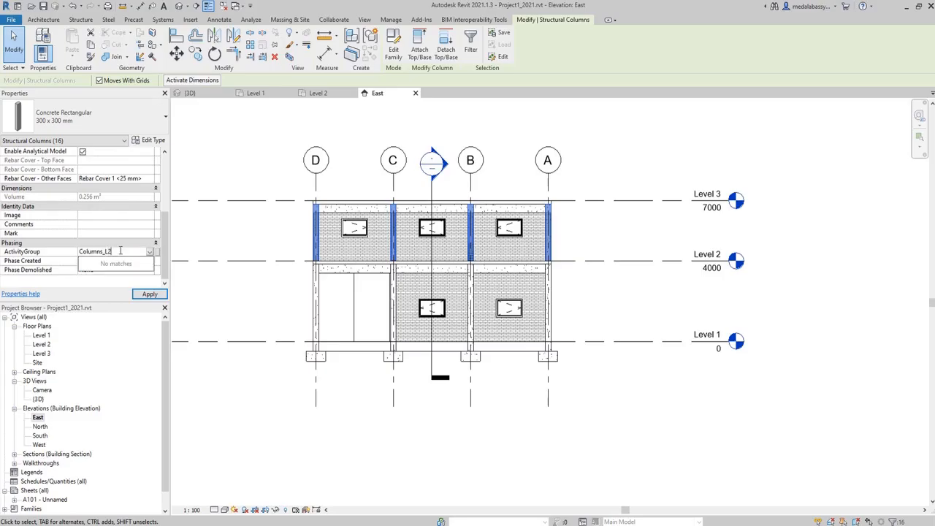
click(150, 294)
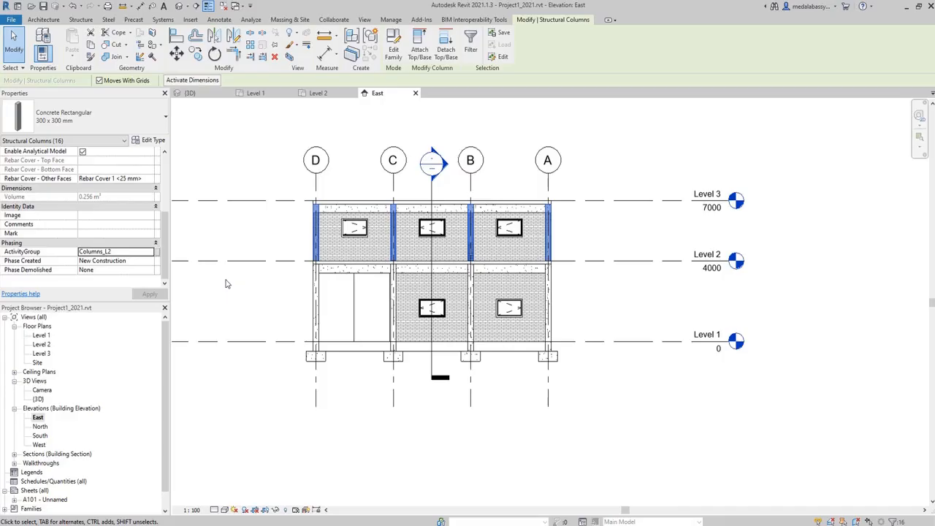
- Set the ActivityGroup of the girders directly below Level 2 to Beams_L1, filtering the floor out of the selection
click(290, 250)
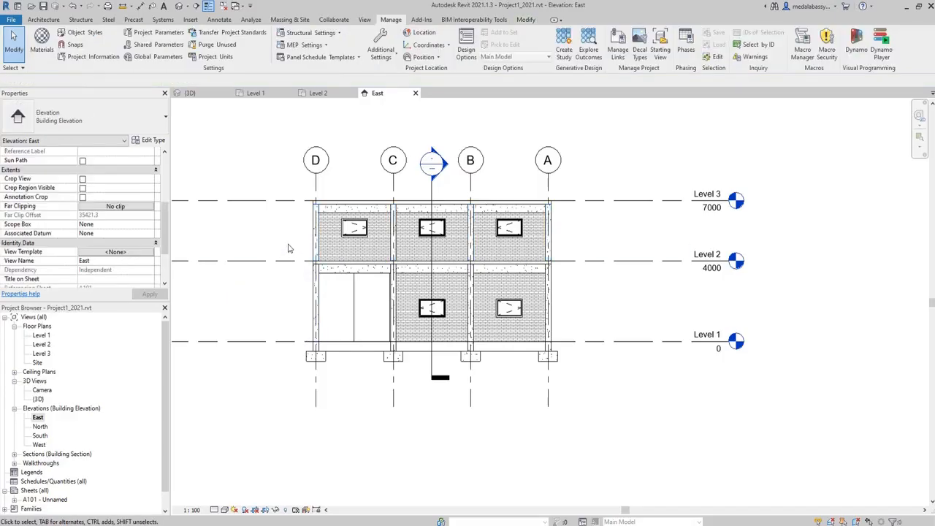
drag(288, 249, 593, 294)
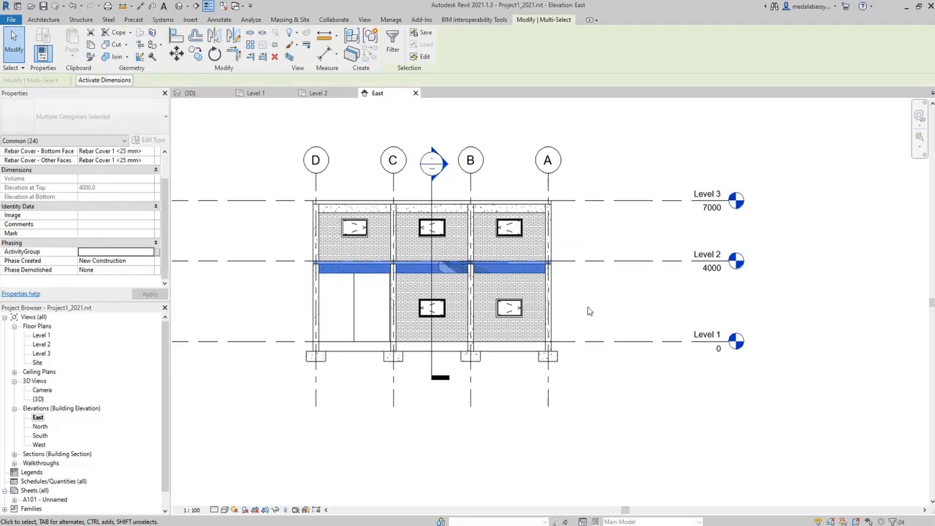
click(393, 44)
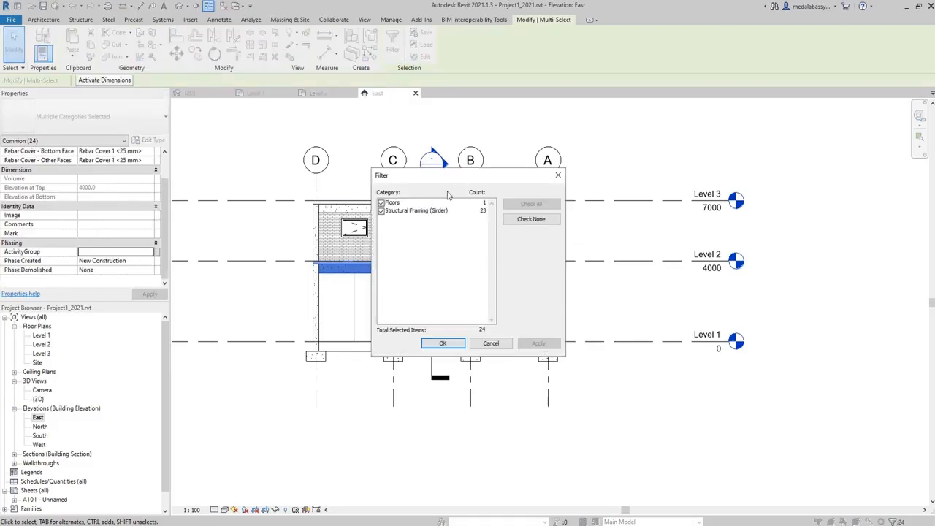
click(381, 203)
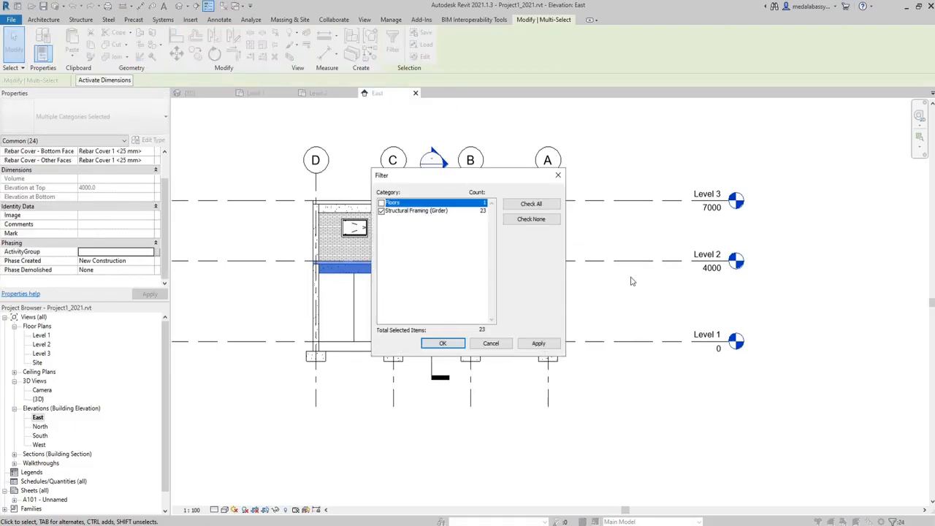
click(447, 344)
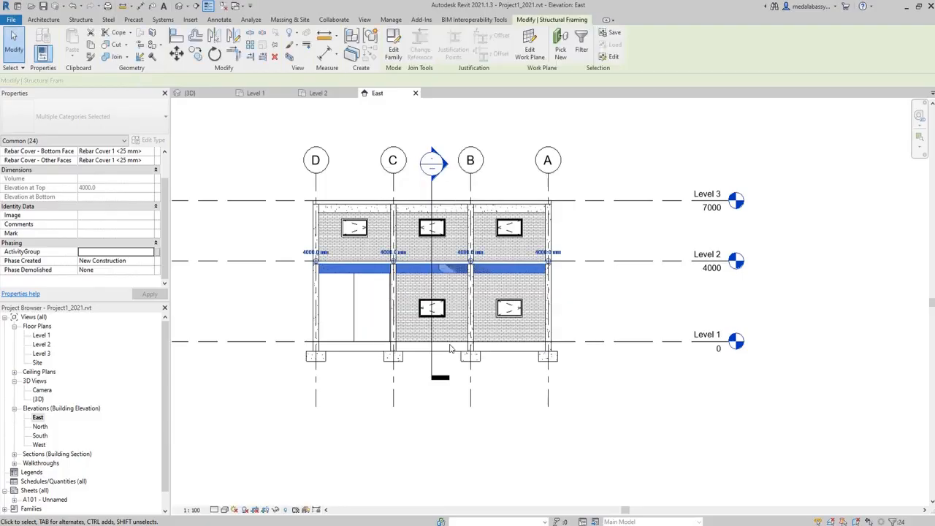
scroll(108, 250, down, 5)
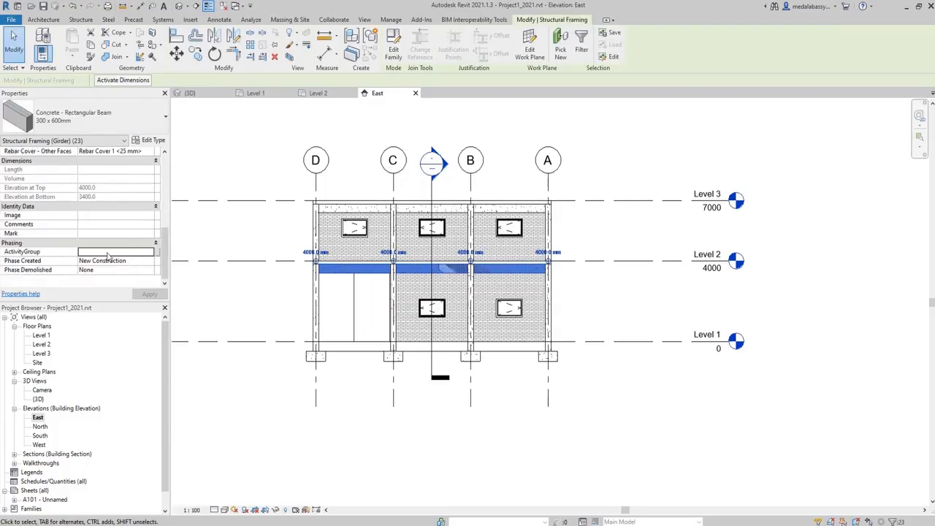
click(107, 253)
text(B)
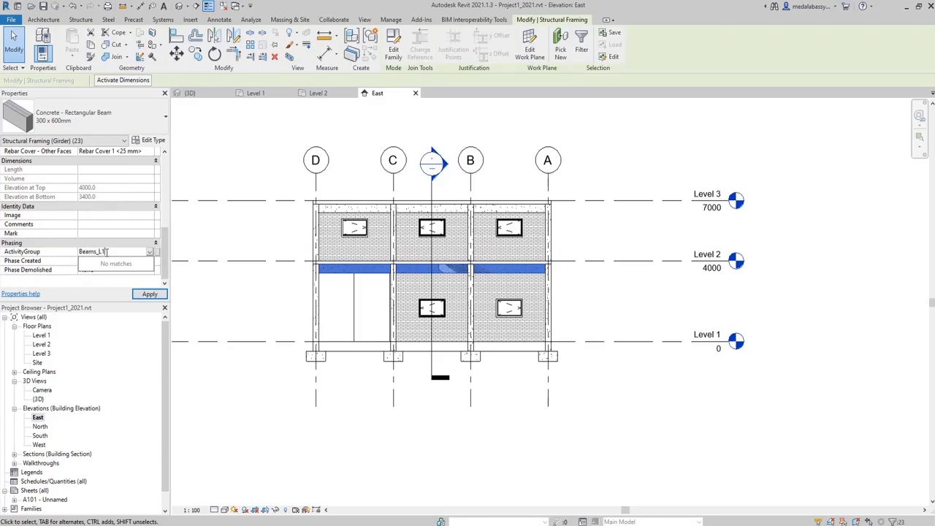
text(eams_L1)
click(156, 294)
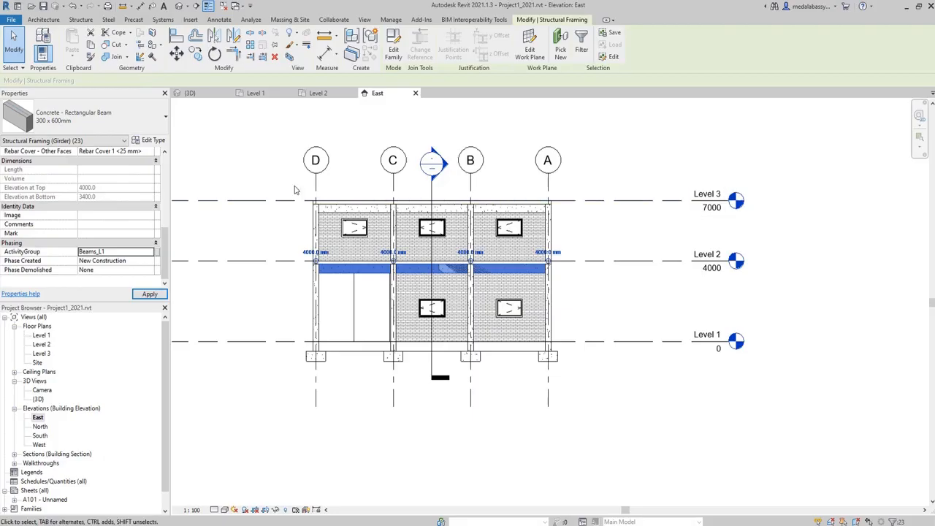
- Set the ActivityGroup of the girders directly below Level 3 to Beams_L2, filtering the floor and windows out of the selection
drag(297, 182, 628, 248)
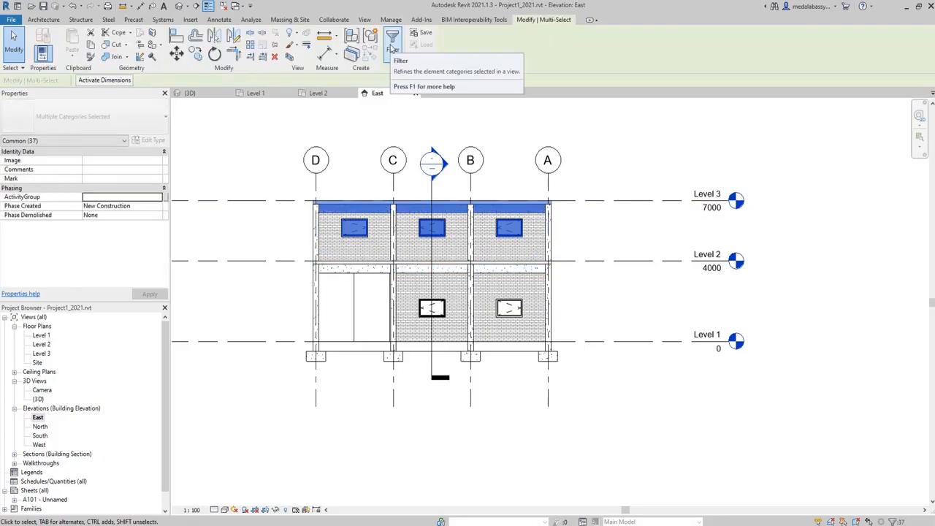
click(392, 41)
click(531, 219)
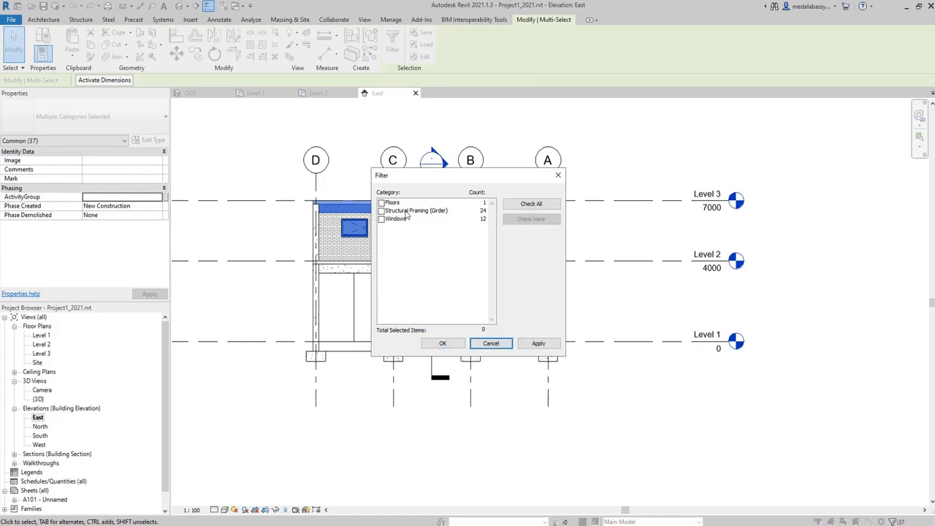
click(381, 211)
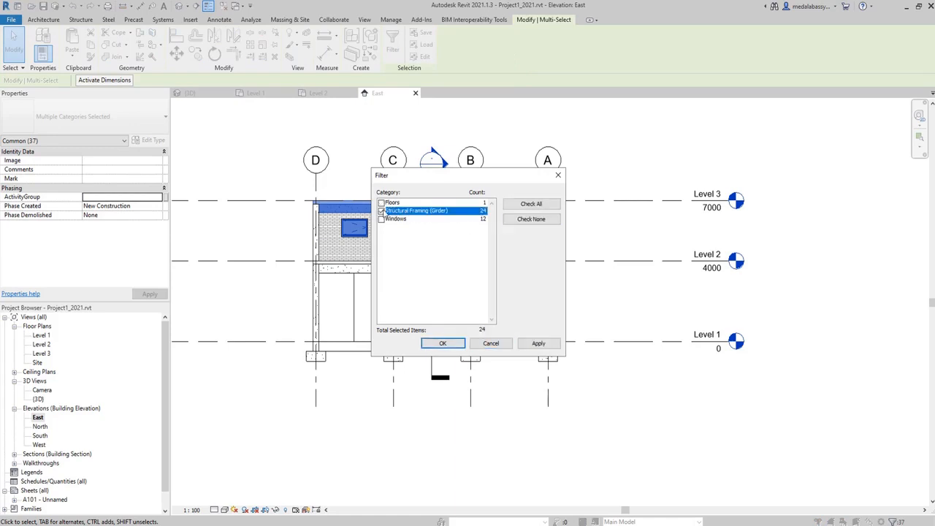
click(443, 343)
scroll(135, 264, down, 5)
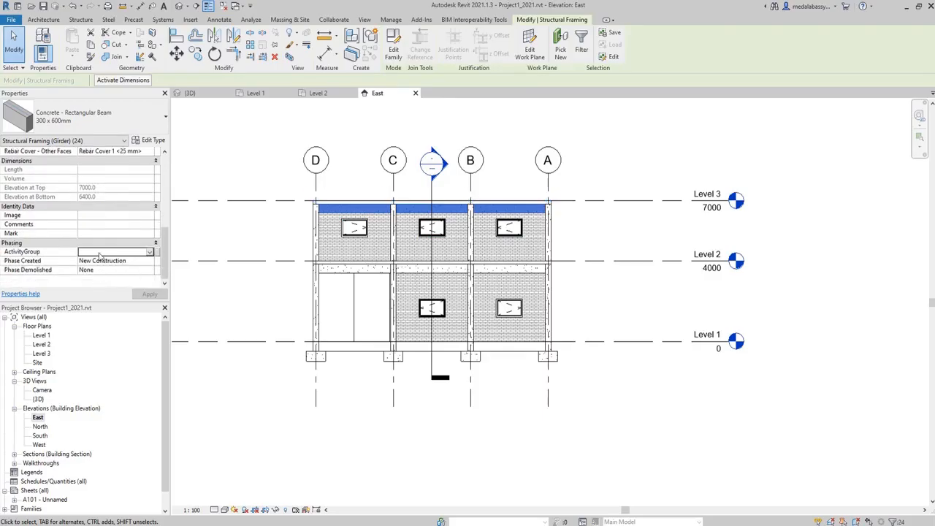
click(100, 252)
text(Be)
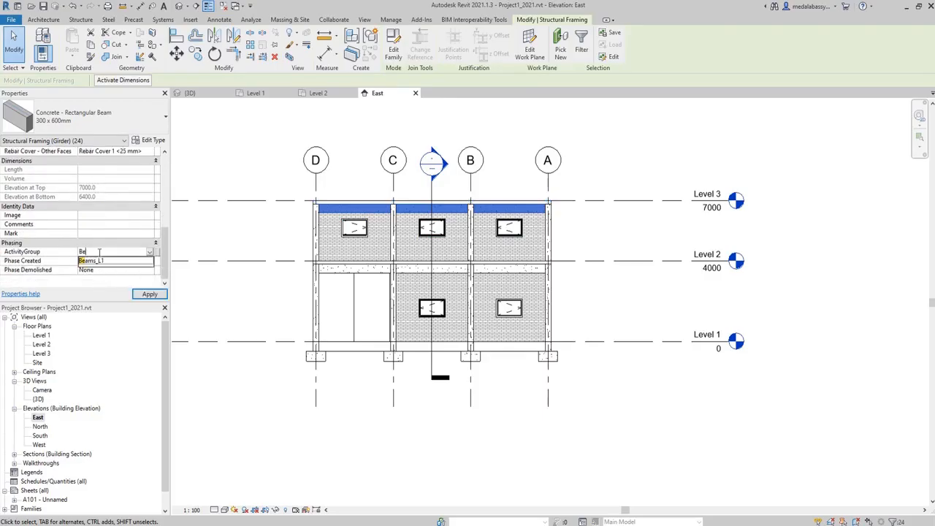
text(a)
key(Down)
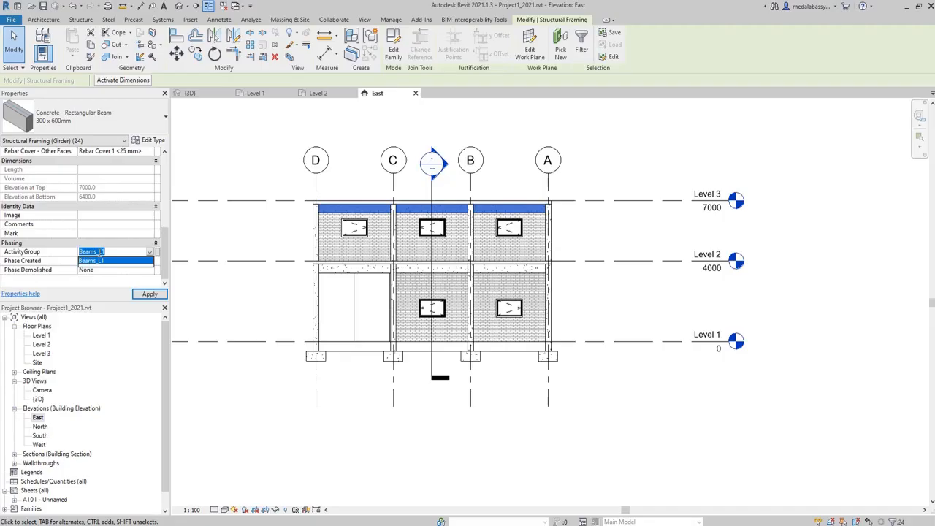
key(Right)
key(BackSpace)
text(2)
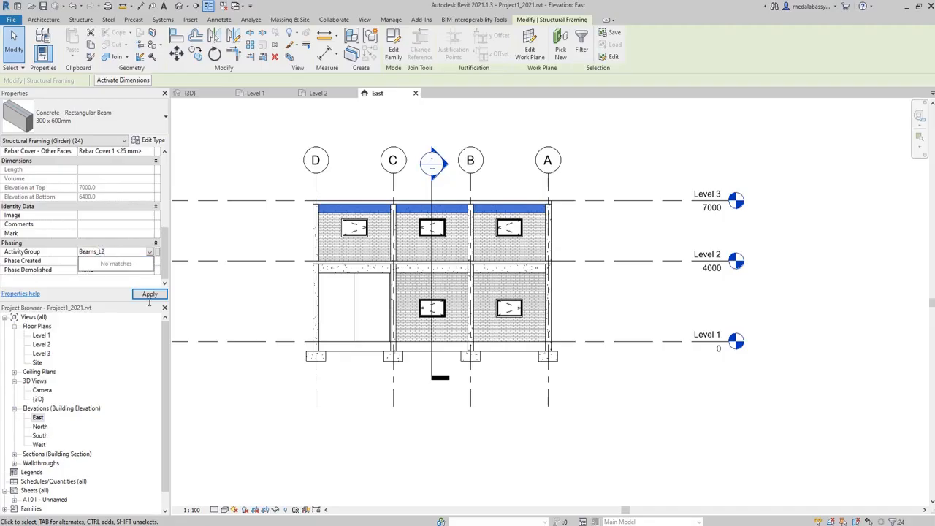
click(149, 294)
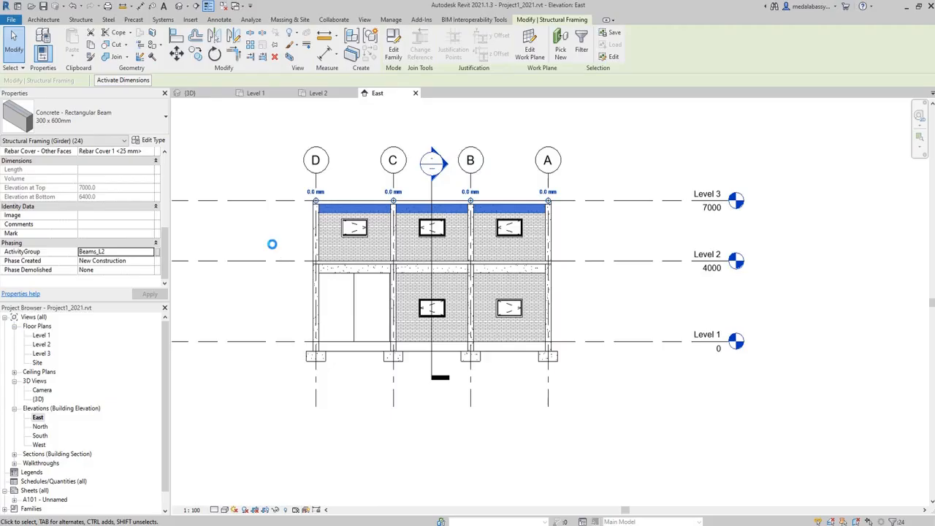
- Filter the ground-storey selection to walls and, in the Level 1 floor plan, set the ActivityGroup of the basic walls to ExtWalls_L1, excluding the curtain walls
click(271, 245)
drag(272, 245, 596, 366)
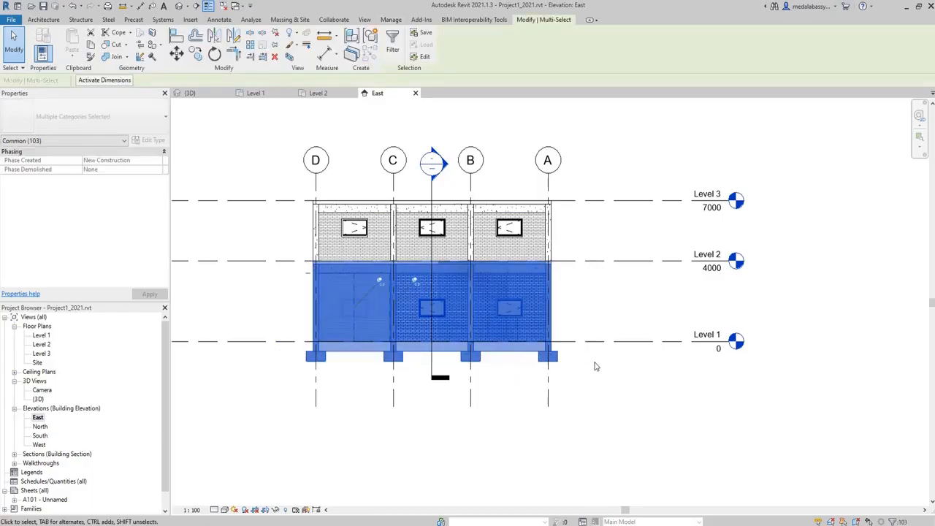
click(393, 45)
click(528, 219)
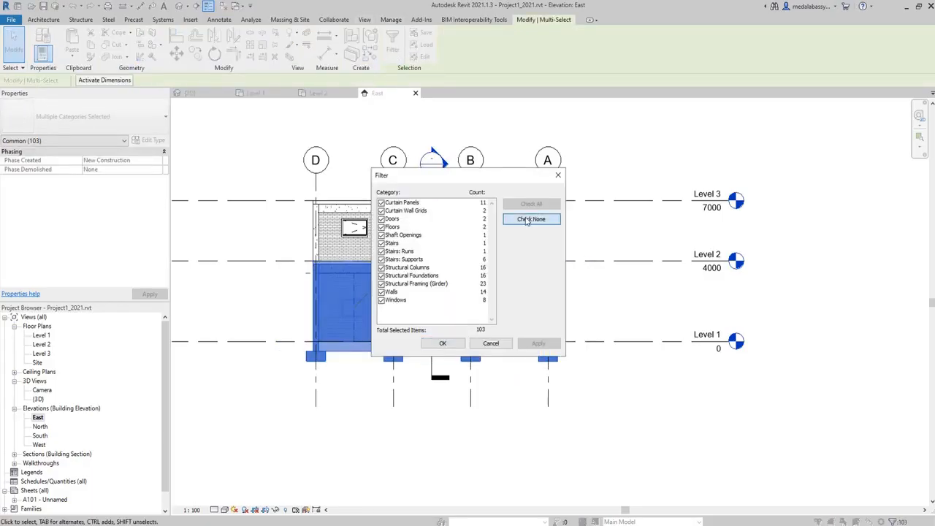
click(381, 292)
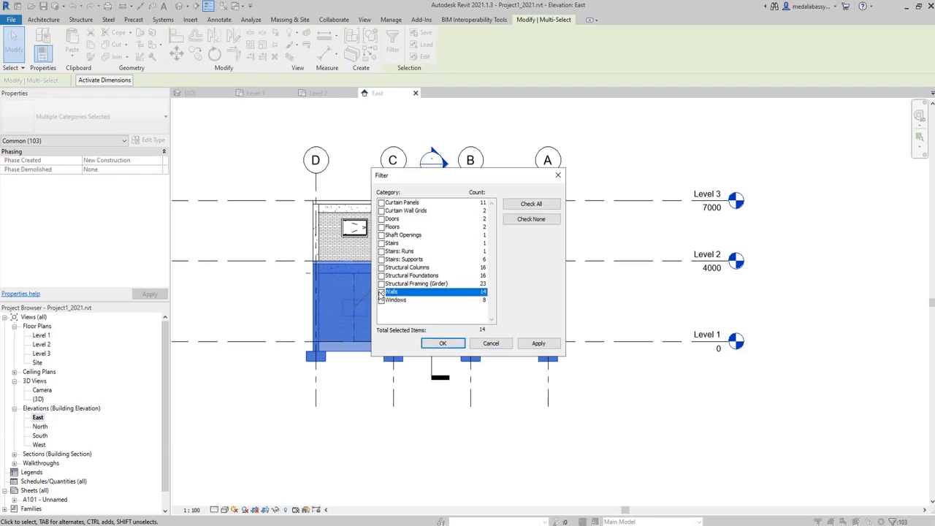
click(443, 344)
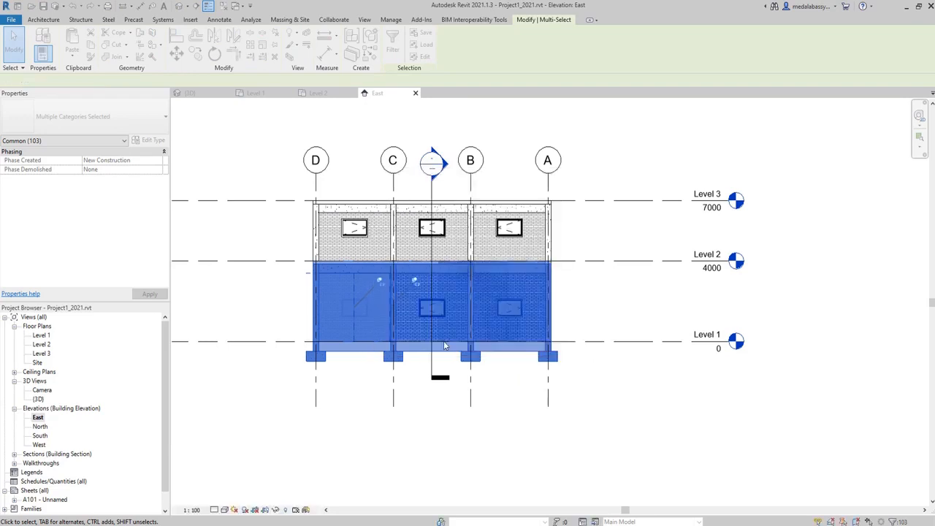
double_click(42, 335)
click(133, 254)
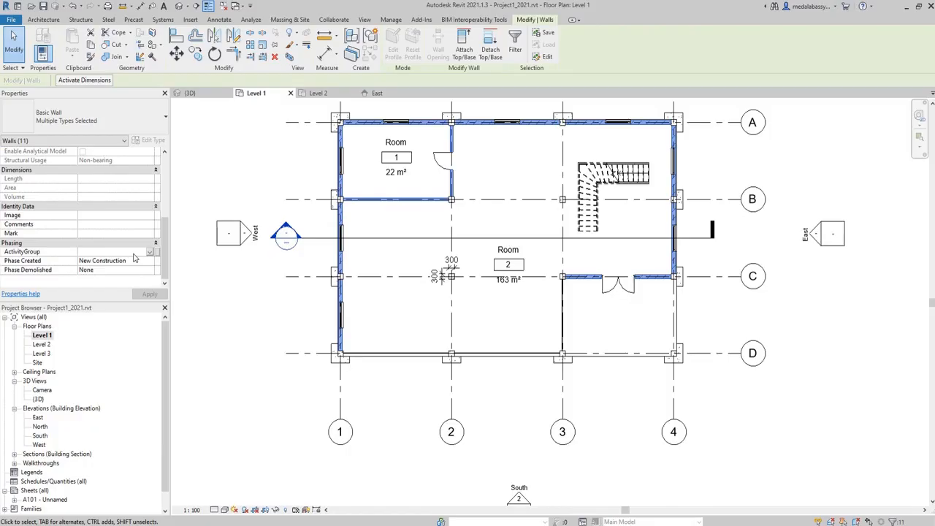
text(ExtWalls_L1)
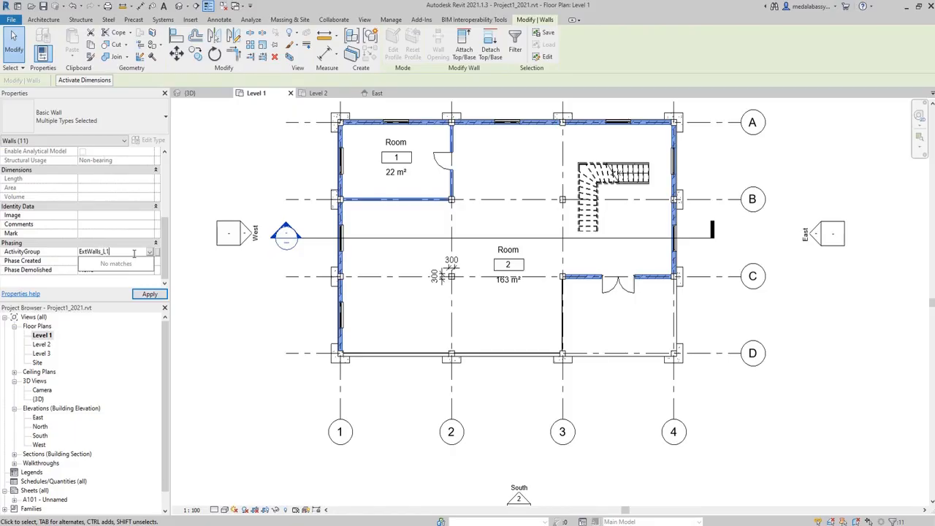
click(155, 294)
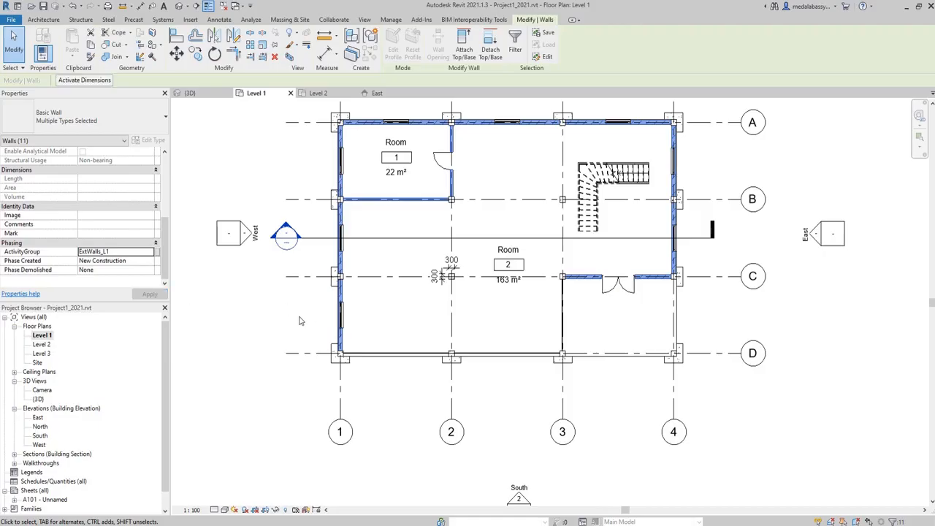
- In the Level 2 floor plan, select the whole building and filter the selection down to walls only
click(41, 345)
click(41, 344)
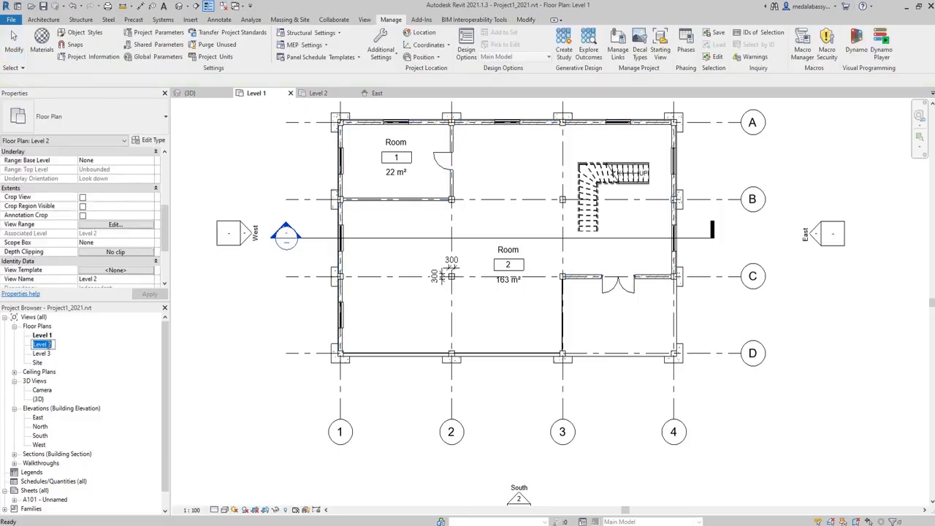
click(62, 346)
double_click(44, 347)
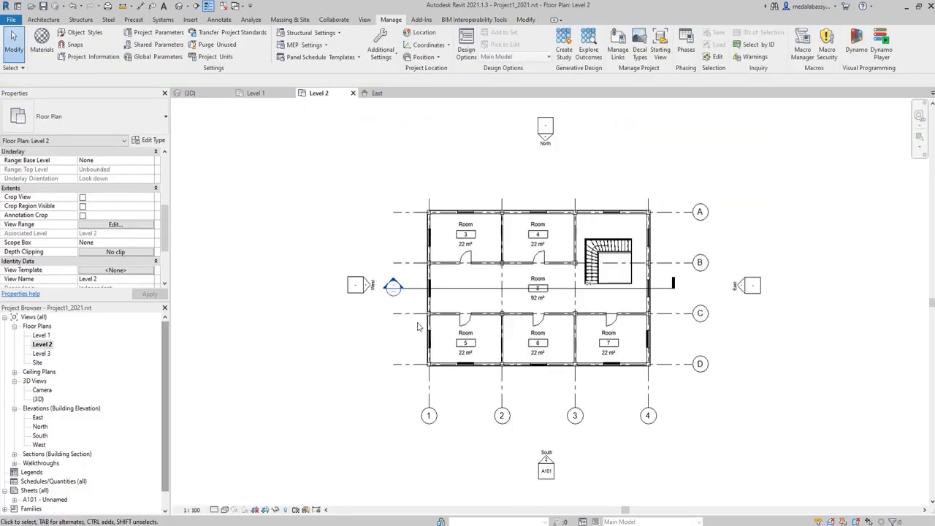
drag(375, 160, 848, 422)
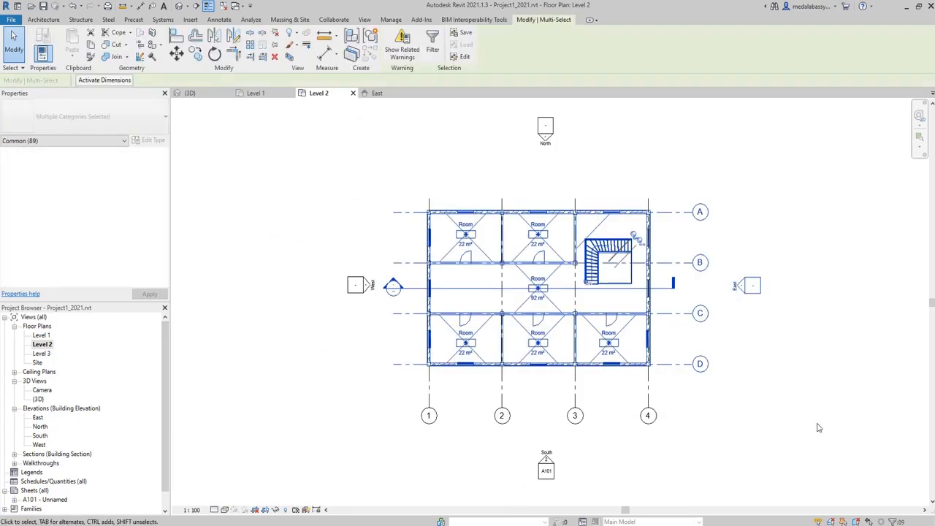
click(432, 42)
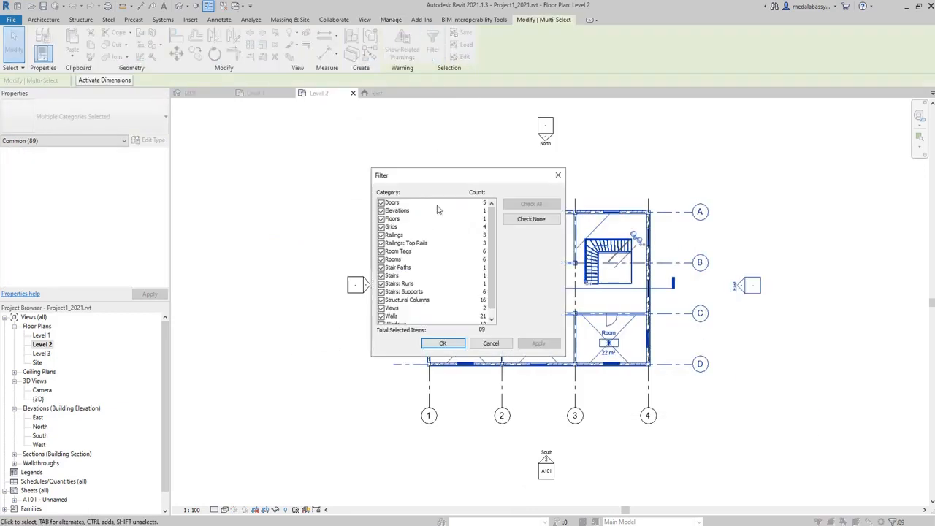
click(532, 220)
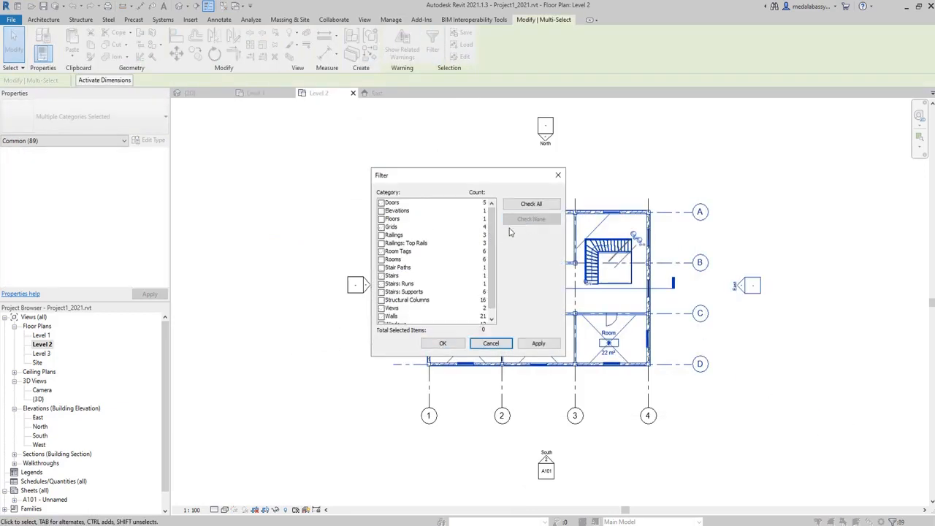
scroll(409, 300, down, 1)
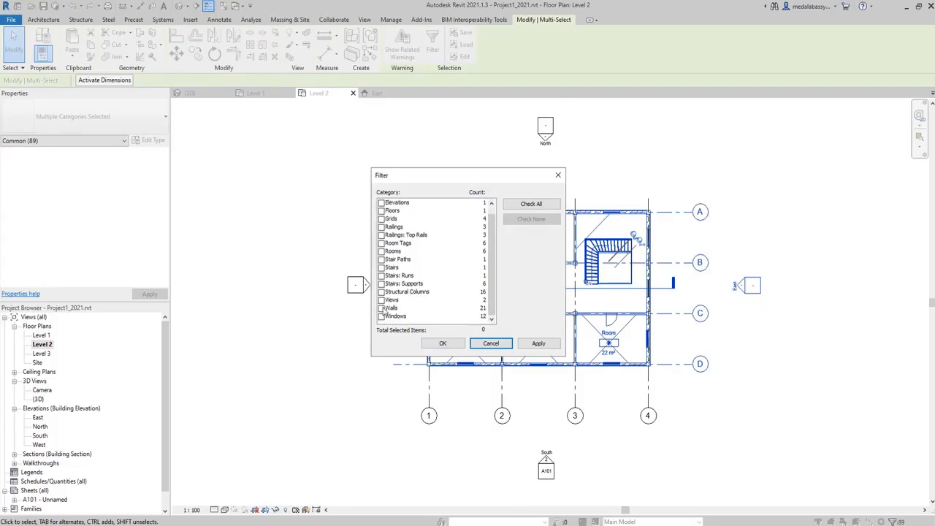
click(381, 307)
click(443, 343)
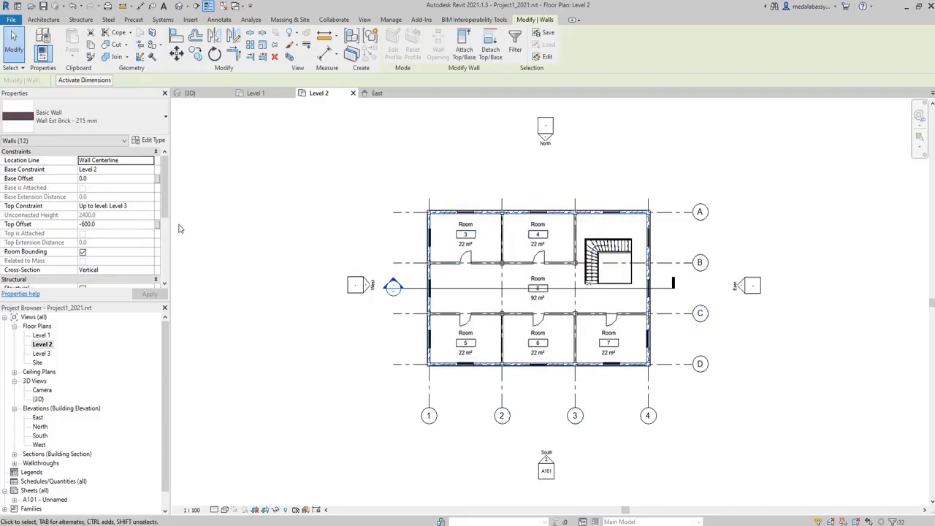
- Set the ActivityGroup of the Level 2 exterior brick walls to ExtWalls_L2, leaving the interior partitions out of the selection
scroll(127, 194, down, 5)
scroll(103, 278, down, 1)
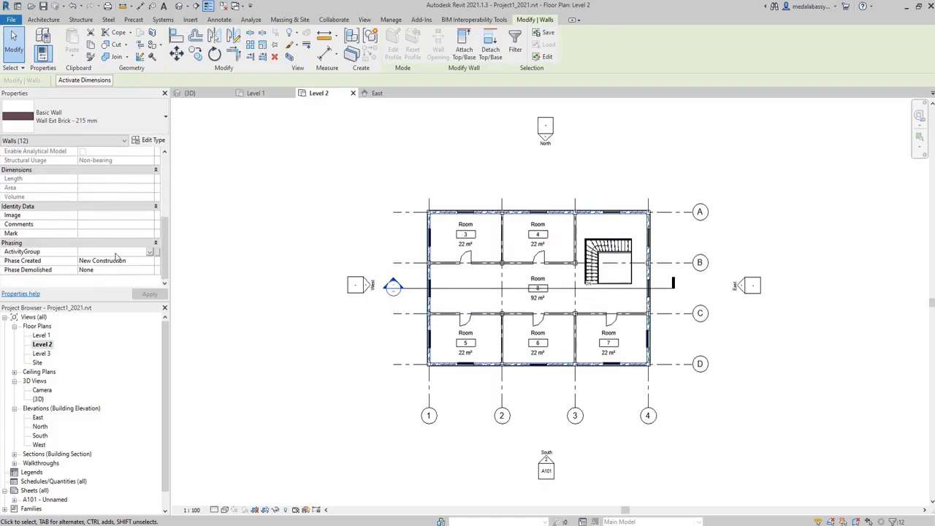
text(E)
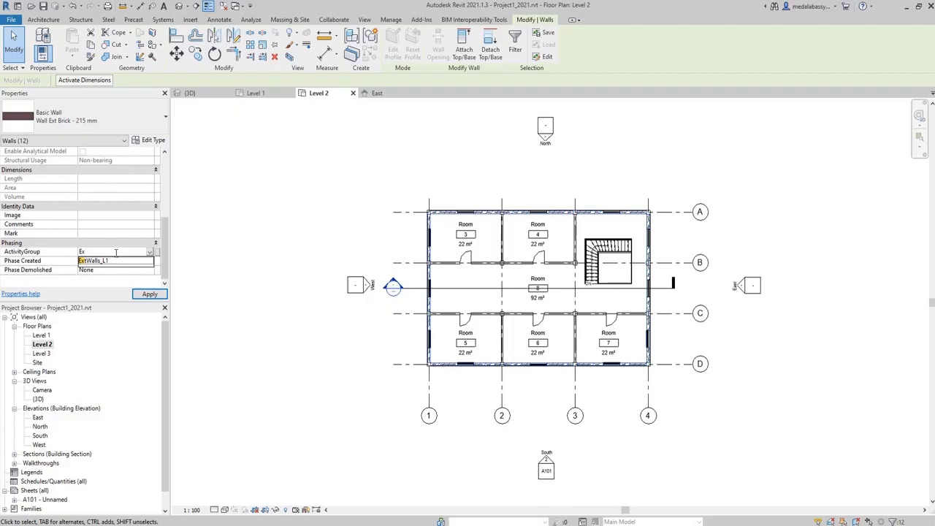
text(x)
key(Down)
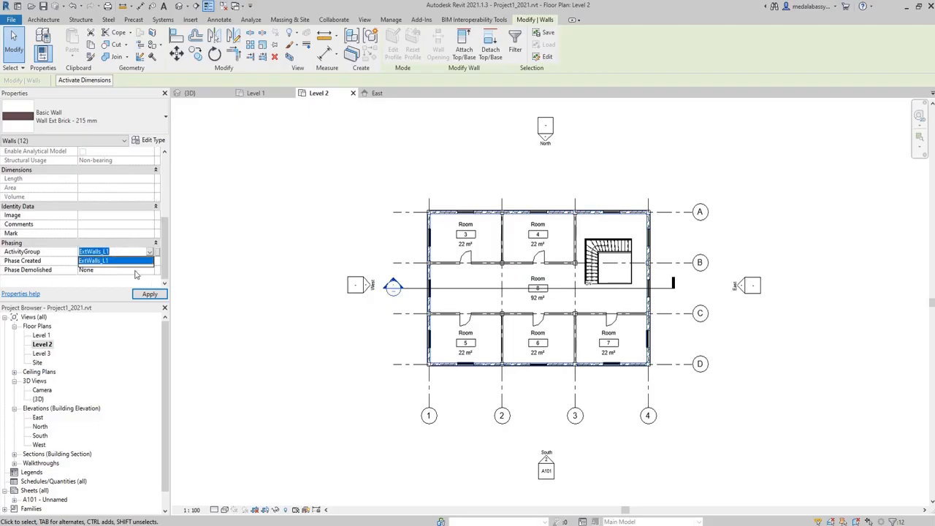
click(118, 250)
click(119, 251)
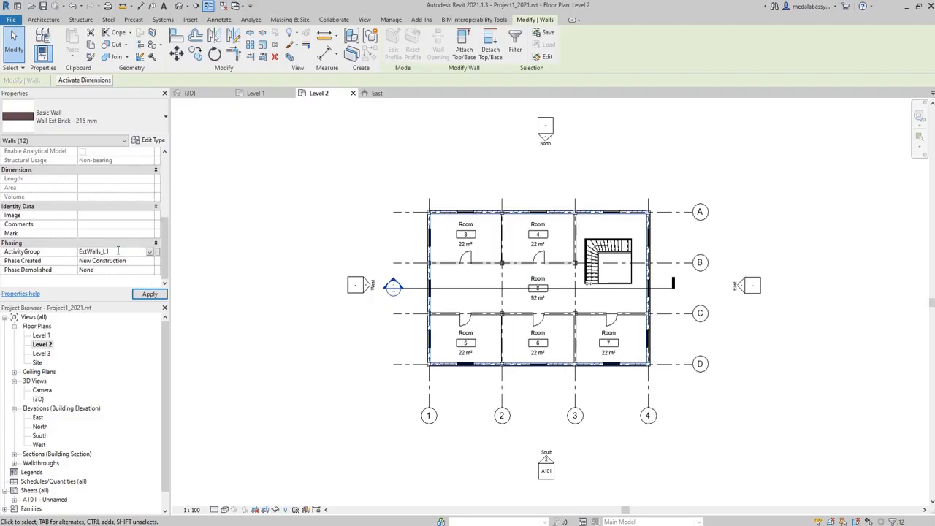
key(BackSpace)
text(2)
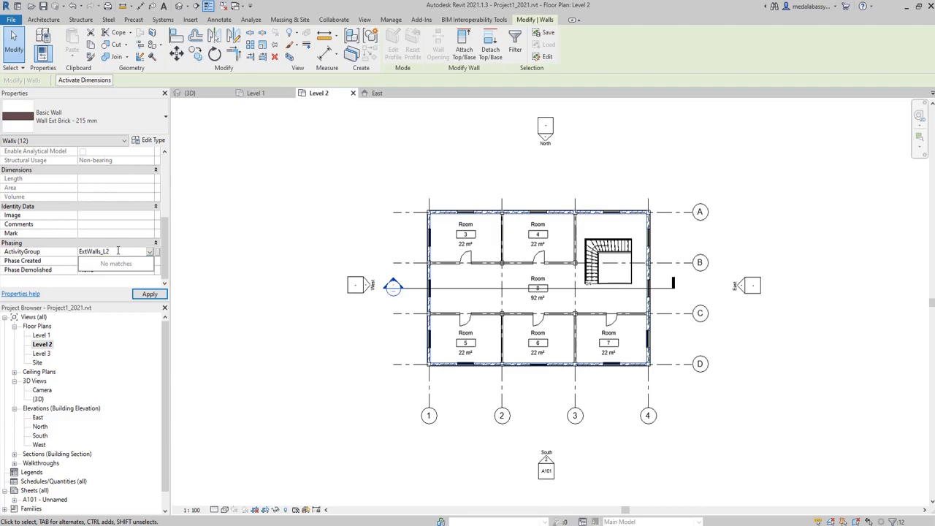
click(159, 295)
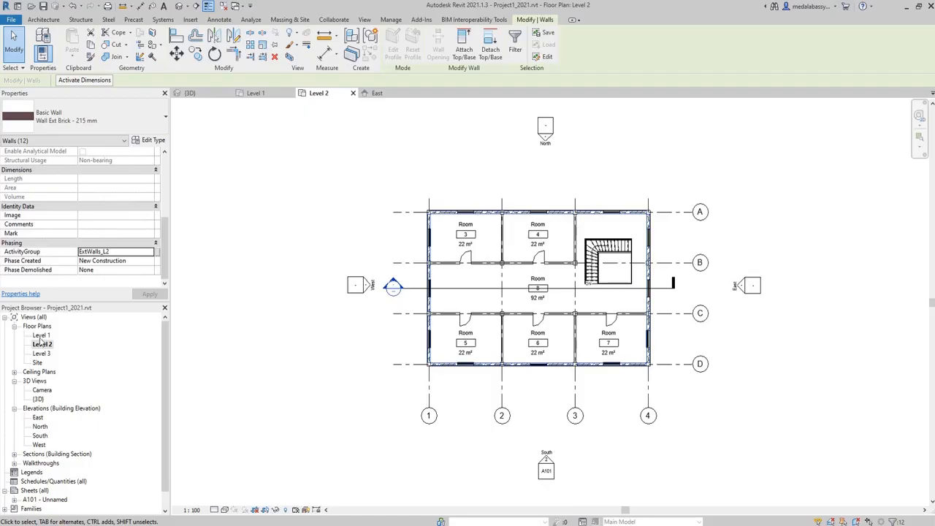
- In the Level 1 floor plan, set the ActivityGroup of the two interior partition walls around Room 1 to IntWalls_L1
double_click(41, 336)
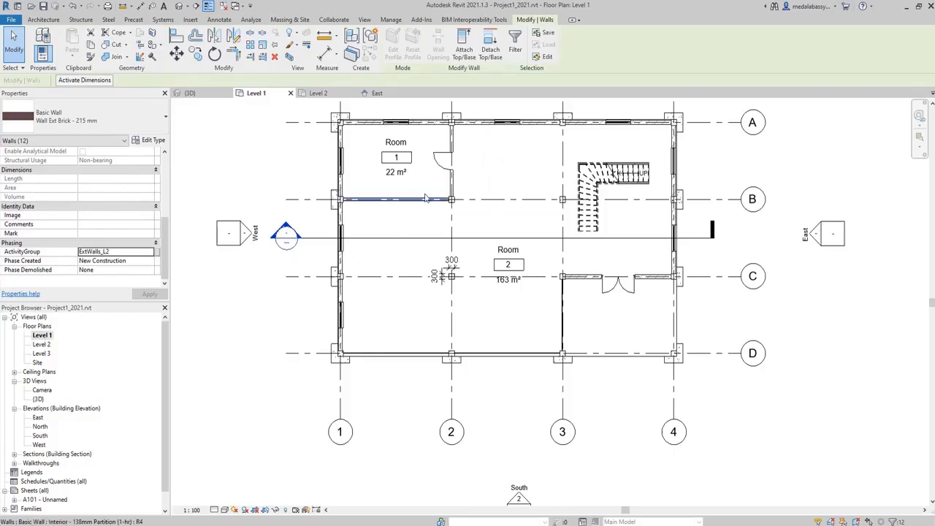
click(422, 199)
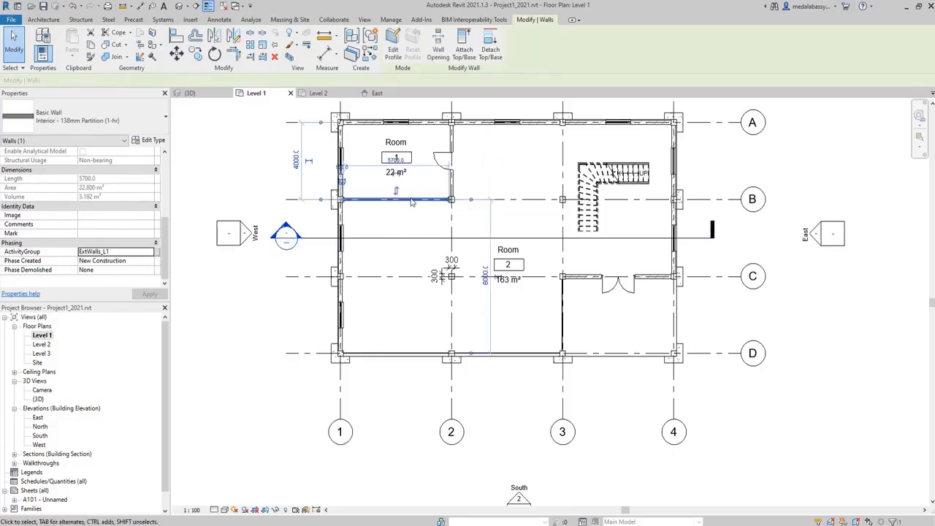
ctrl+click(453, 179)
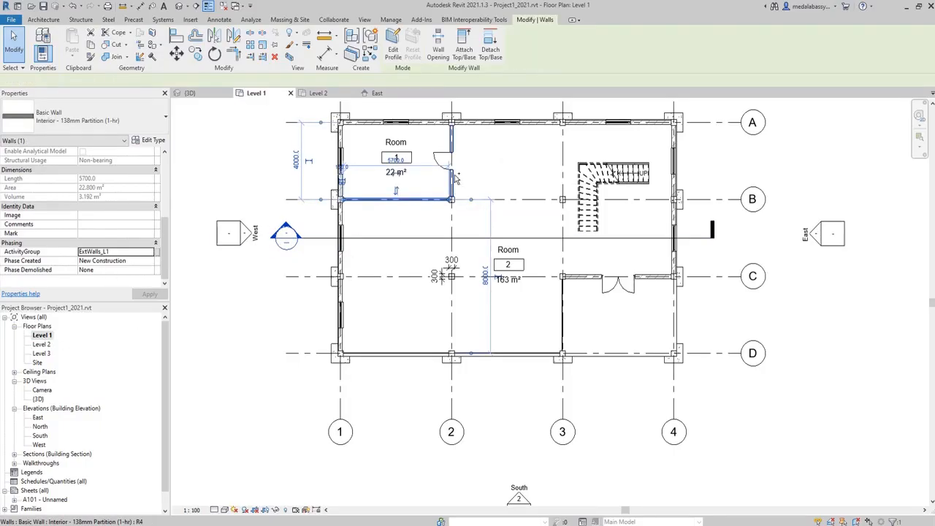
click(89, 252)
key(BackSpace)
key(BackSpace)
key(BackSpace)
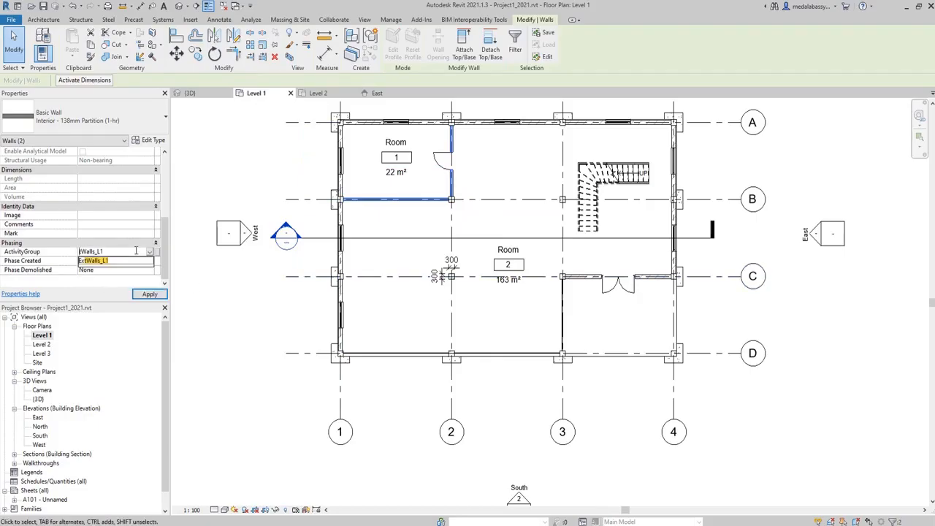
key(BackSpace)
text(In)
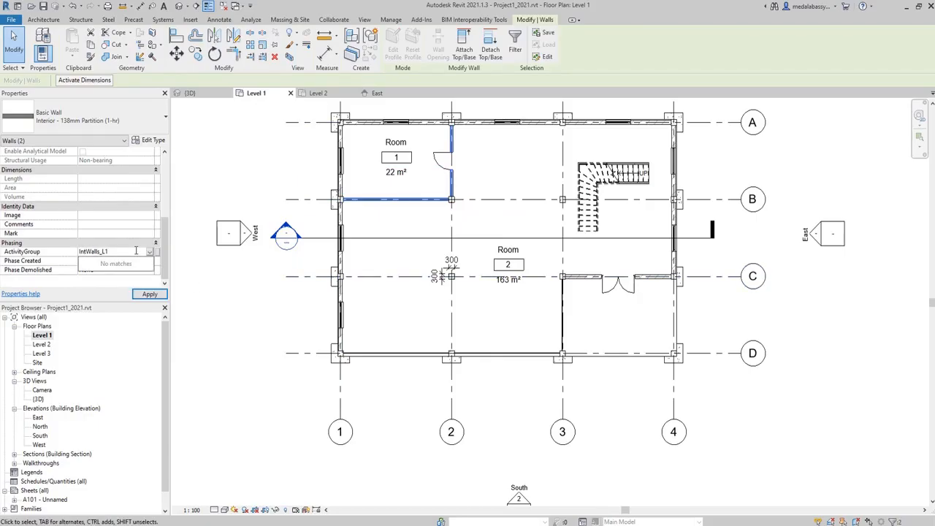
text(t)
click(144, 295)
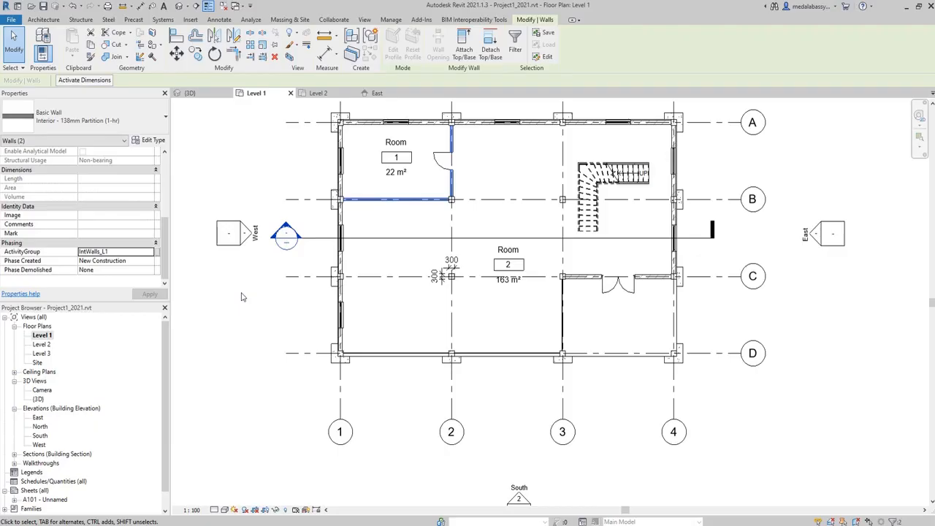
- In the Level 2 floor plan, select the elements inside the exterior walls and filter the selection to the interior walls
double_click(46, 344)
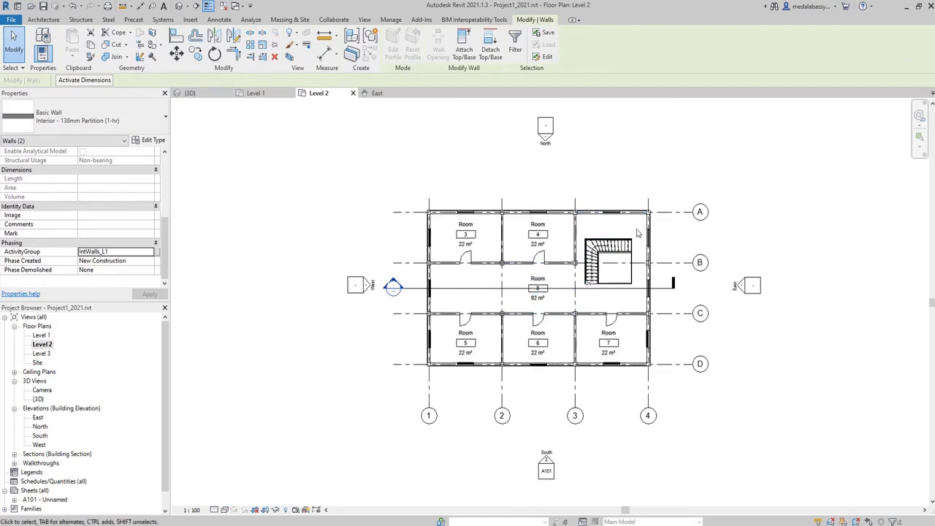
drag(637, 232, 449, 354)
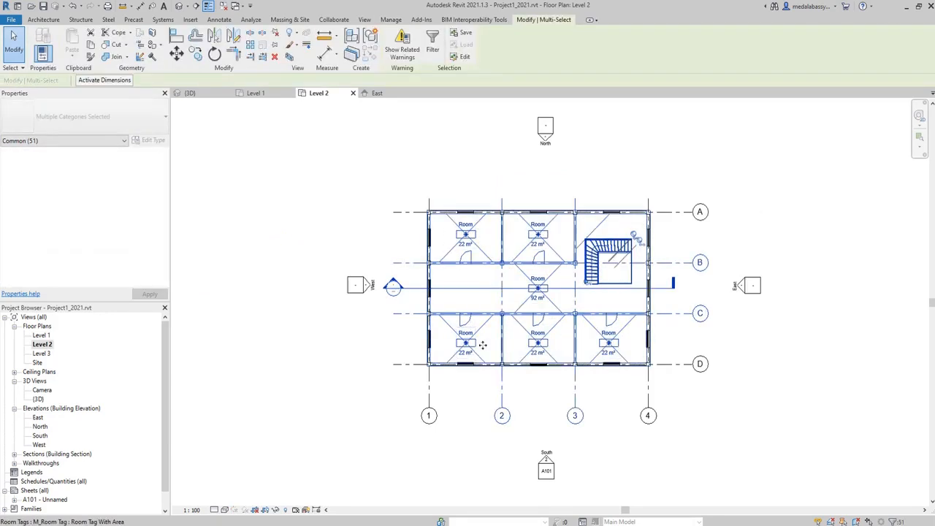
click(432, 48)
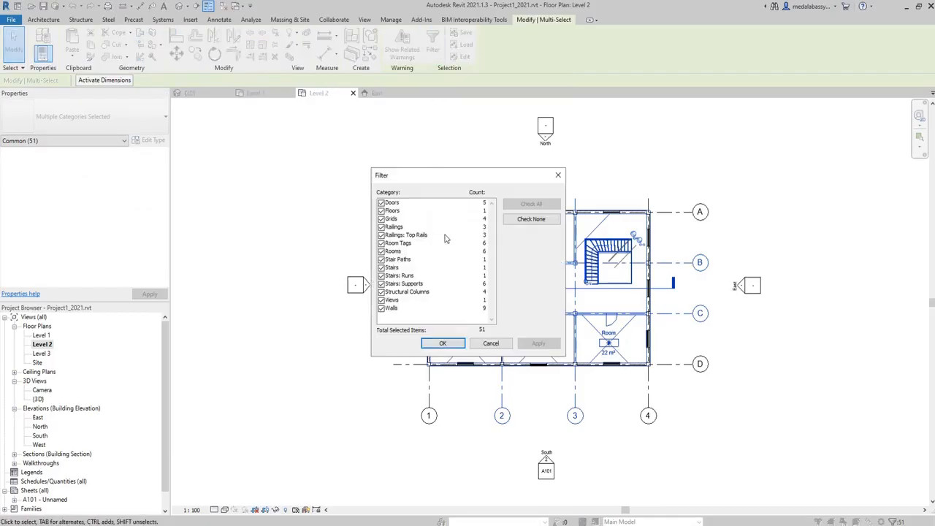
click(539, 220)
click(380, 309)
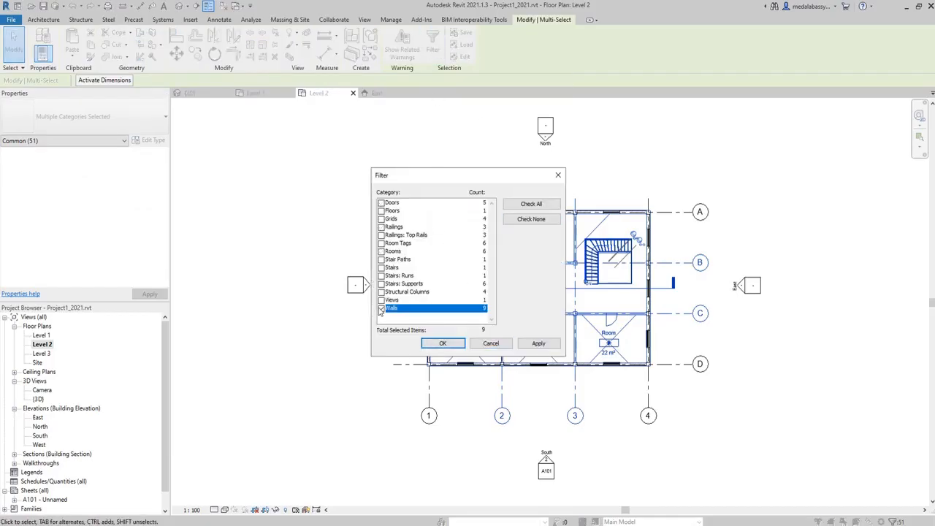
click(442, 345)
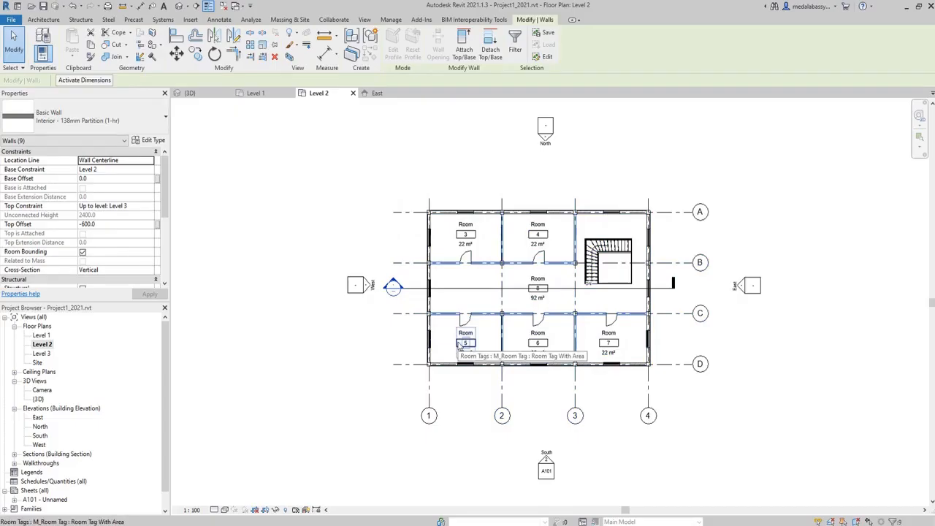
- Set the ActivityGroup of the selected Level 2 interior partition walls to IntWalls_L2
scroll(124, 260, down, 3)
click(105, 255)
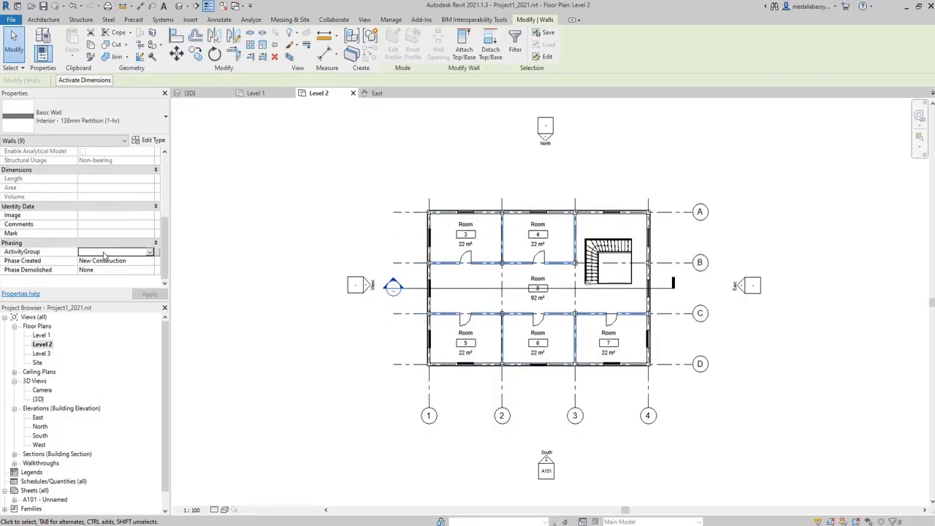
text(Im)
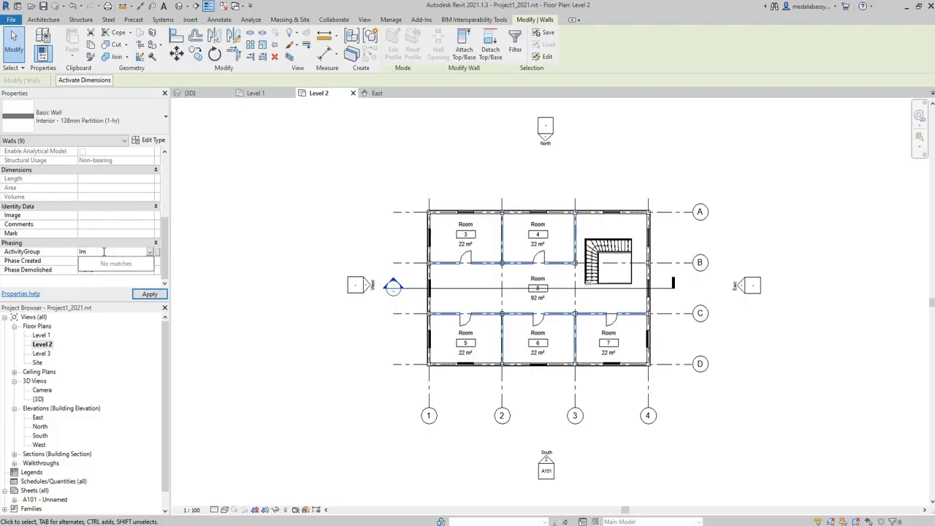
key(BackSpace)
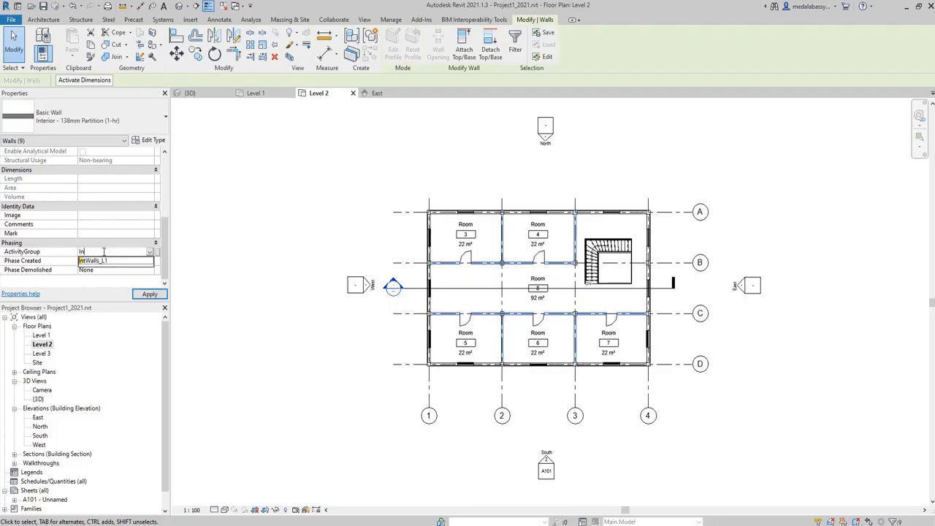
text(n)
click(111, 261)
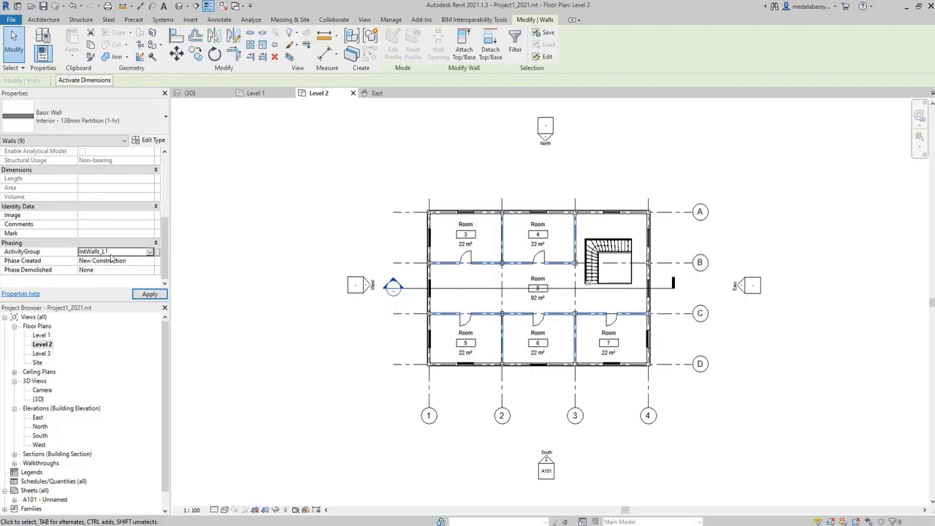
click(114, 252)
key(BackSpace)
text(2)
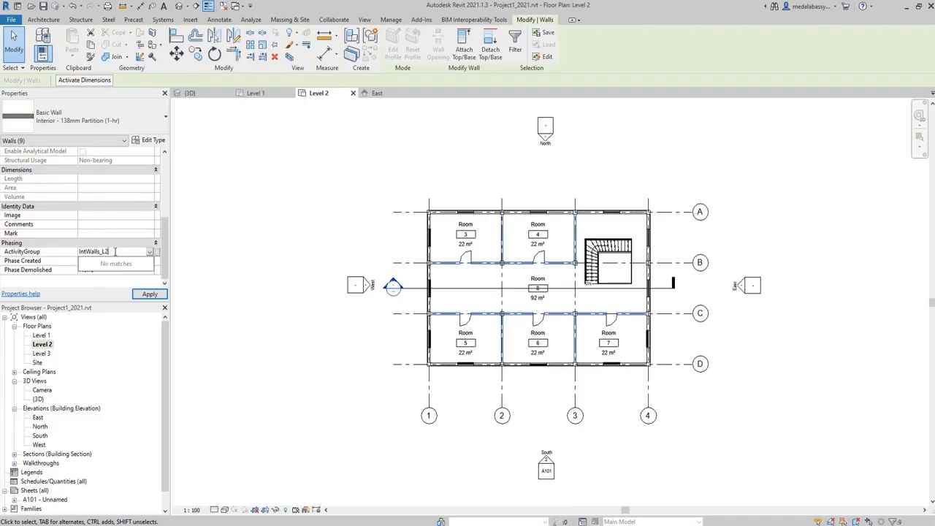
click(151, 295)
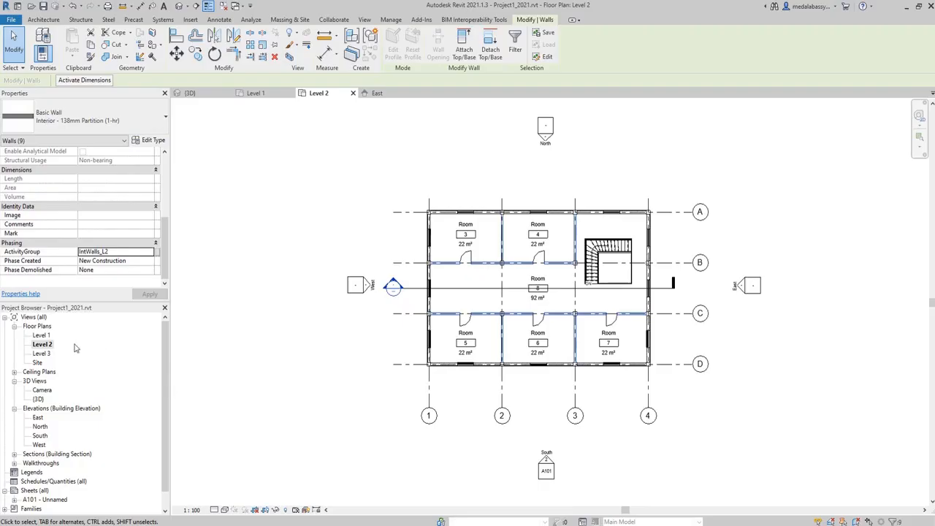
- In the Level 1 floor plan, select only the Exterior Glazing curtain walls along grids D and 3 and check the selection by category
double_click(42, 335)
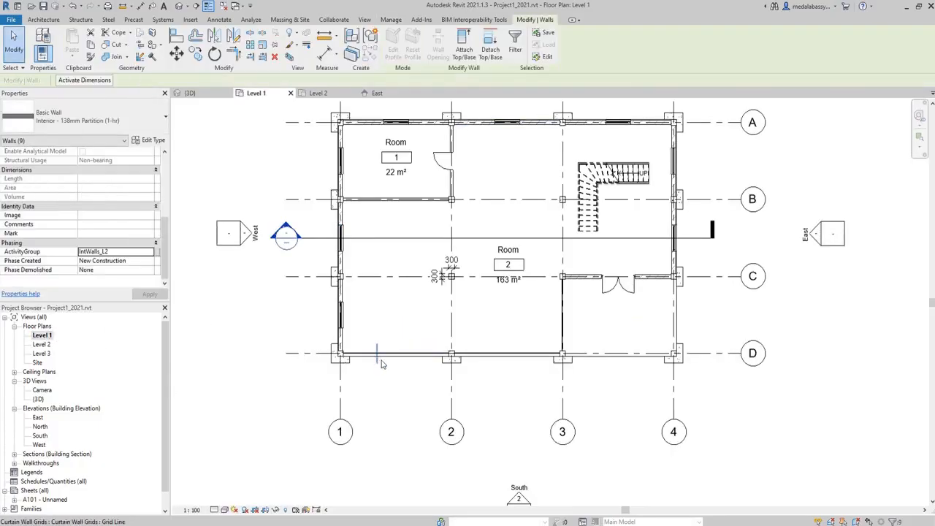
click(562, 329)
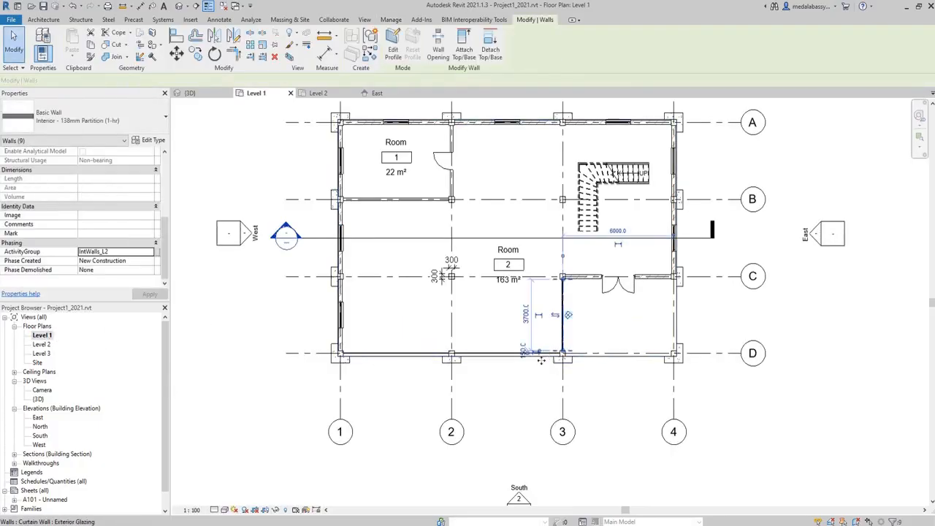
click(499, 358)
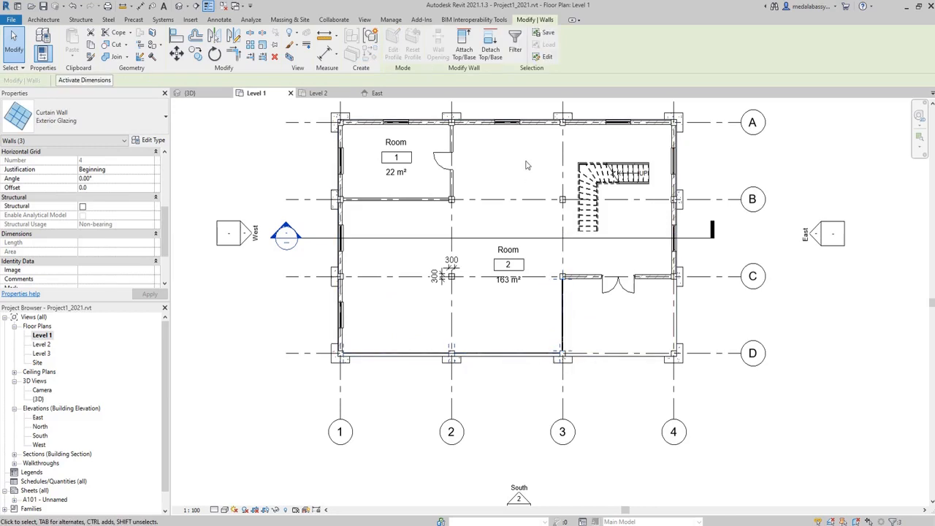
scroll(558, 365, up, 2)
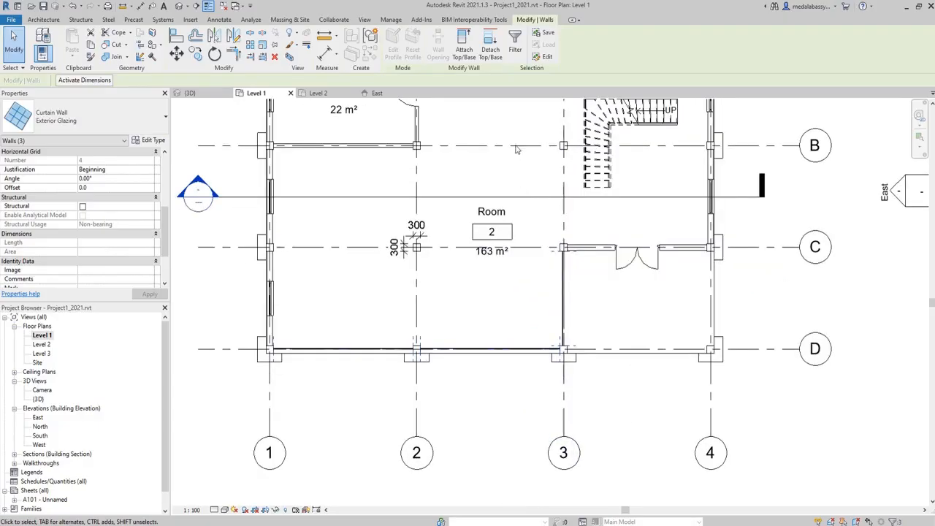
click(516, 47)
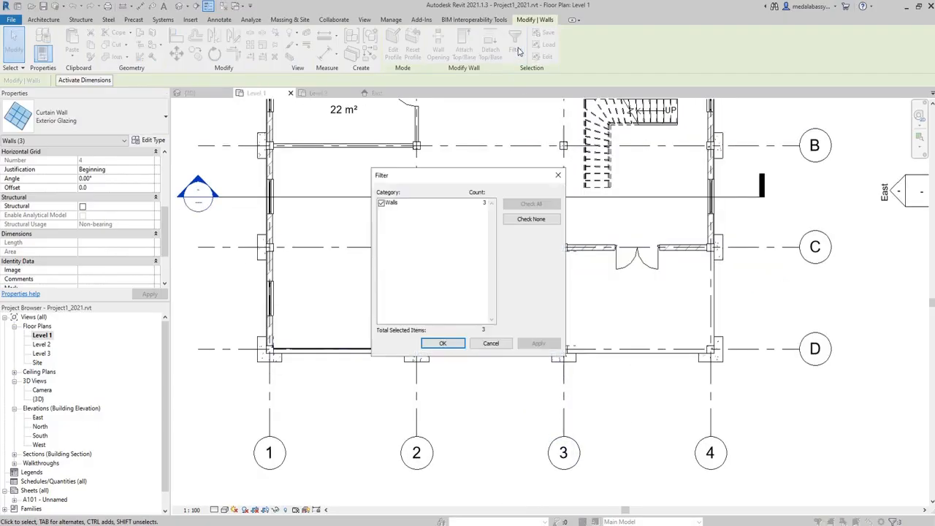
click(439, 344)
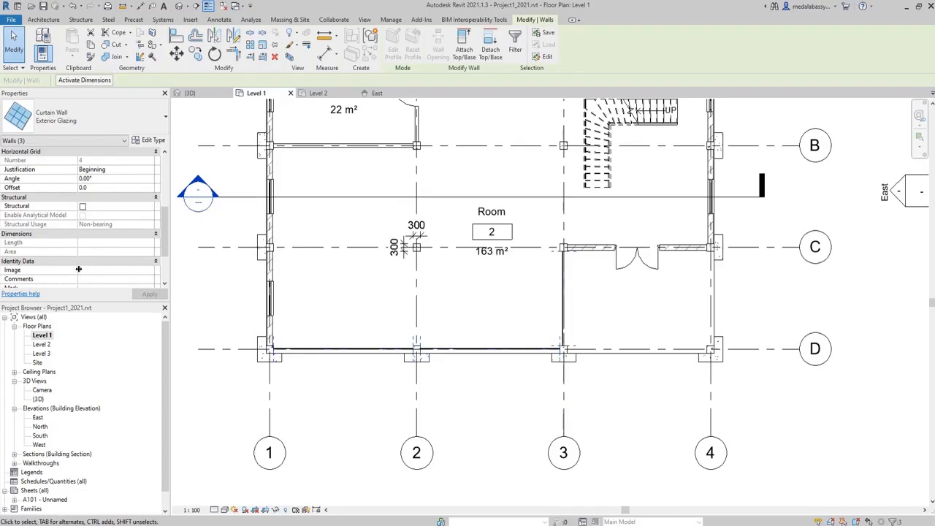
- Set the ActivityGroup of the selected Level 1 curtain walls to CurtainWalls_L1
scroll(80, 267, down, 2)
click(107, 252)
text(C)
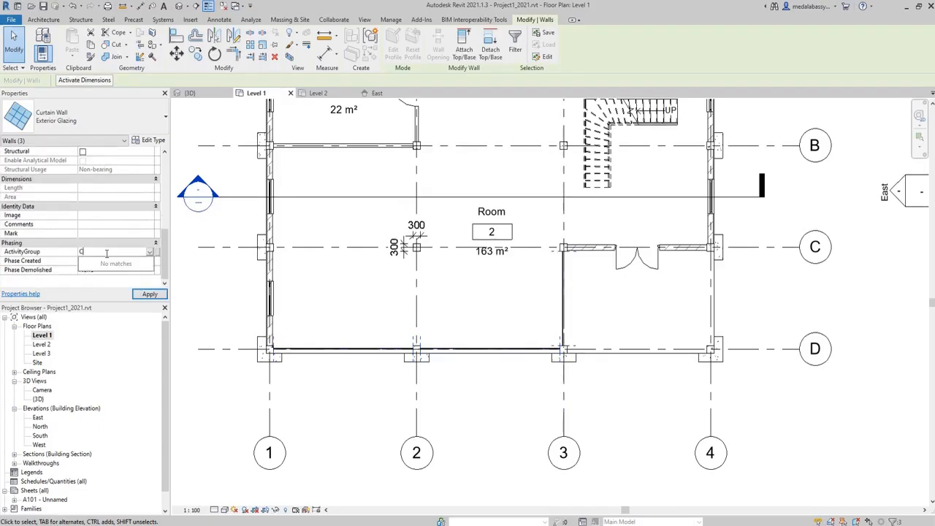
text(urtainWalls_L1)
click(150, 296)
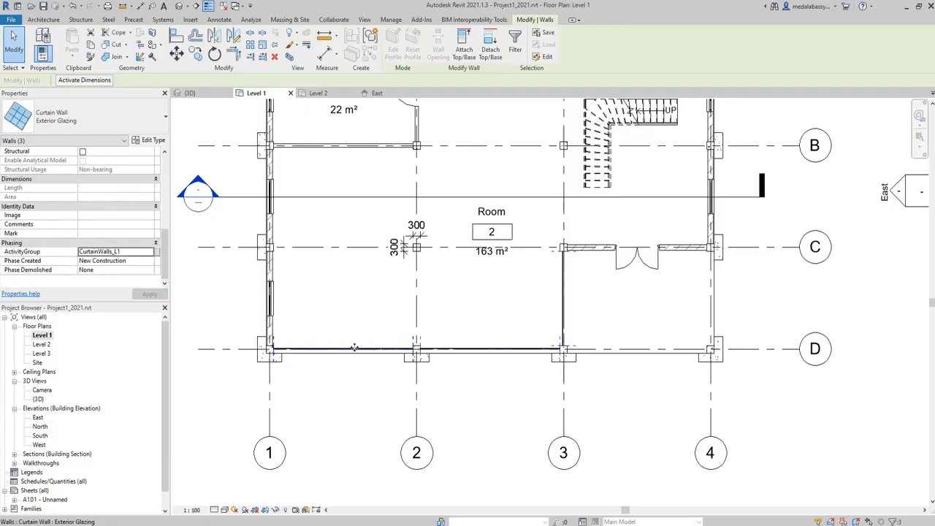
- Set the ActivityGroup of the assembled stair in the Level 1 floor plan to Stairs_L2
click(599, 182)
scroll(643, 197, down, 1)
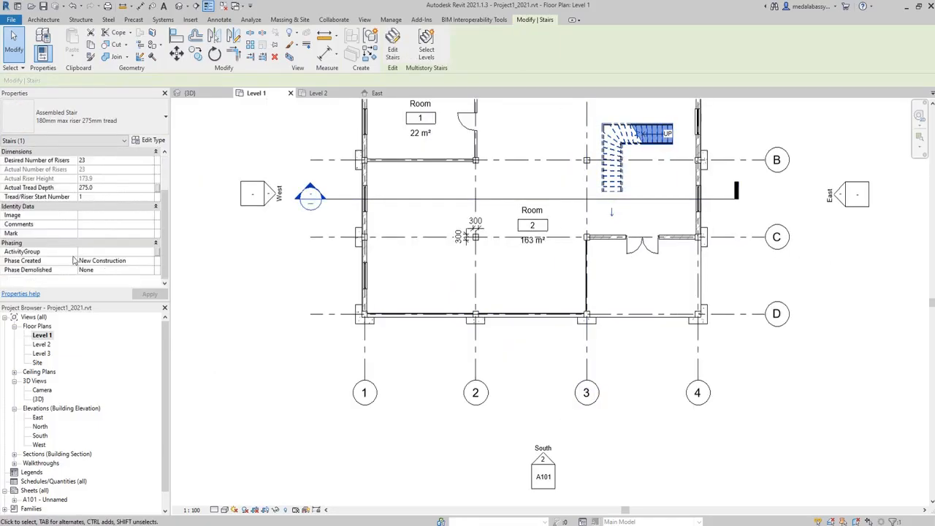
click(88, 253)
text(Stairs_L2)
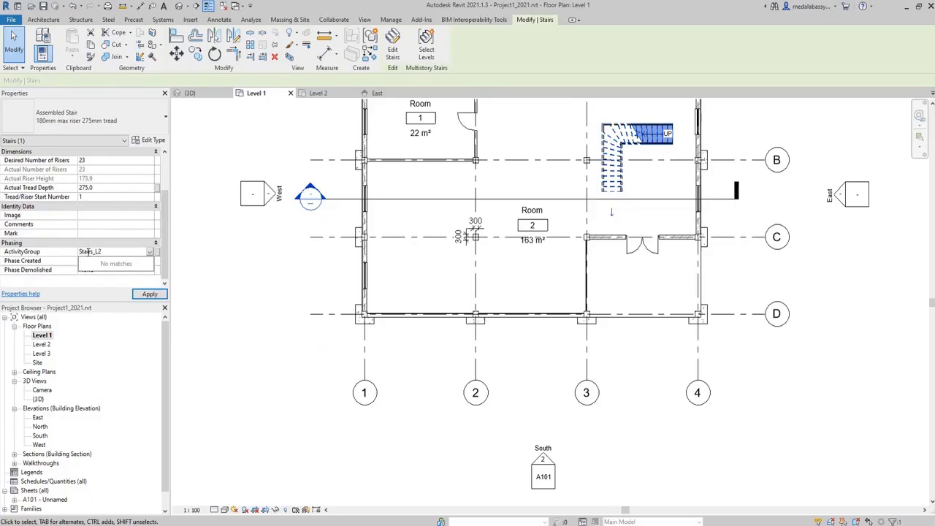
click(148, 295)
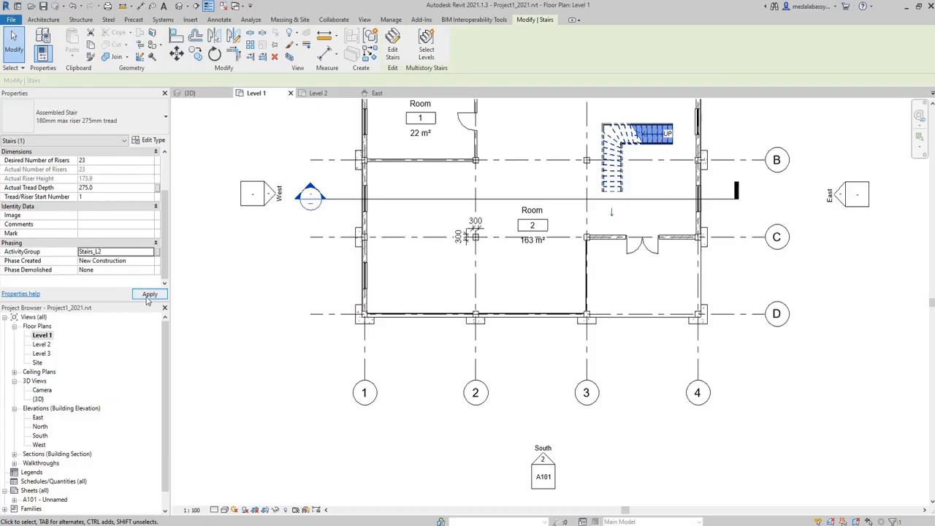
click(149, 295)
- Select the whole building in the Level 1 floor plan and filter the selection to windows only
middle_drag(899, 296, 900, 386)
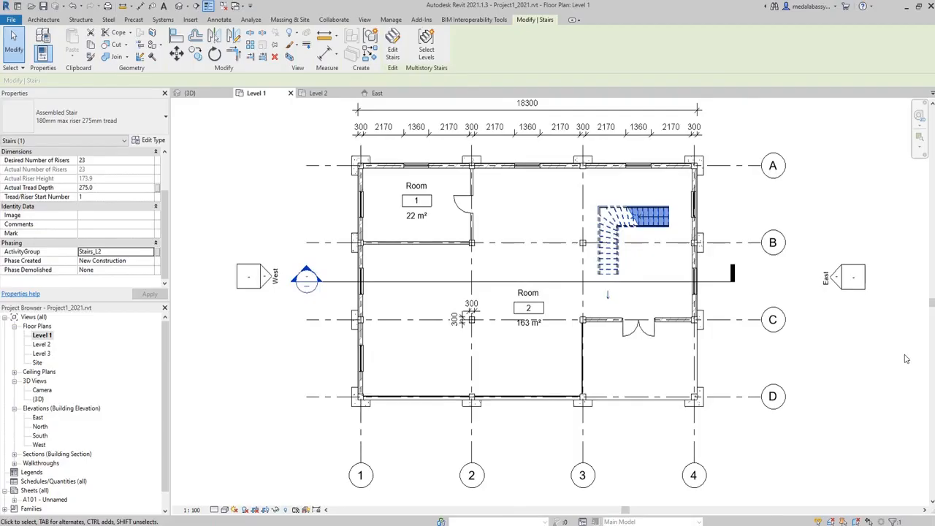
drag(279, 122, 794, 446)
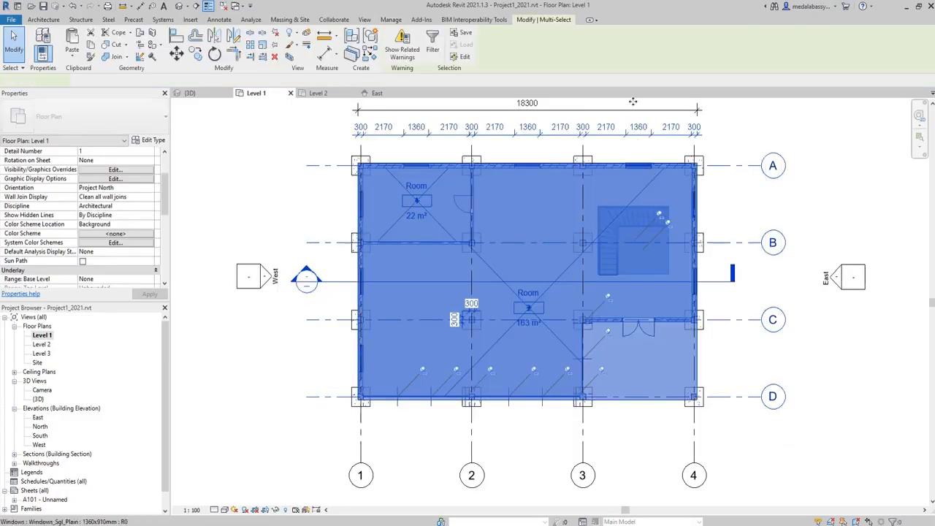
click(432, 46)
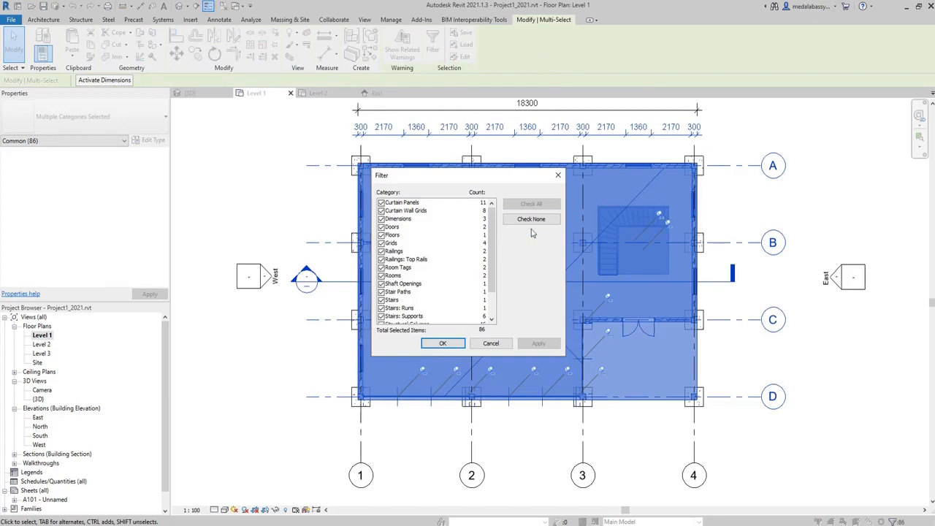
click(531, 219)
scroll(491, 233, down, 2)
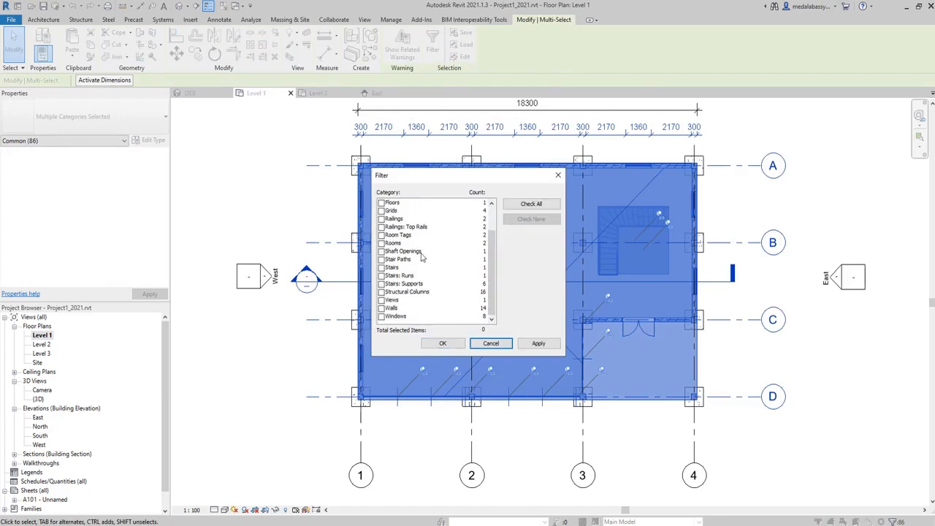
click(382, 316)
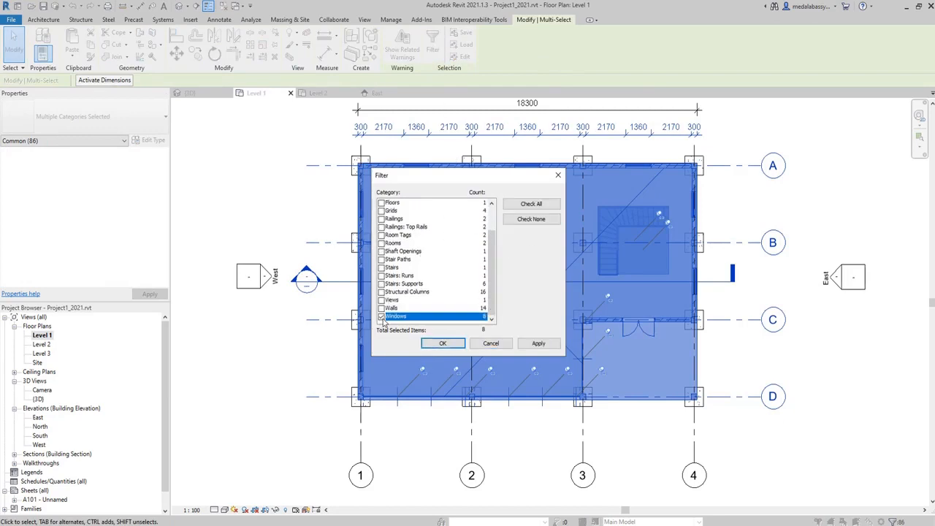
click(447, 344)
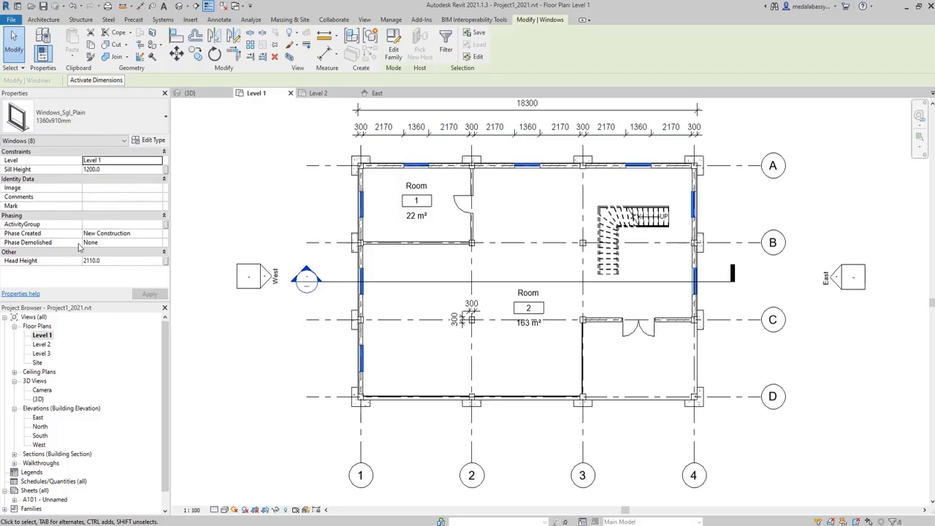
- Set the ActivityGroup of the selected Level 1 windows to Windows_L1
click(89, 227)
text(Windows_L1)
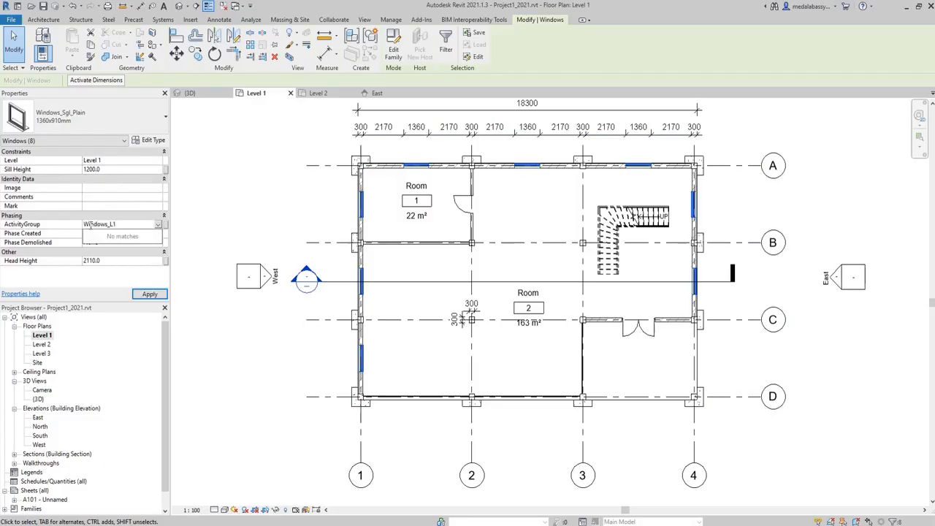
click(150, 293)
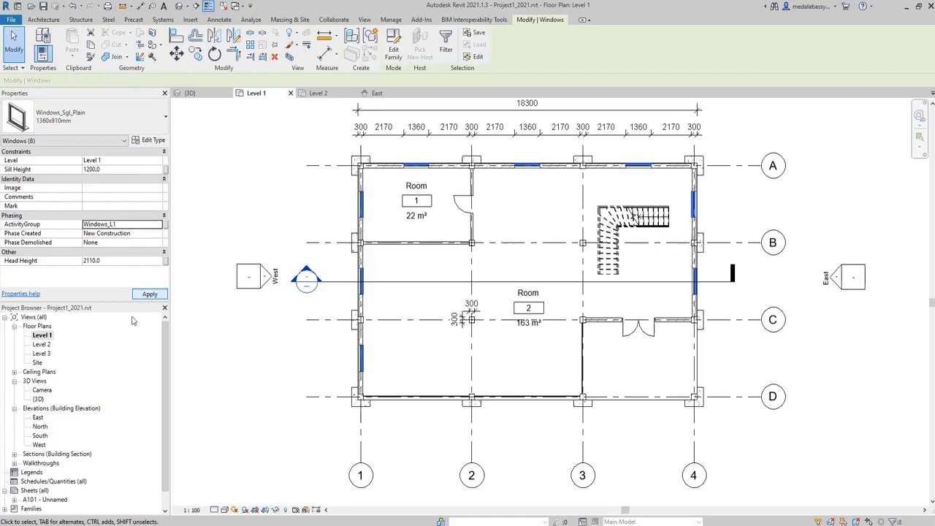
- In the Level 2 floor plan, select the whole building and filter the selection to windows only
double_click(42, 344)
drag(411, 163, 687, 385)
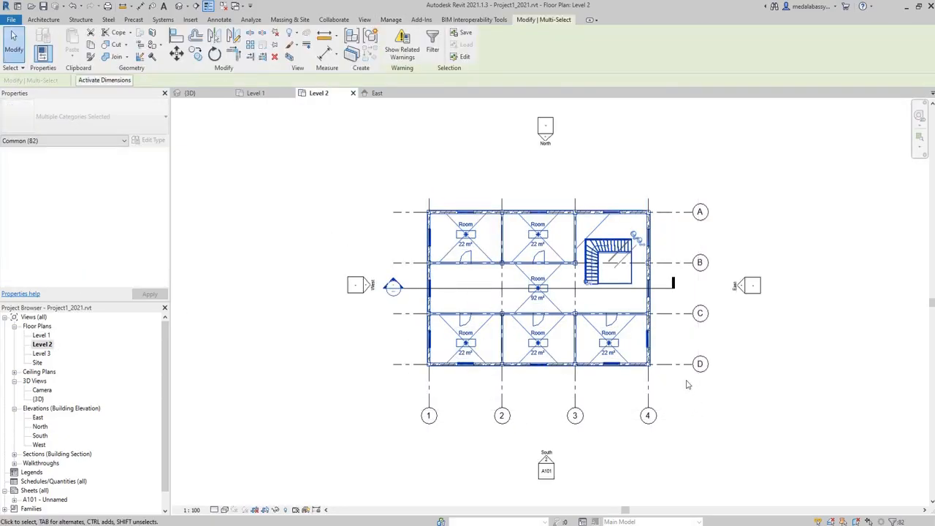
click(432, 45)
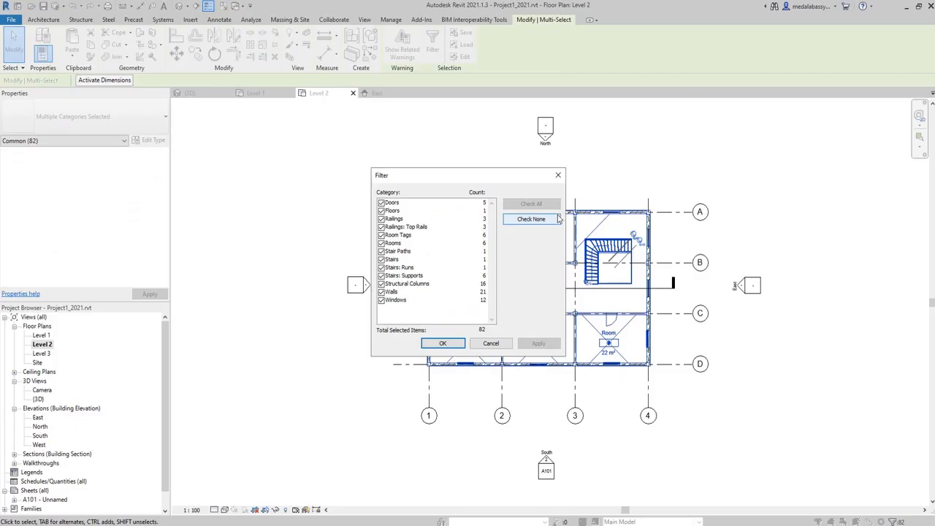
click(555, 219)
click(391, 301)
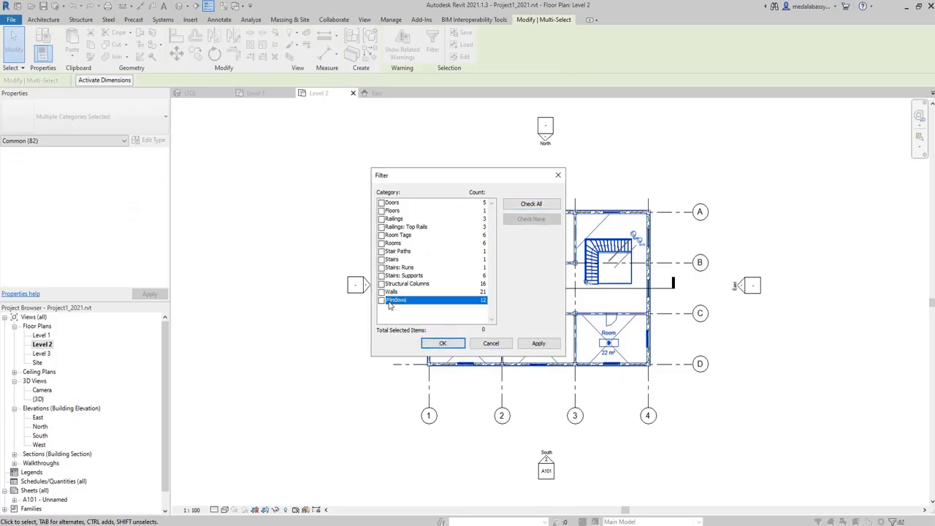
click(380, 300)
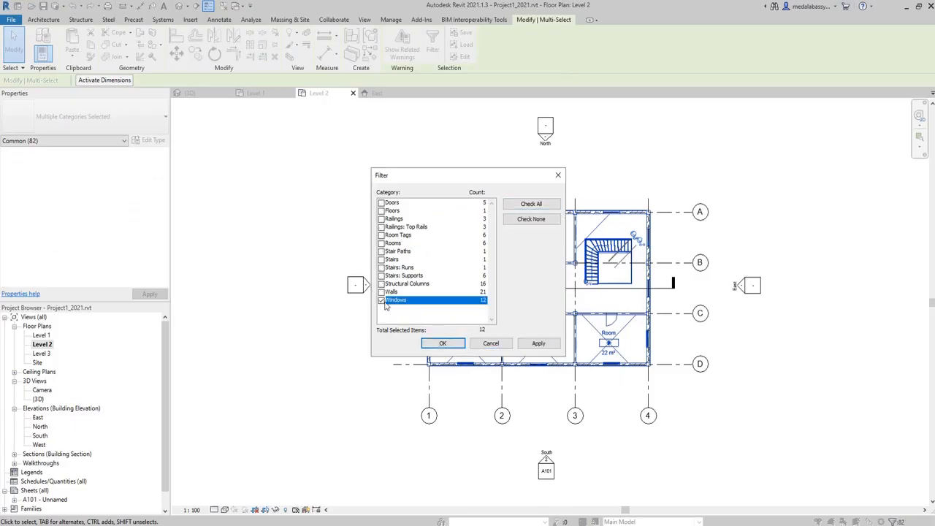
click(443, 344)
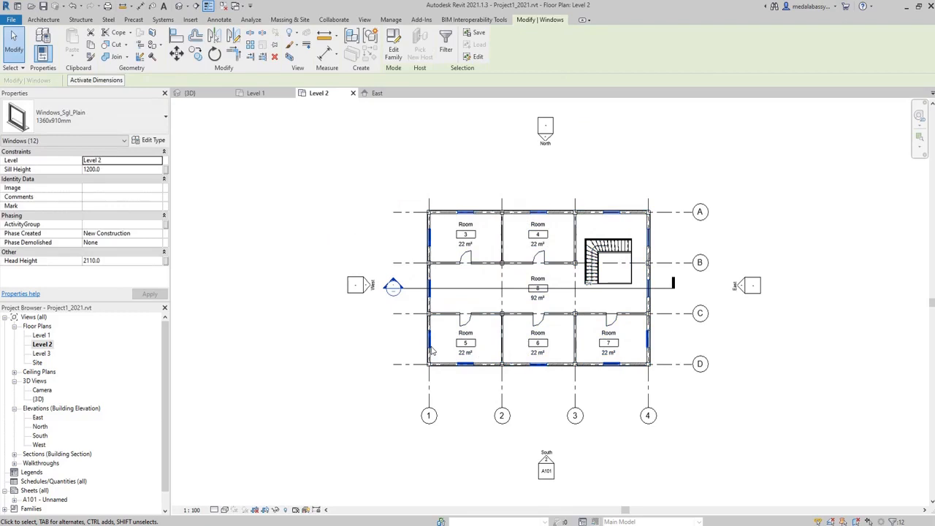
- Set the ActivityGroup of the selected Level 2 windows to Windows_L2
click(104, 227)
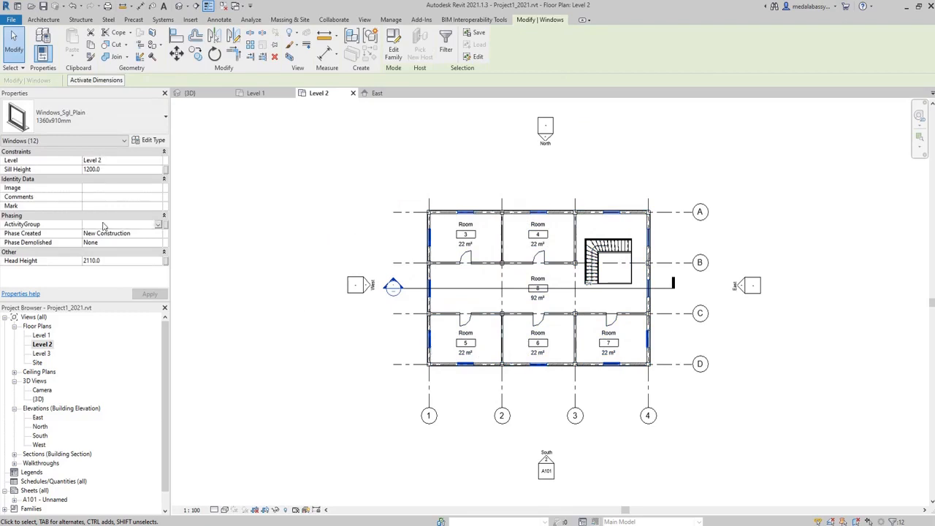
text(Win)
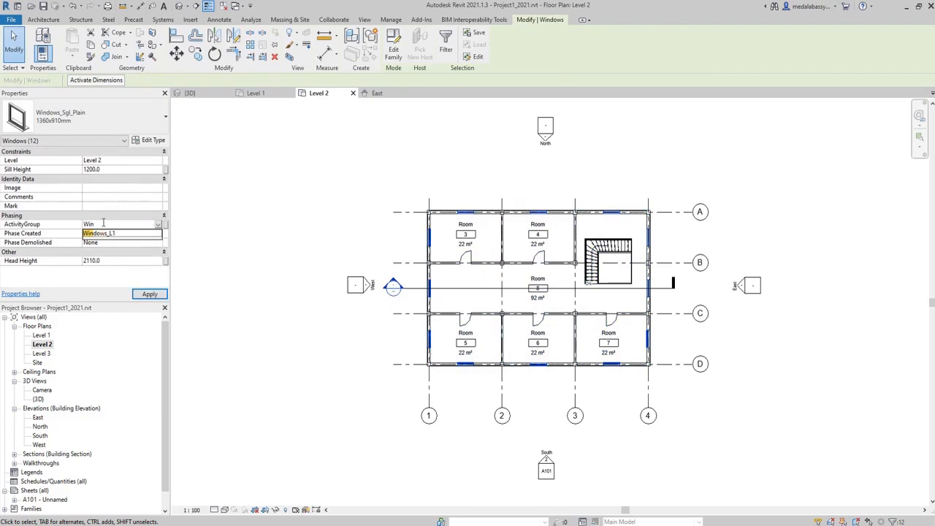
text(dows_L2)
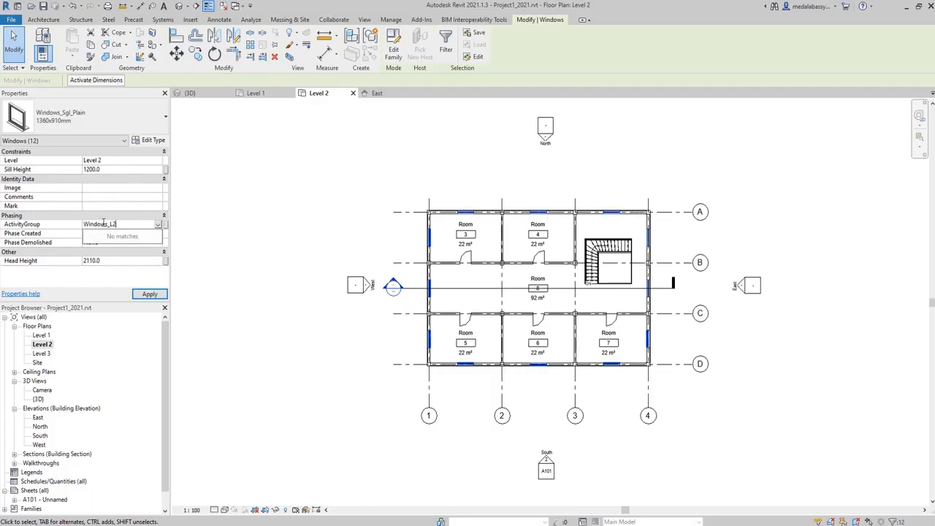
click(144, 293)
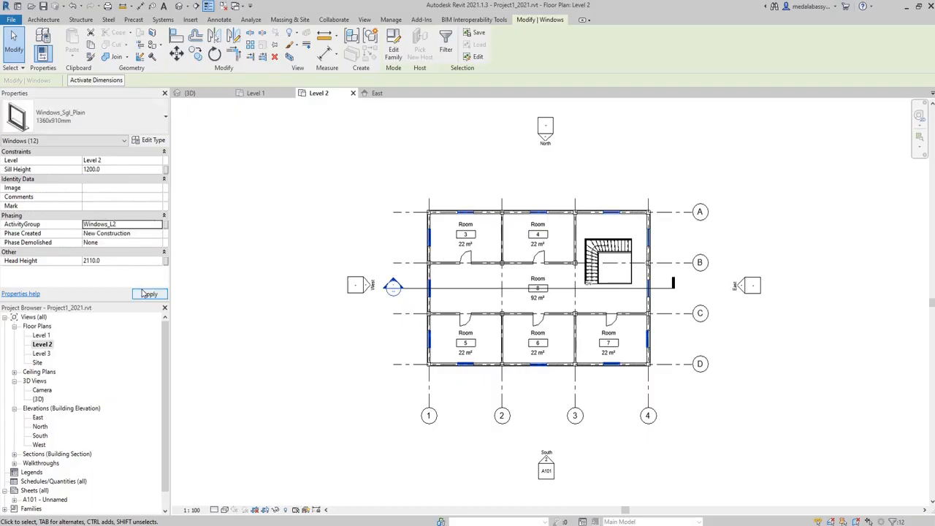
click(145, 294)
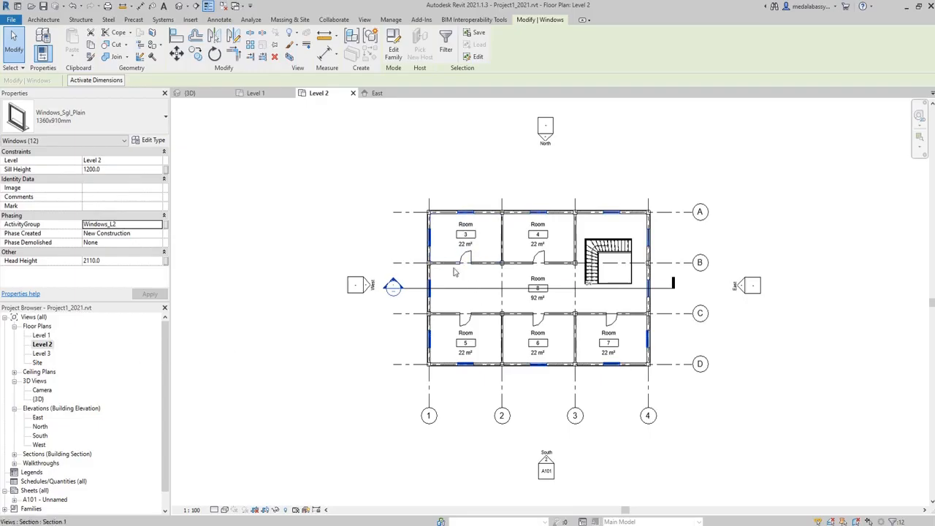
- Select the whole building in the Level 2 floor plan and filter the selection to doors only
drag(381, 168, 753, 431)
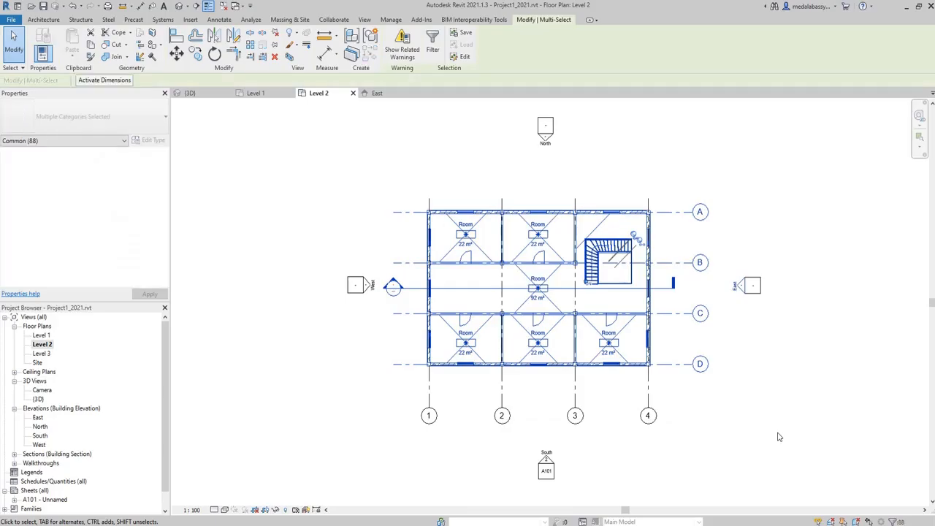
click(432, 43)
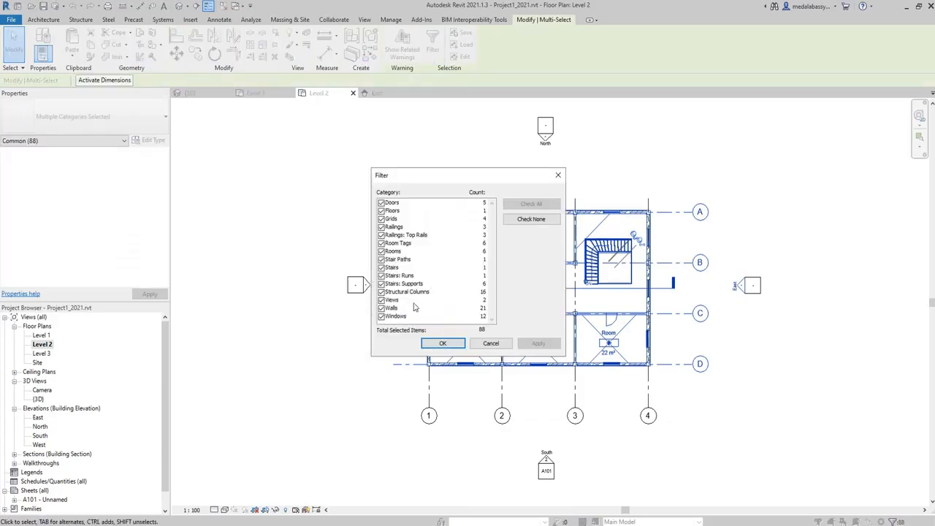
click(544, 220)
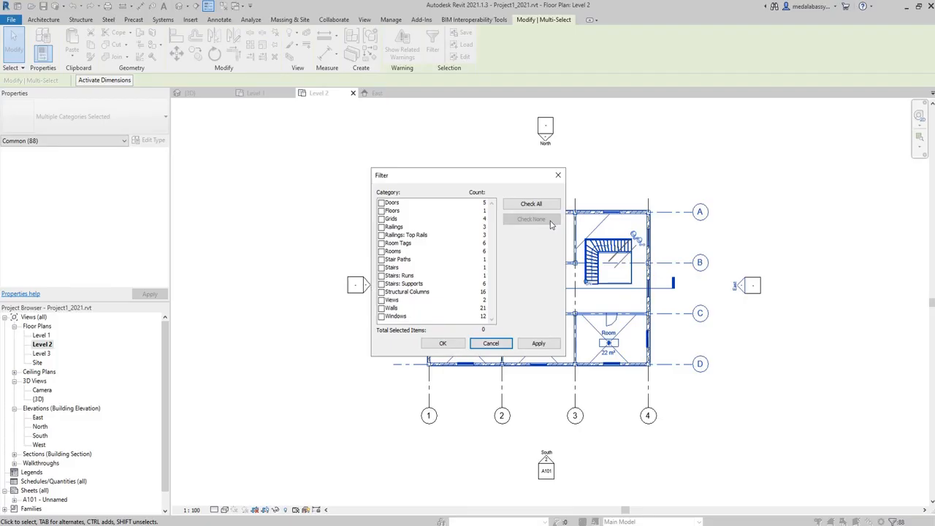
click(381, 202)
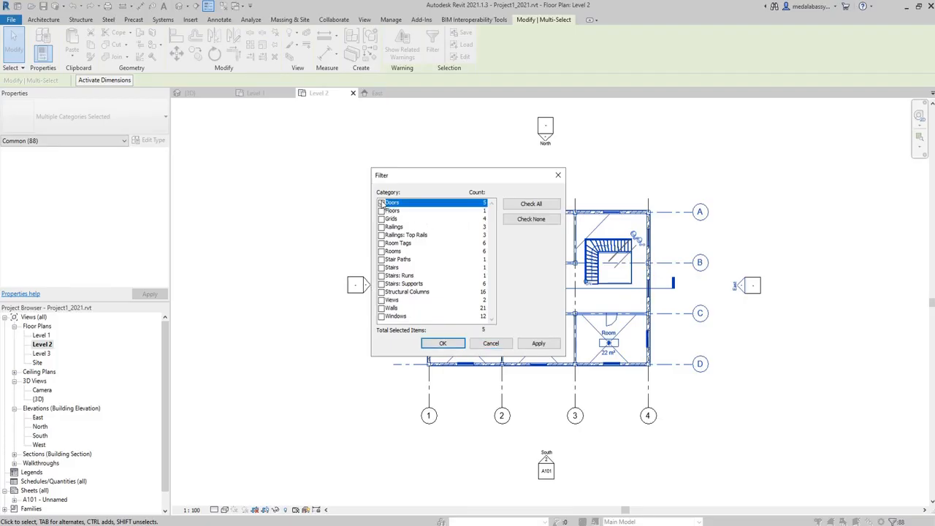
click(443, 343)
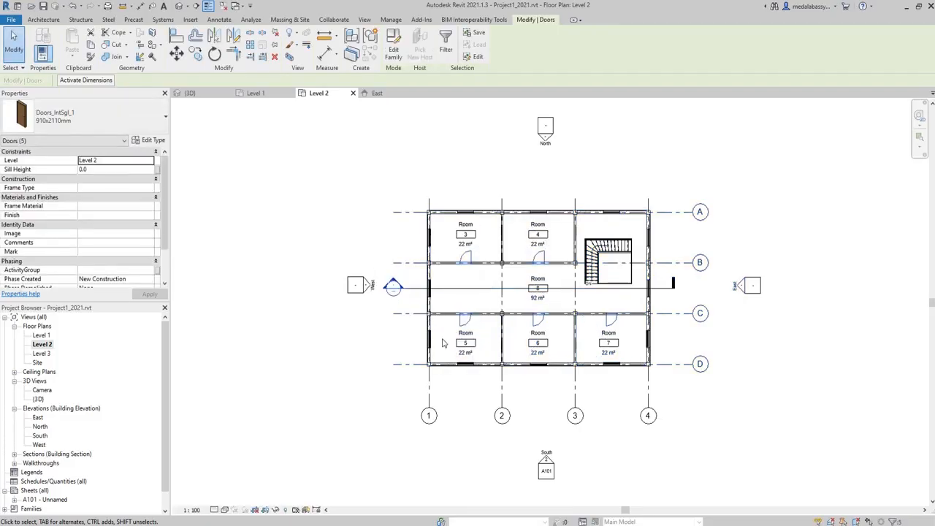
- Set the ActivityGroup of the selected Level 2 doors to Doors_L2
click(110, 271)
click(109, 270)
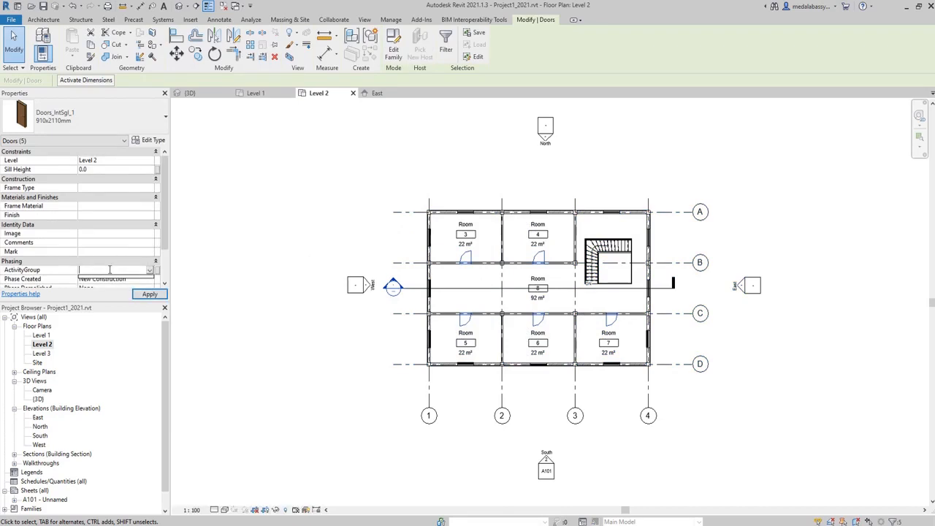
text(Doors_L2)
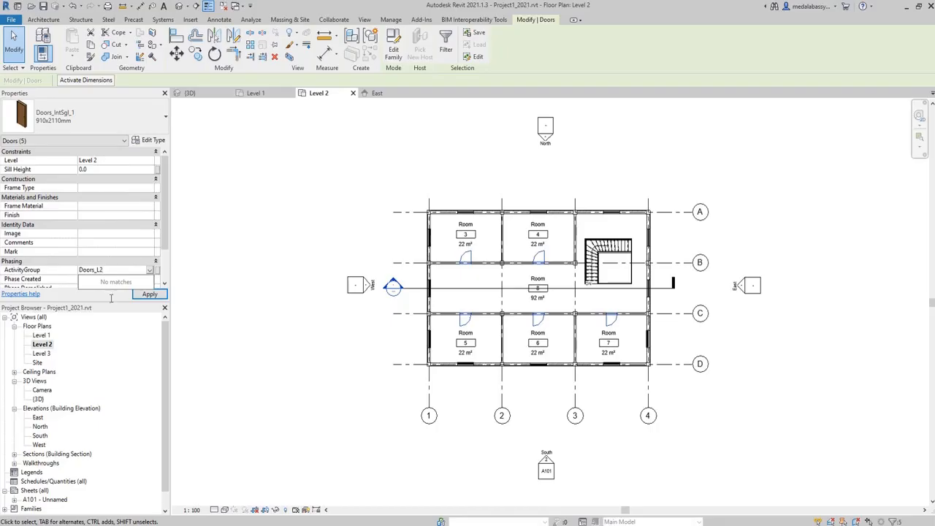
click(145, 295)
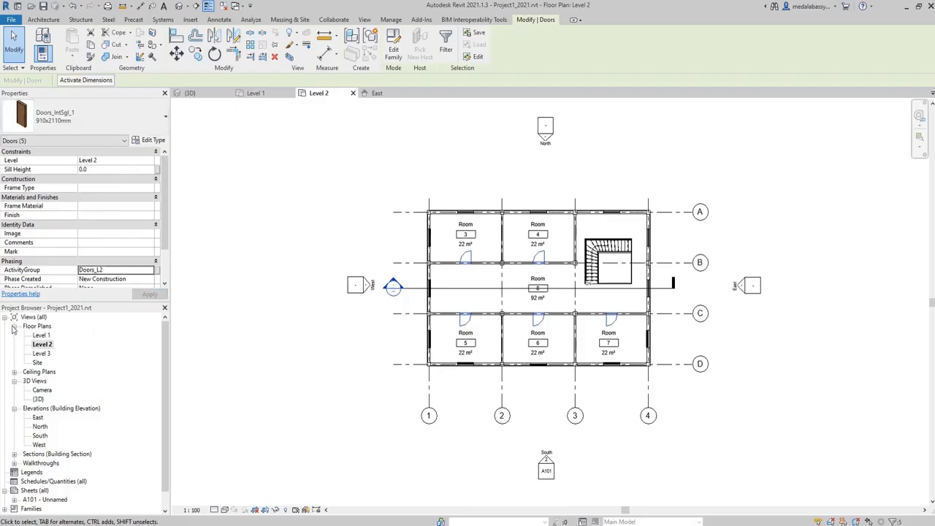
- In the Level 1 floor plan, select the Room 1 door together with the double door on grid C
double_click(37, 335)
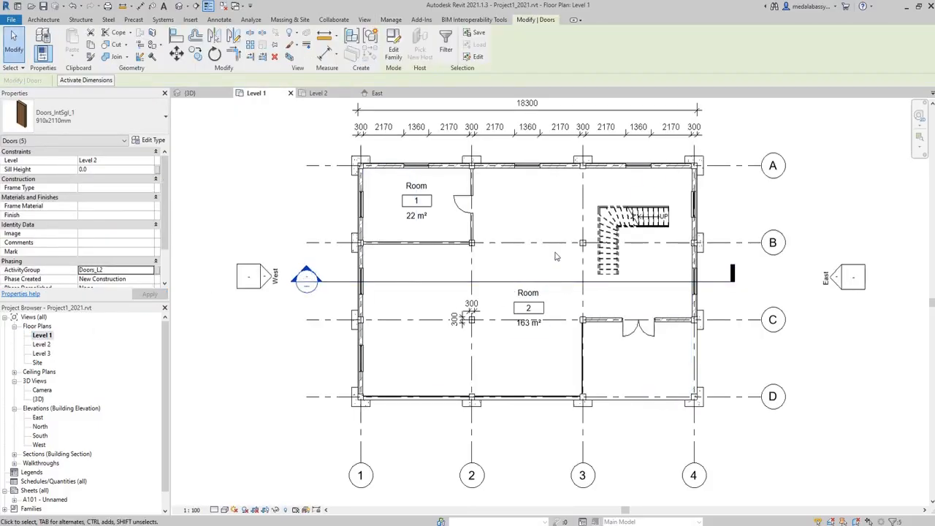
click(464, 204)
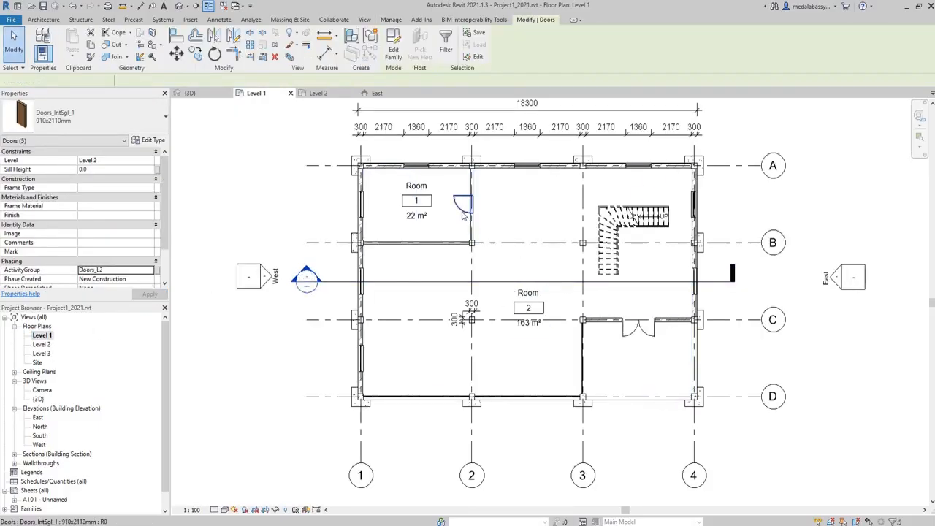
ctrl+click(638, 326)
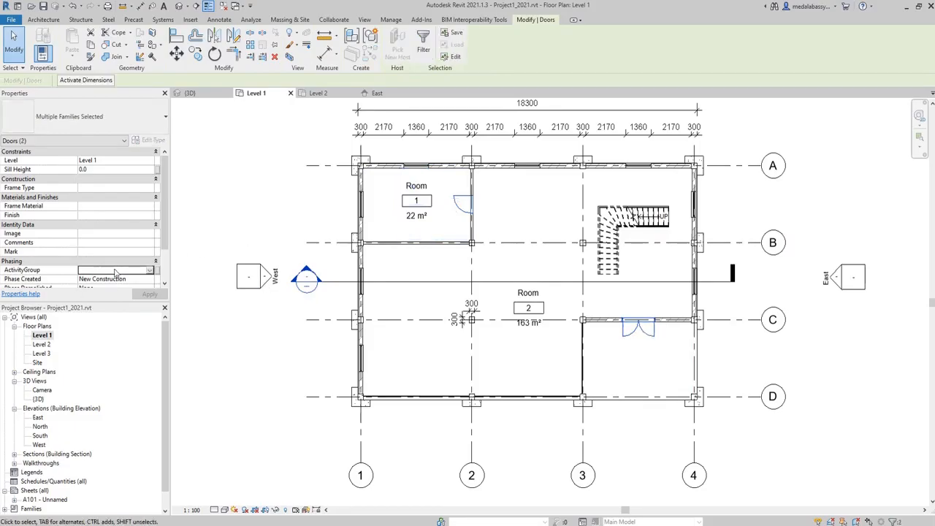
- Set the ActivityGroup of the two selected Level 1 doors to Doors_L1 and clear the selection
click(115, 270)
text(Door)
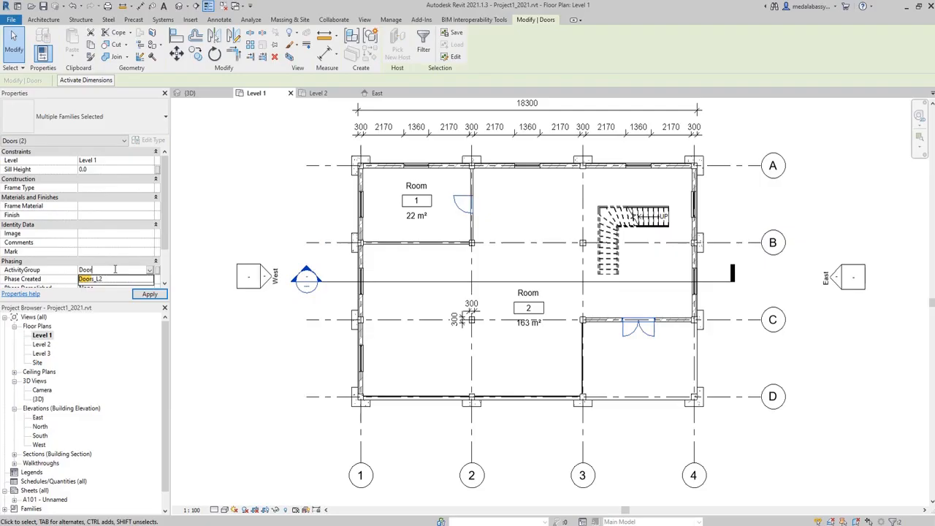
click(117, 279)
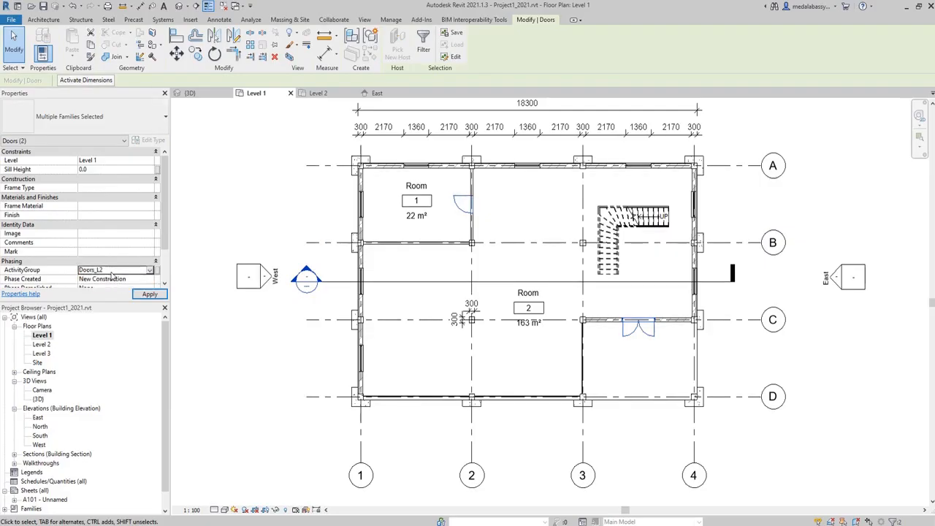
key(BackSpace)
text(1)
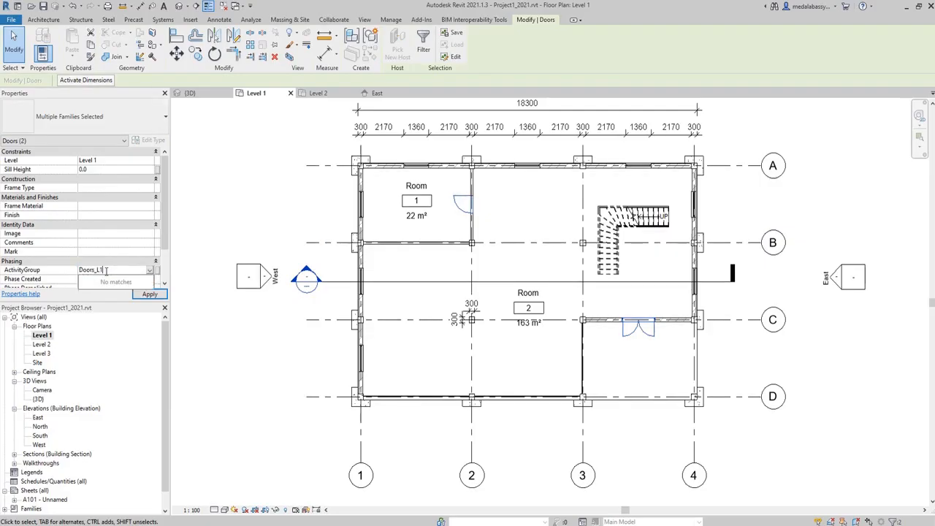
click(161, 294)
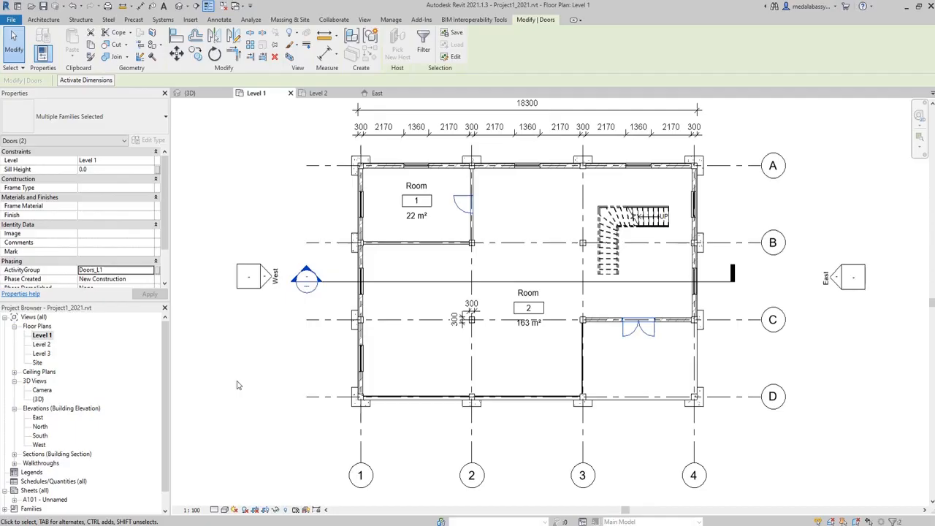
click(238, 385)
- In the Level 2 floor plan, select the staircase area and filter the selection to railings only
double_click(42, 344)
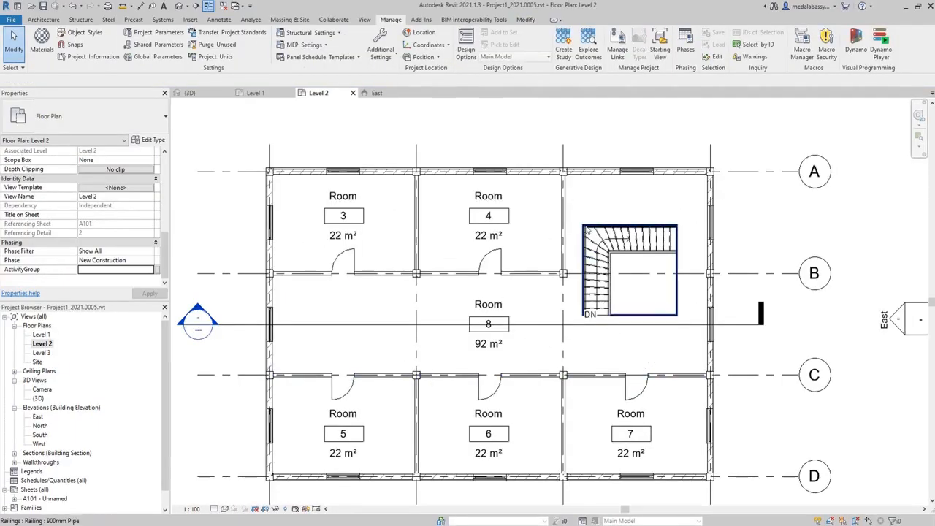
drag(572, 206, 697, 348)
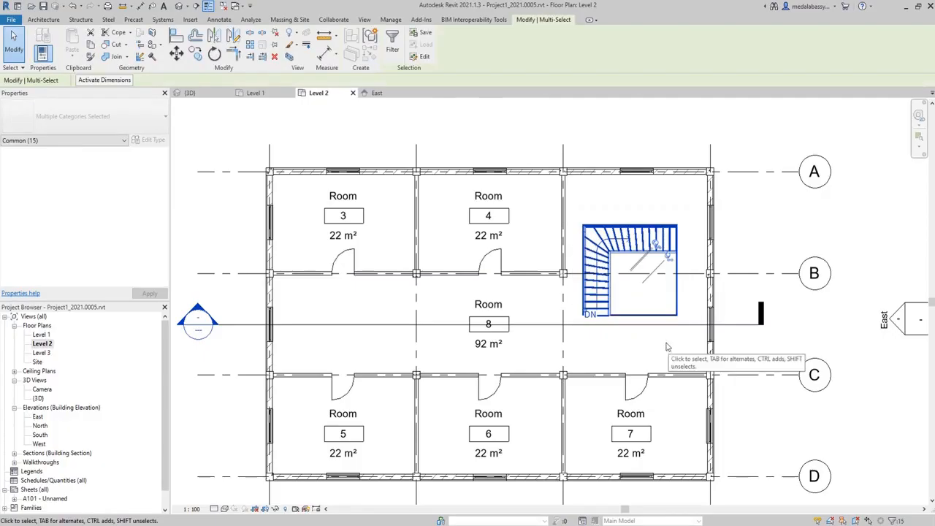
click(392, 45)
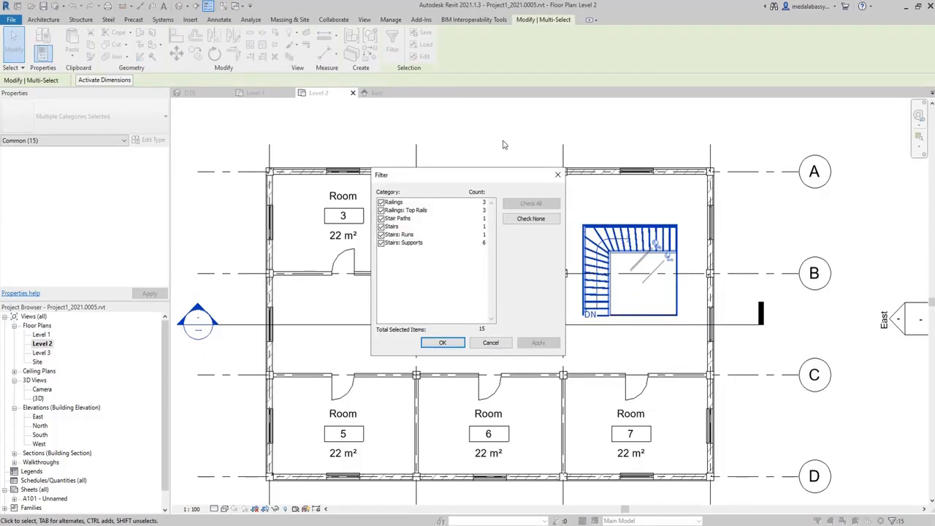
click(525, 219)
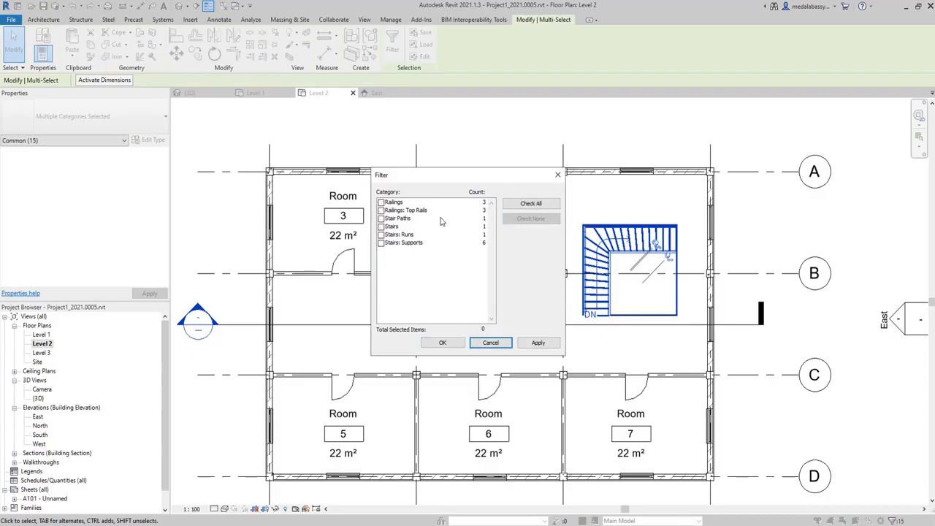
click(381, 203)
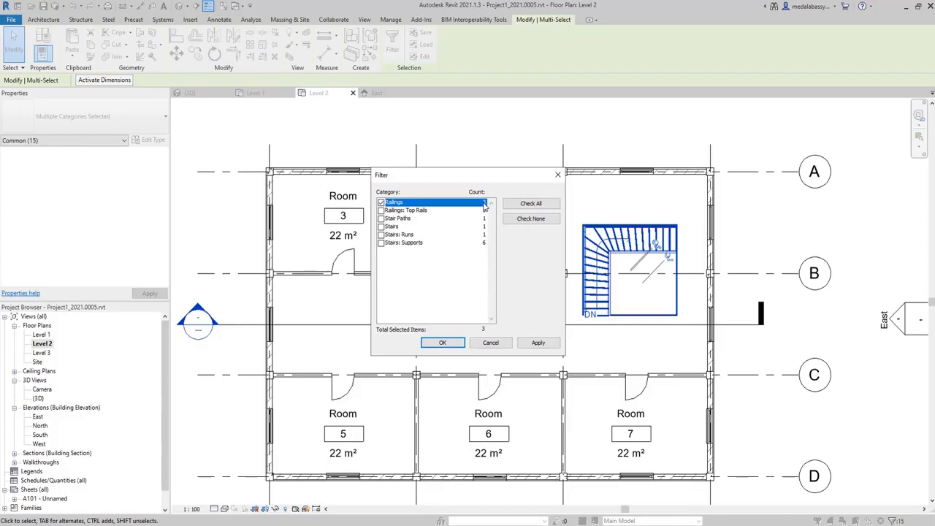
click(454, 342)
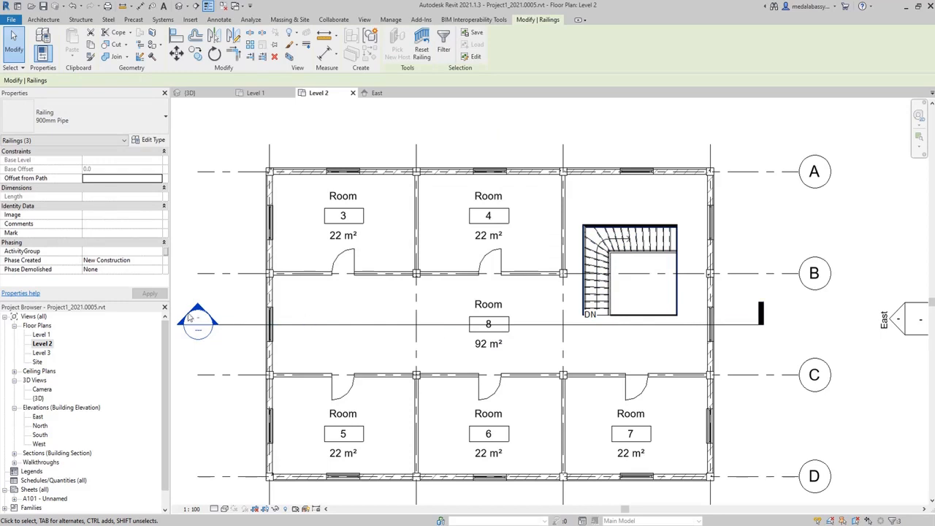
- Set the ActivityGroup of the selected Level 2 railings to Railings_L2 and clear the selection
click(122, 252)
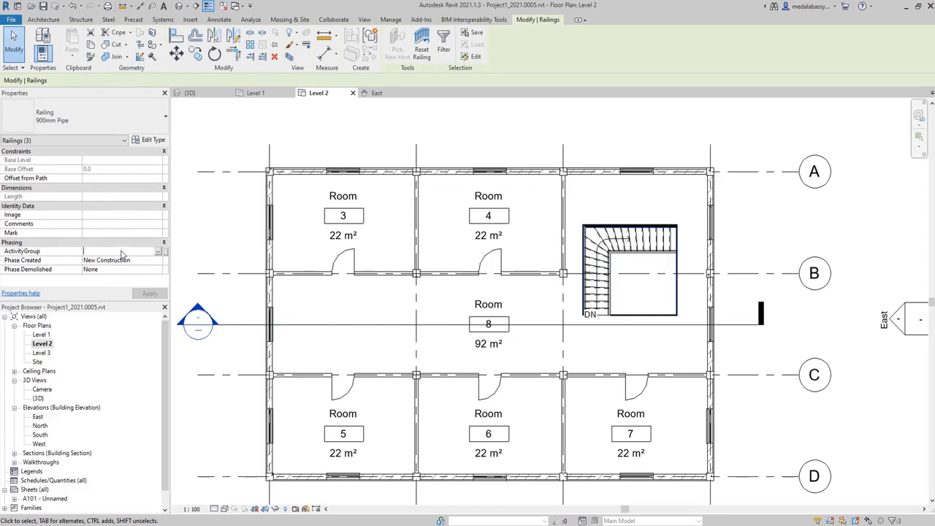
text(Railings_L2)
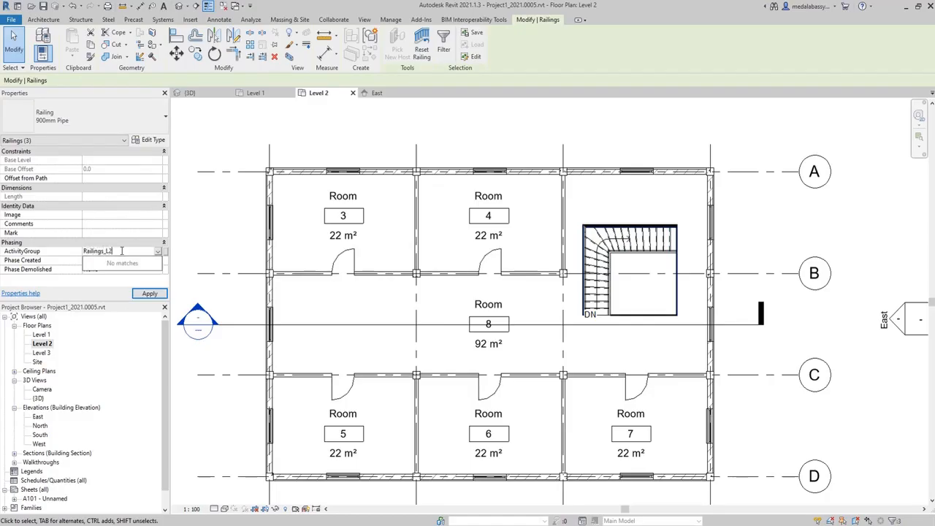
click(150, 294)
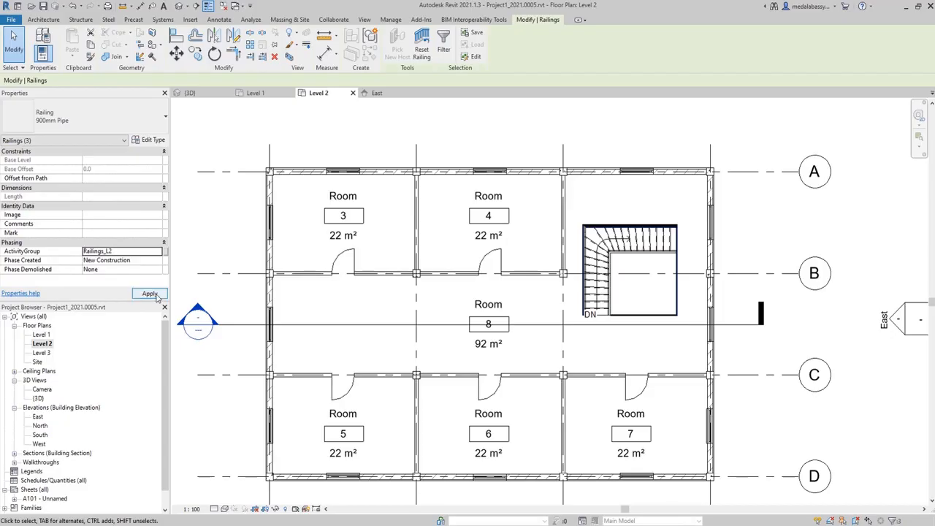
click(215, 291)
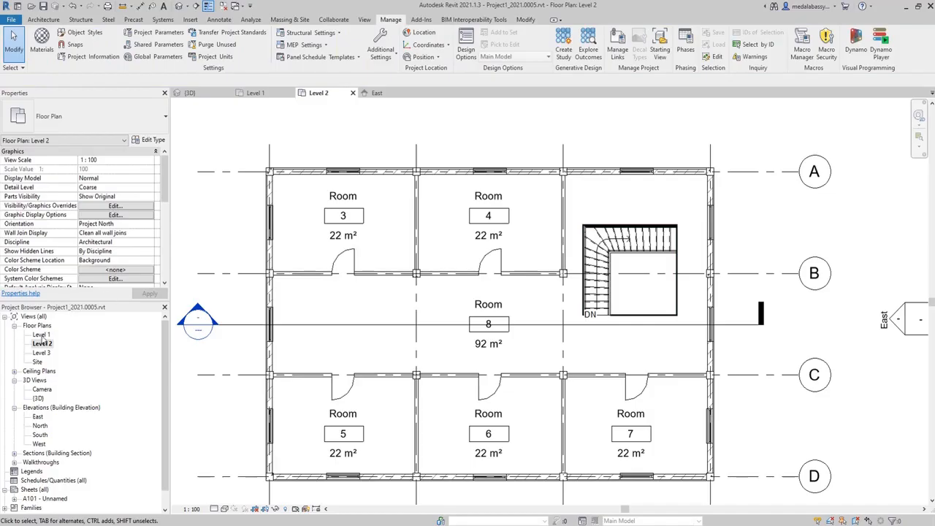
- In the Level 1 floor plan, select the staircase area and filter the selection to railings only
double_click(42, 335)
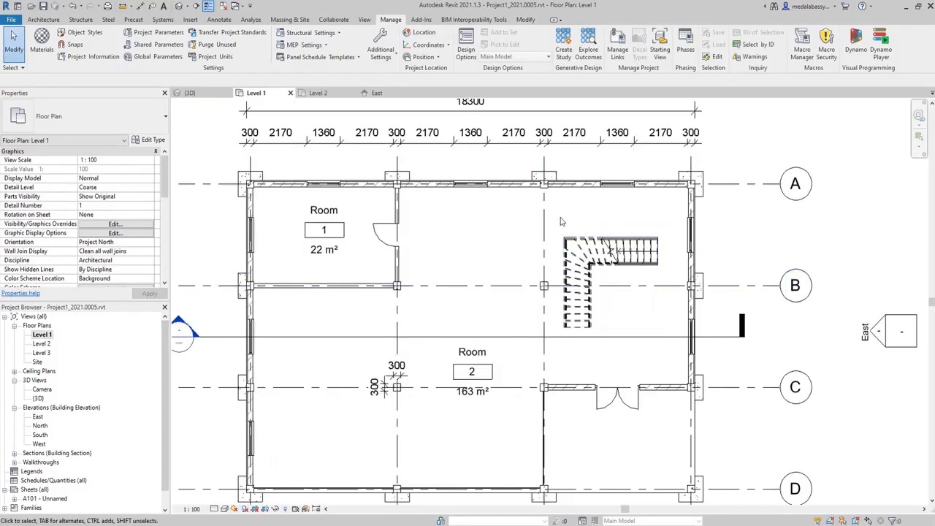
drag(656, 345, 679, 350)
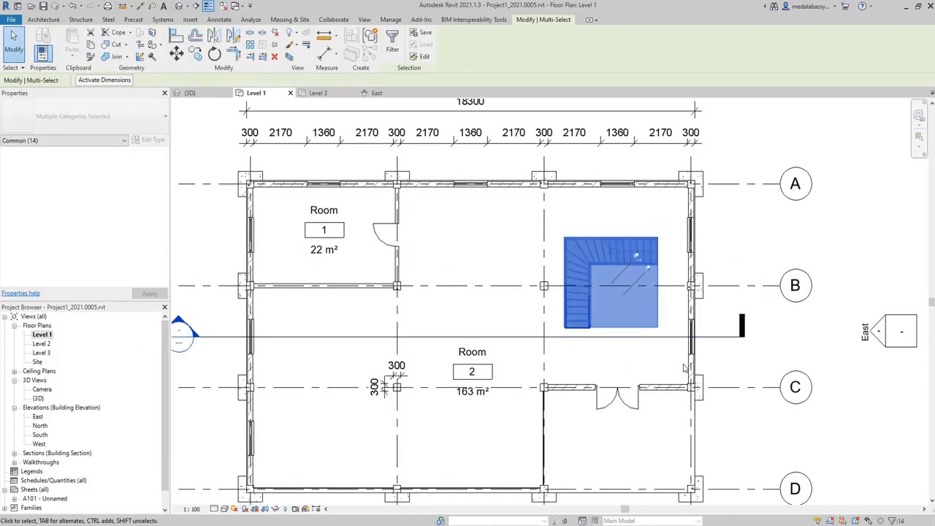
click(393, 41)
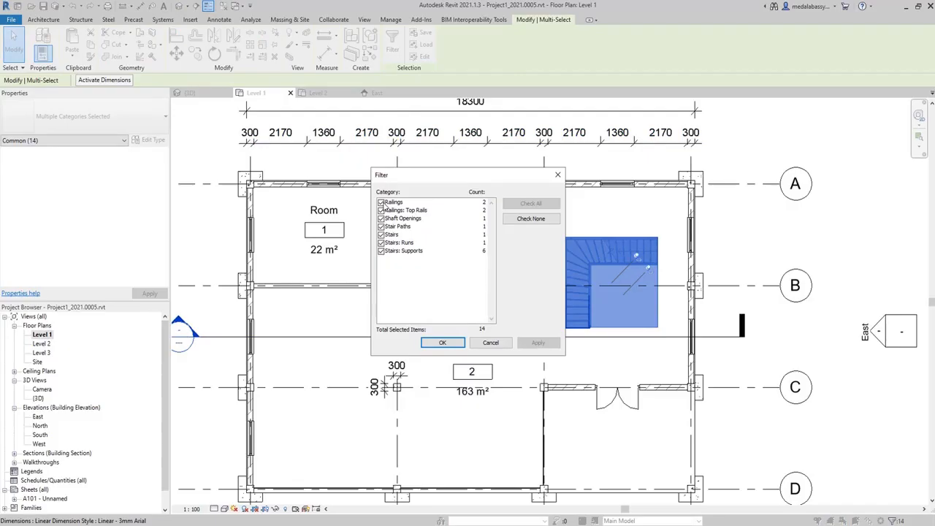
click(522, 219)
click(380, 202)
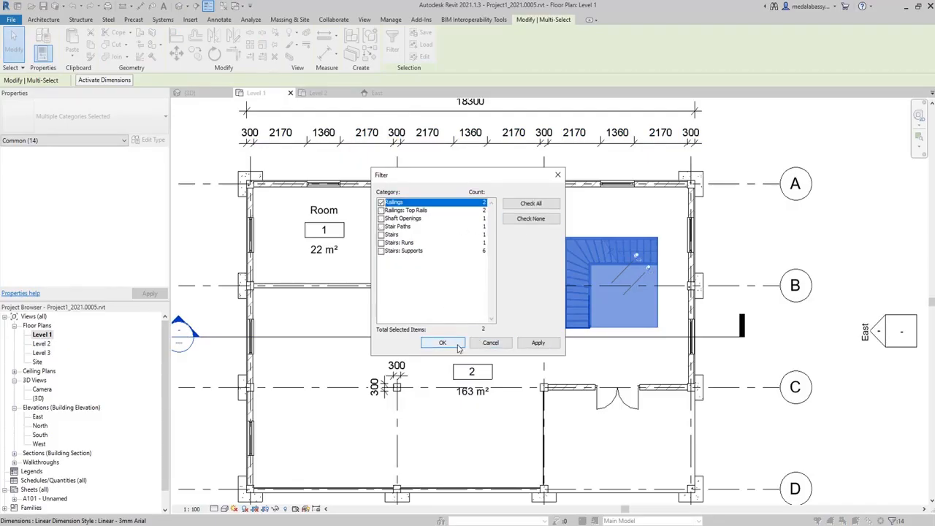
click(458, 342)
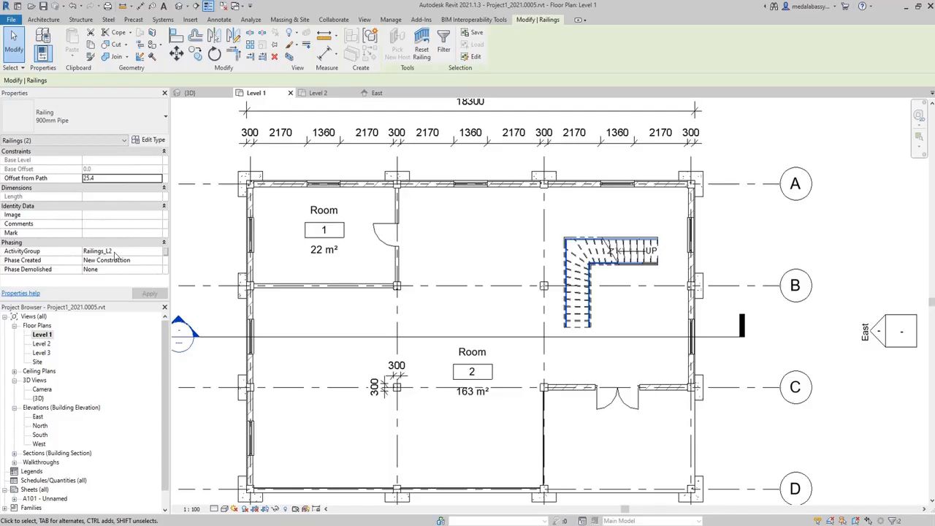
- Set the ActivityGroup of the selected Level 1 stair railings to Railings_L1, and open the {3D} view
click(115, 251)
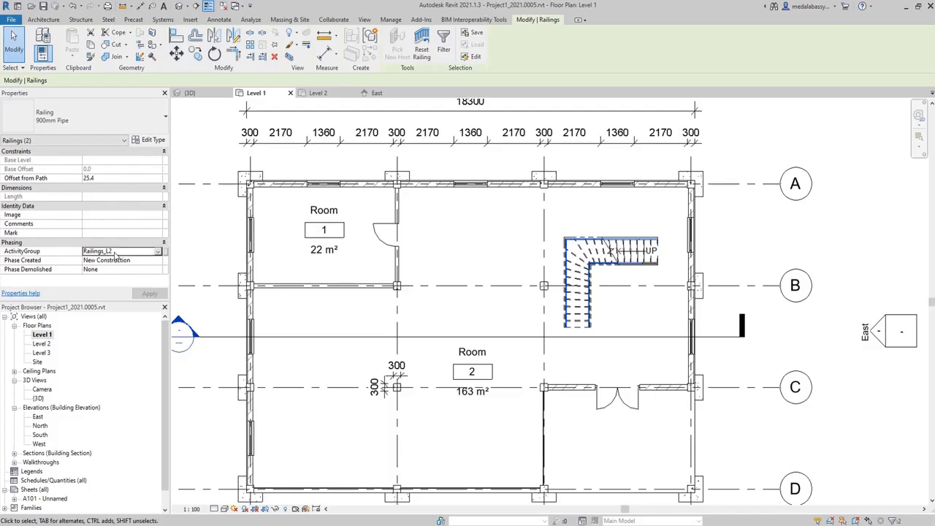
click(114, 253)
key(BackSpace)
text(1)
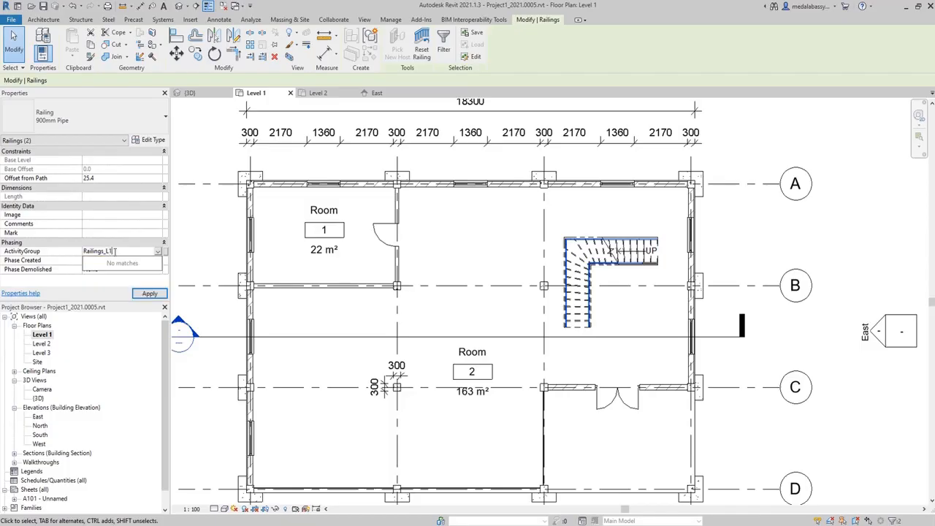
click(143, 294)
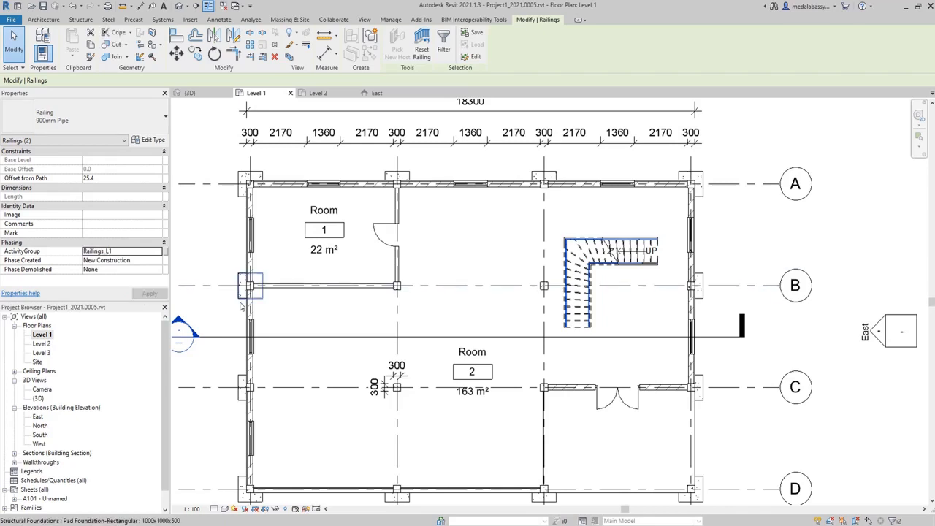
click(204, 247)
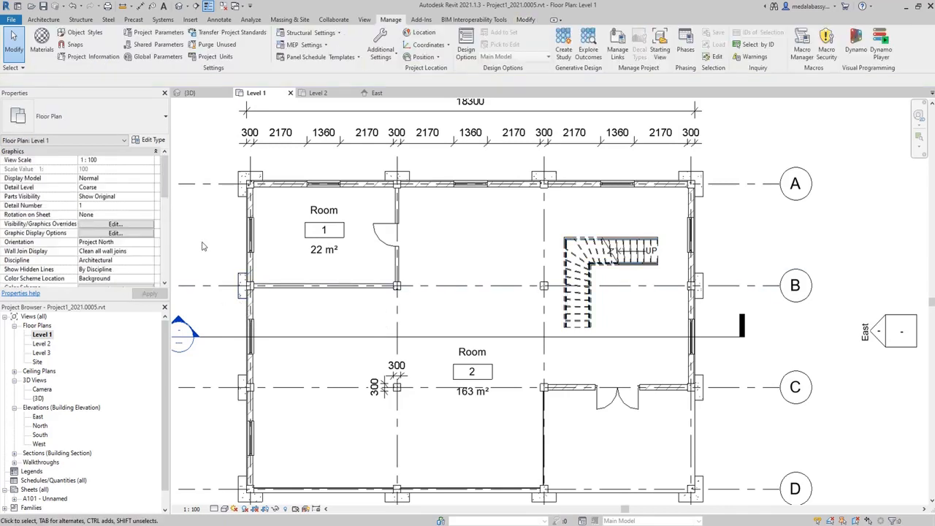
double_click(38, 398)
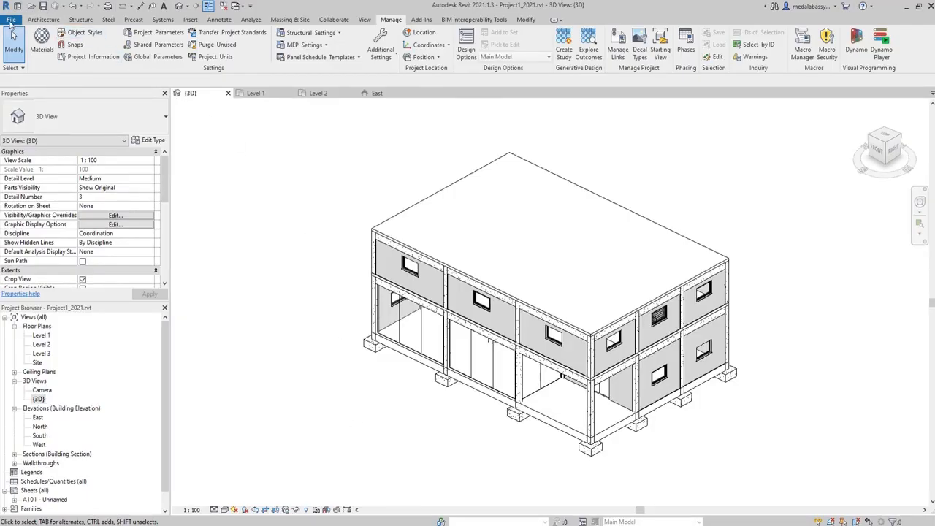
- Export the model to the desktop as Project1_2021.ifc, with the export of Revit property sets enabled in the in-session setup
click(11, 21)
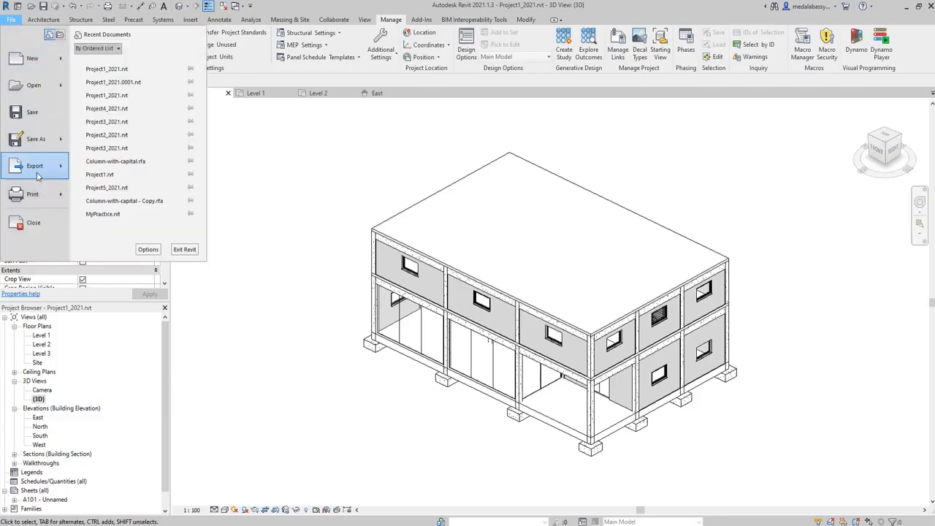
mouse_move(38, 176)
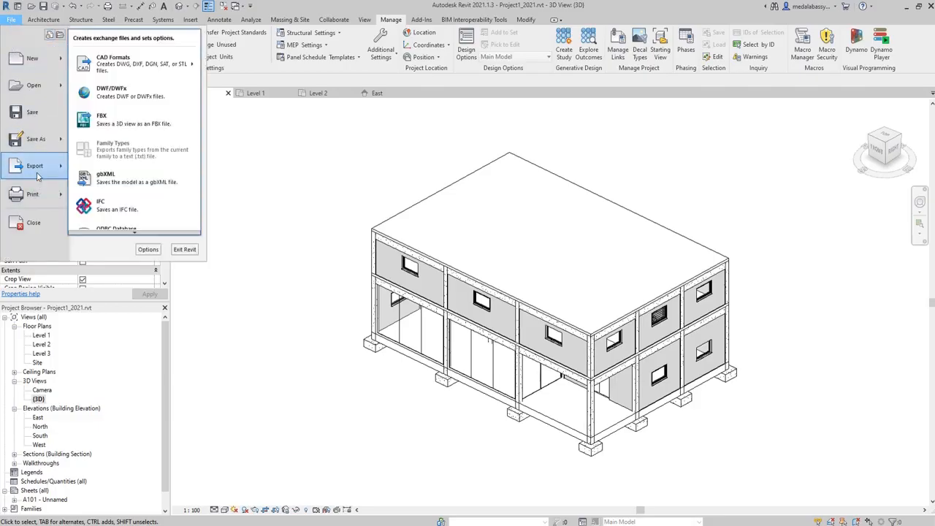
click(123, 213)
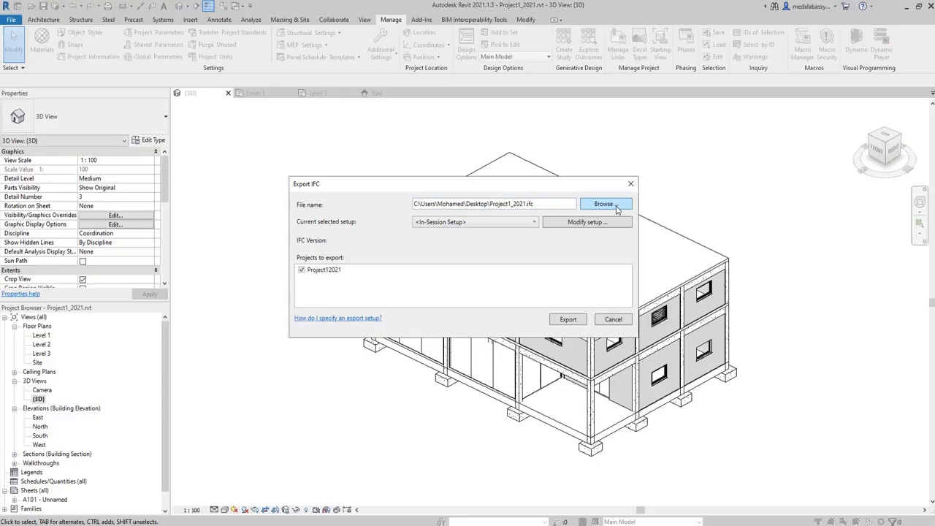
click(573, 225)
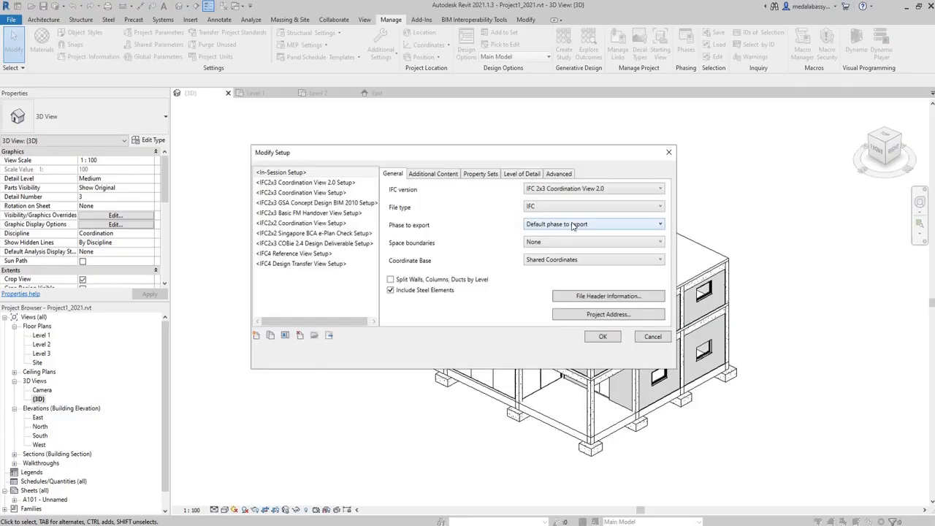
click(480, 177)
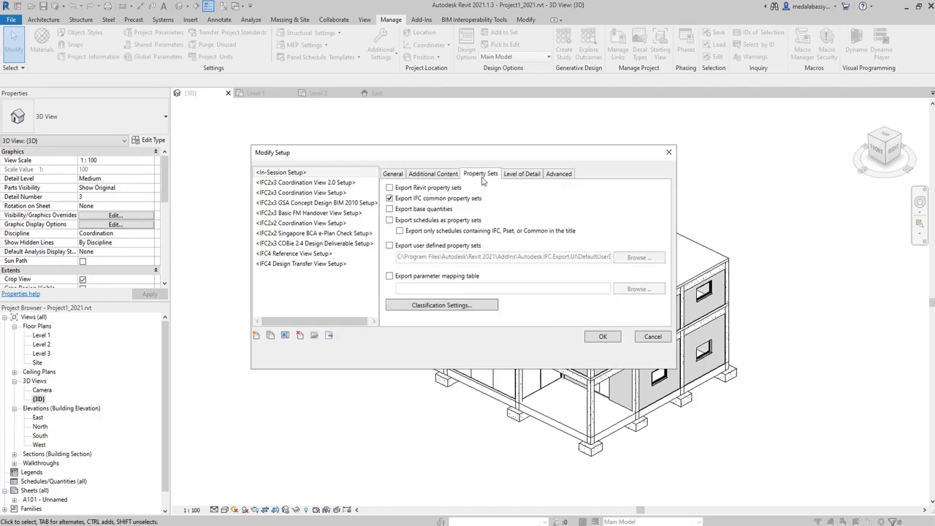
click(389, 188)
click(603, 338)
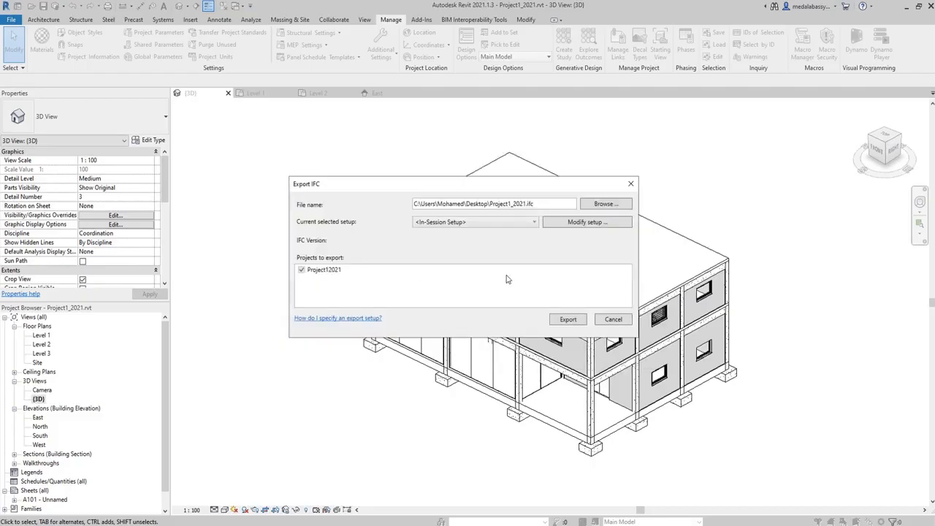
click(568, 320)
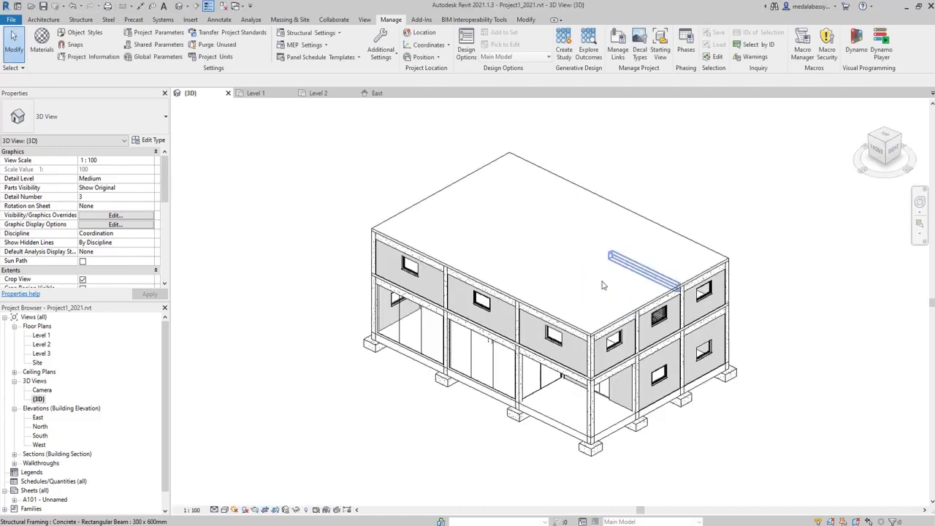
- Check the exported IFC file on the desktop and return to the Revit model
click(904, 6)
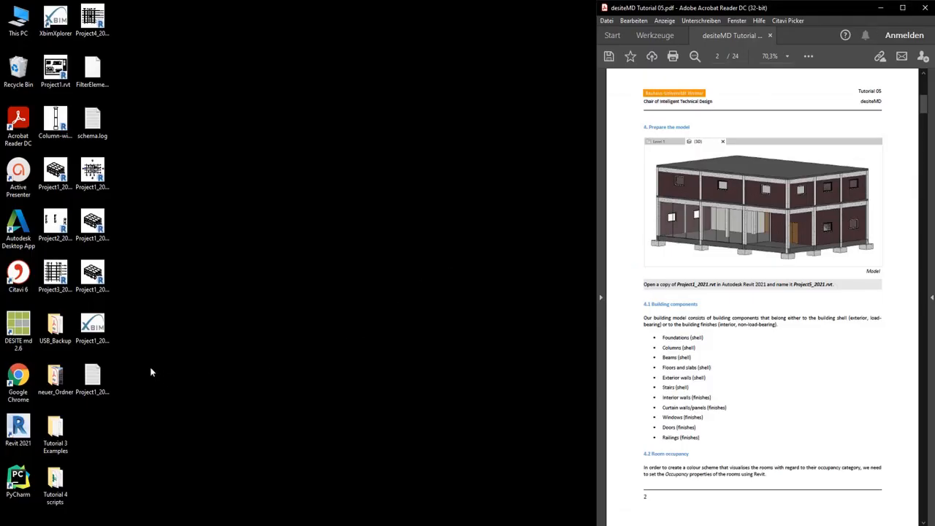
click(92, 327)
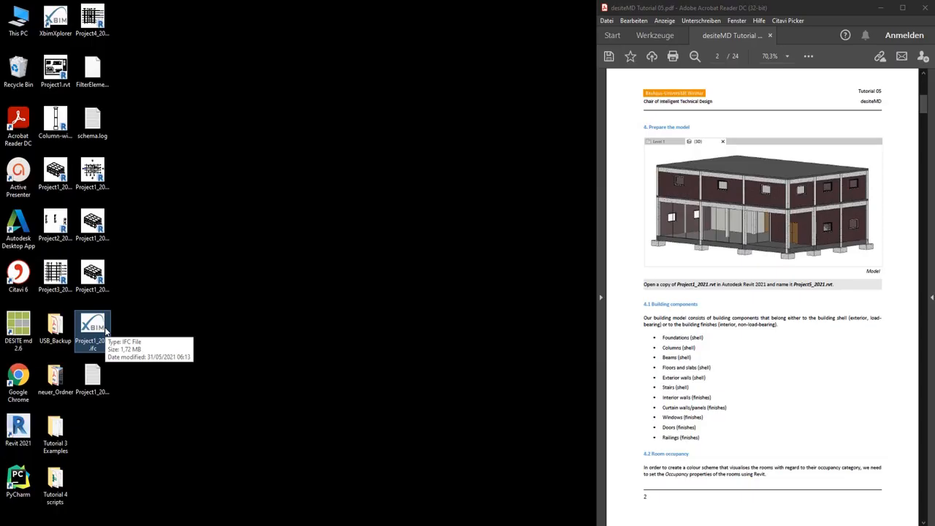
click(314, 525)
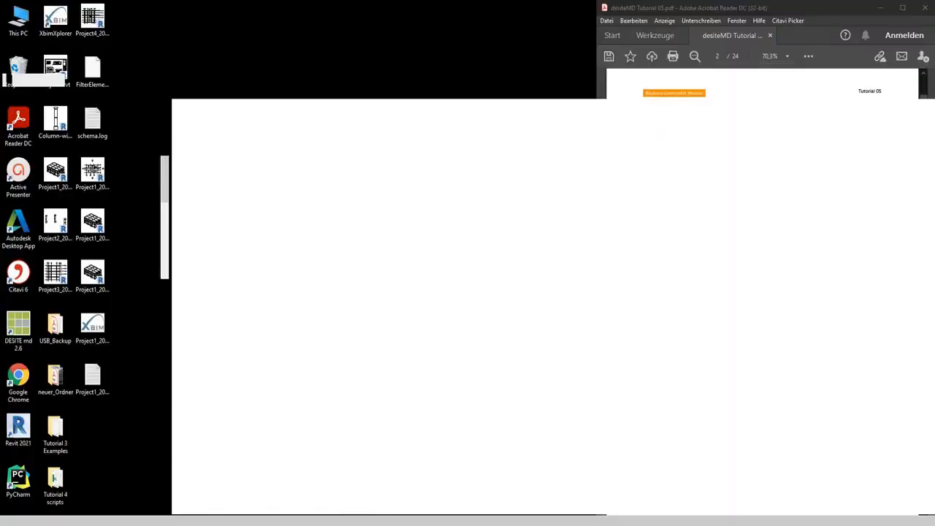
- Open the IFC export options and set the IFC export classes to the standard mapping
click(8, 21)
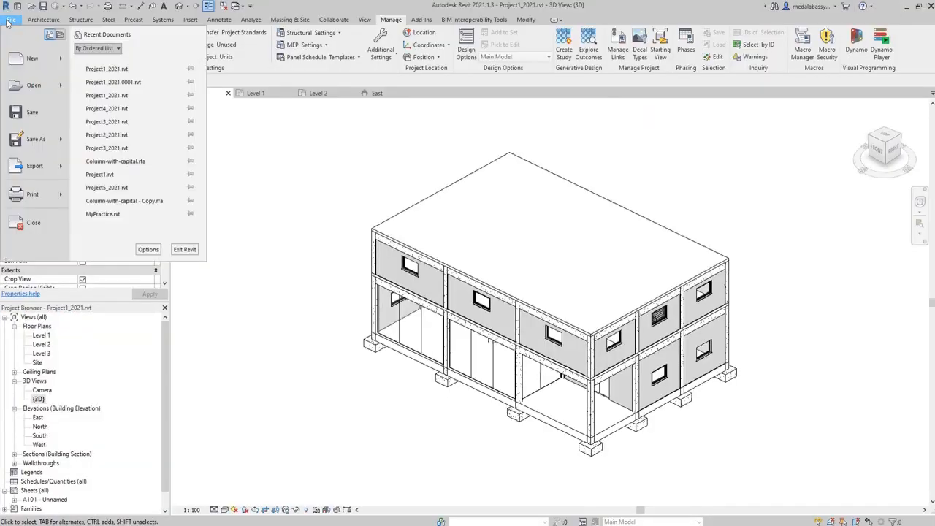
mouse_move(56, 174)
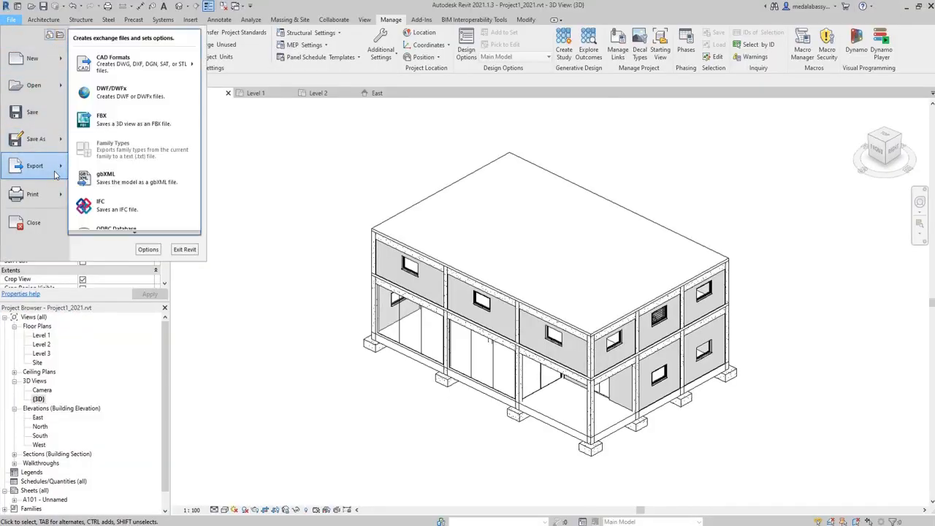
mouse_move(134, 234)
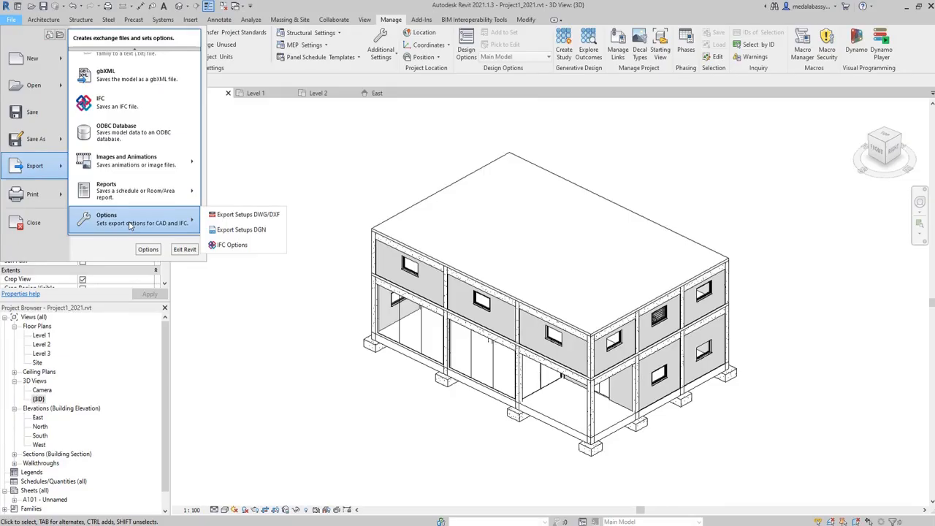
click(243, 253)
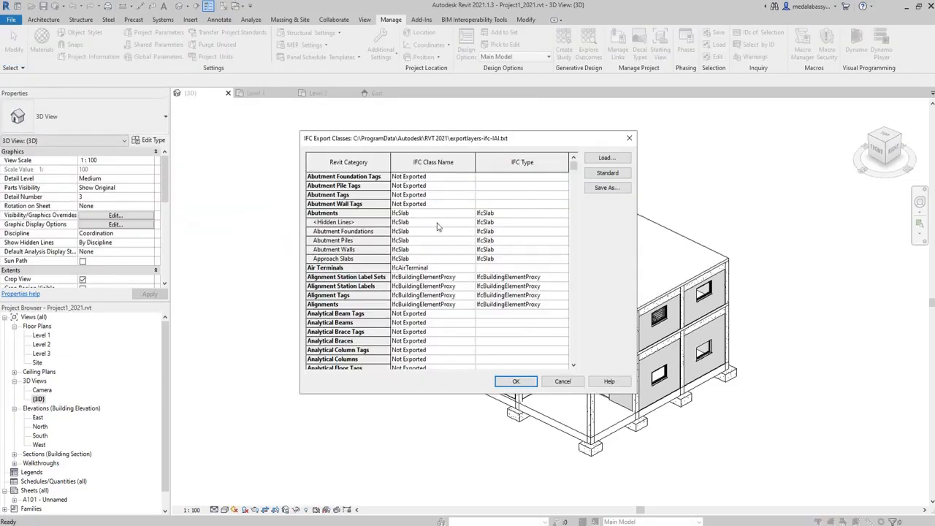
click(616, 180)
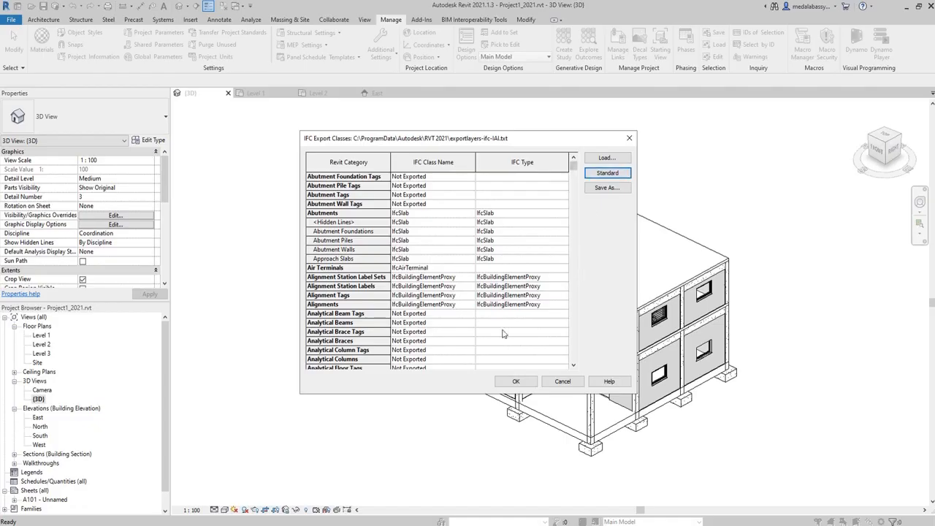
click(521, 382)
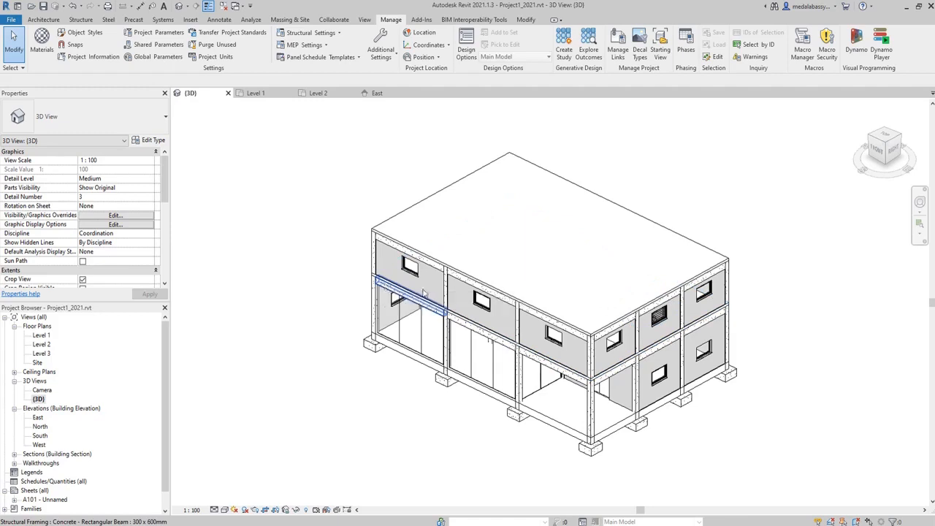
- Close Revit and save the changes to Project1_2021.rvt
click(931, 6)
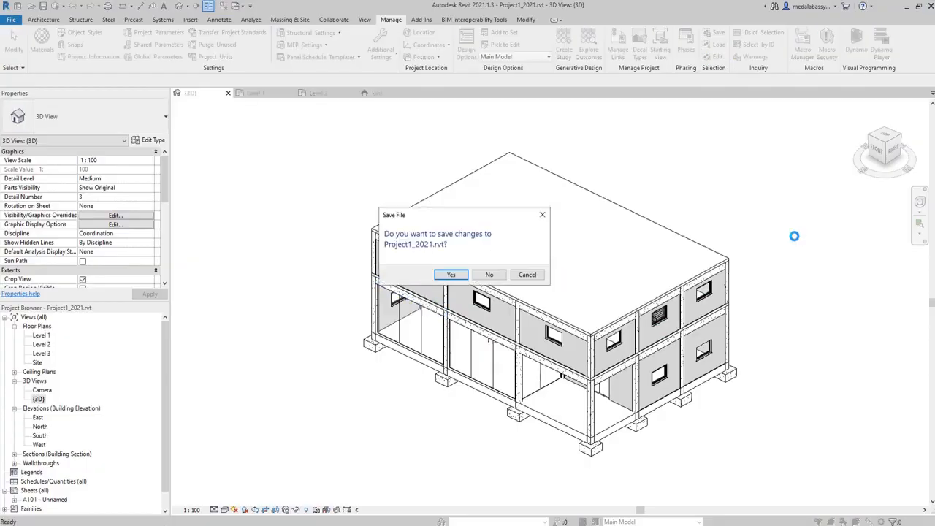
click(460, 276)
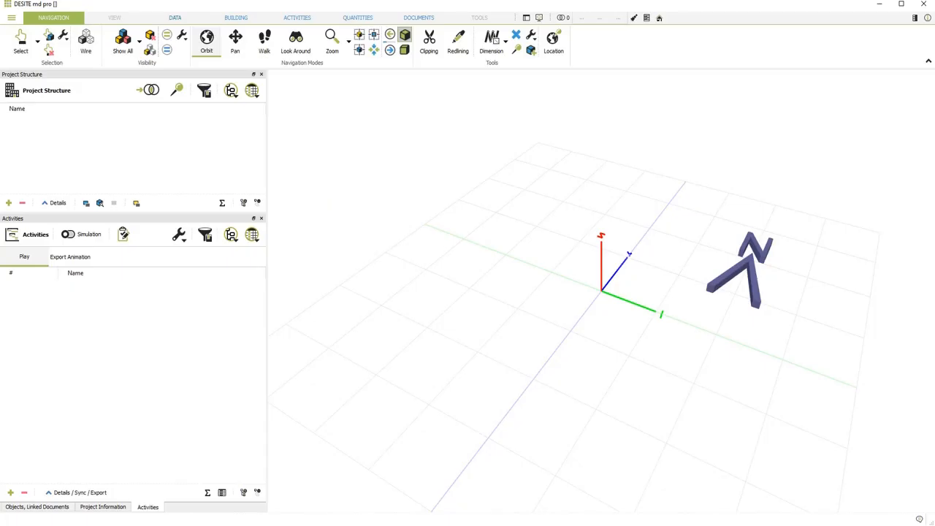
- In DESITE md pro, add Project1_2021.ifc from the desktop to the project with the default import settings
click(11, 19)
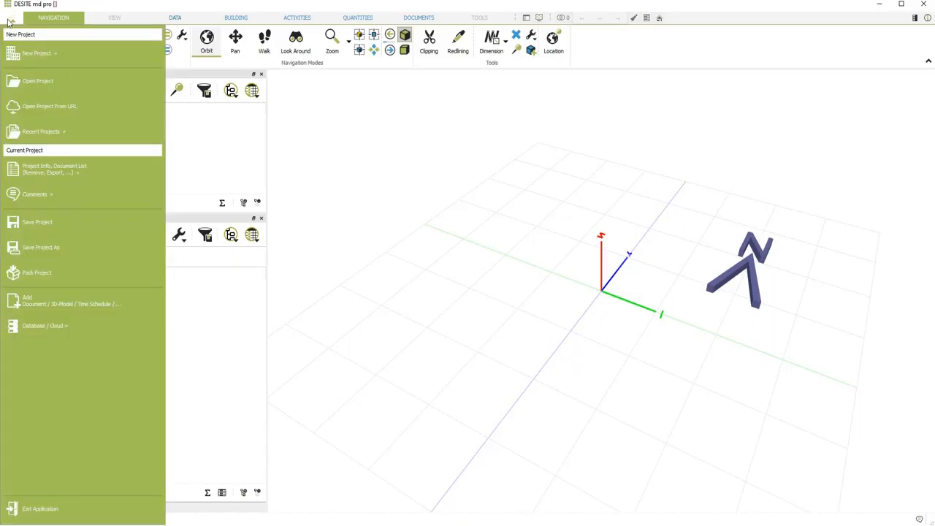
click(46, 310)
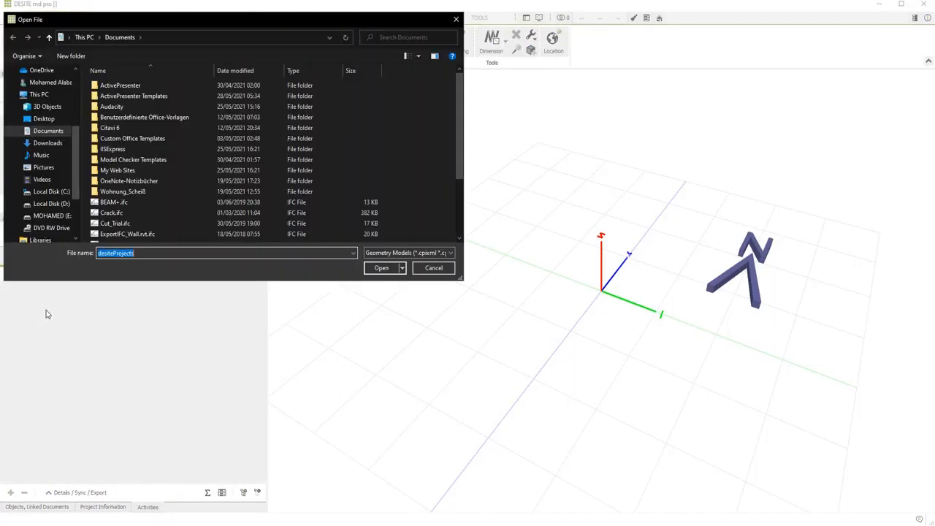
scroll(46, 82, up, 4)
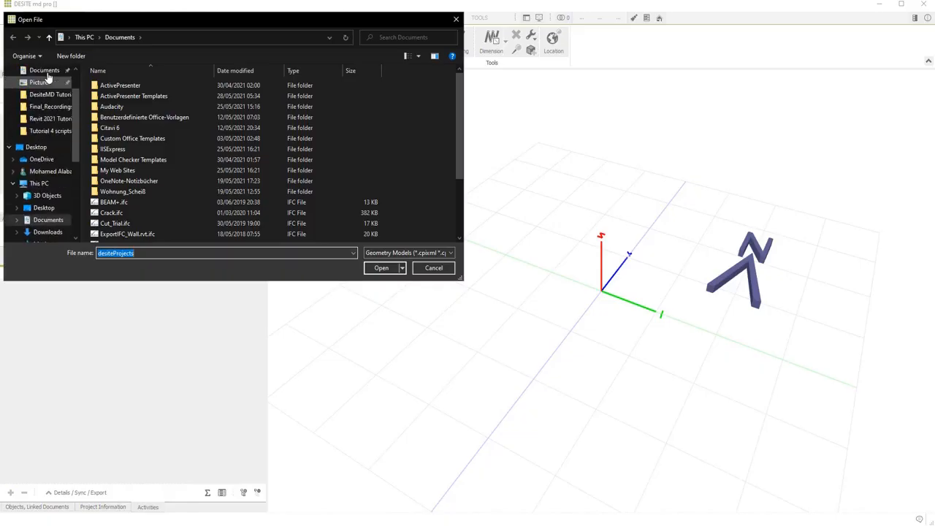
click(42, 87)
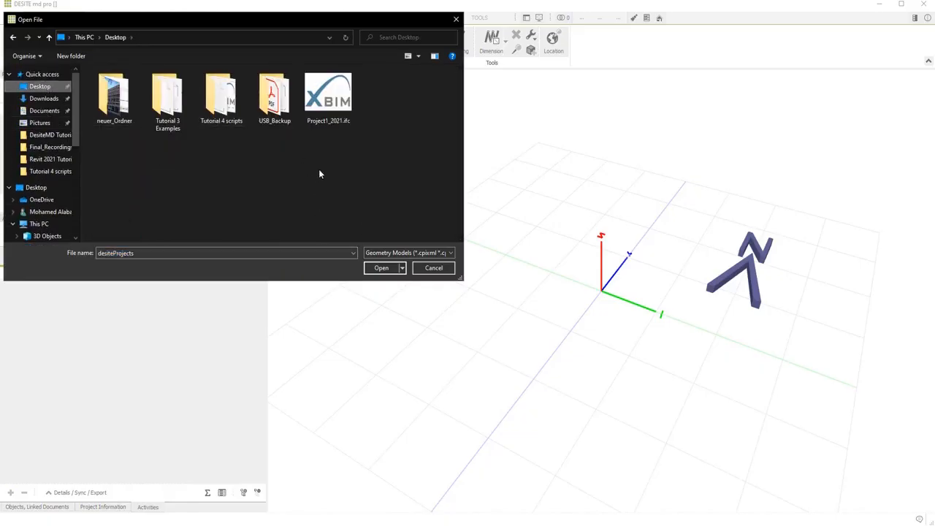
click(329, 109)
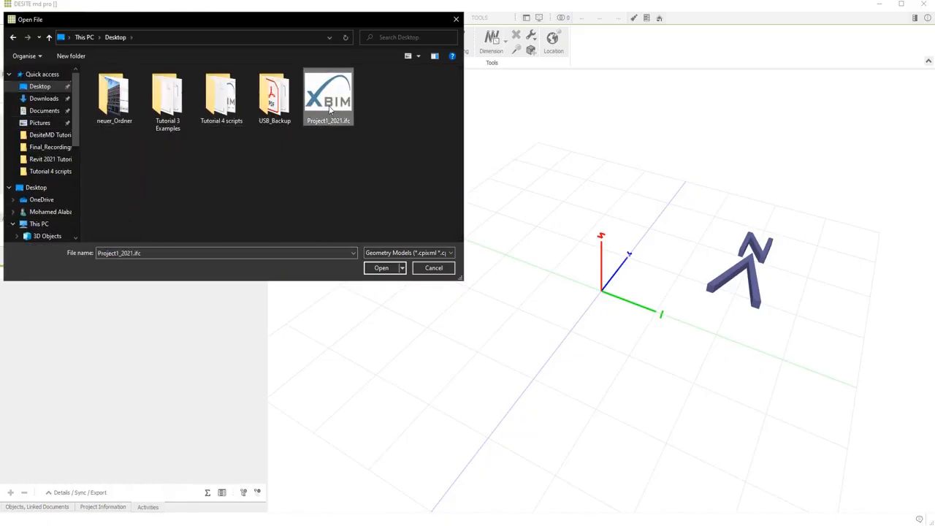
click(380, 268)
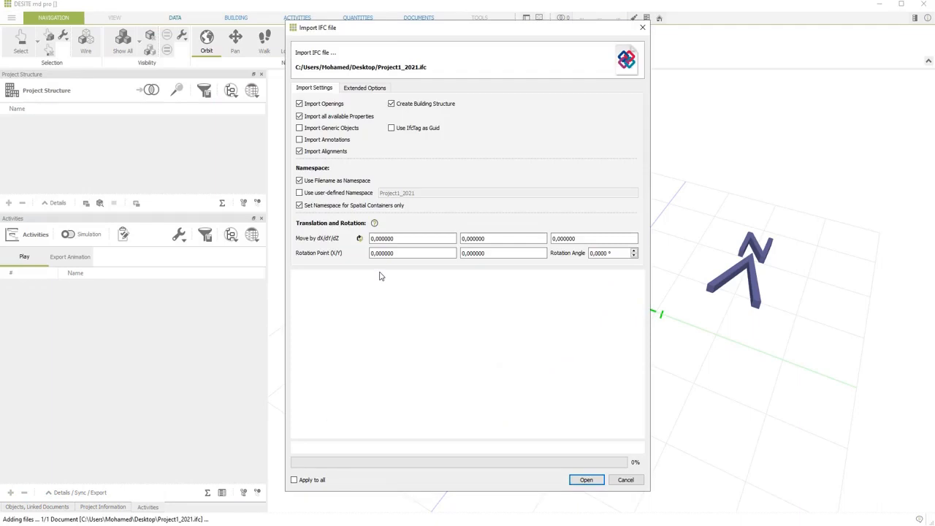
click(590, 480)
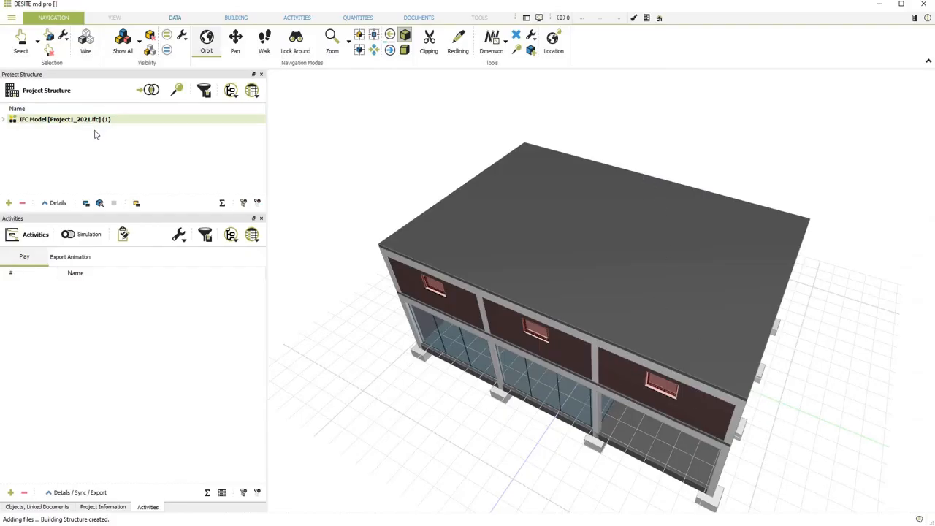
- Expand the imported IFC model's project structure down to the individual elements and look through the Level 1 elements
click(3, 119)
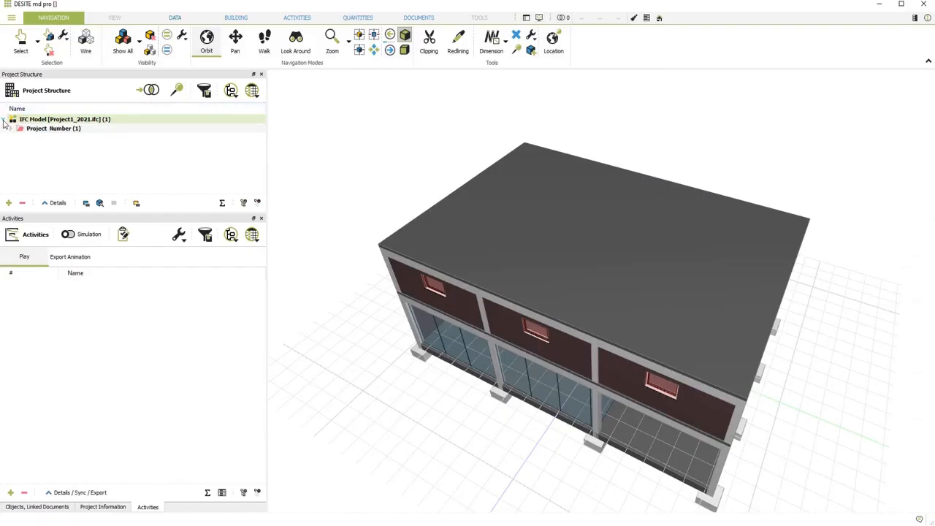
click(10, 128)
click(19, 137)
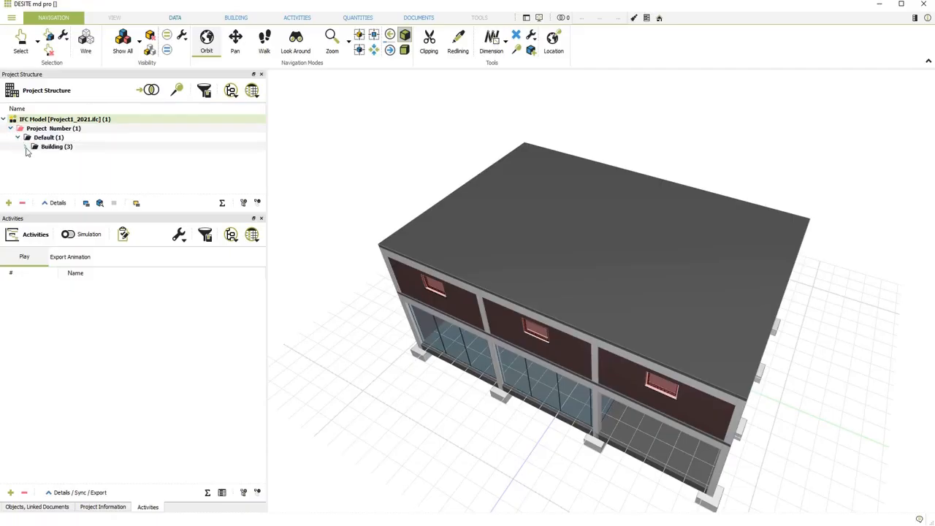
click(25, 147)
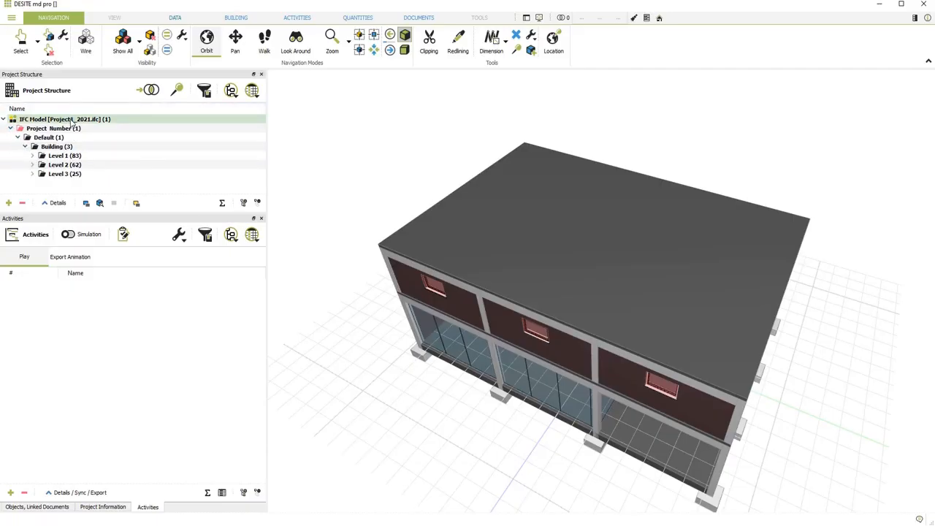
click(67, 119)
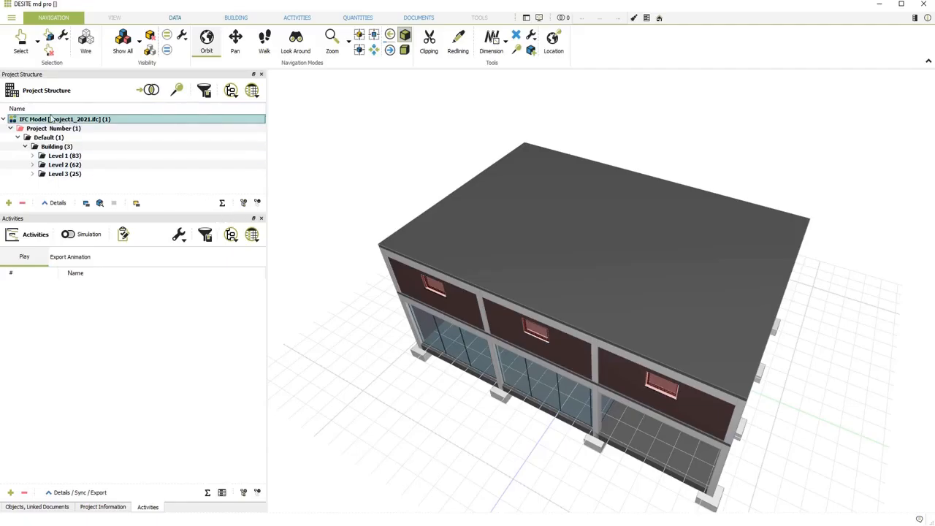
click(243, 203)
scroll(101, 164, down, 2)
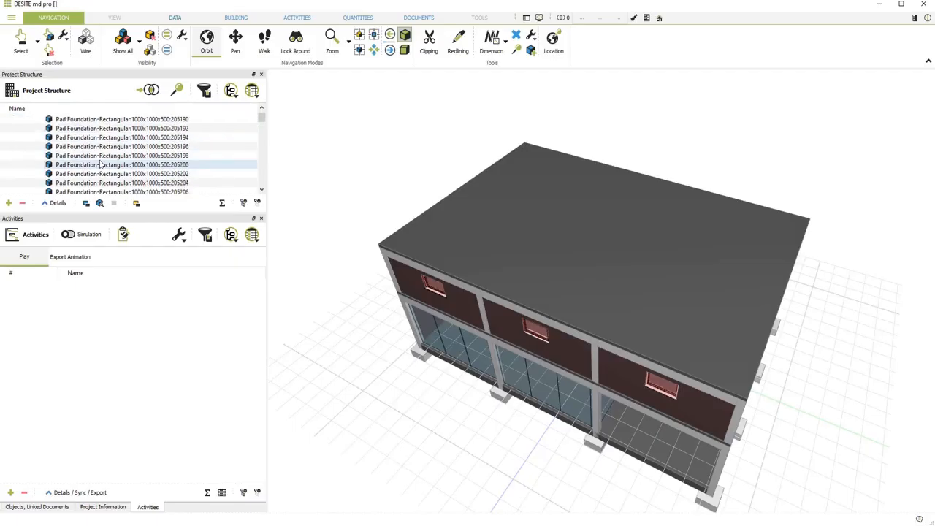
scroll(101, 165, up, 2)
scroll(100, 165, down, 5)
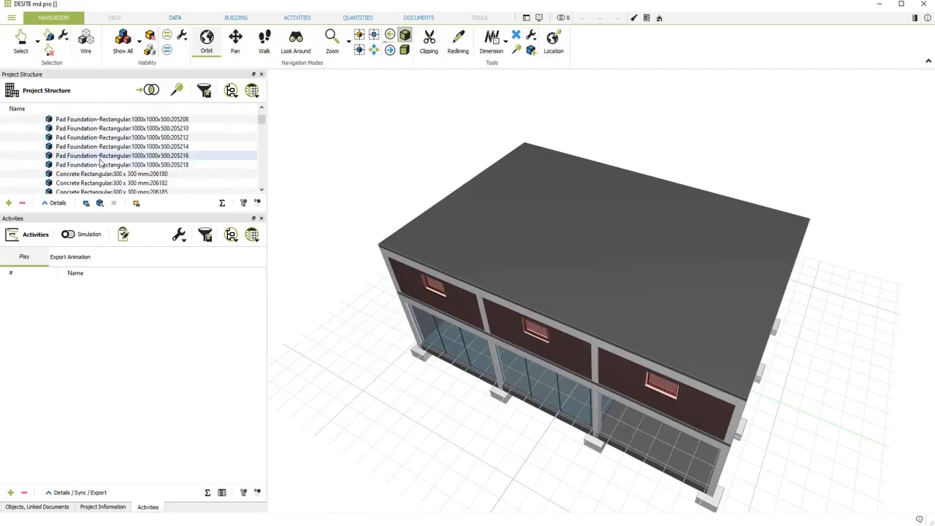
scroll(101, 165, up, 5)
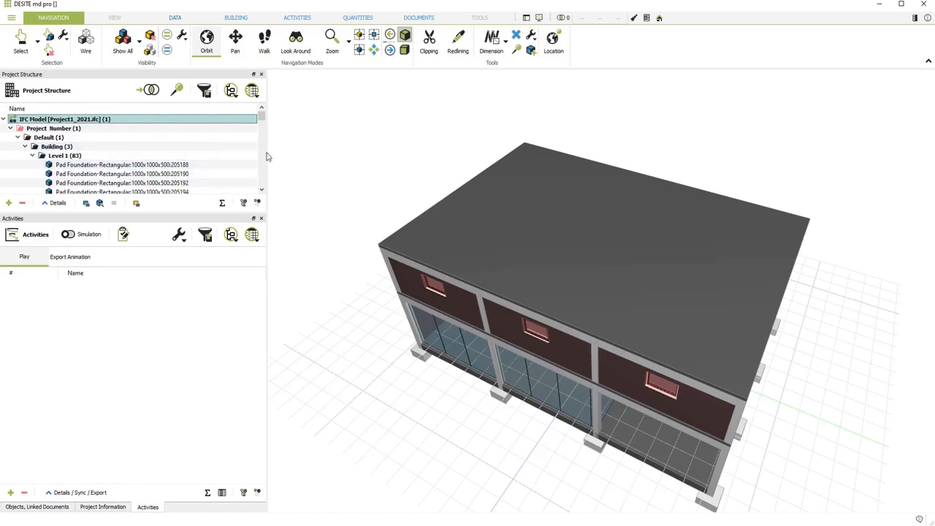
scroll(266, 143, down, 3)
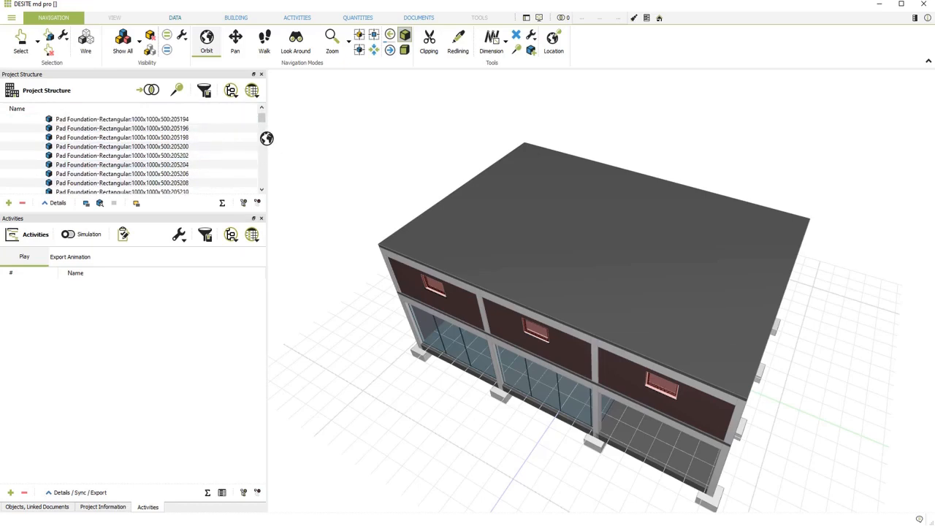
- Show the Phasing:ActivityGroup property as a column in the widened project structure list
drag(268, 138, 319, 142)
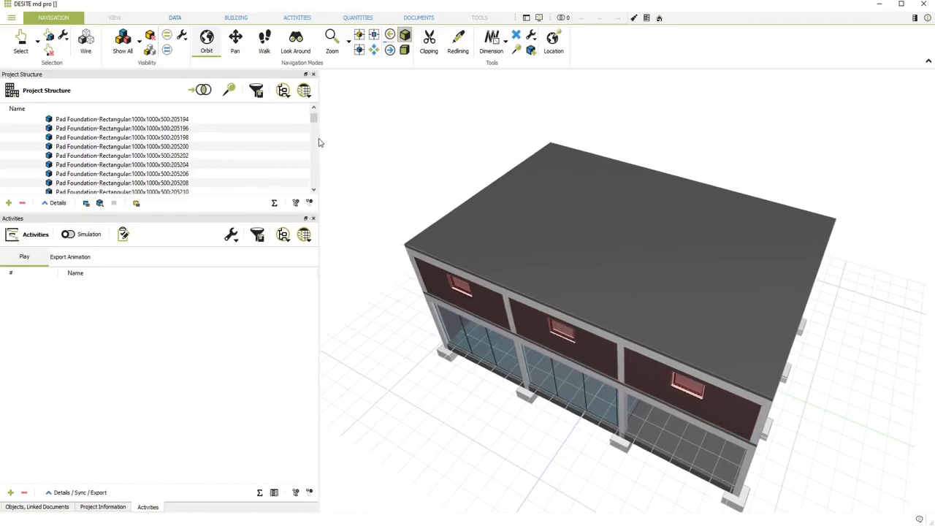
click(304, 90)
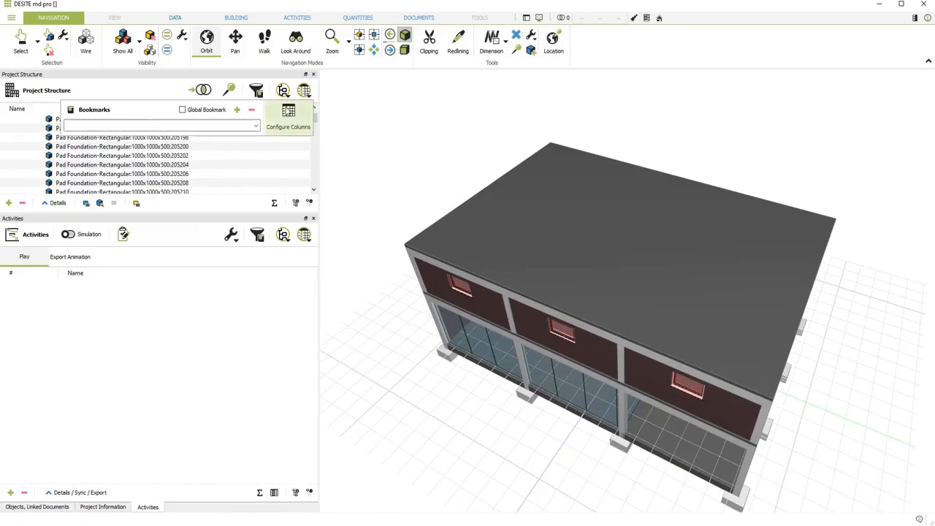
click(288, 122)
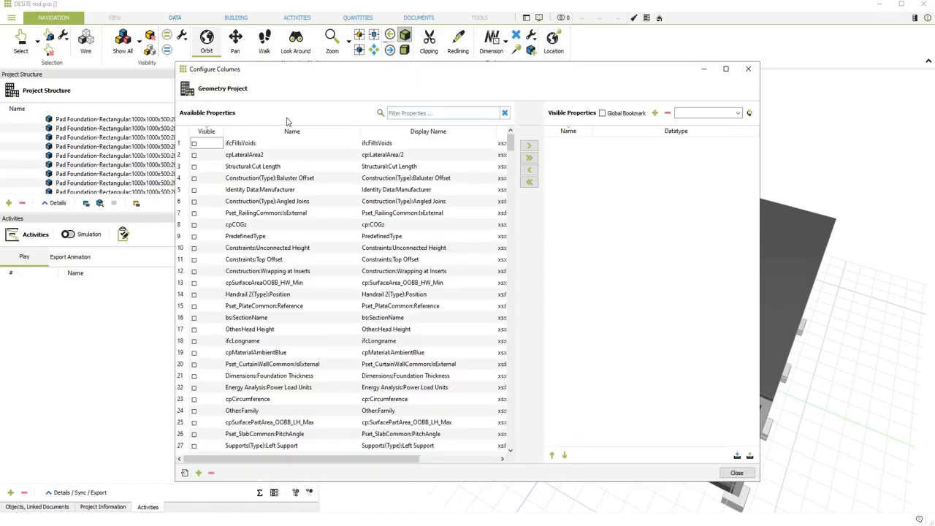
click(420, 110)
text(Activity)
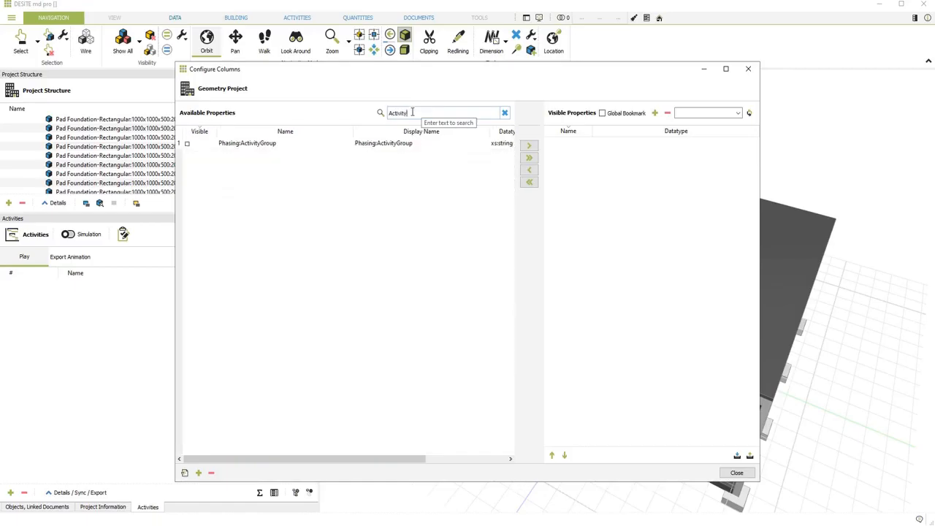
click(189, 144)
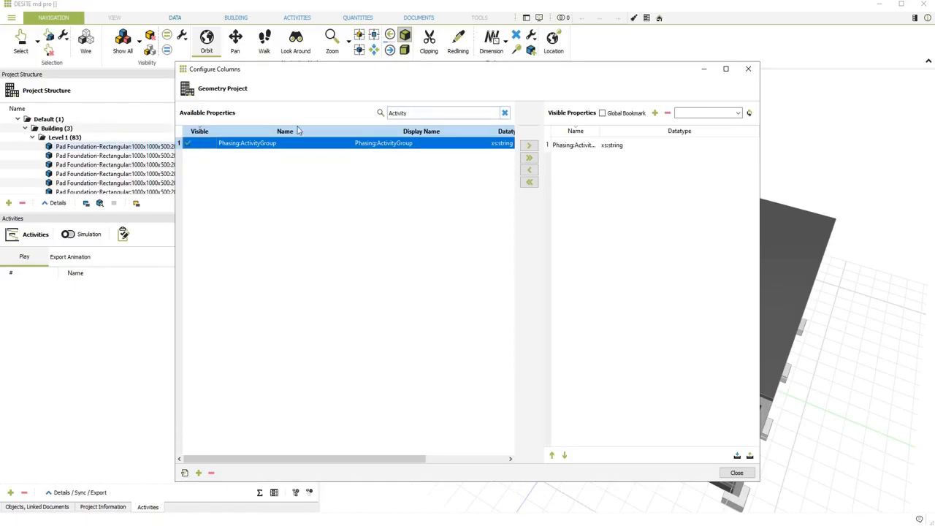
click(592, 145)
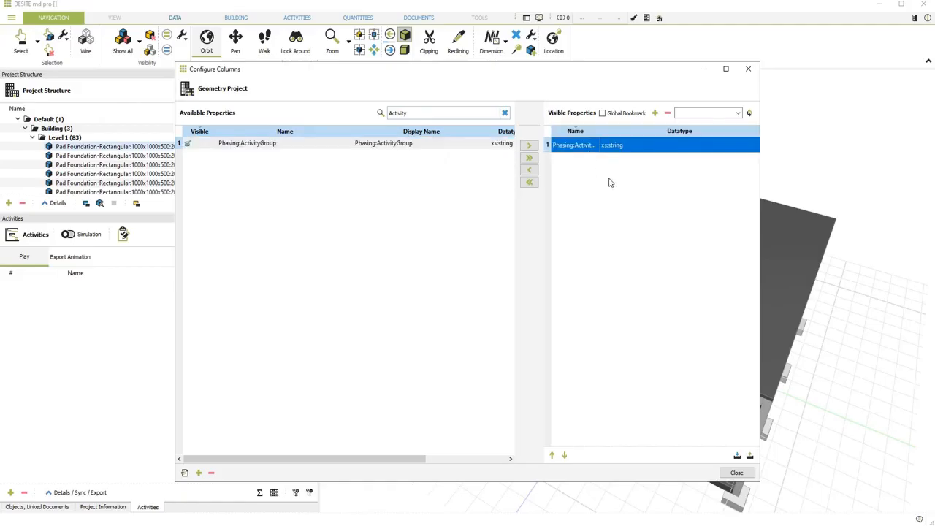
click(736, 473)
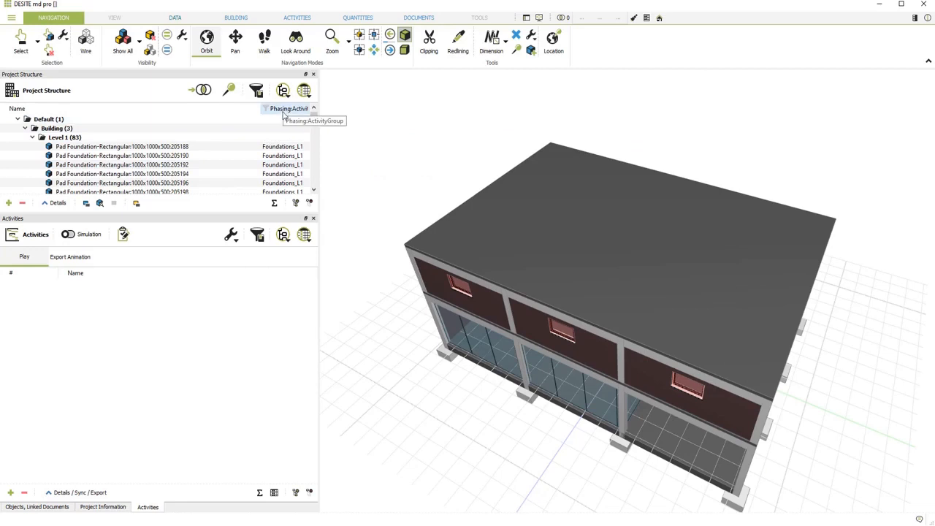
- Group the model elements by their Phasing:ActivityGroup values and create the groups as a SmartSet
click(203, 91)
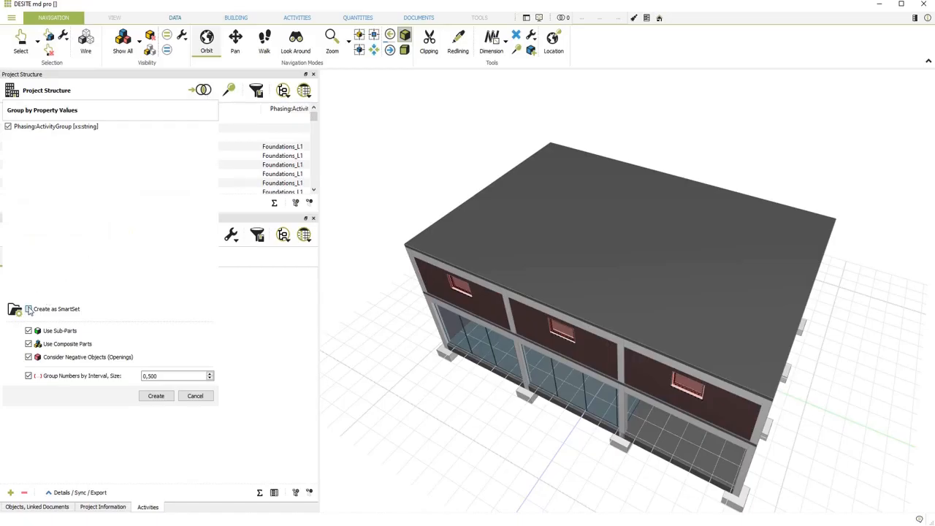
click(29, 309)
click(156, 401)
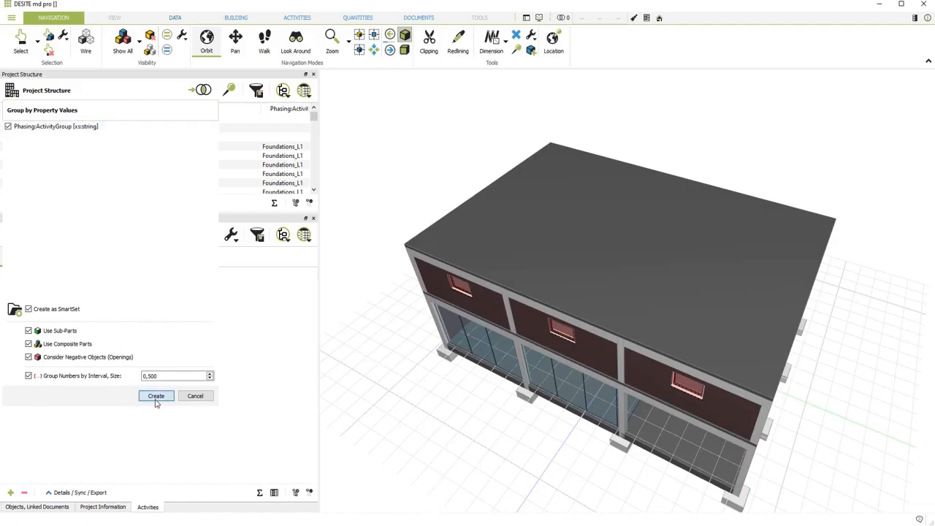
- Display the selection sets and expand the Phasing:ActivityGroup set to look through its activity groups
click(243, 18)
click(49, 42)
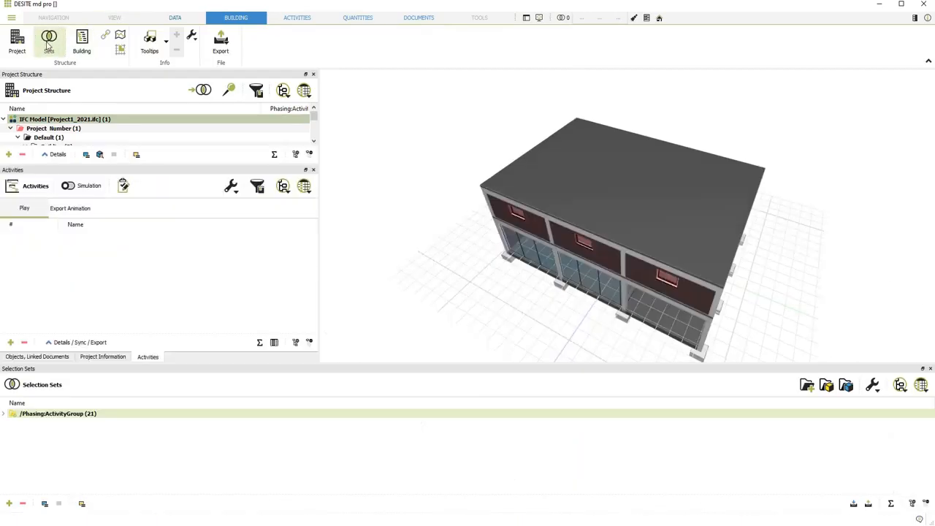
click(7, 415)
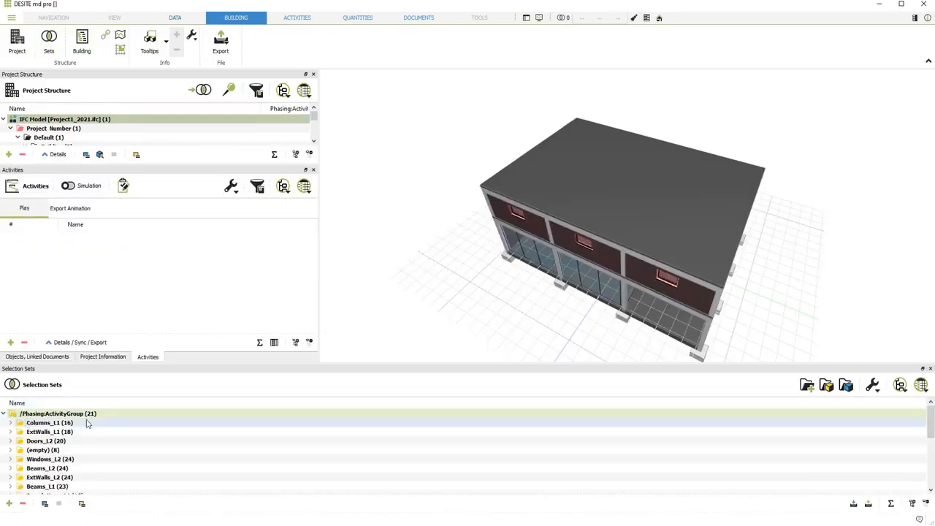
scroll(104, 425, down, 1)
scroll(104, 438, down, 1)
scroll(73, 431, up, 3)
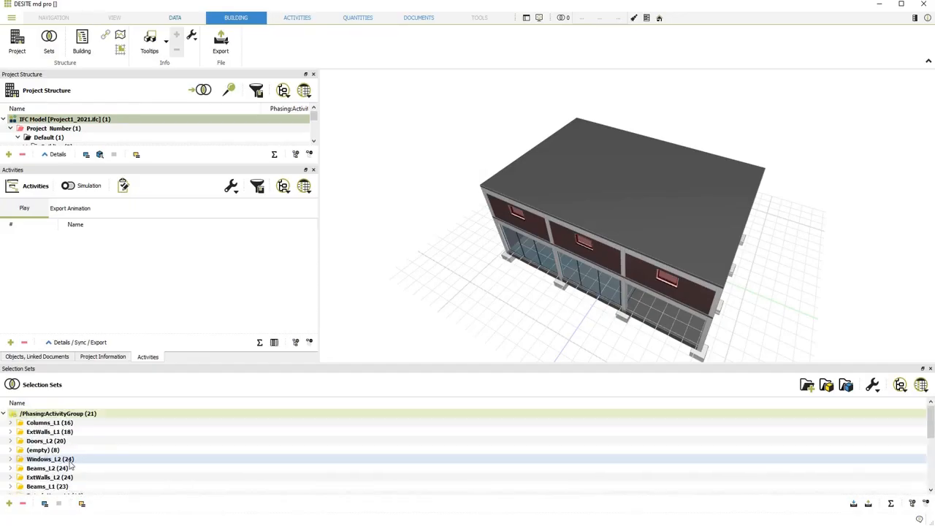
click(55, 415)
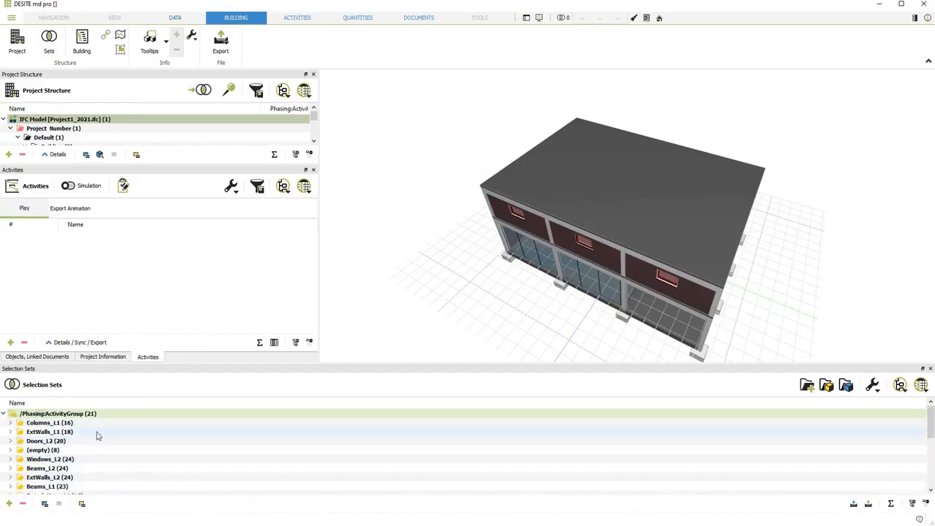
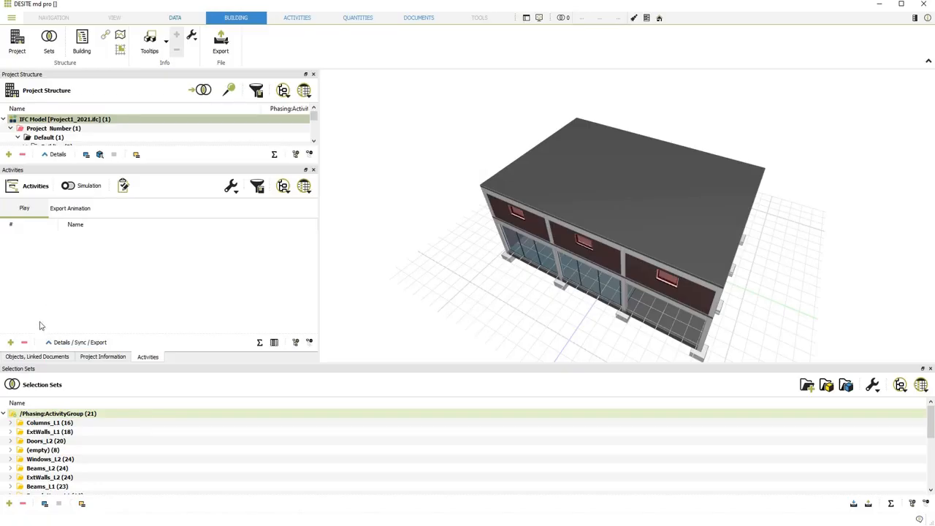
- Create a time schedule in the activities and make the Start property visible as a column
click(10, 343)
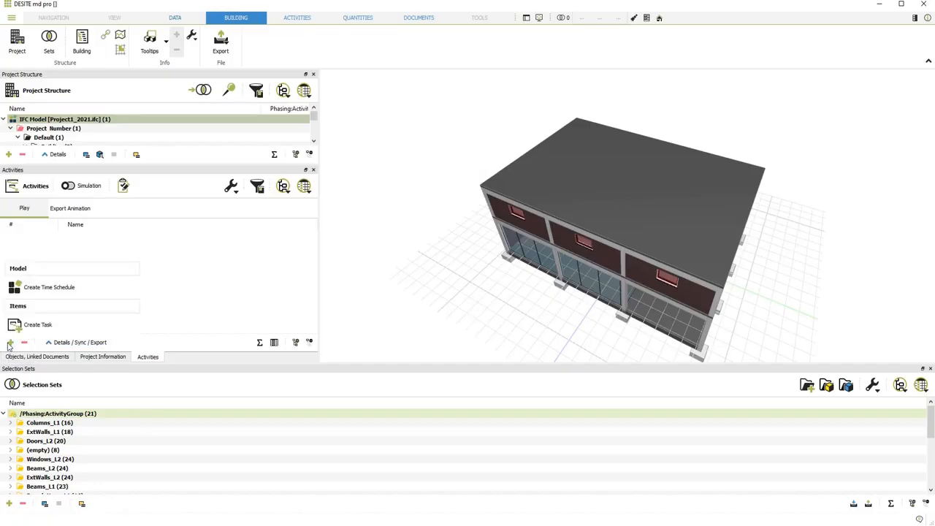
click(42, 290)
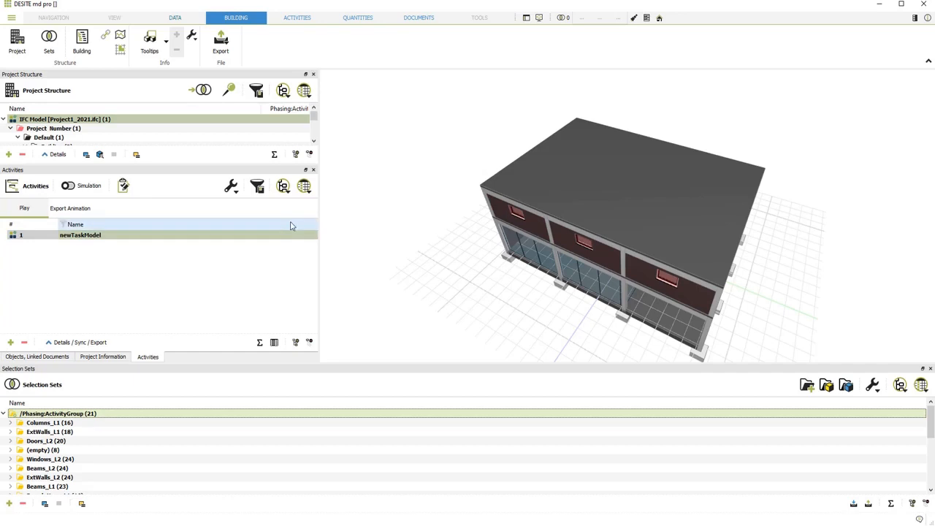
click(304, 187)
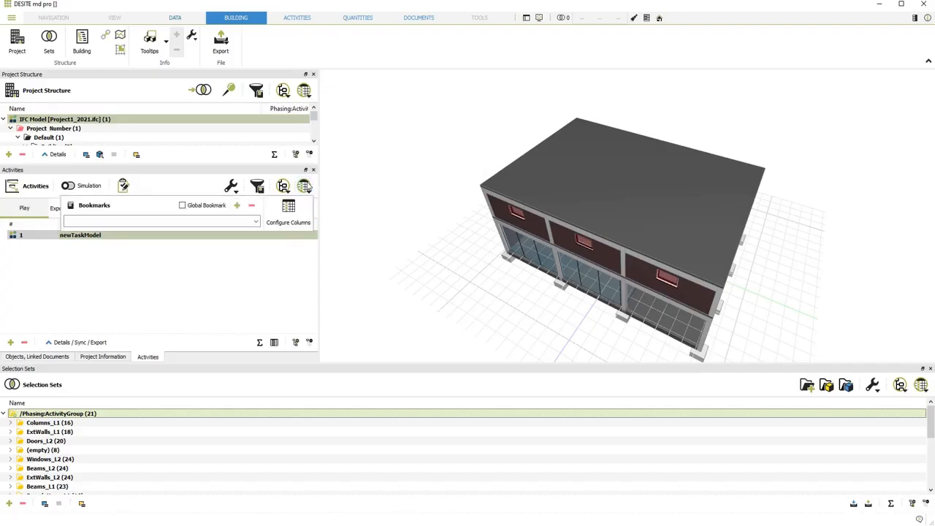
click(288, 213)
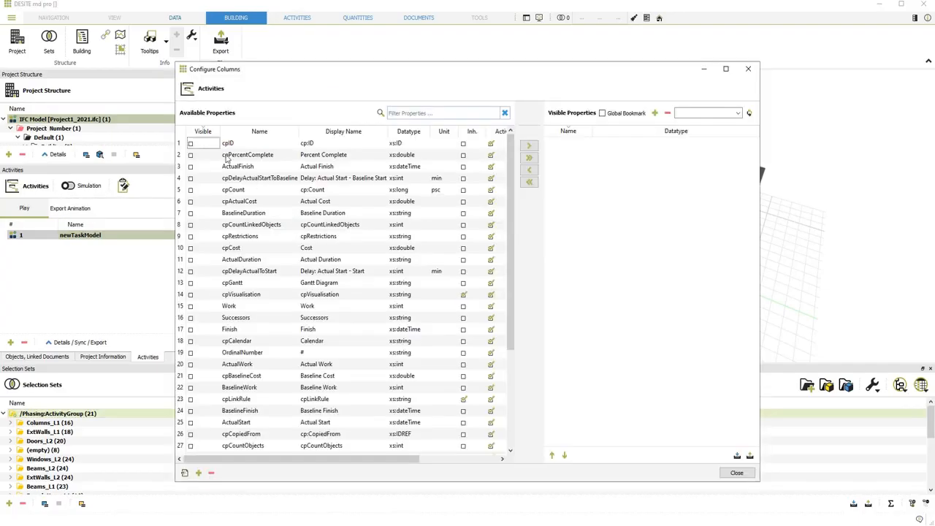
click(414, 116)
text(Start)
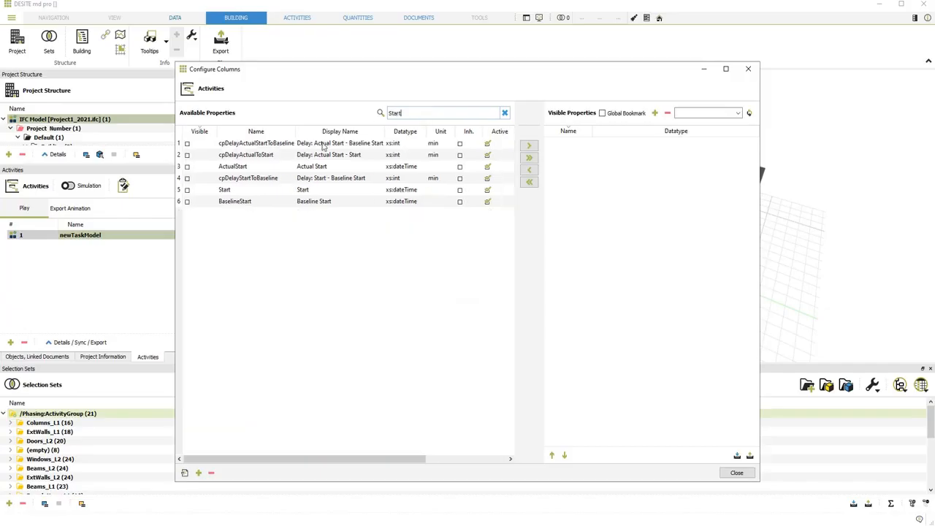
click(188, 190)
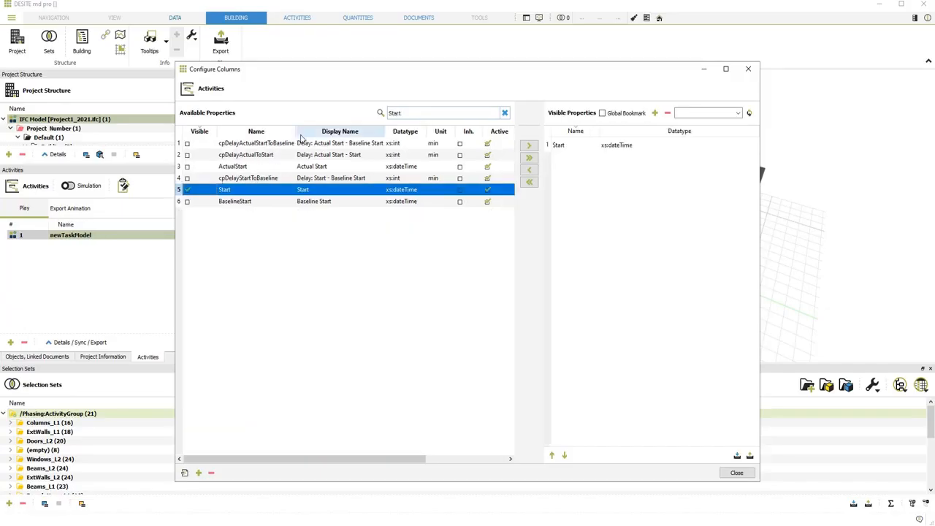
- Add the Finish and Predecessors properties as visible columns of the activities list
double_click(417, 115)
text(Finish)
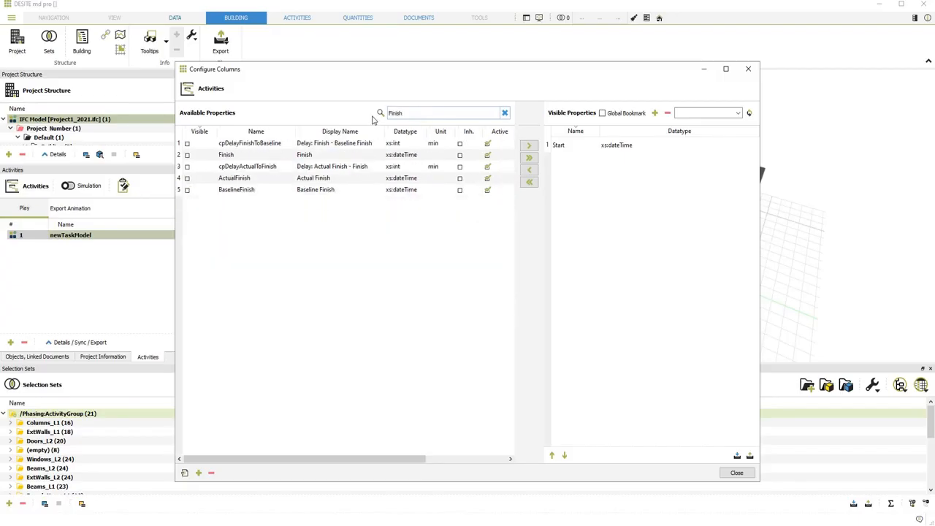
click(187, 155)
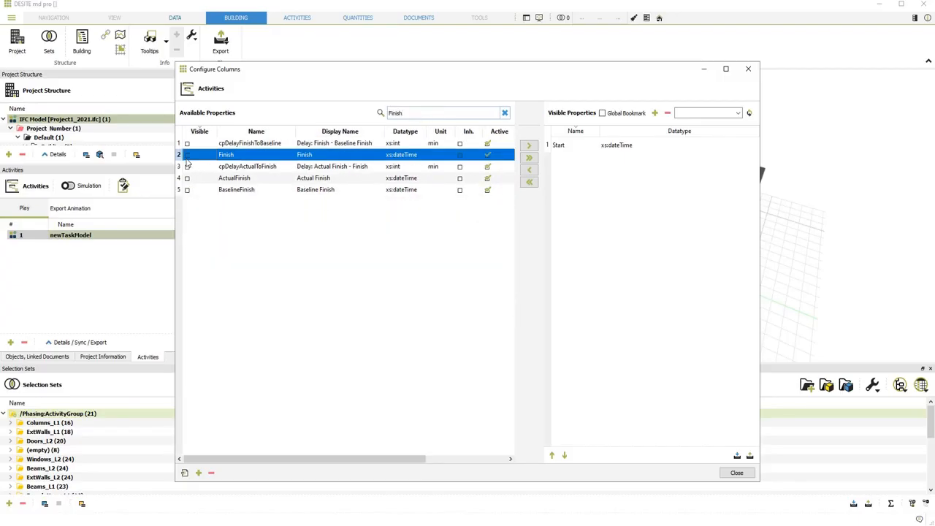
drag(422, 114, 373, 115)
text(Predec)
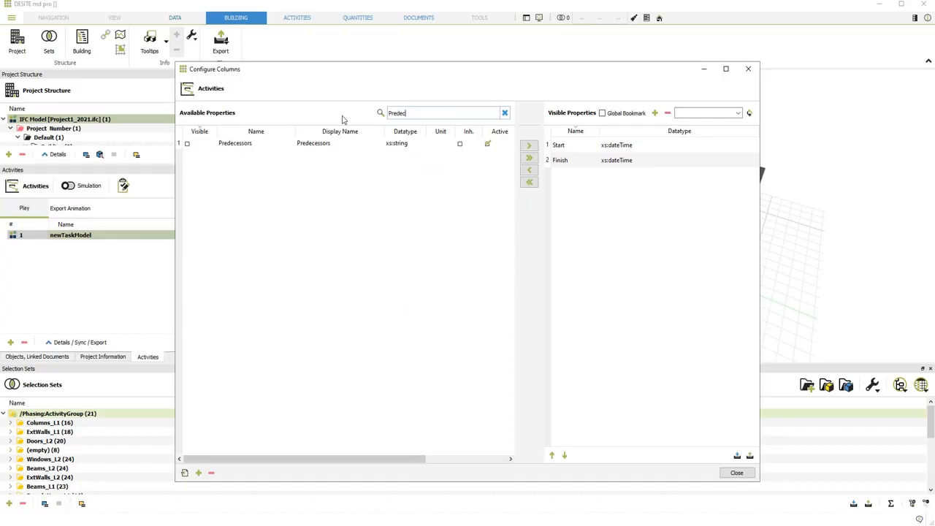
click(187, 145)
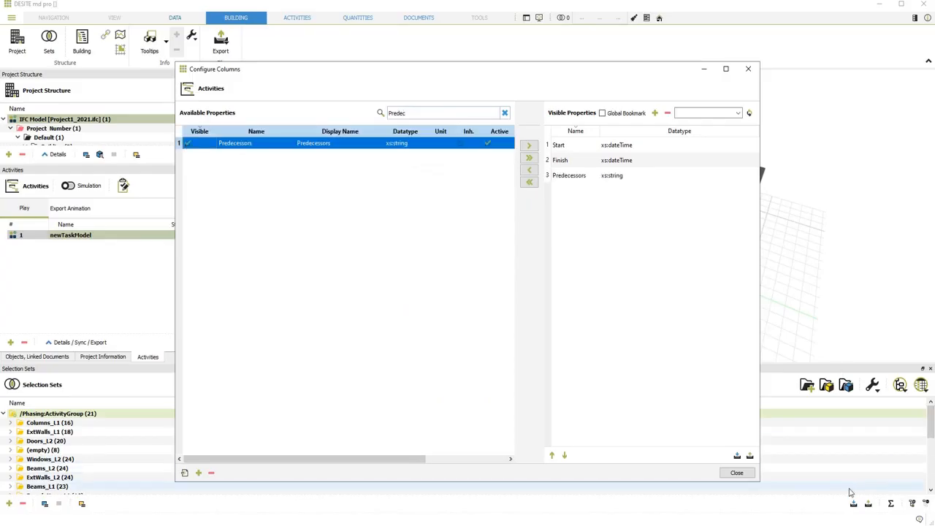
click(736, 473)
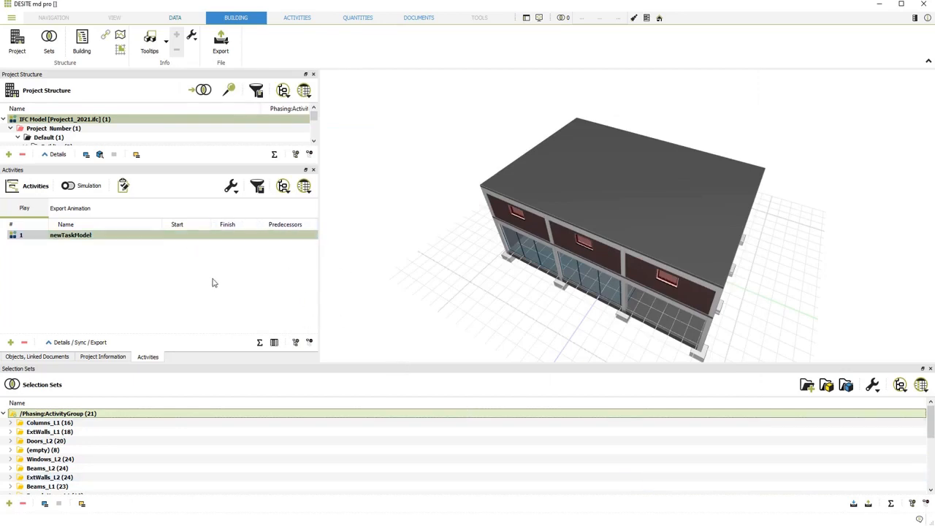
- Create a task under newTaskModel and name it Shell
click(11, 342)
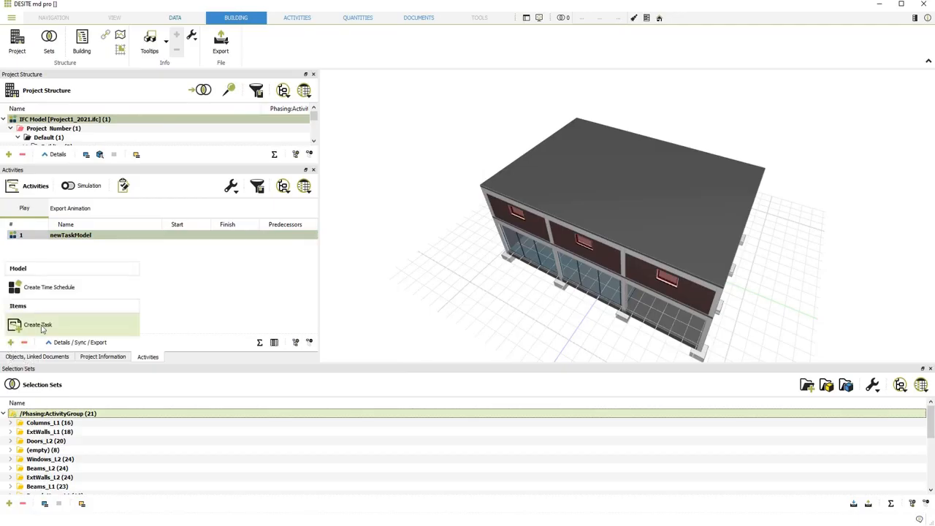
click(41, 325)
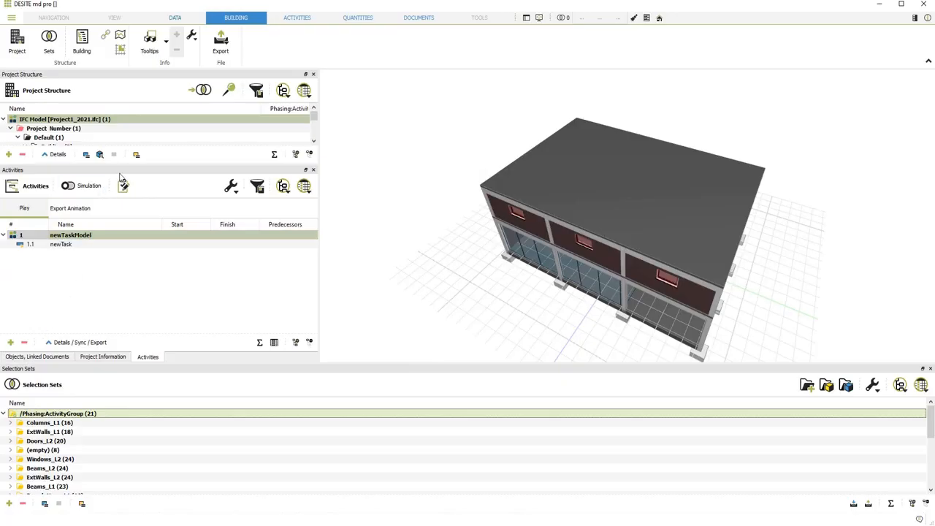
double_click(61, 244)
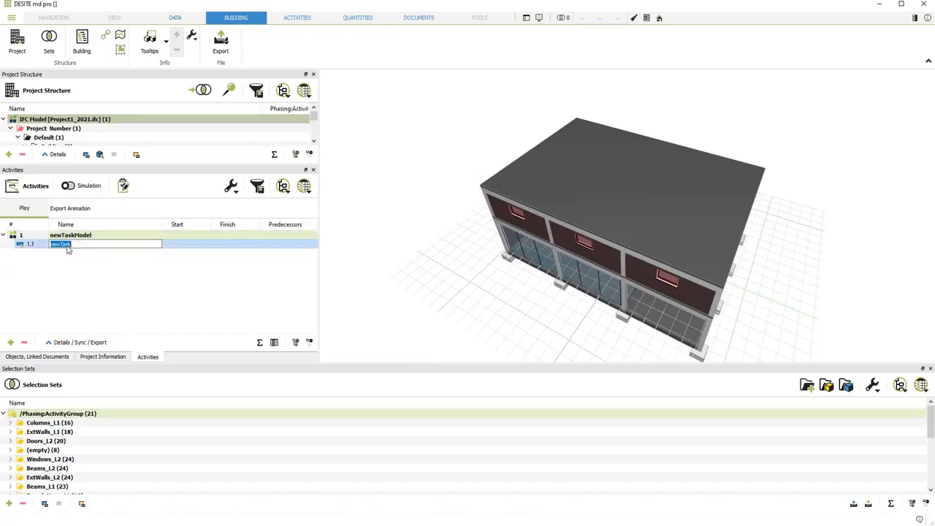
text(Shell)
- Create a second task directly under newTaskModel and name it Finishes
click(29, 235)
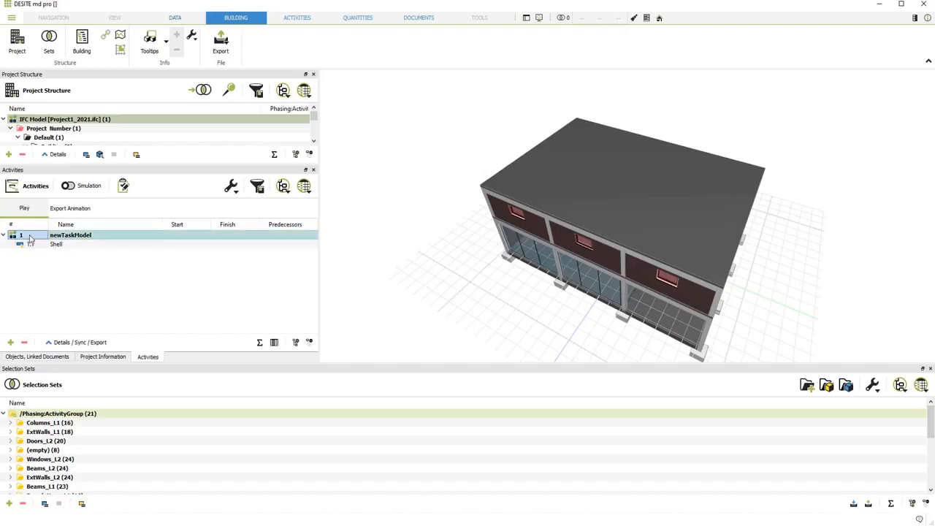
click(10, 341)
click(29, 325)
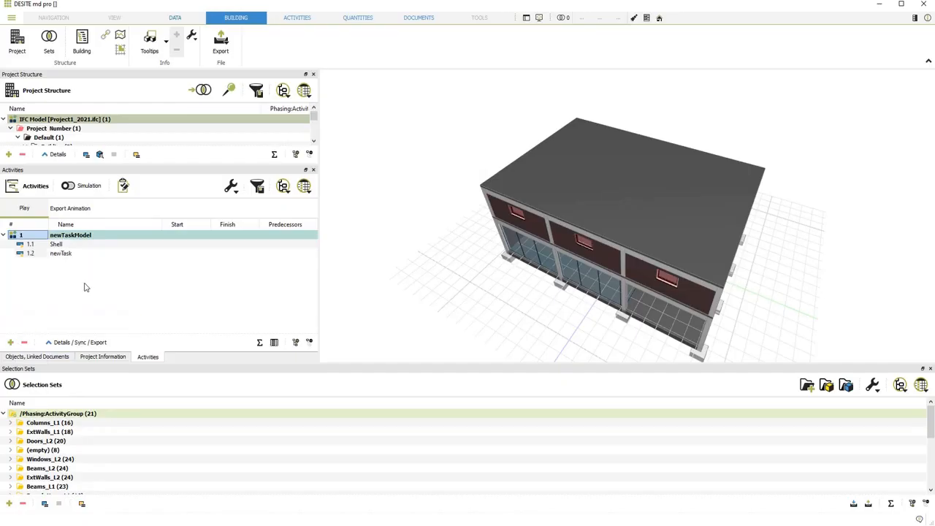
double_click(72, 254)
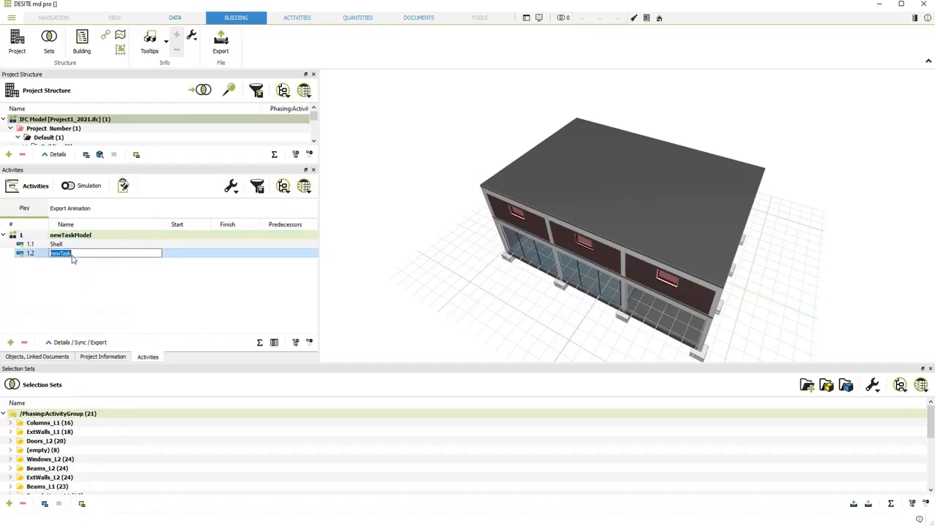
text(Fini)
text(shes)
click(88, 272)
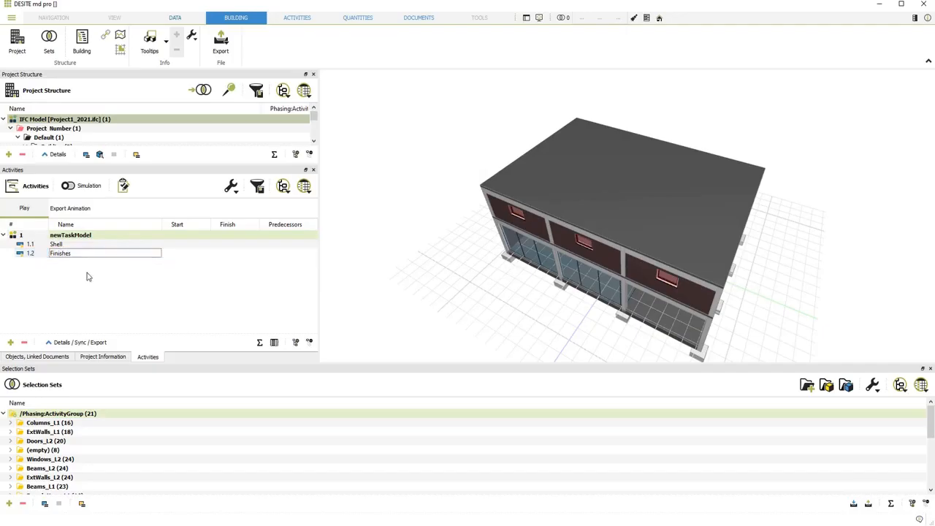
- Create a subtask under the Shell task and name it Foundations_L1
click(63, 245)
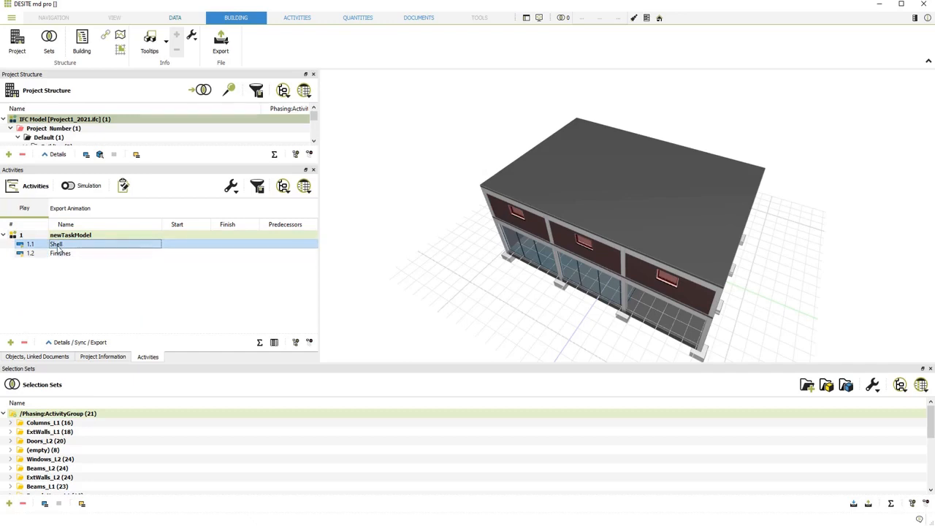
click(10, 343)
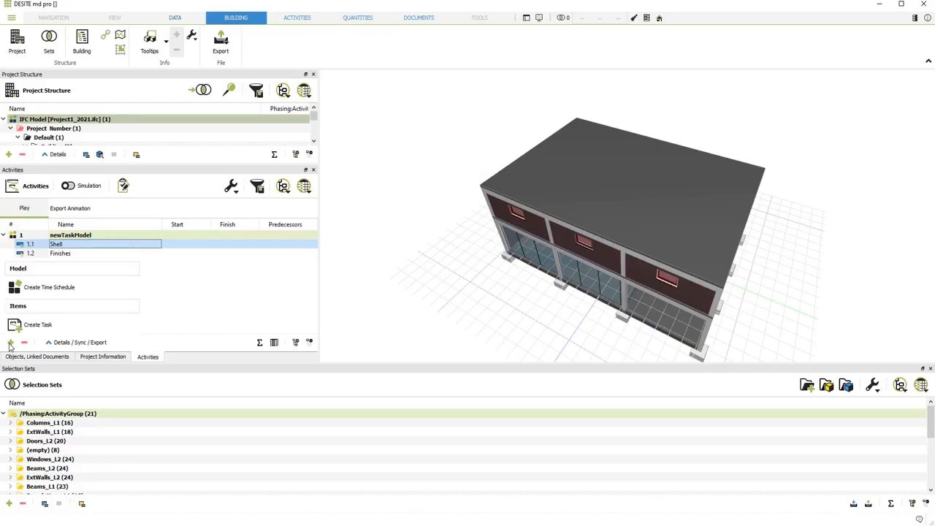
click(53, 328)
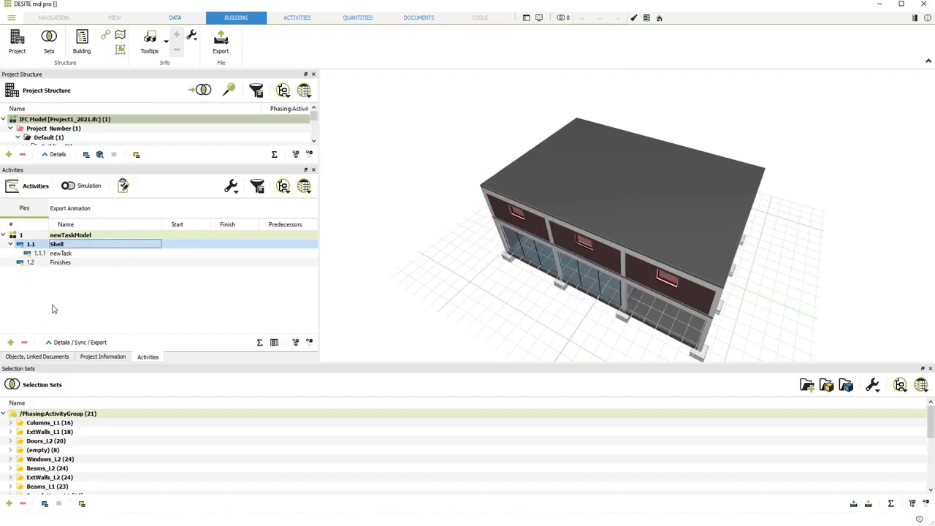
click(70, 255)
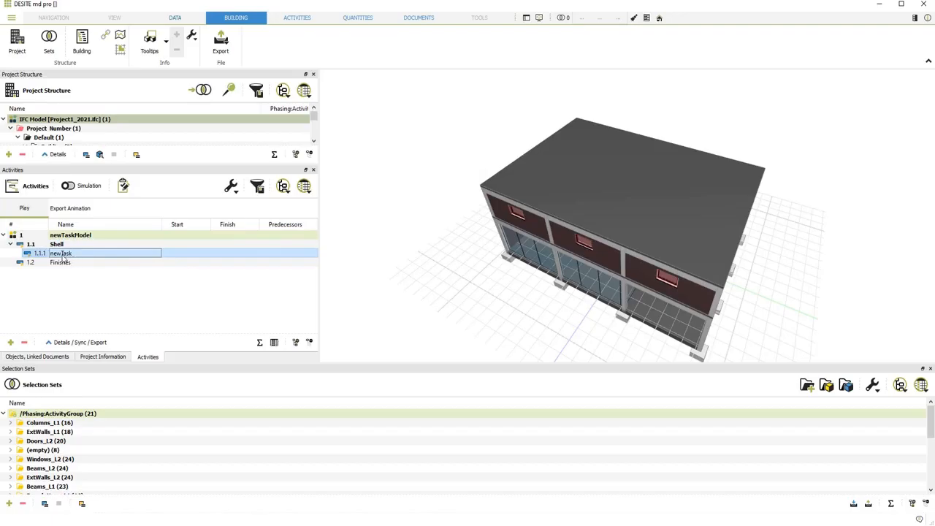
double_click(62, 256)
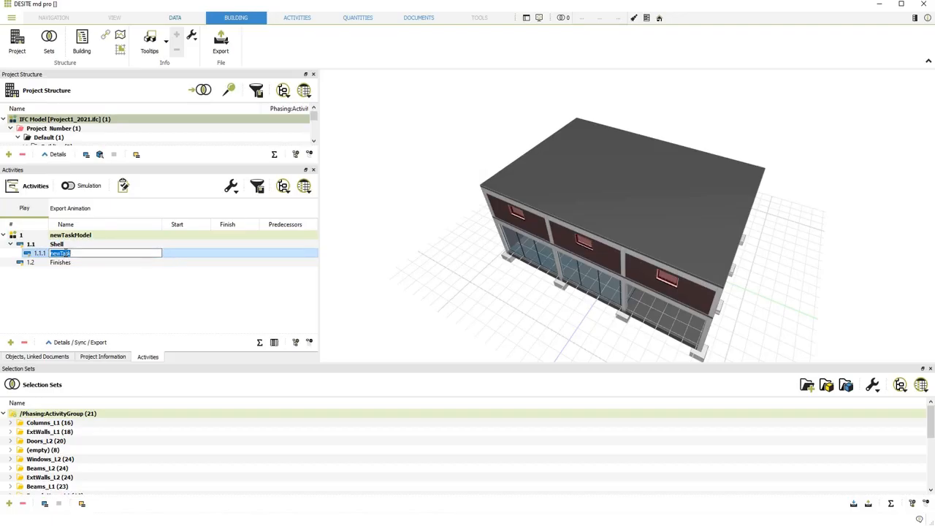
text(Found)
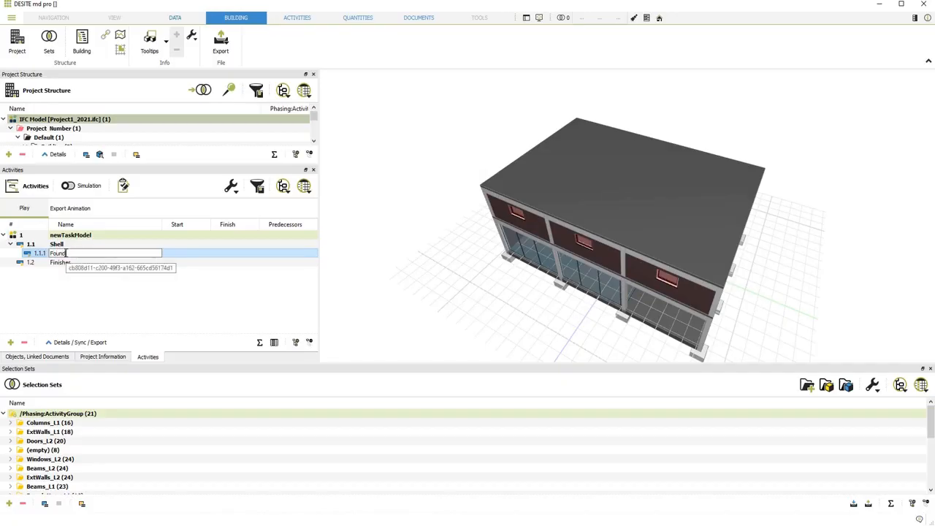
text(ations_L1)
click(55, 279)
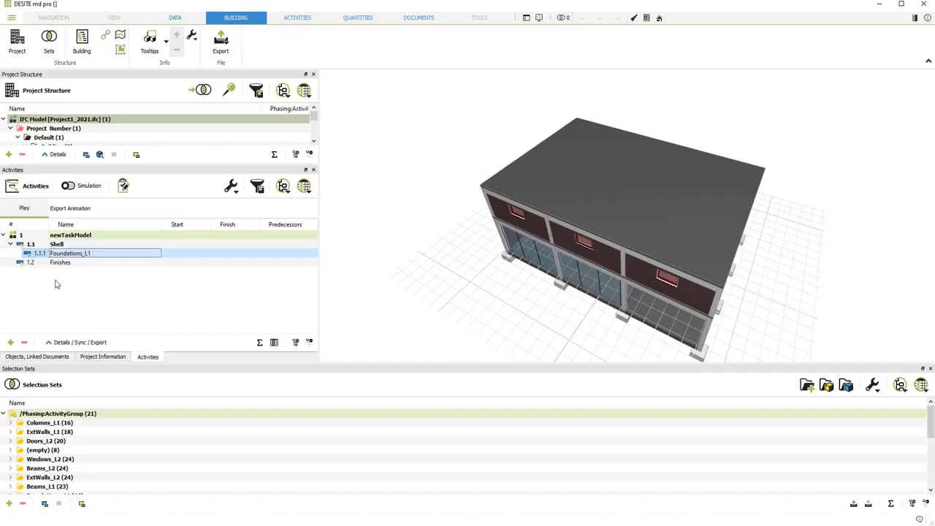
- Add another subtask directly under Shell and name it Level 1
click(55, 253)
click(56, 244)
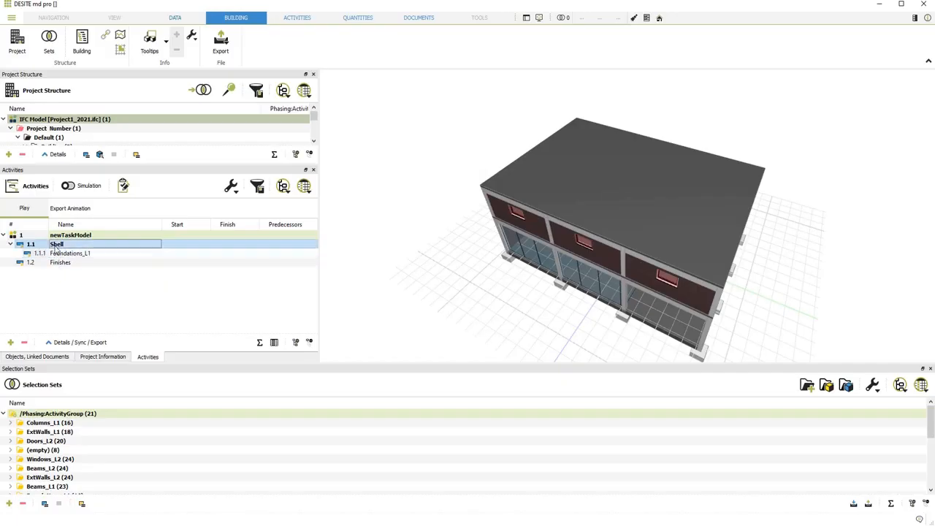
click(10, 342)
click(38, 324)
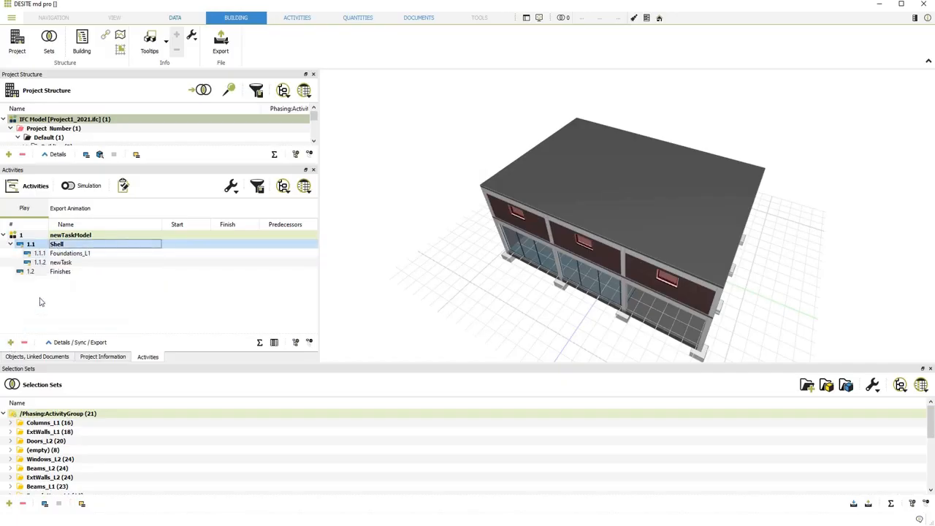
double_click(69, 262)
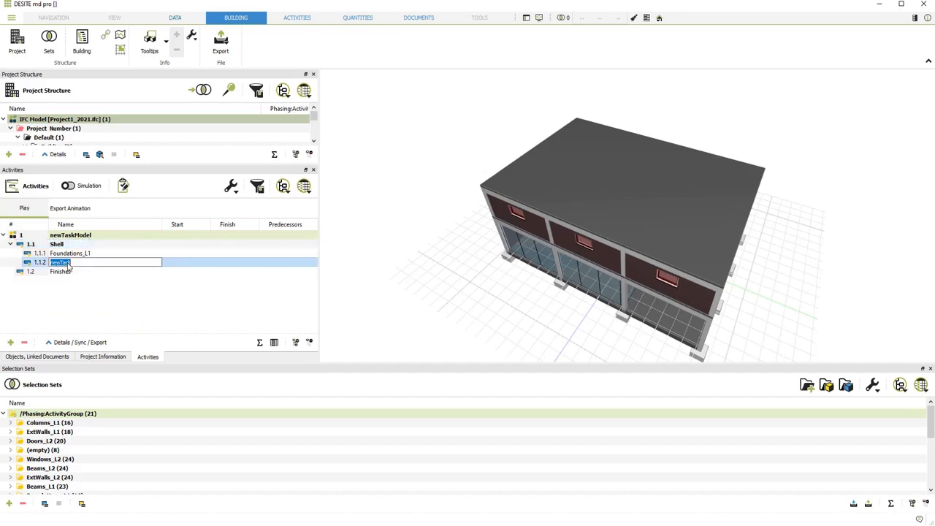
key(BackSpace)
text(Level 1)
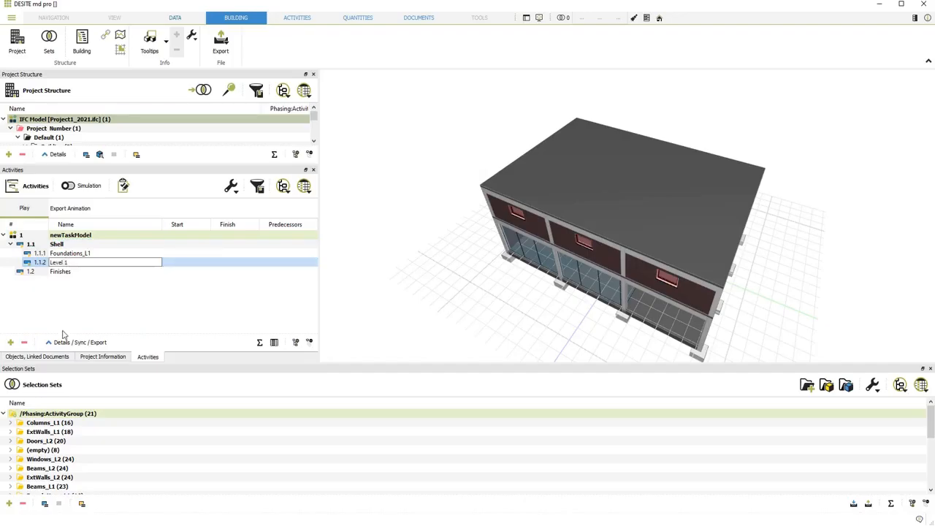
click(69, 321)
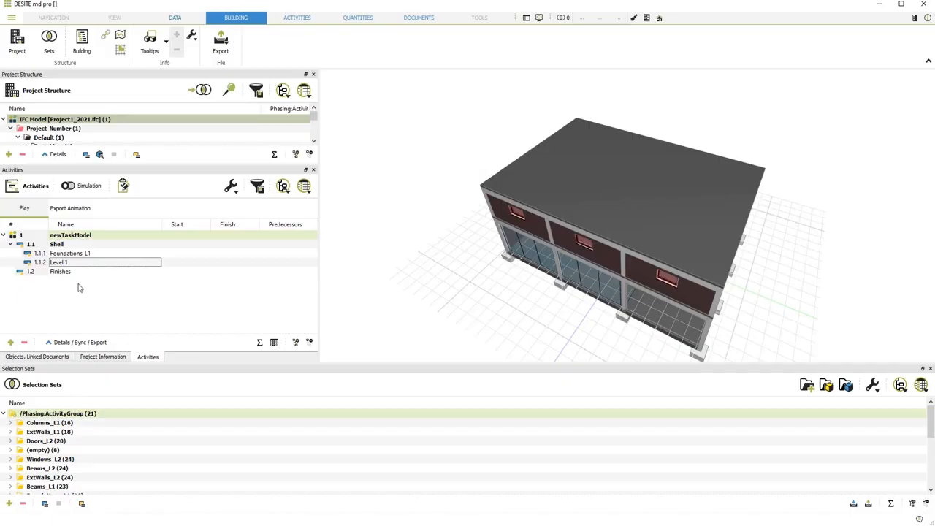
- Add a subtask named Level 2 directly under the Shell task
click(66, 244)
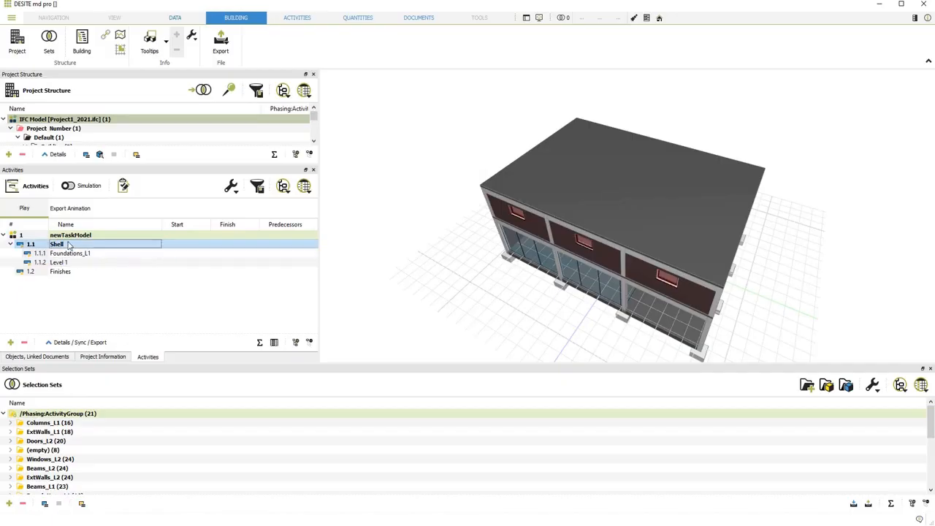
click(11, 342)
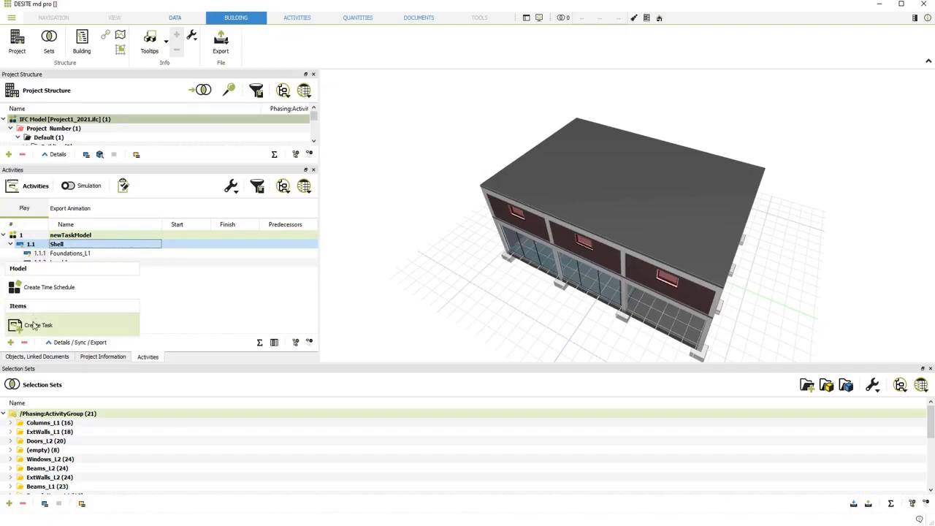
click(35, 325)
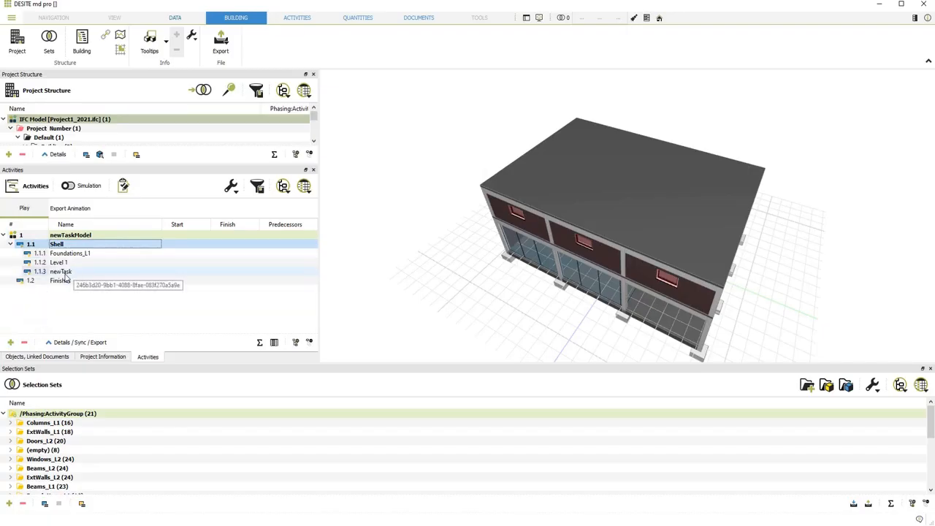
double_click(65, 274)
text(Level 2)
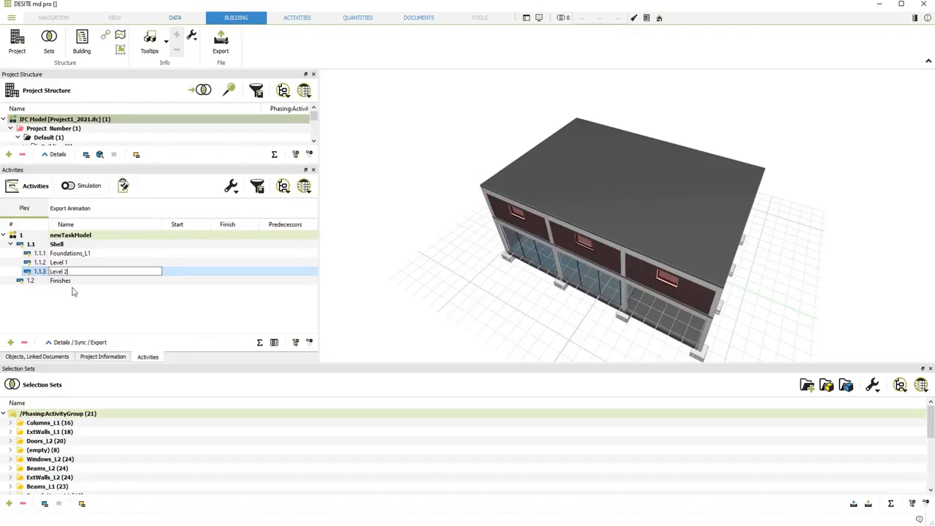
click(73, 291)
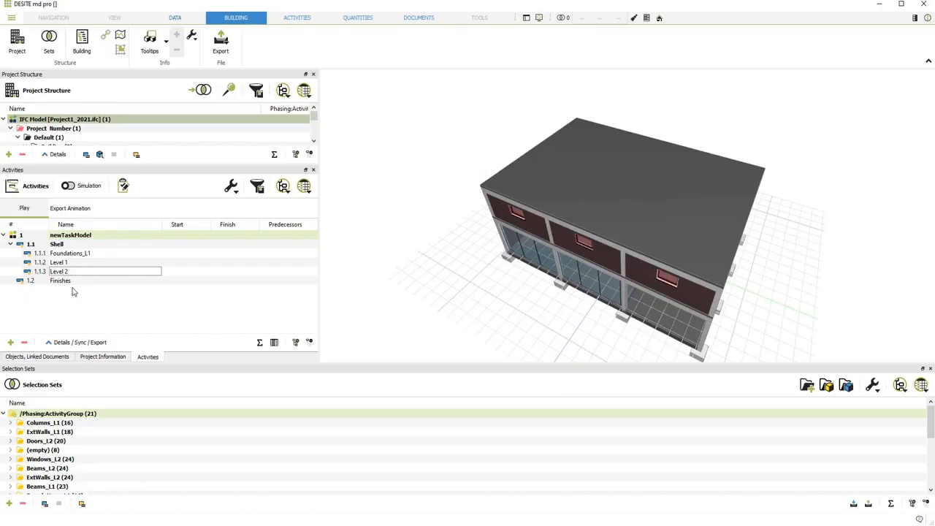
- Add a further subtask under Shell and name it Level 3
click(9, 343)
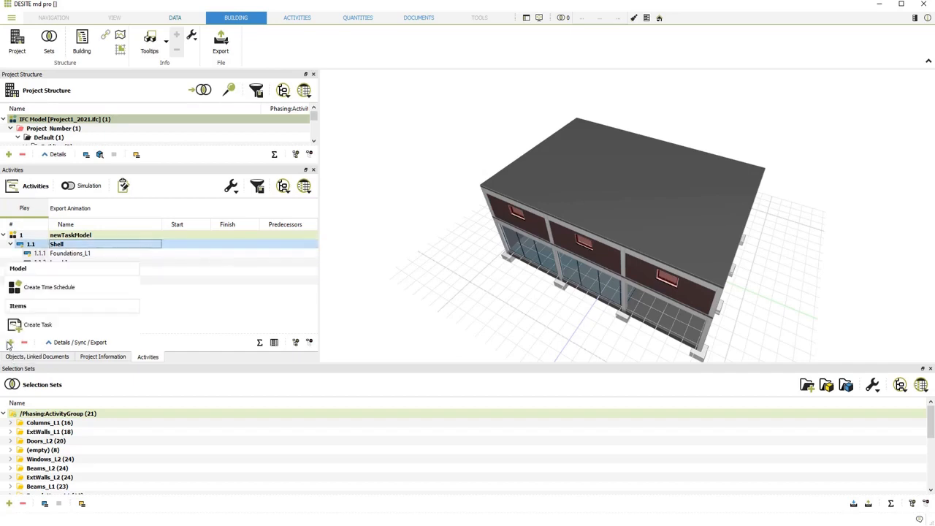
click(29, 324)
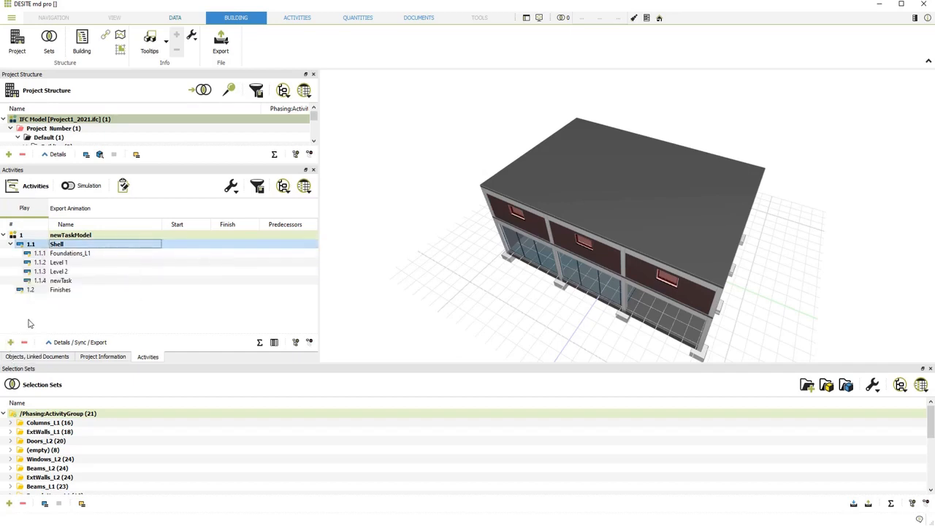
double_click(70, 282)
text(L)
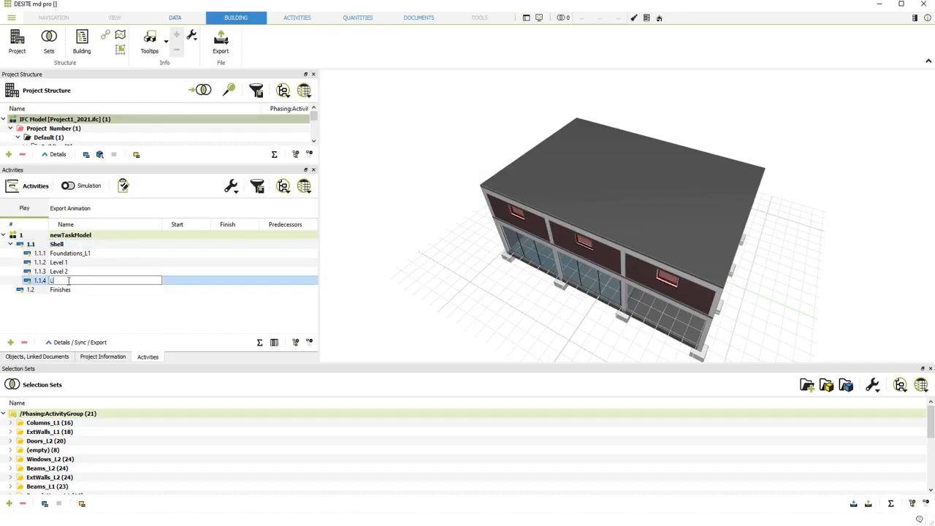
text(evel 3)
- Create a subtask under Level 1, widen the numbering column of the activities list, and name the subtask Columns_L1
click(71, 265)
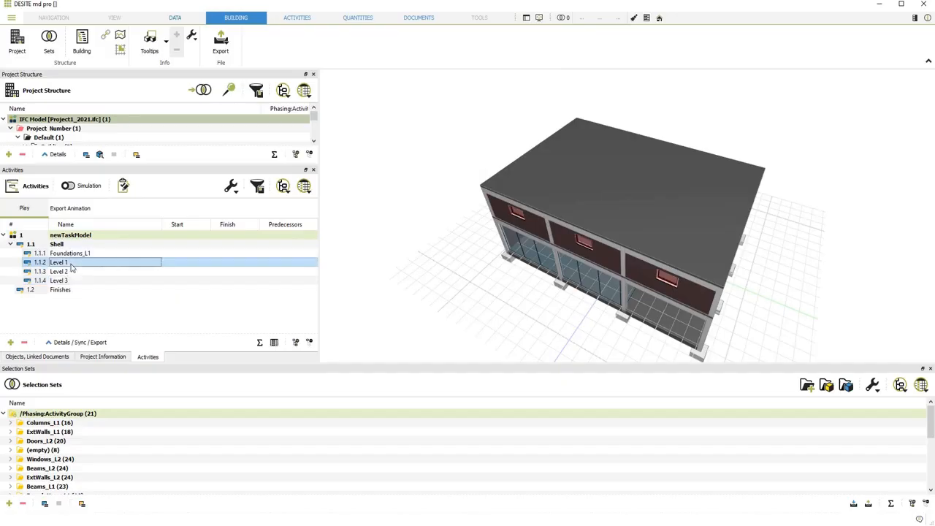
click(10, 341)
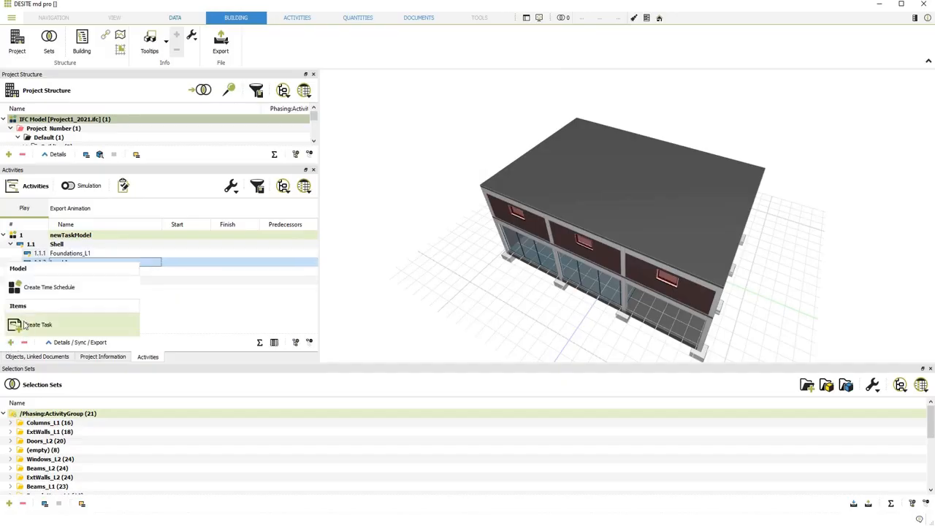
click(26, 325)
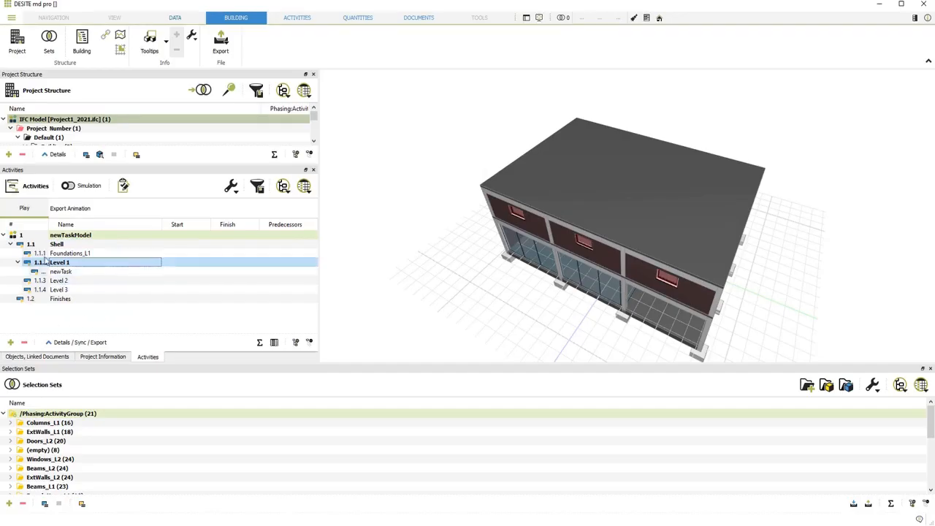
drag(46, 225, 65, 227)
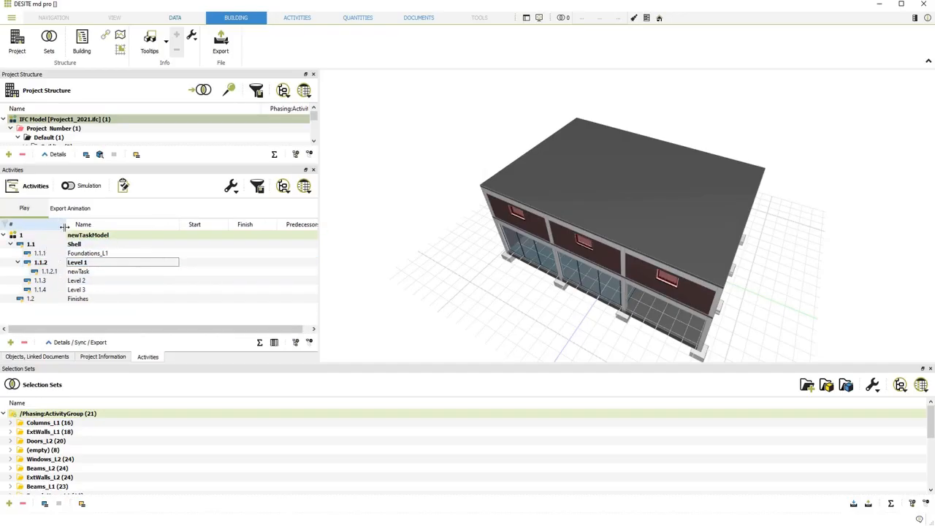
double_click(86, 271)
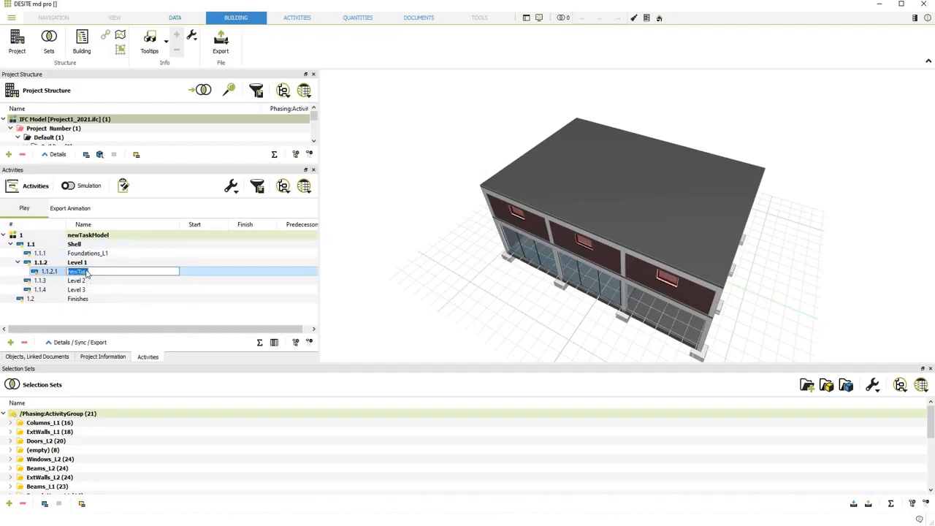
text(Columns_L1)
- Create a second subtask under Level 1 and name it Floors_L1
click(86, 263)
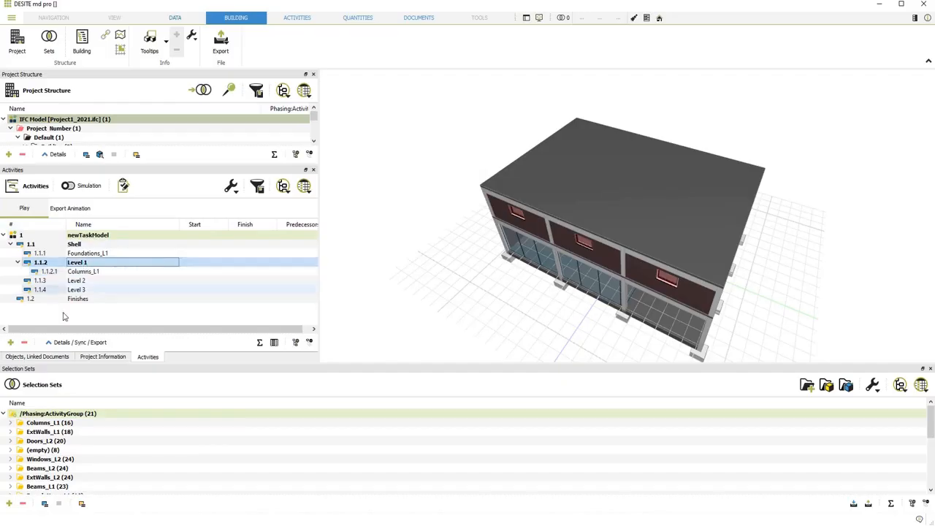
click(10, 342)
click(32, 322)
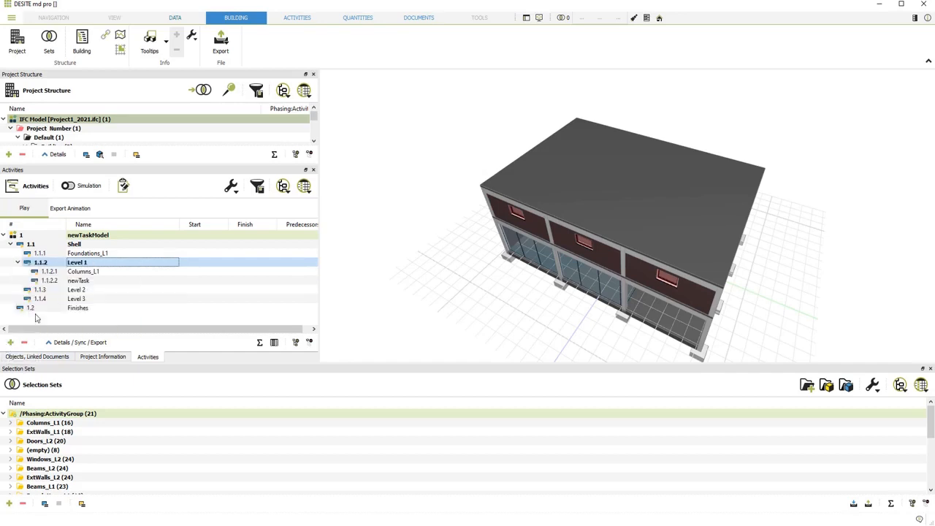
double_click(81, 282)
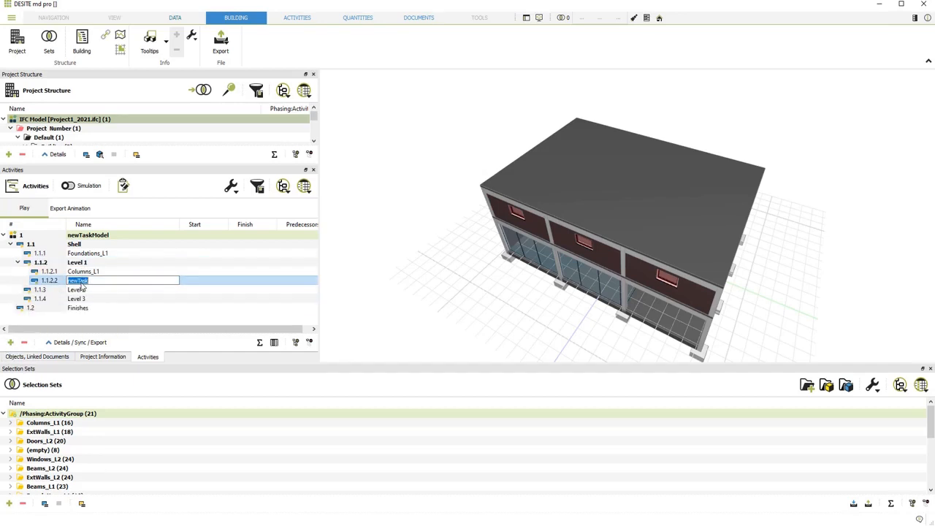
text(Floors_L1)
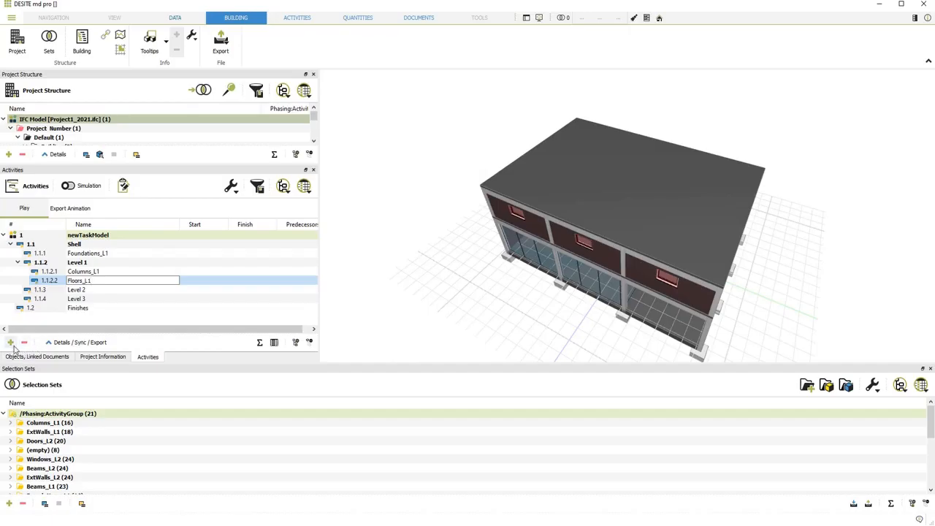
- Create a third subtask under Level 1 and name it Beams_L1
click(73, 264)
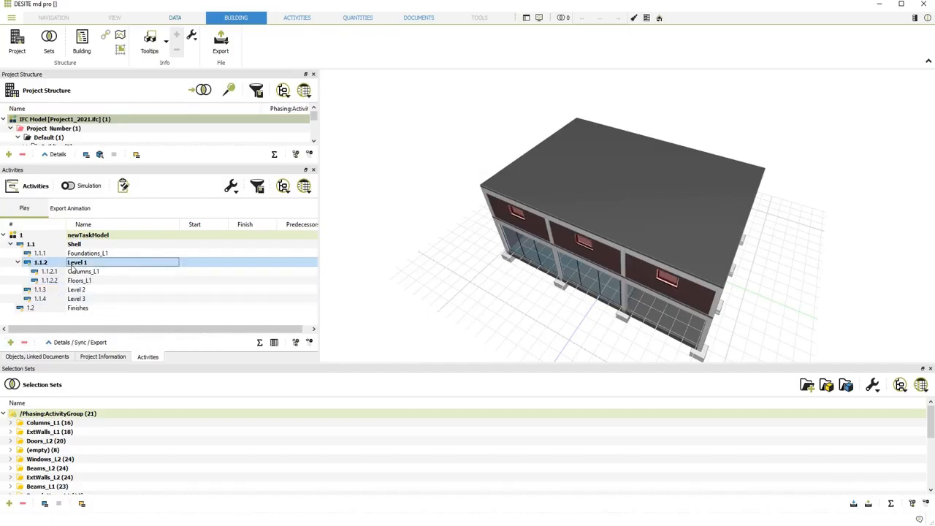
click(11, 342)
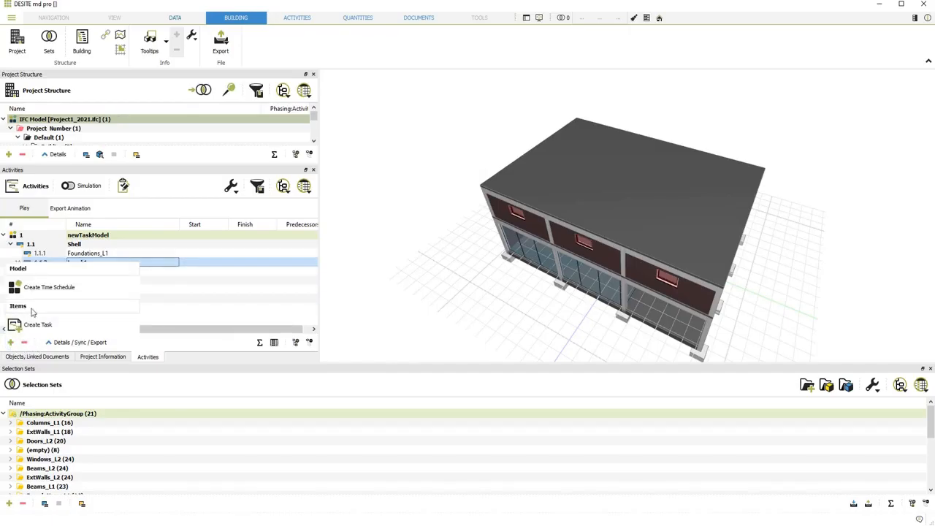
click(32, 324)
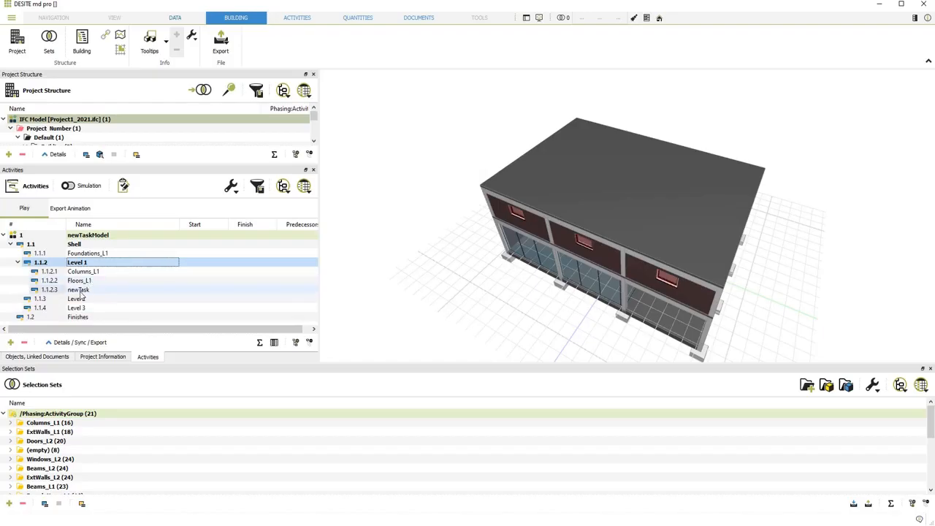
double_click(80, 292)
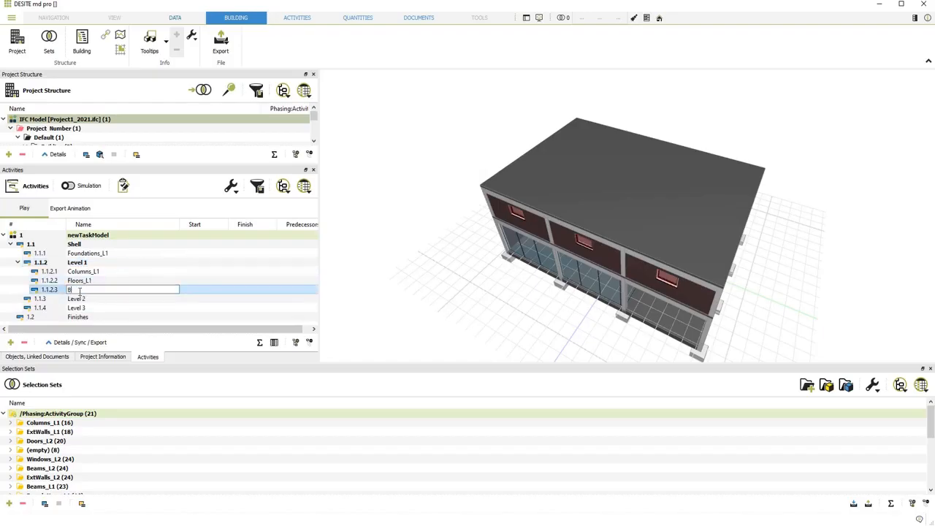
text(Beams_L1)
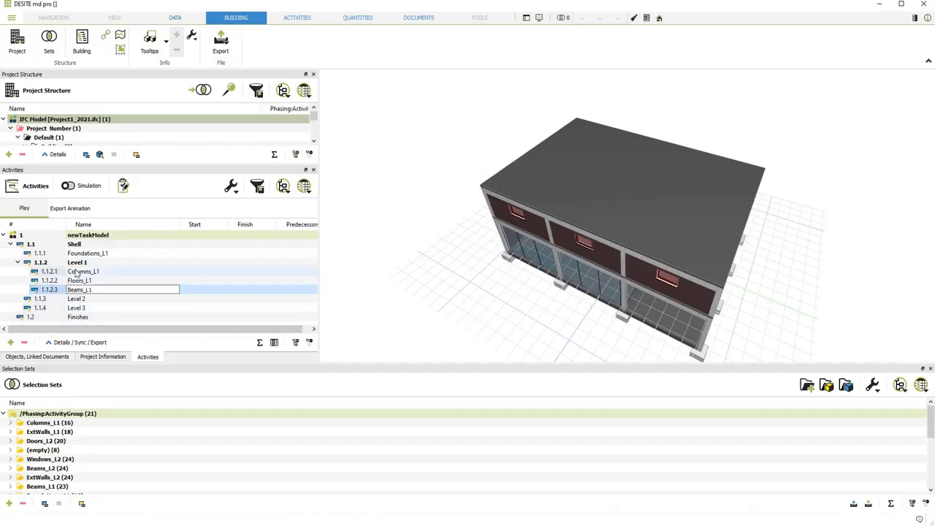
click(87, 264)
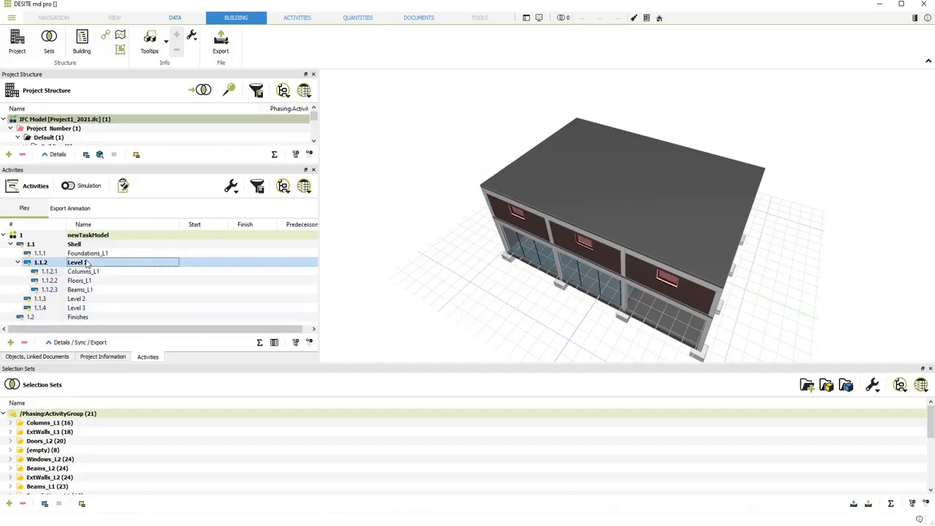
- Create a fourth subtask under Level 1 and name it ExtWalls_L1
click(11, 342)
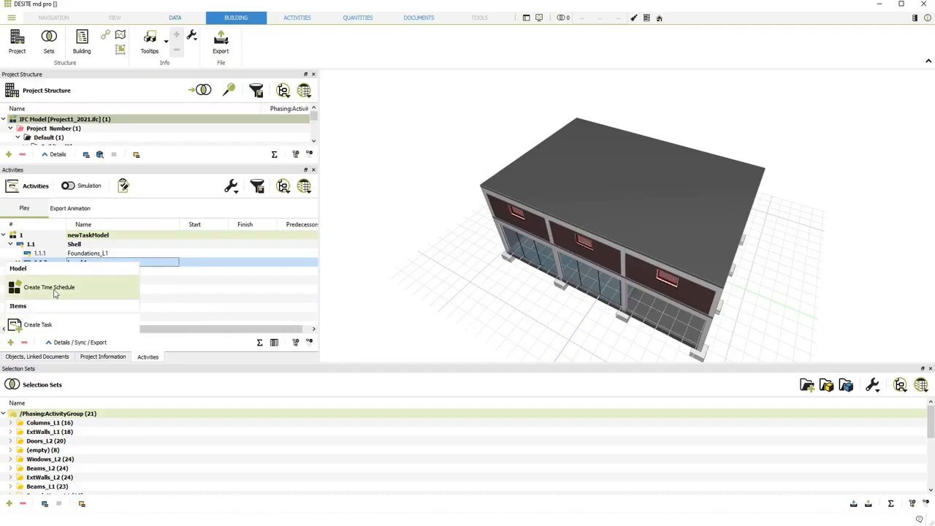
click(33, 324)
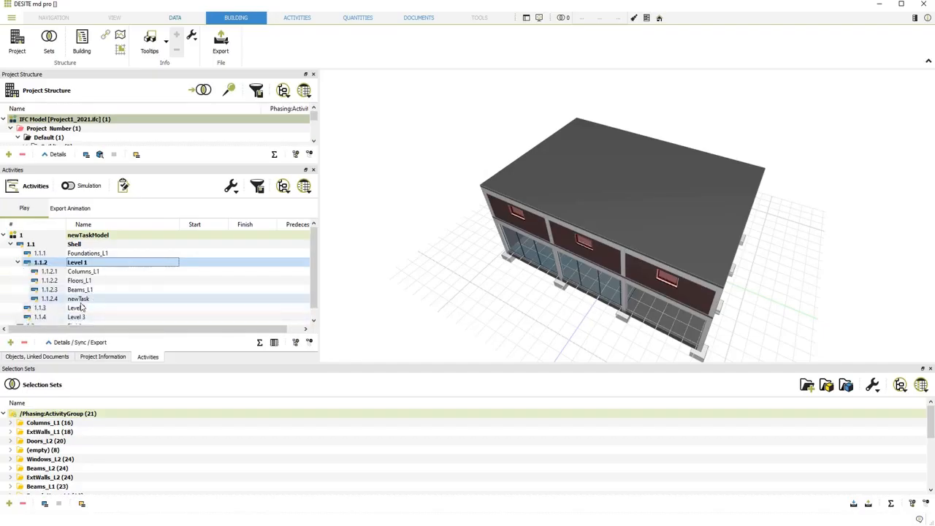
double_click(81, 300)
text(E)
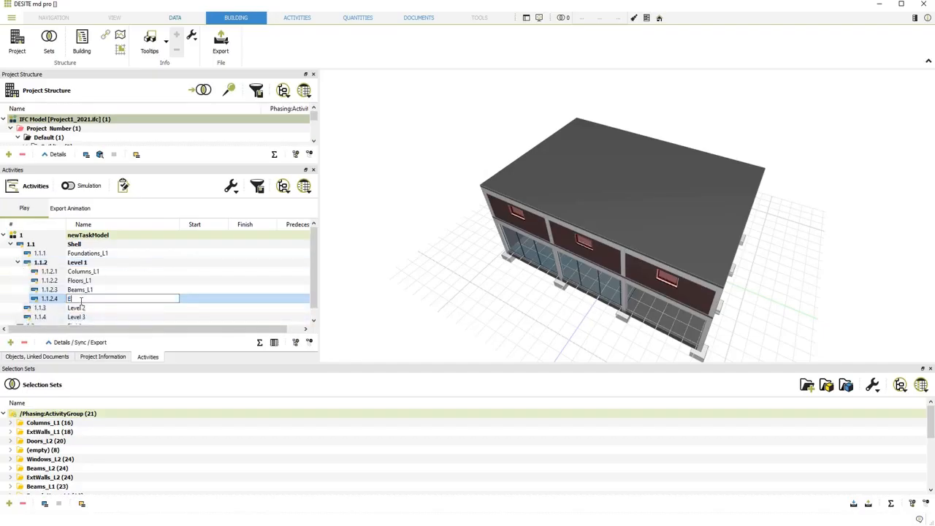
text(xtWalls_L1)
- Create a subtask under Level 2 and name it Floors_L2
click(86, 309)
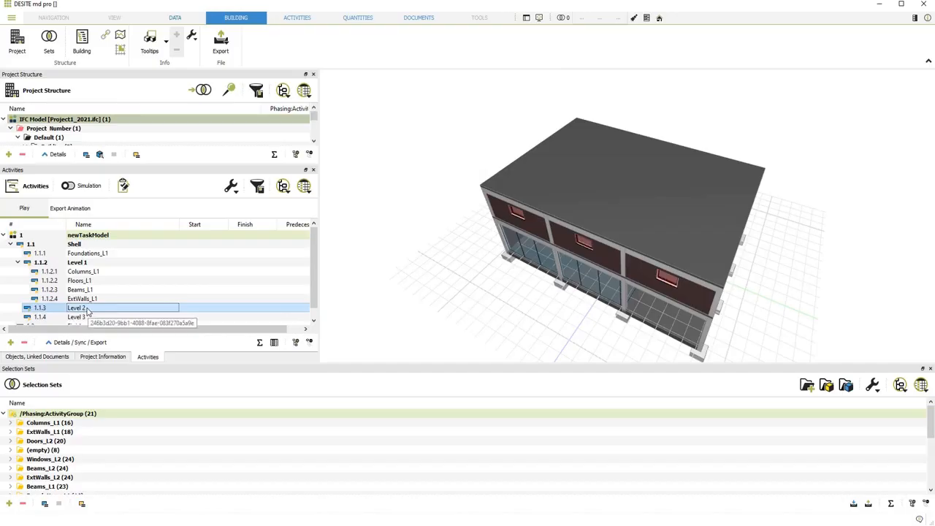
click(11, 343)
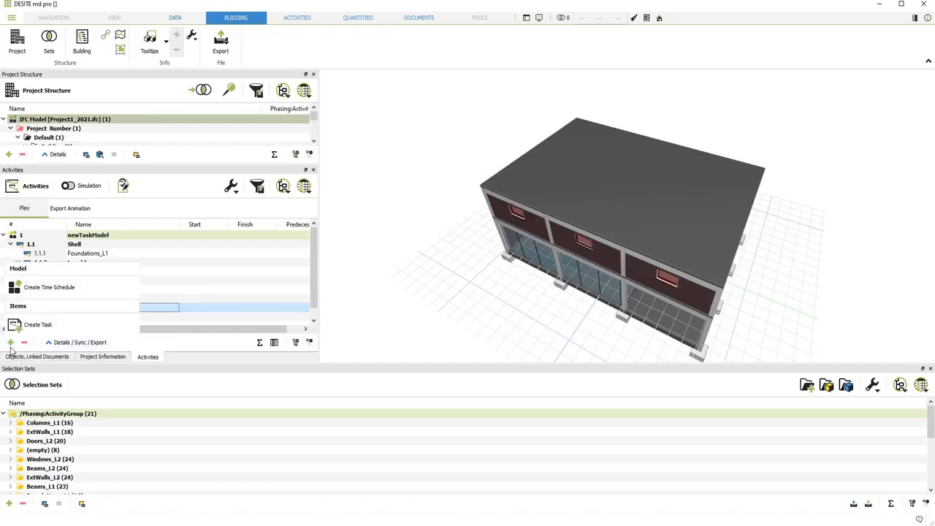
click(12, 325)
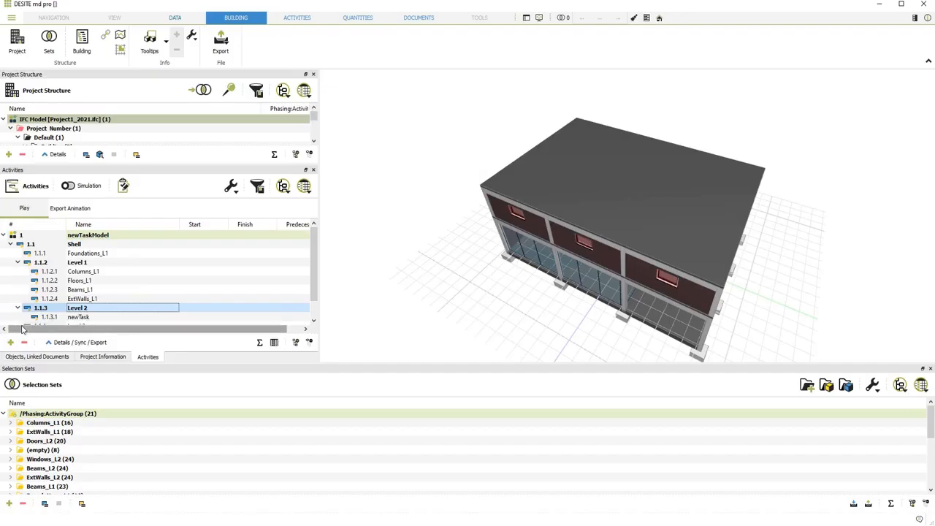
double_click(81, 321)
text(Floors)
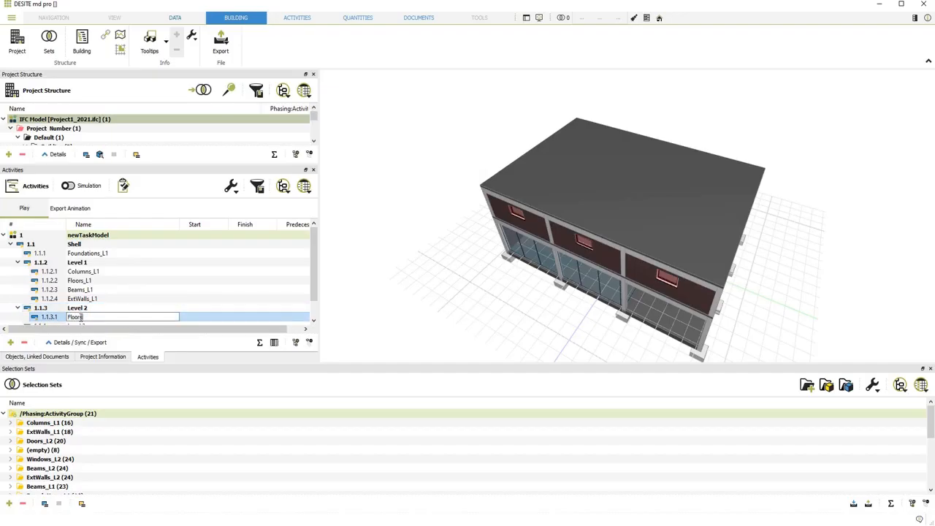
text(_L2)
- Create a second subtask under Level 2 and name it Stairs_L2
click(87, 309)
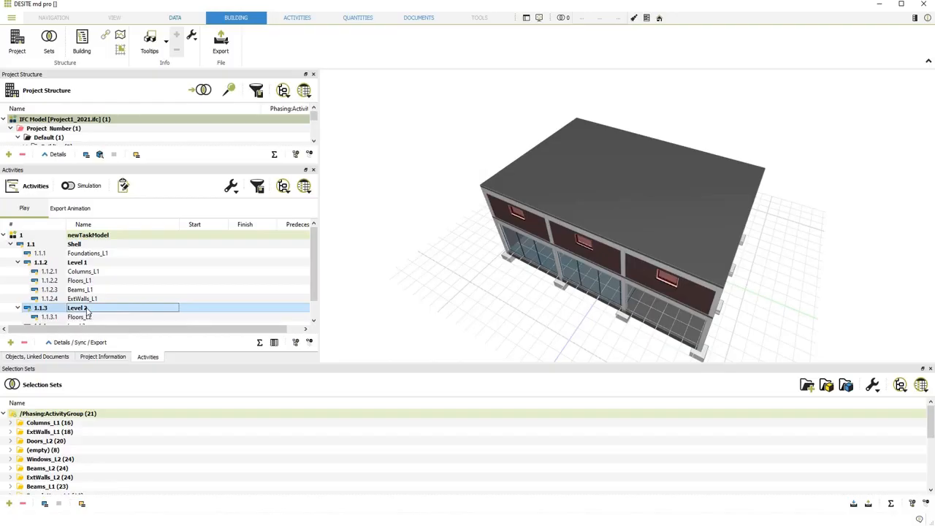
click(10, 342)
click(41, 327)
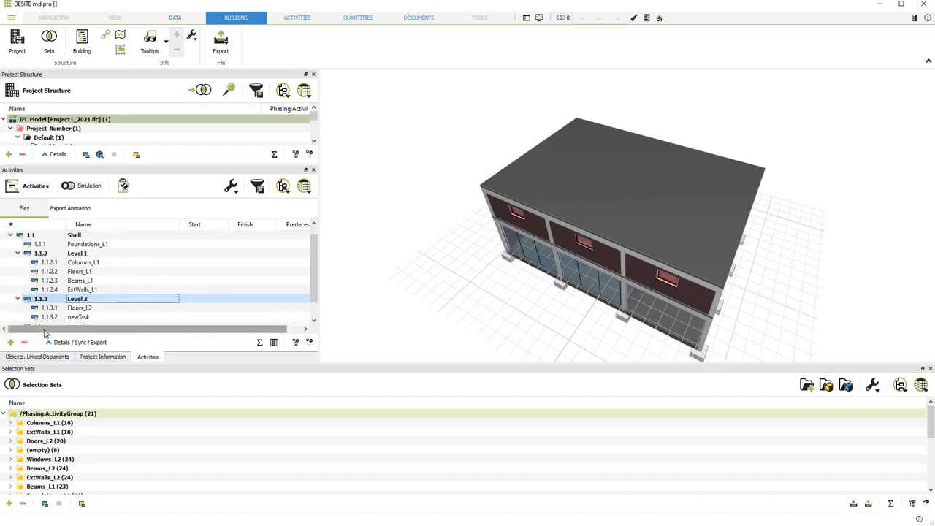
click(80, 319)
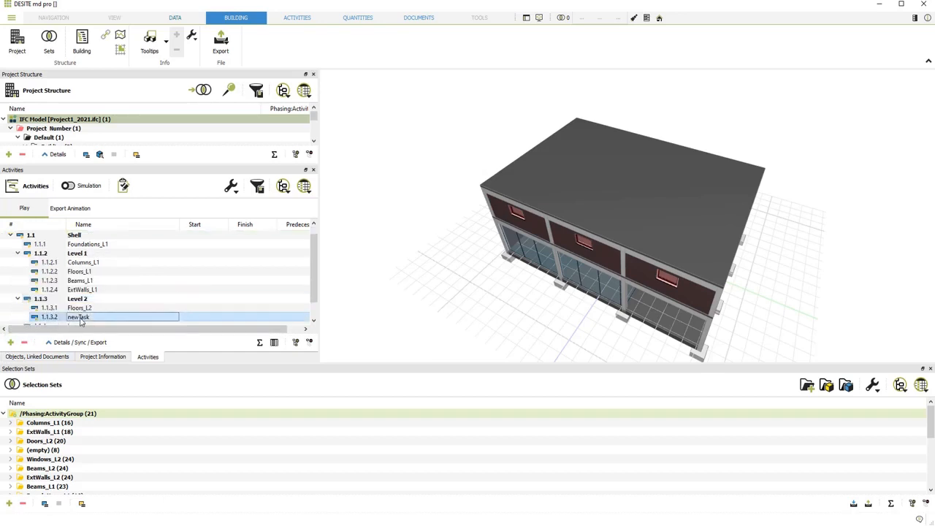
click(80, 320)
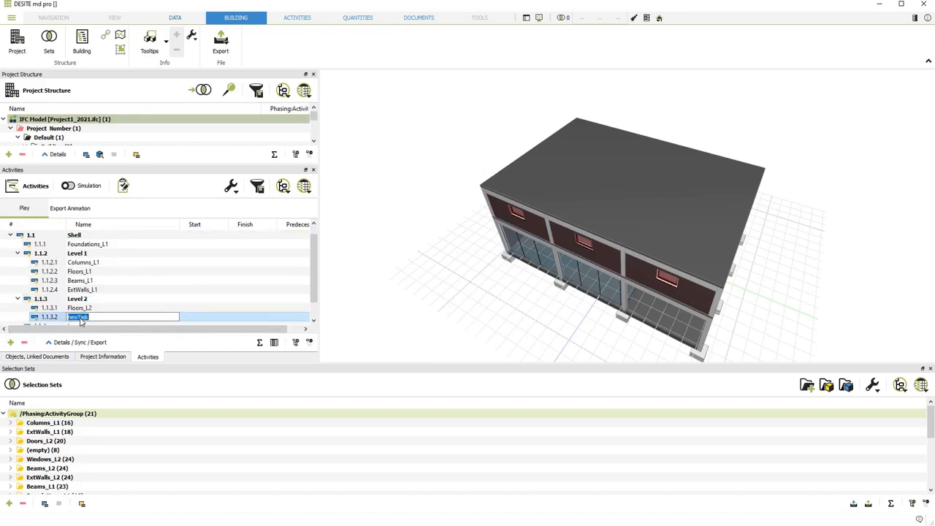
text(Stairs_L1)
key(BackSpace)
text(2)
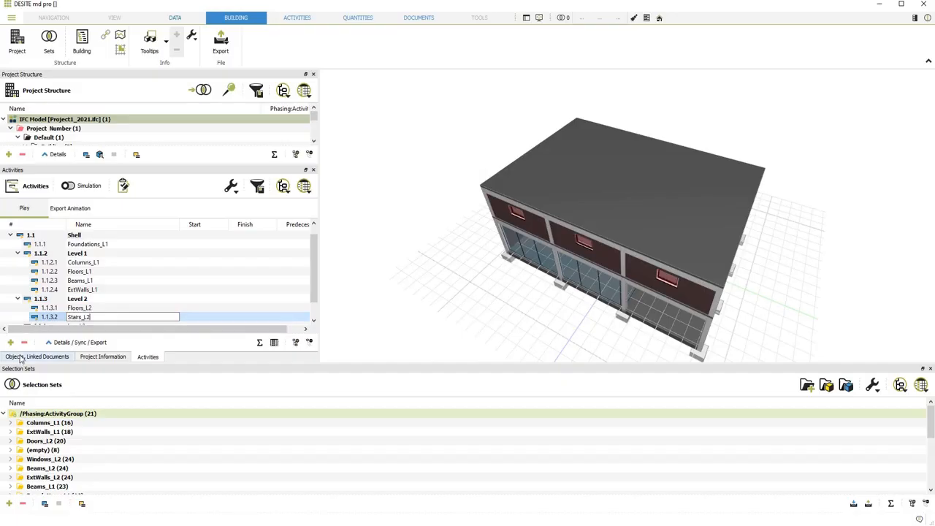
- Create a third subtask under Level 2 and name it Columns_L2
click(81, 298)
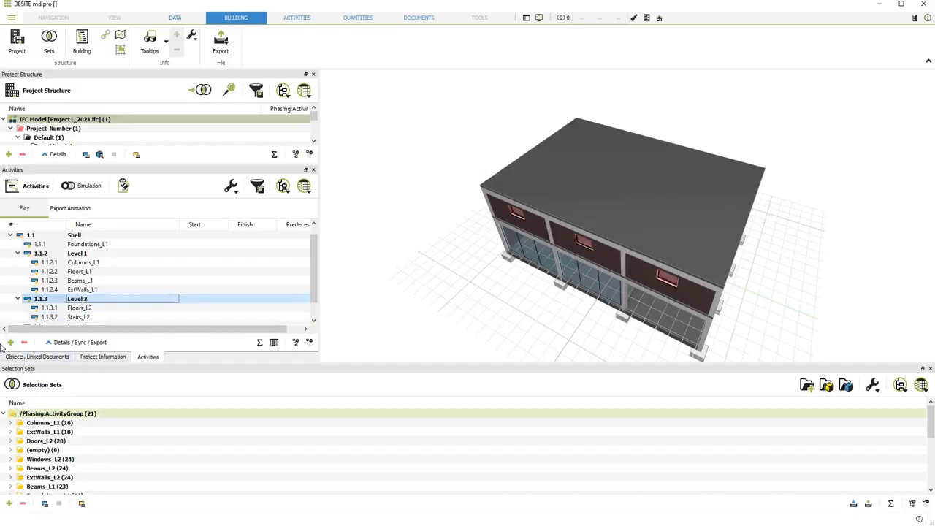
click(11, 343)
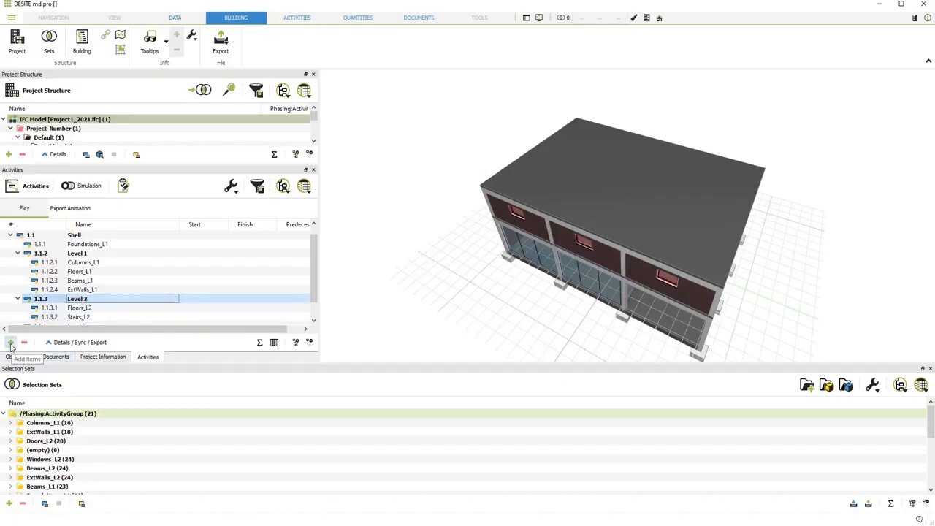
click(40, 324)
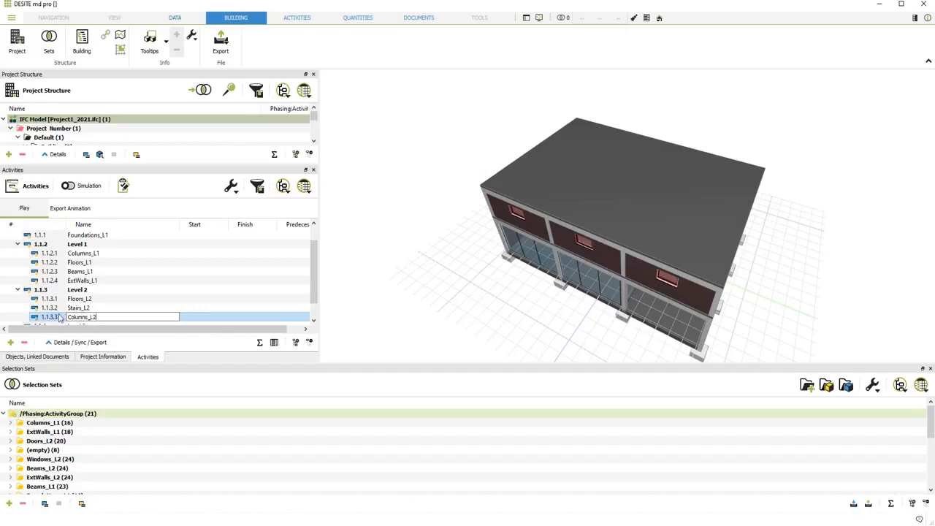
- Add a task named Beams_L2 under the Level 2 activity (1.1.3), after Columns_L2
click(57, 309)
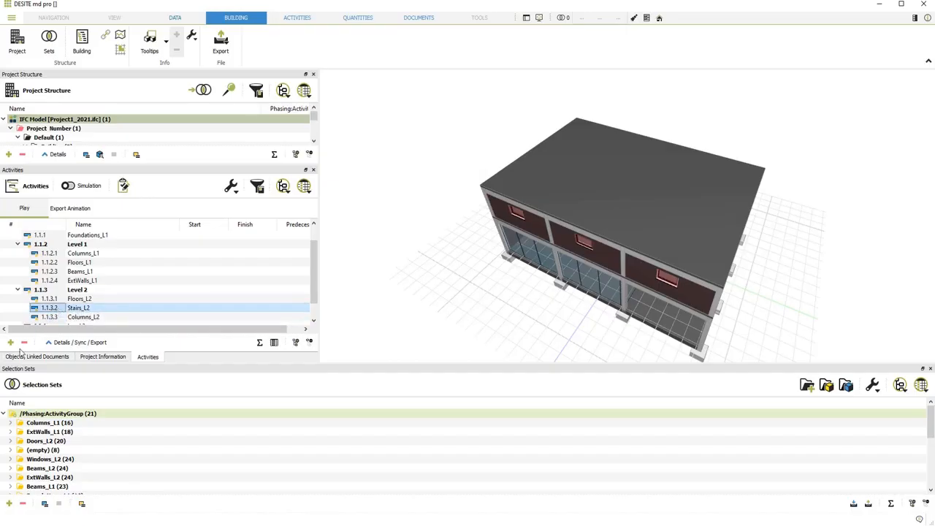
scroll(44, 331, right, 1)
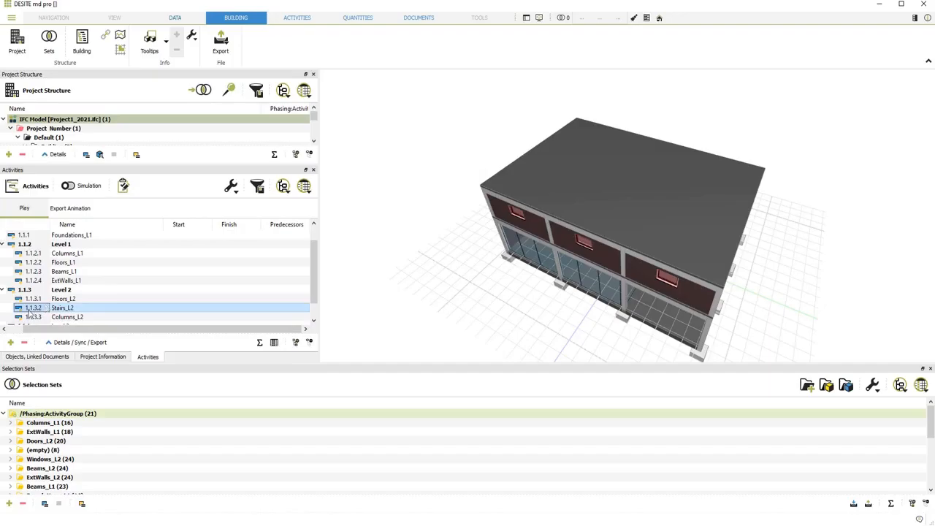
click(33, 316)
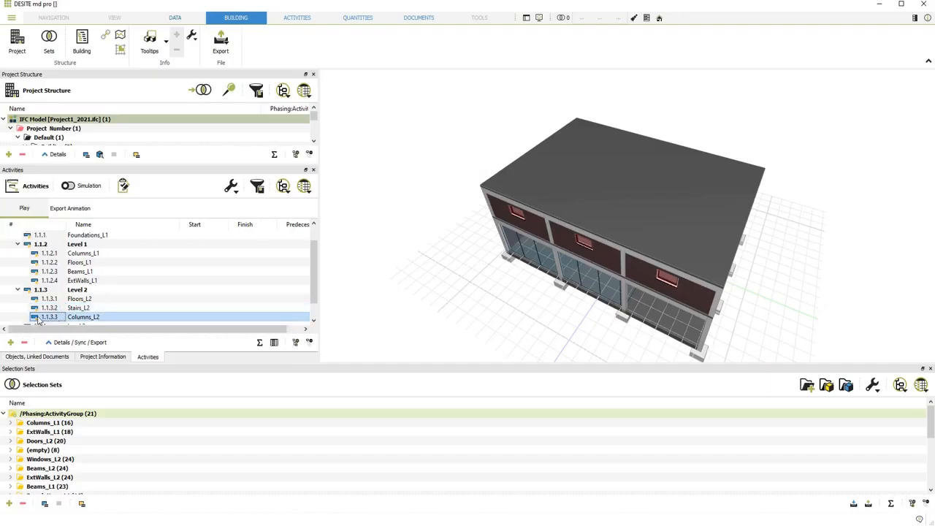
click(40, 289)
click(10, 342)
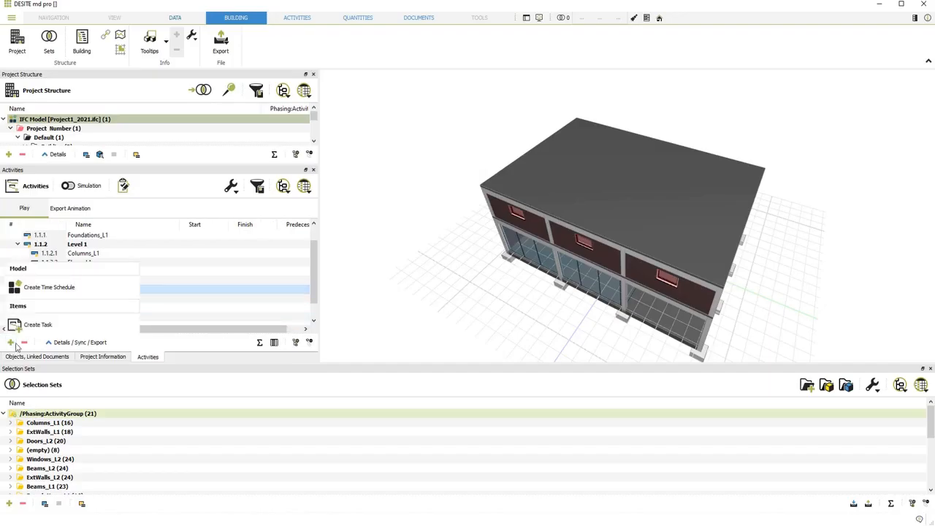
click(36, 325)
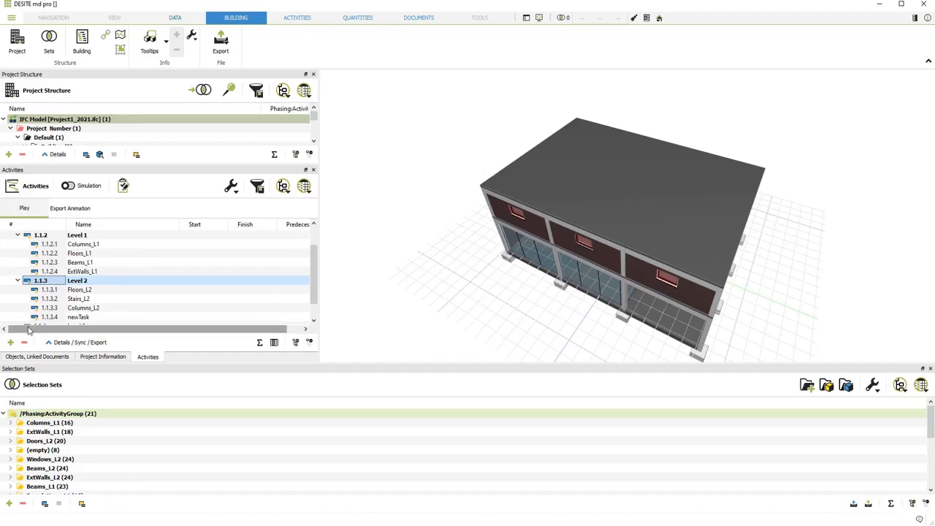
double_click(85, 319)
text(B)
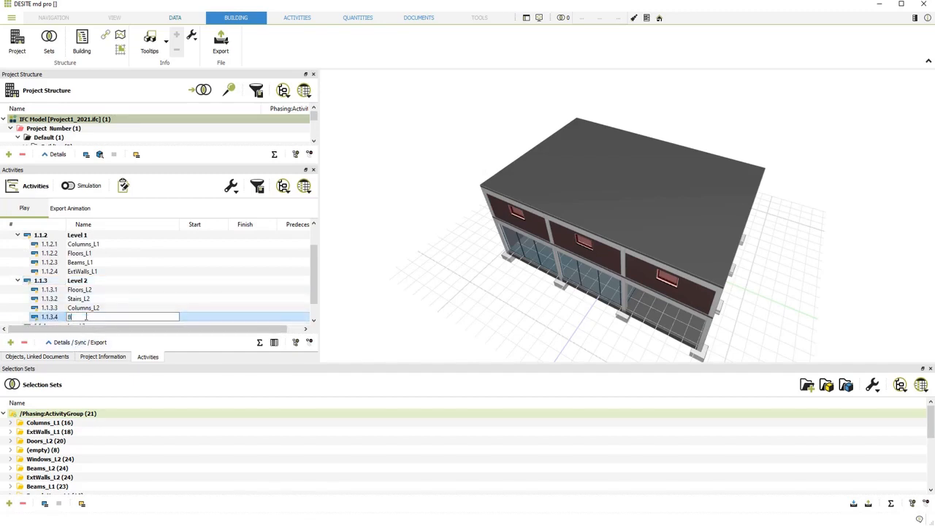
text(eams_L2)
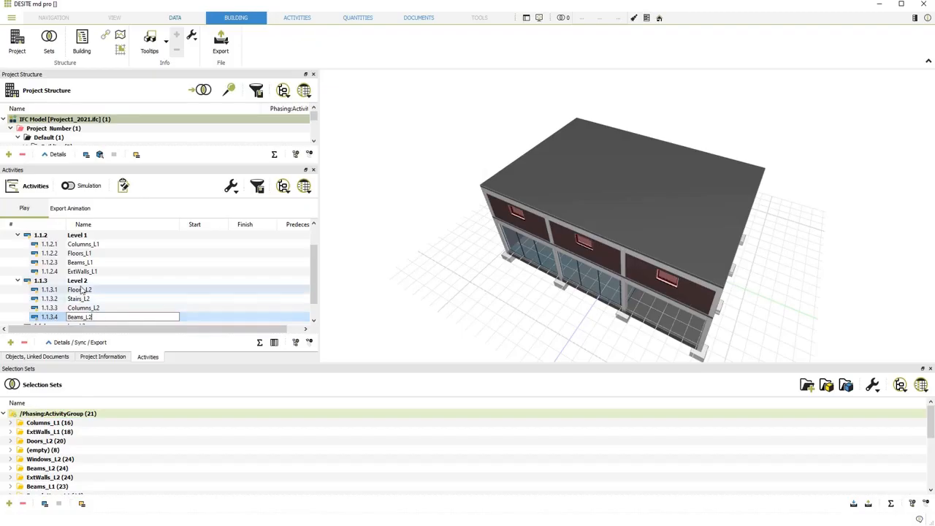
- Add a task named ExtWalls_L2 under the Level 2 activity (1.1.3)
click(81, 284)
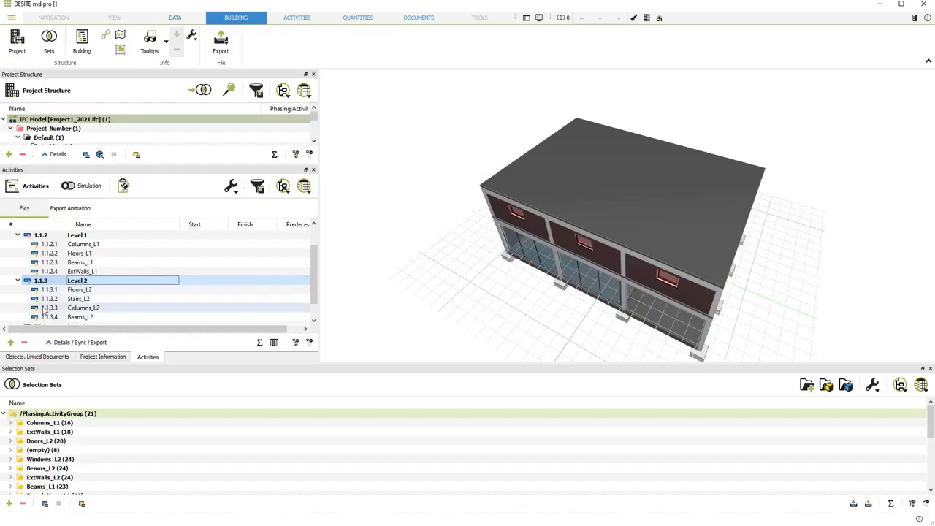
click(10, 343)
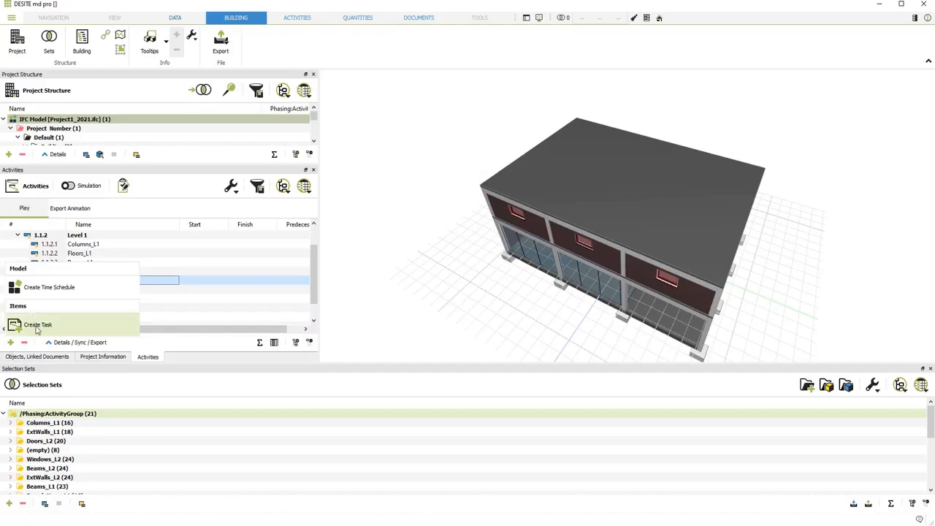
click(33, 324)
click(79, 317)
click(82, 317)
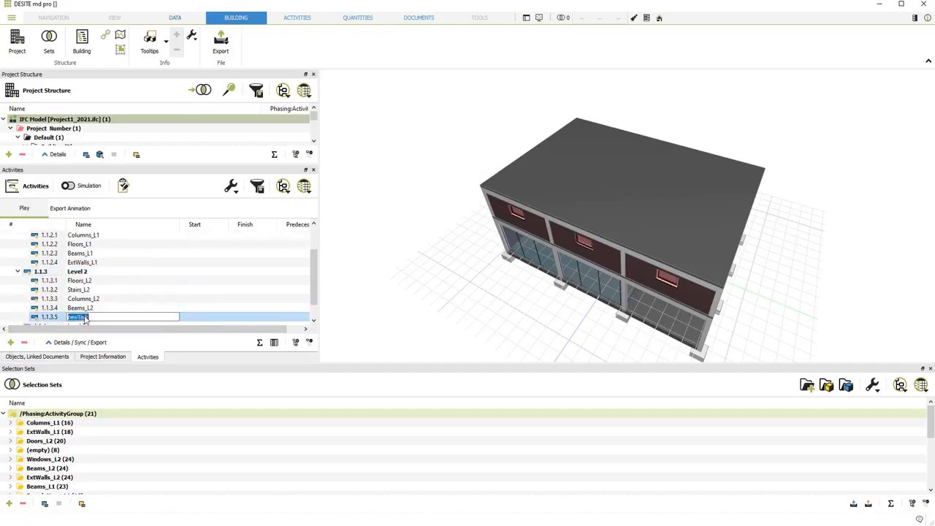
text(ExtWalls_L2)
click(86, 271)
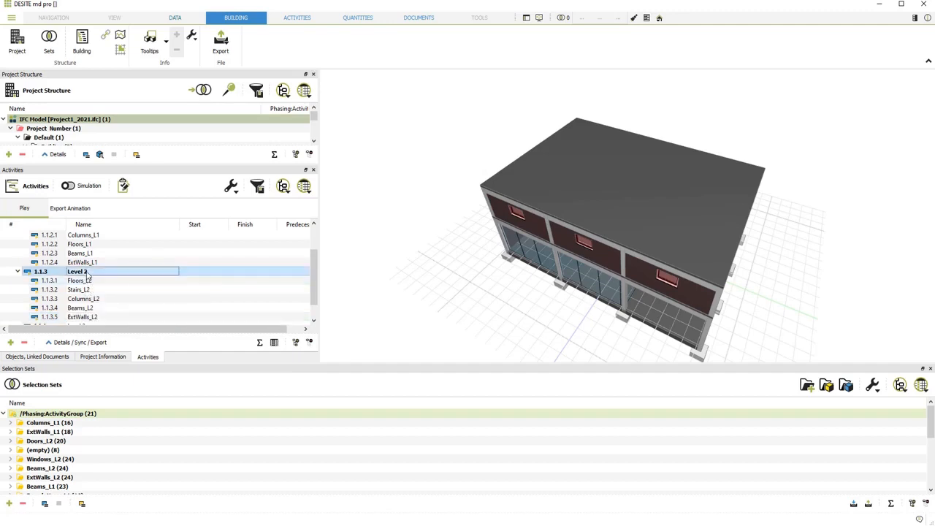
- Add a task named Floors_L3 under the Level 3 activity (1.1.4)
scroll(86, 273, down, 1)
click(79, 309)
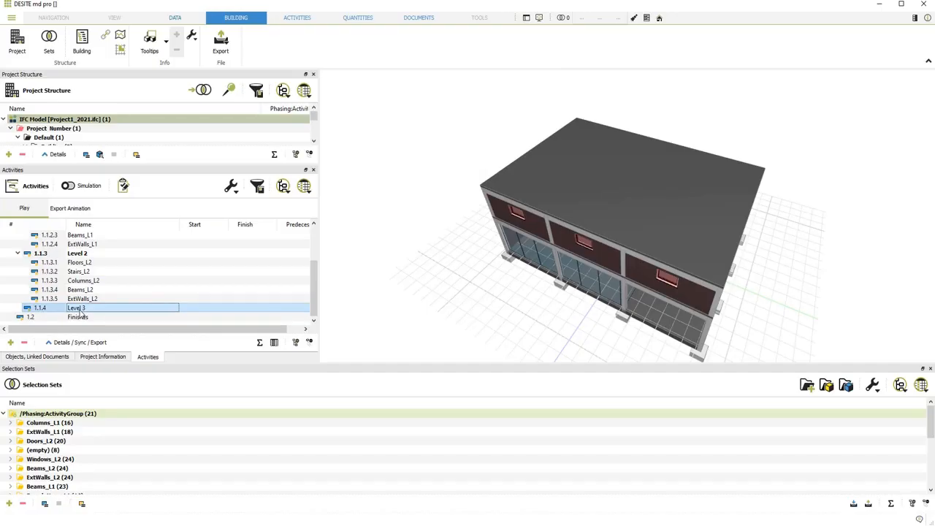
click(10, 341)
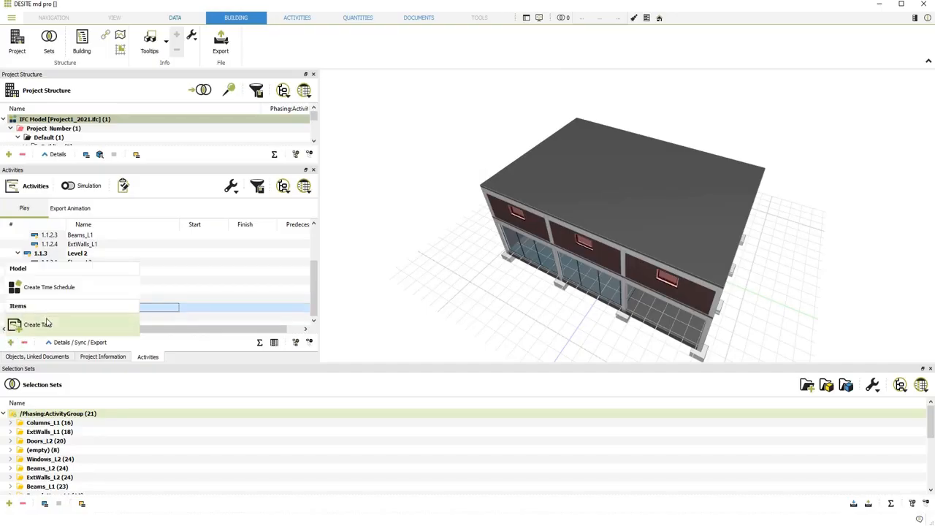
click(47, 322)
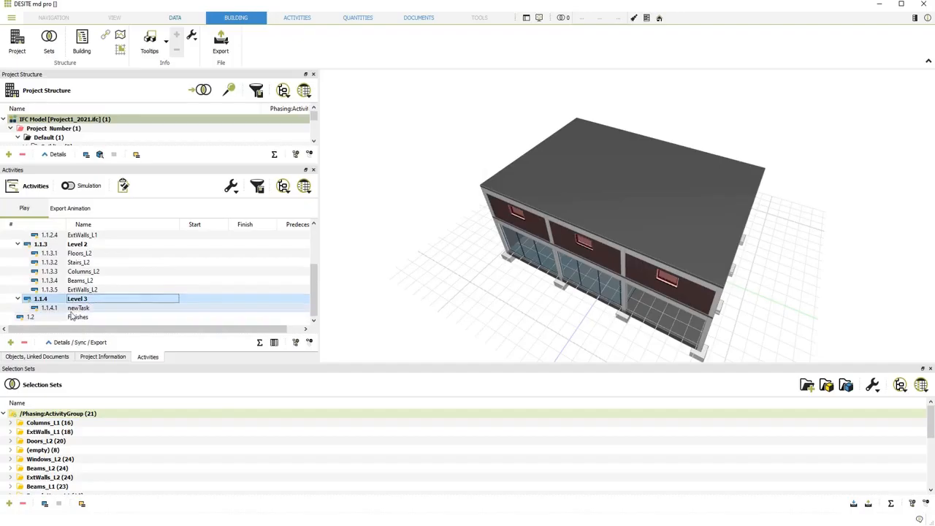
double_click(78, 308)
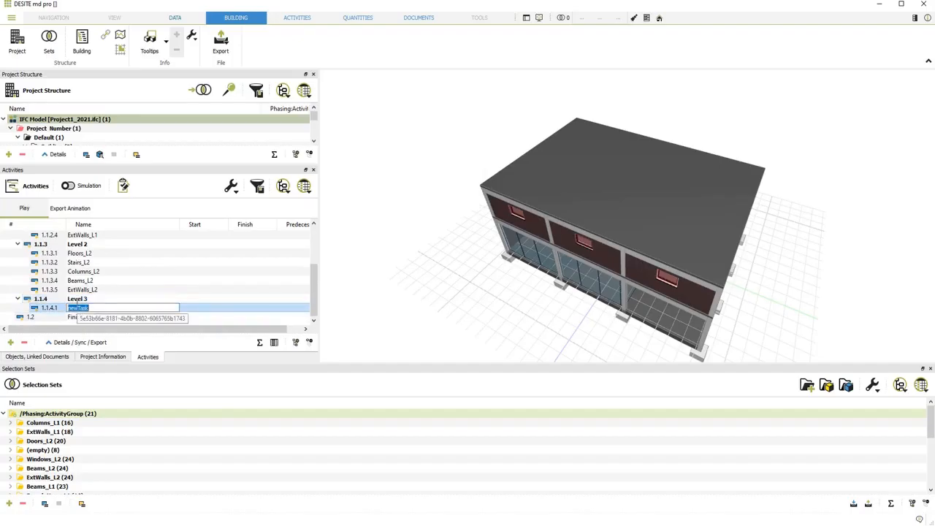
text(Floors_L3)
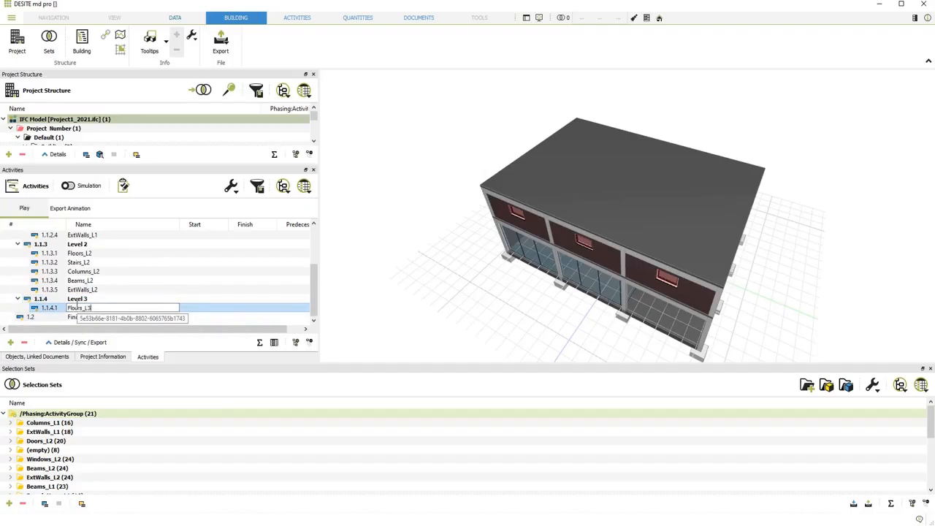
click(93, 300)
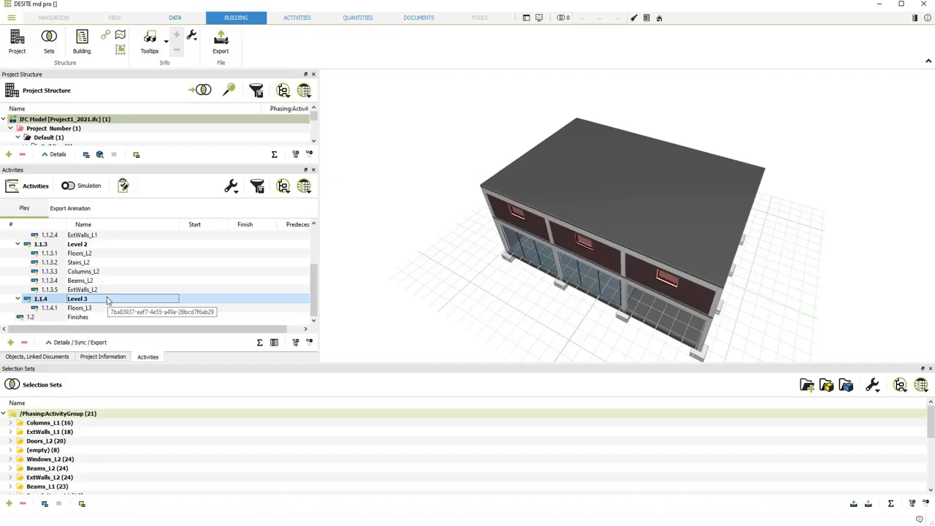
- Add a subtask named Level 1 under the Finishes activity
click(88, 319)
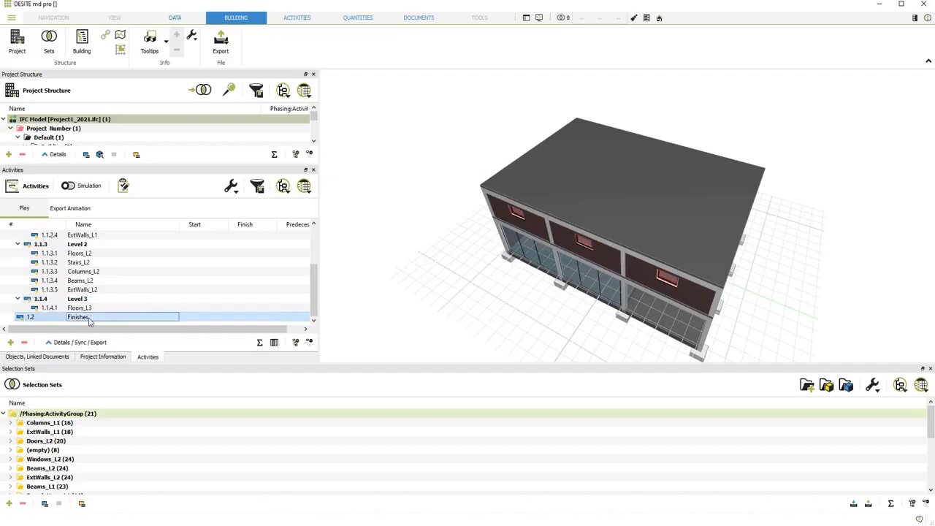
click(10, 342)
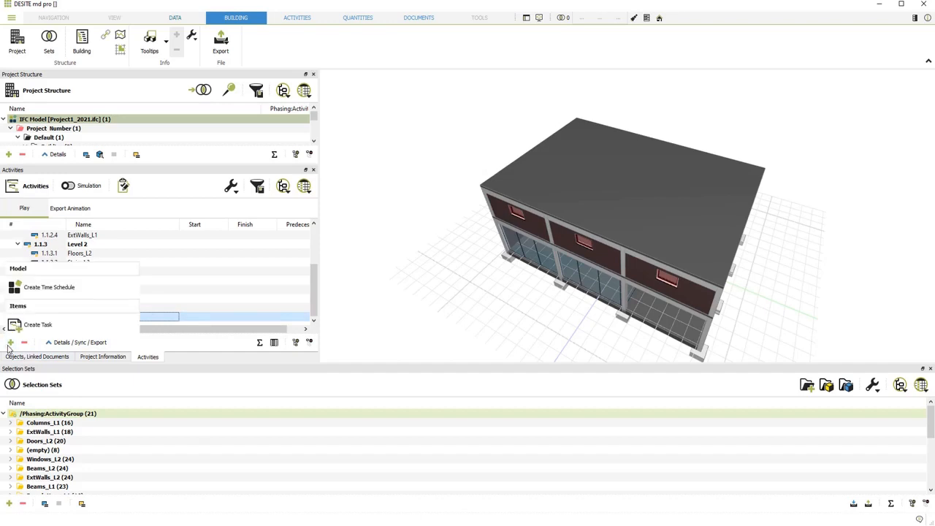
click(60, 325)
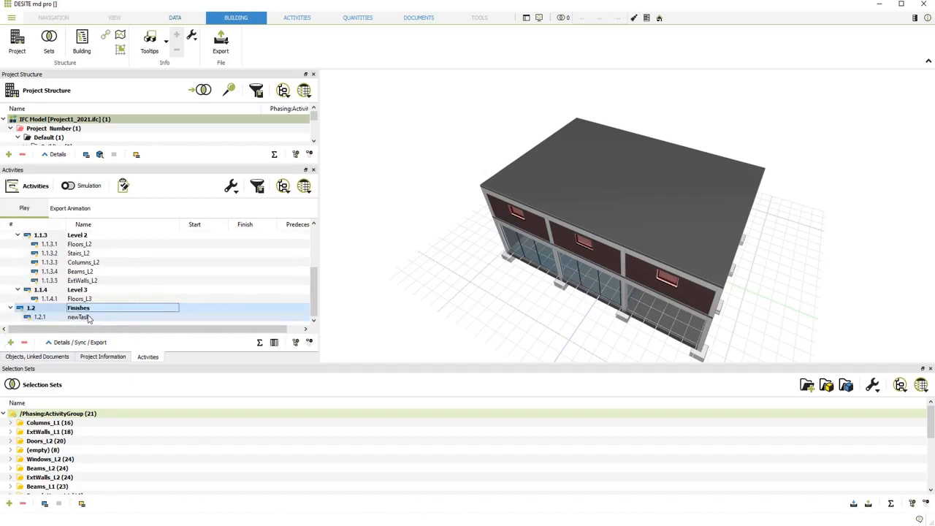
double_click(88, 318)
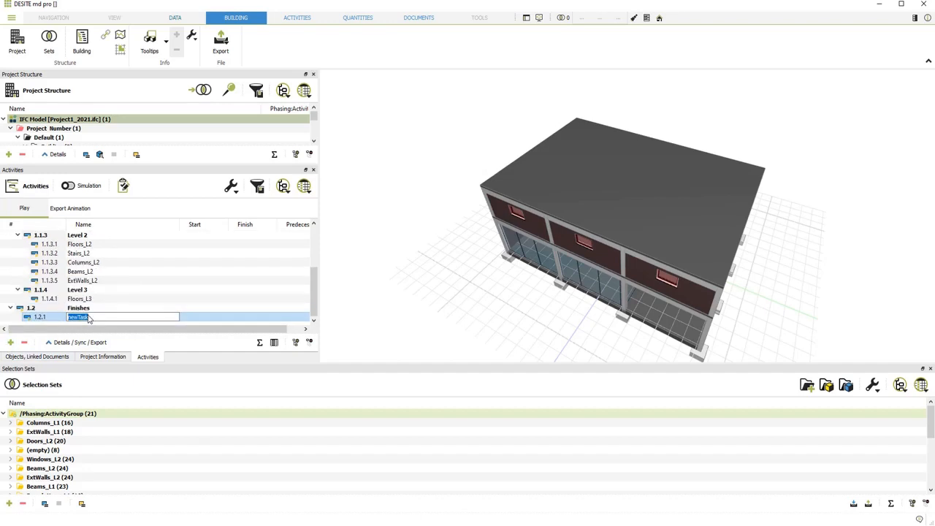
text(Level 1)
- Add a second subtask under the Finishes activity and name it Level 2
click(78, 308)
click(11, 342)
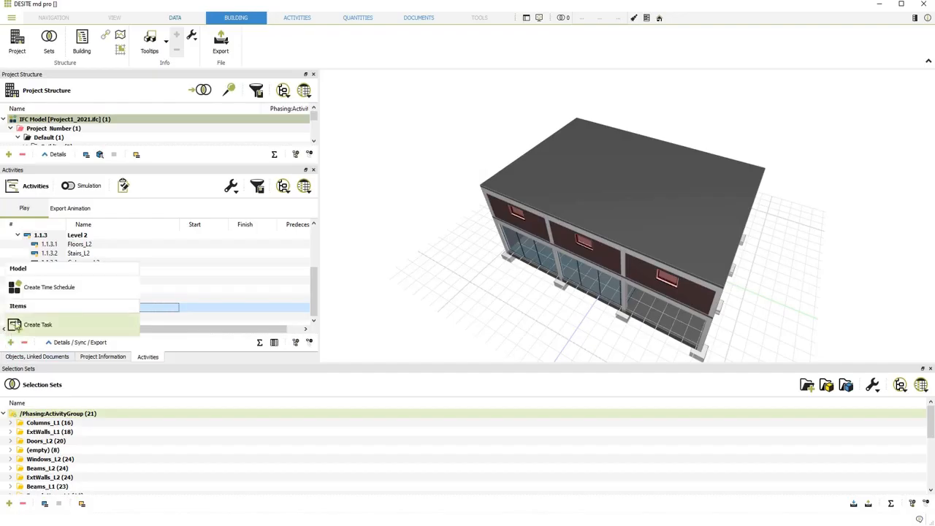
click(26, 323)
click(76, 320)
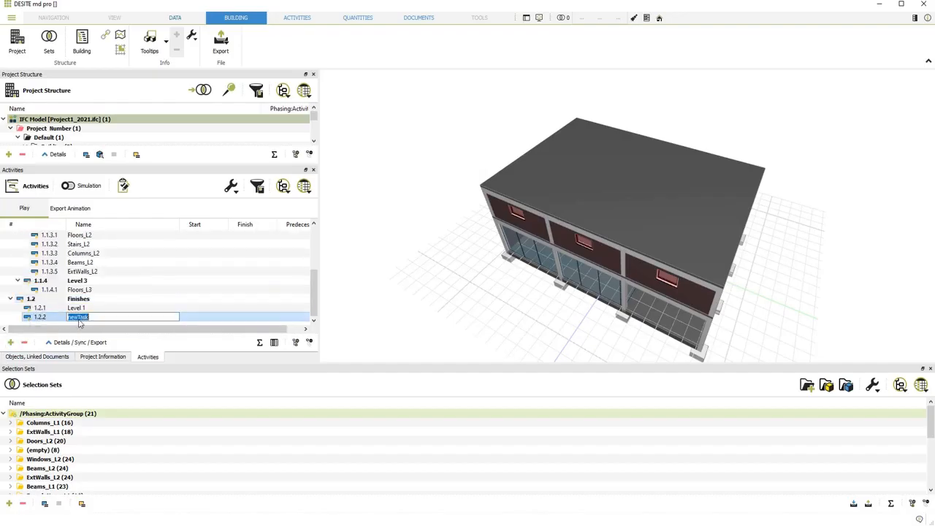
text(Level 2)
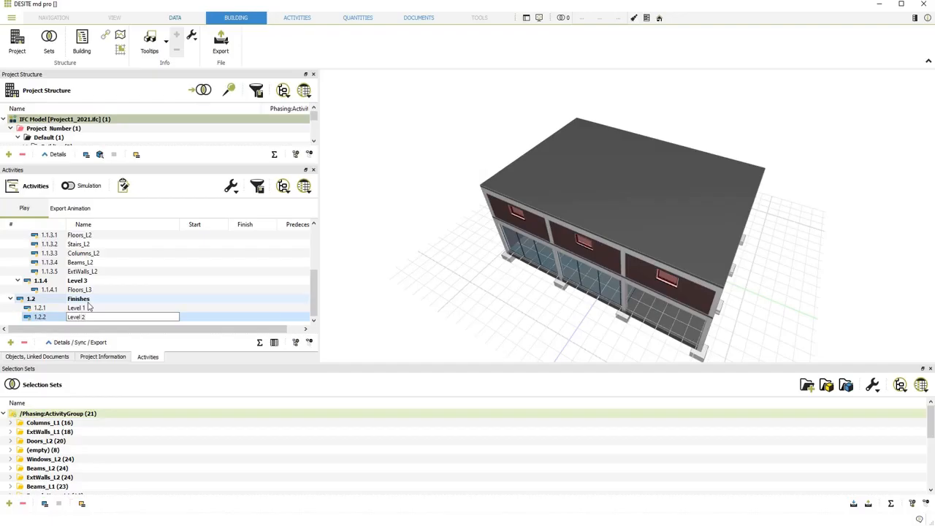
- Add a task named CurtainWalls_L1 under Level 1 of the Finishes activity
click(91, 309)
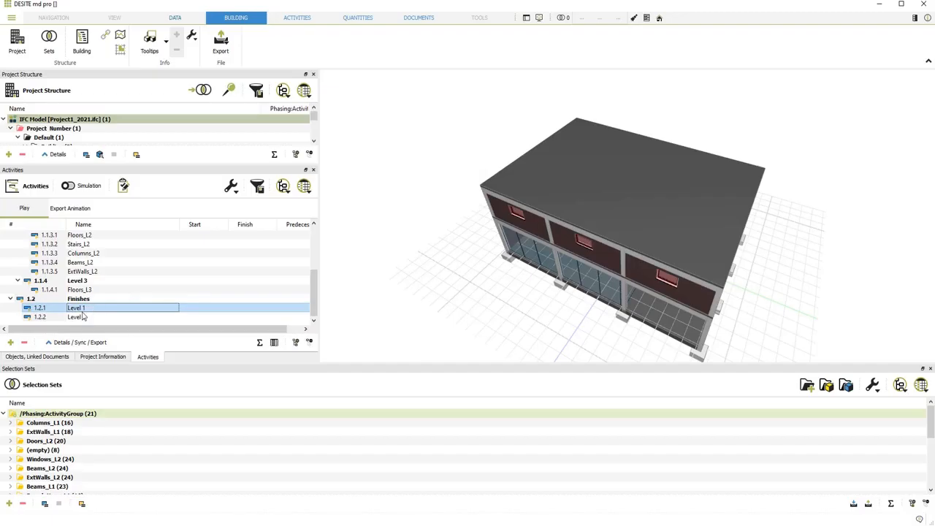
click(10, 345)
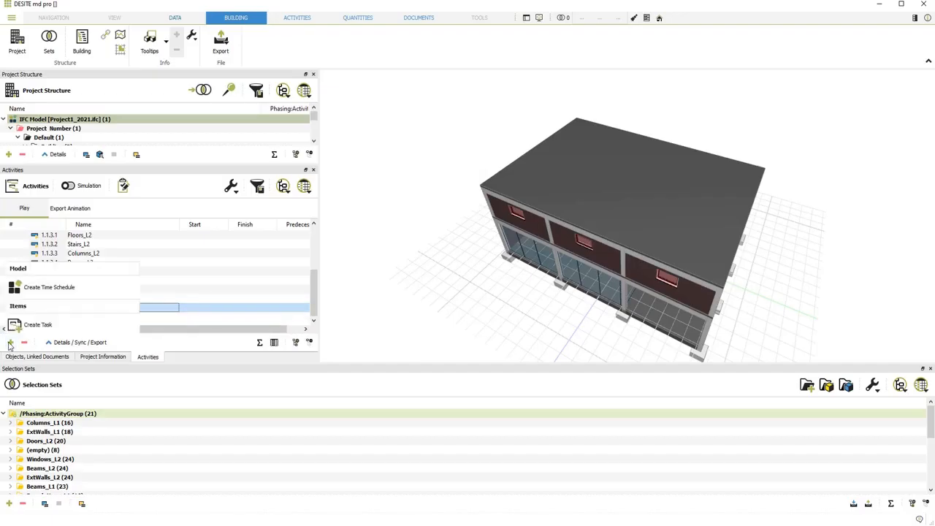
click(29, 326)
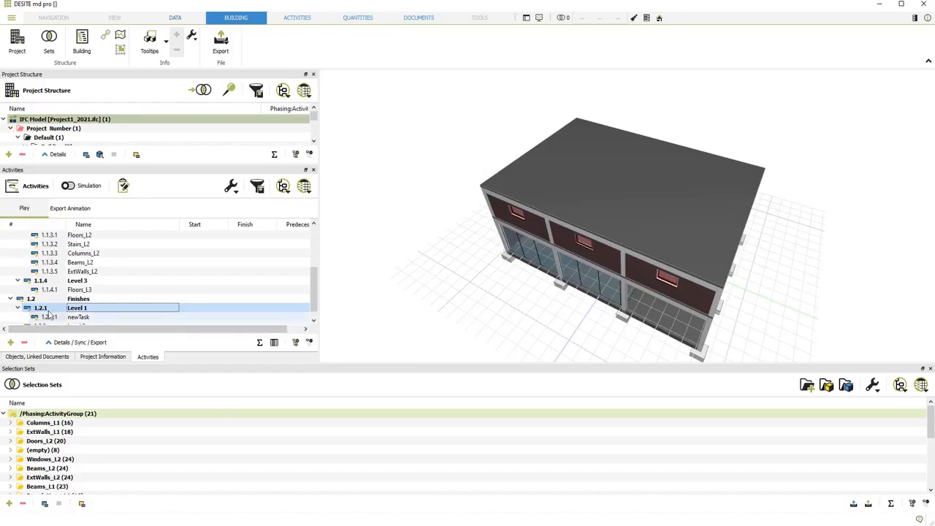
scroll(28, 330, down, 1)
click(78, 307)
click(77, 308)
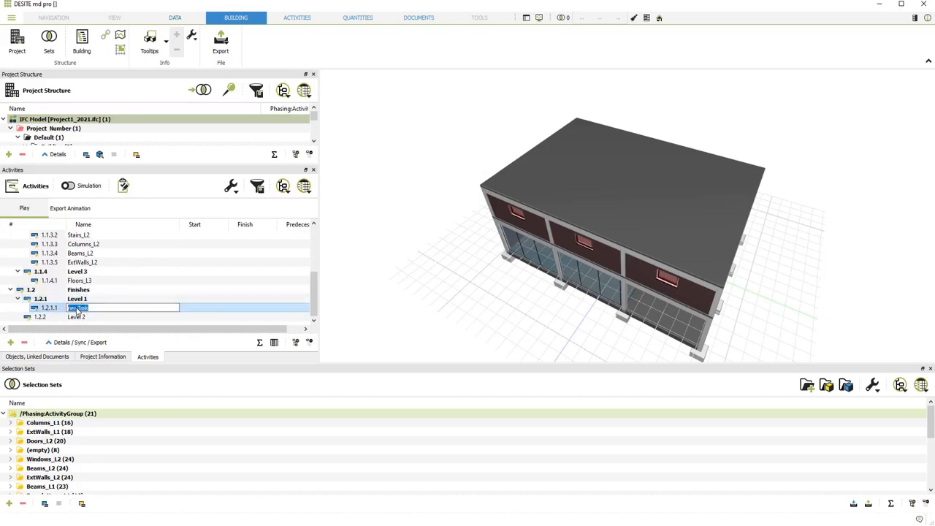
text(CurtainWalls_L1)
- Add a task named Railings_L1 under Level 1 of the Finishes activity
click(90, 300)
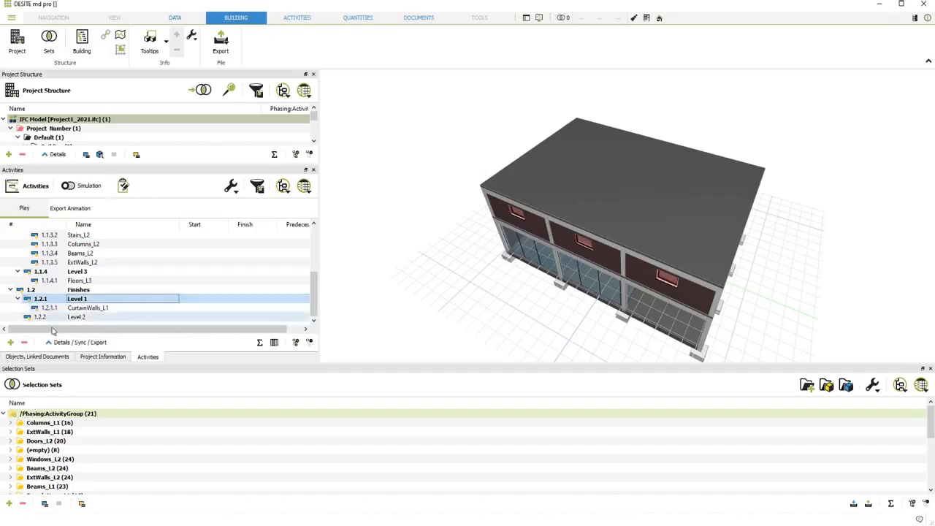
click(11, 343)
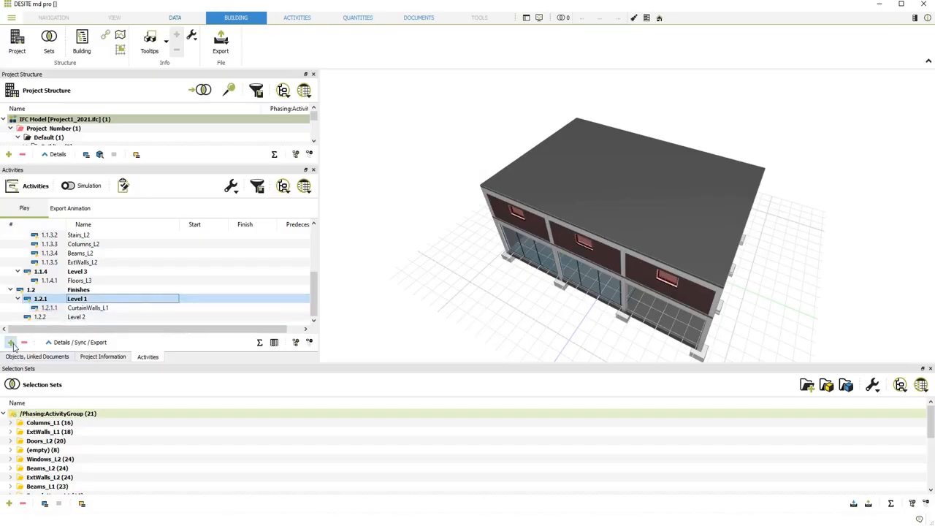
click(33, 332)
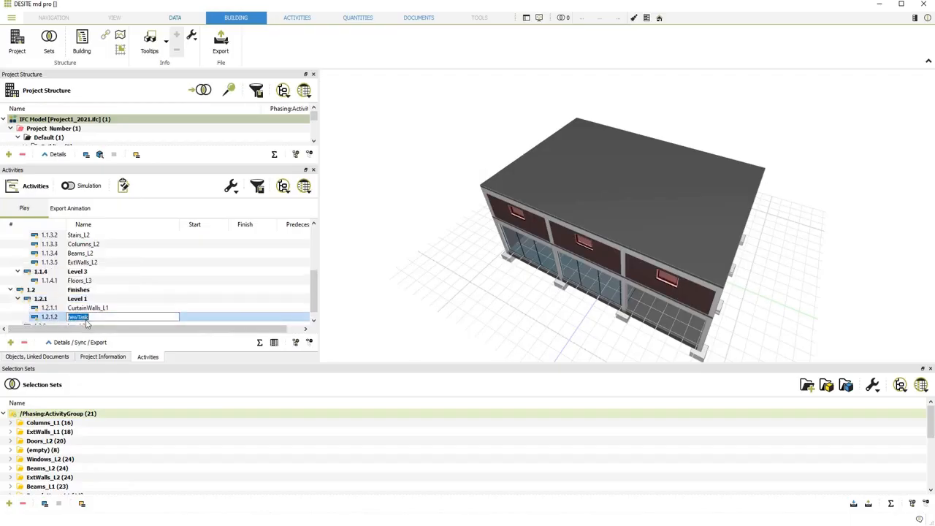
text(Railings_)
key(BackSpace)
text(_L1)
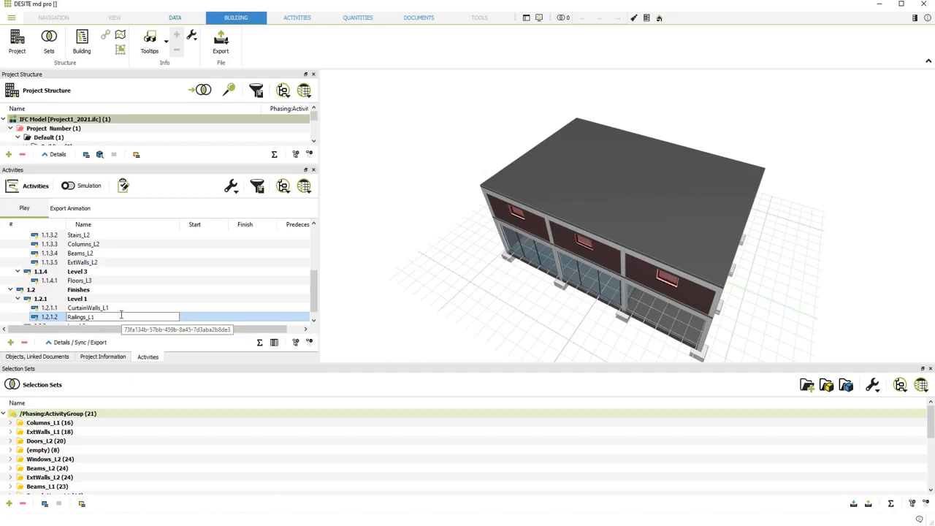
- Add a task named IntWalls_L1 under Level 1 of the Finishes activity
click(102, 299)
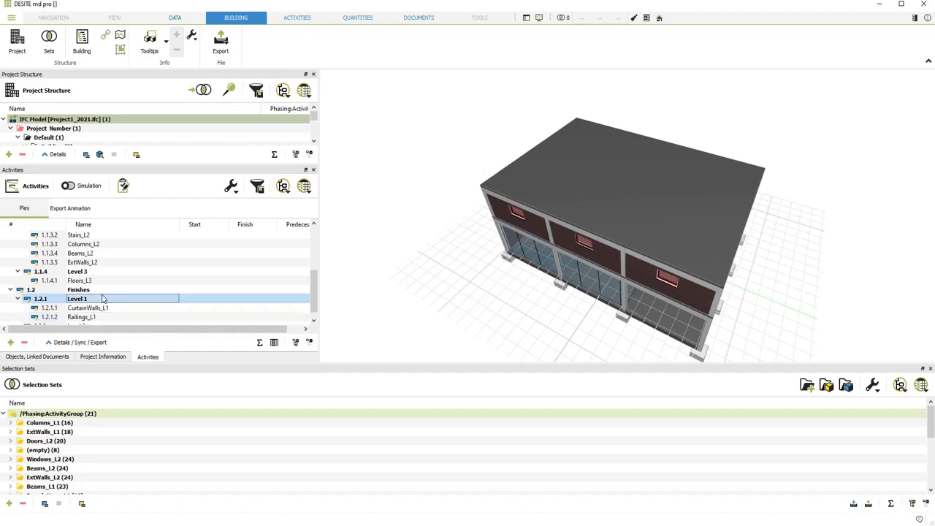
click(11, 342)
click(56, 324)
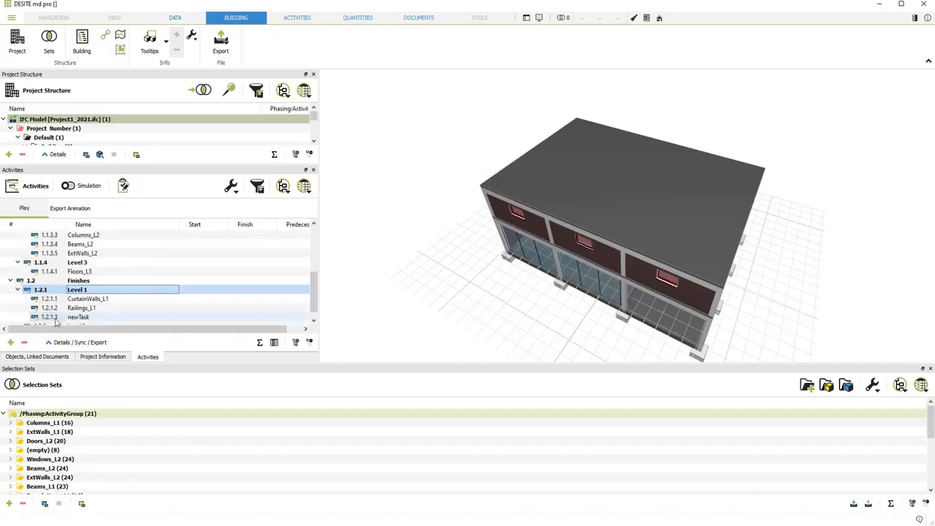
double_click(81, 317)
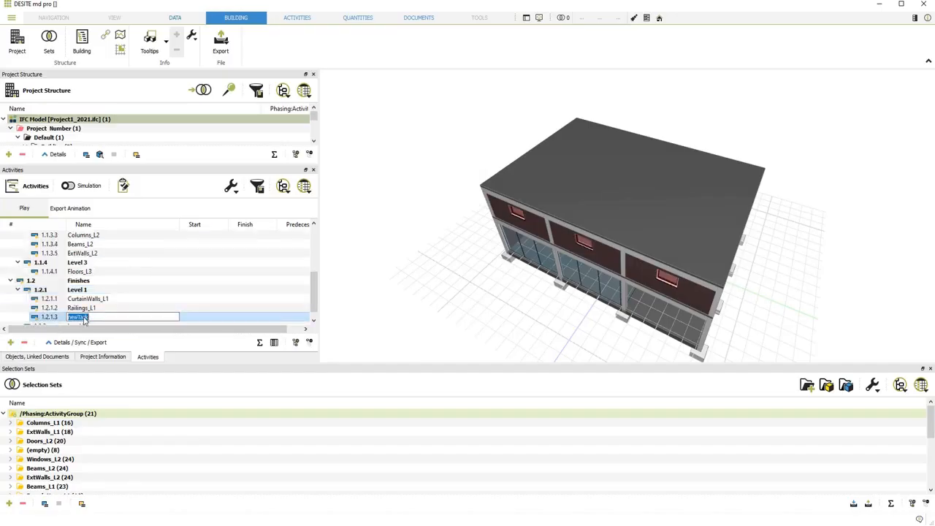
text(IntWalls_L1)
- Add a task named Windows_L1 under Level 1 of the Finishes activity
click(78, 290)
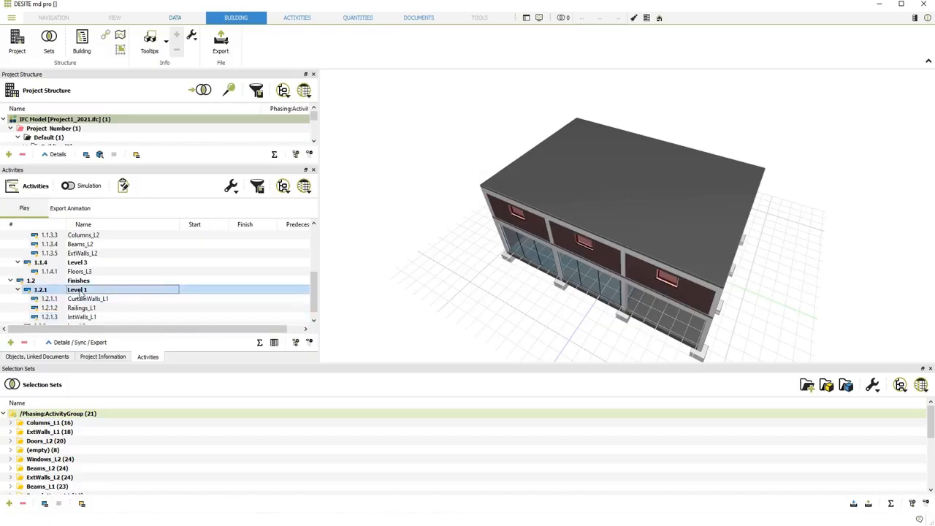
click(10, 342)
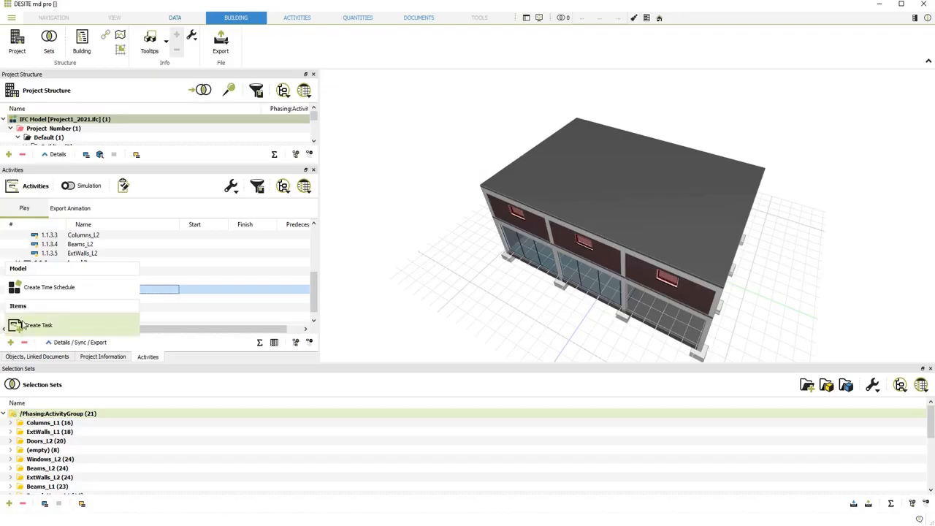
click(22, 324)
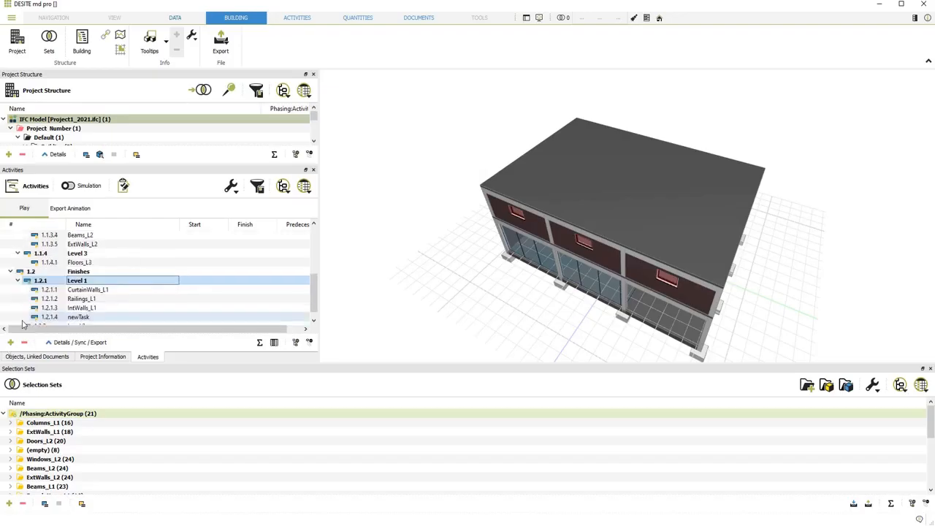
double_click(76, 318)
text(Wi)
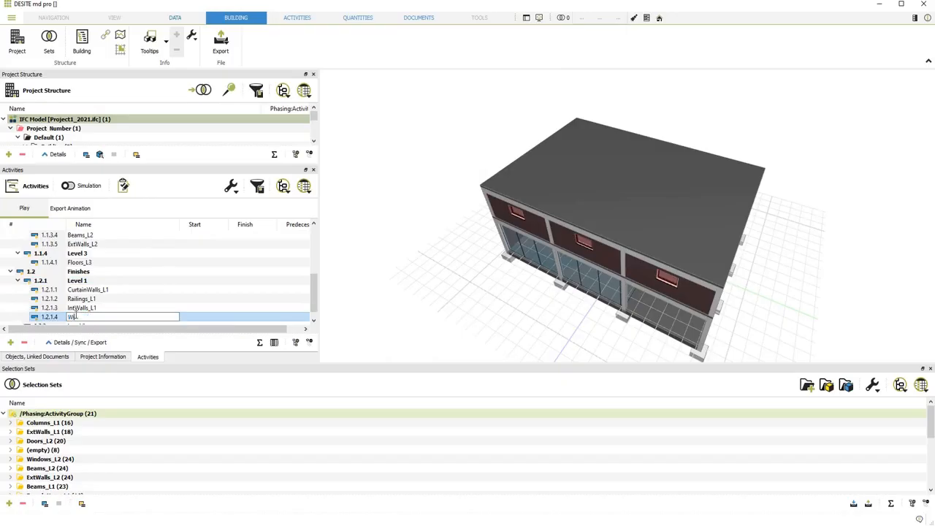
text(ndows_L1)
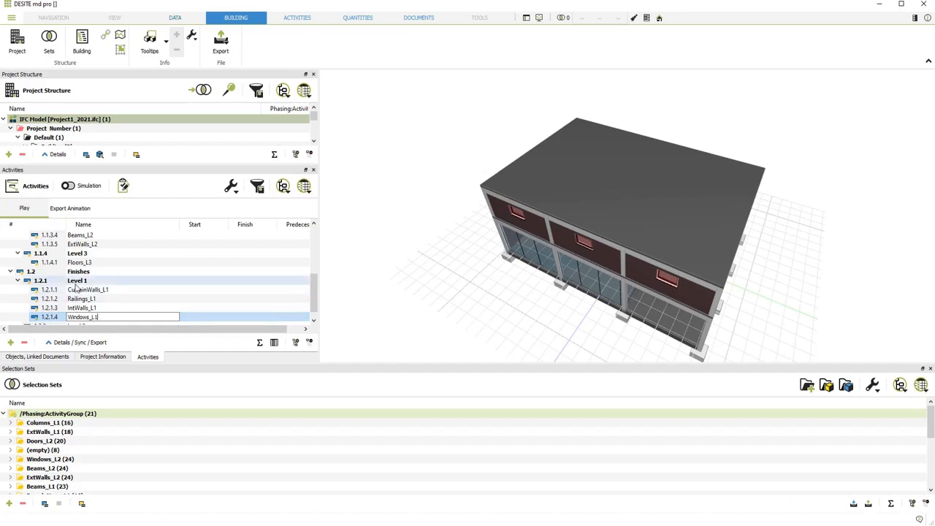
- Add a task named Doors_L1 under Level 1 of the Finishes activity
click(73, 280)
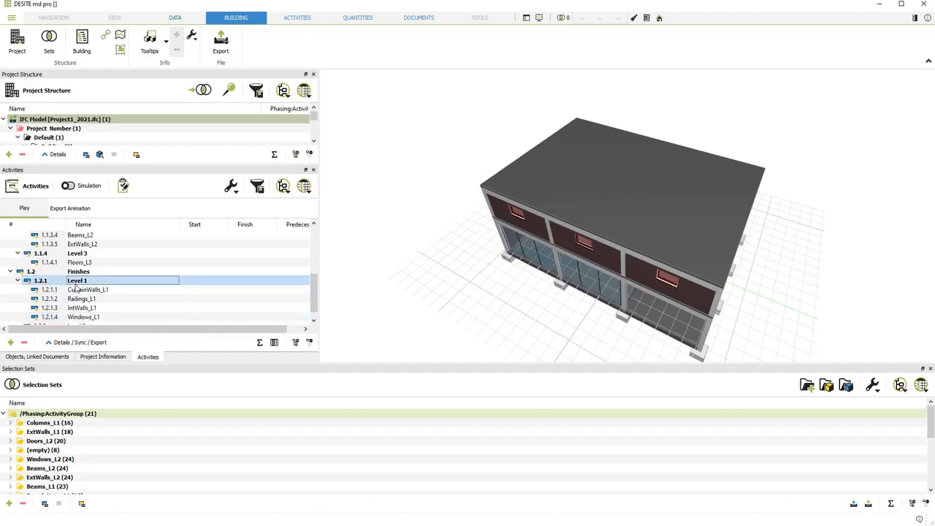
click(11, 343)
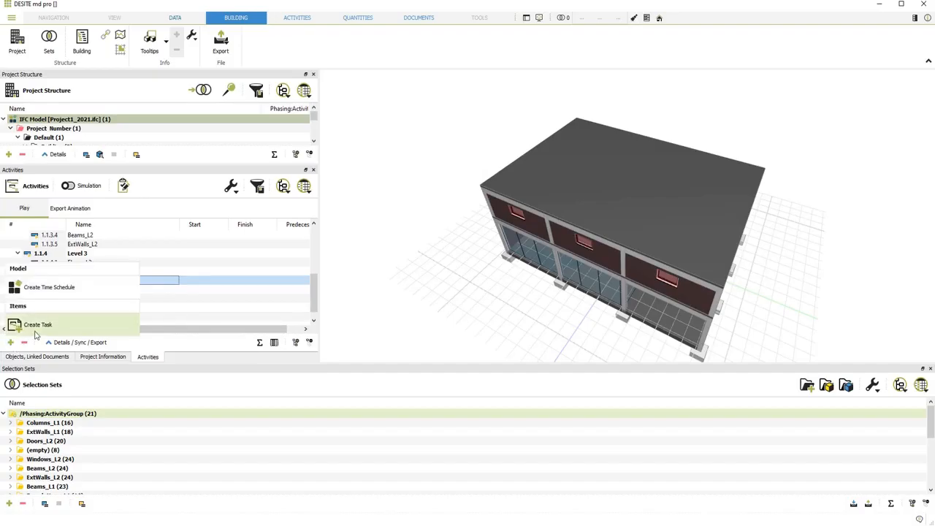
click(33, 326)
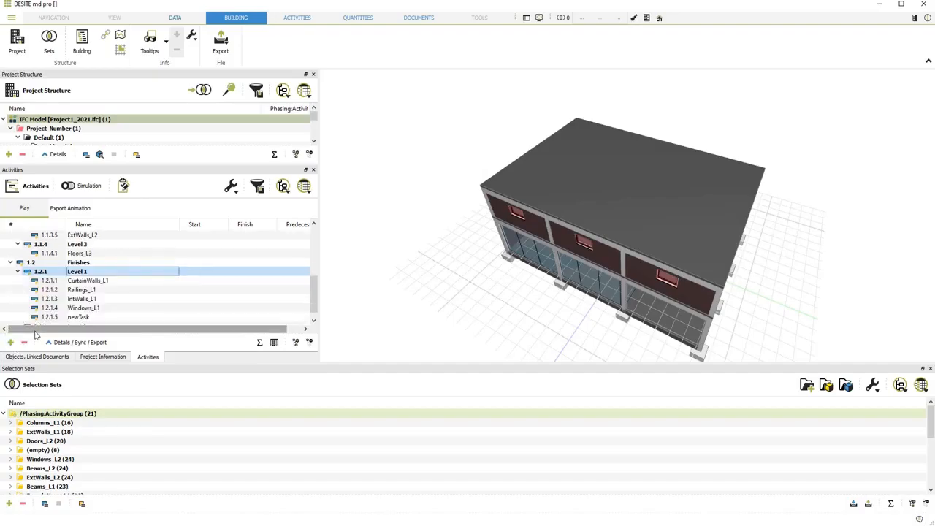
double_click(84, 317)
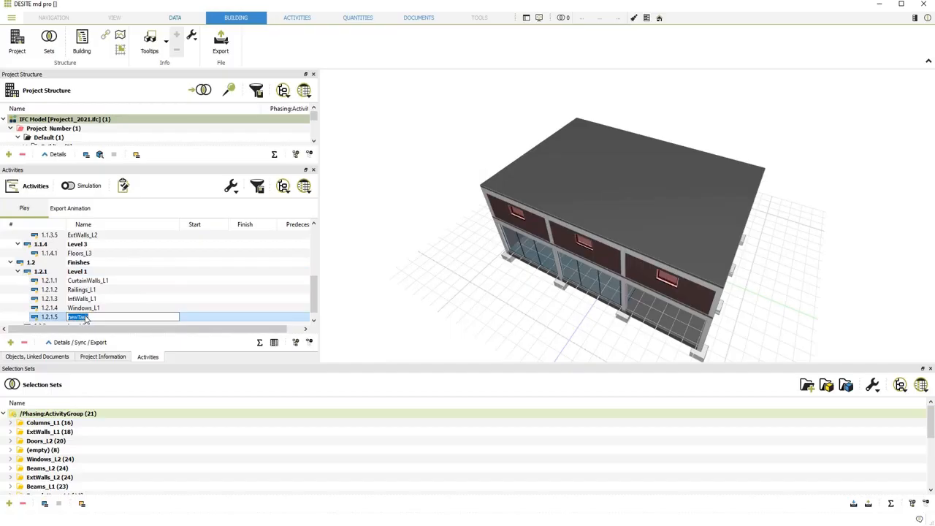
text(Doors_L1)
click(95, 272)
- Add a task named Railings_L2 under Level 2 of the Finishes activity
scroll(95, 274, down, 1)
click(72, 318)
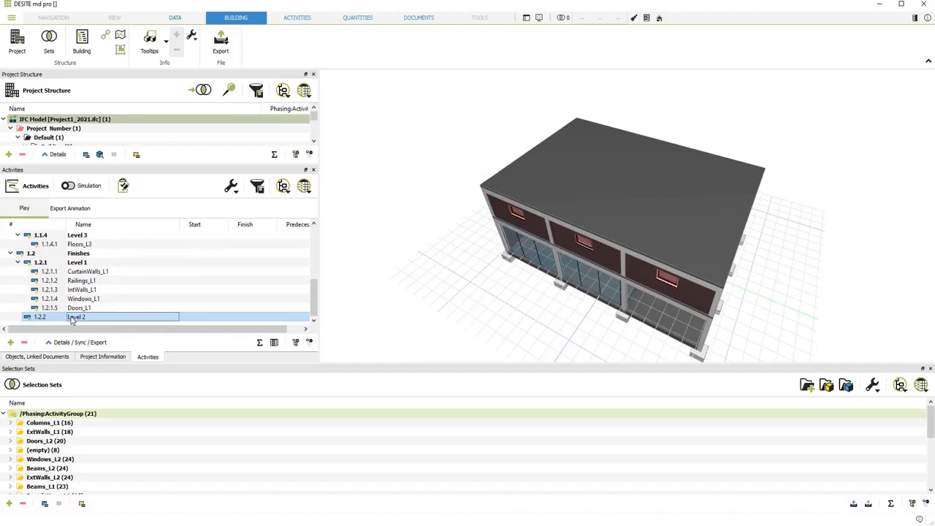
right_click(72, 318)
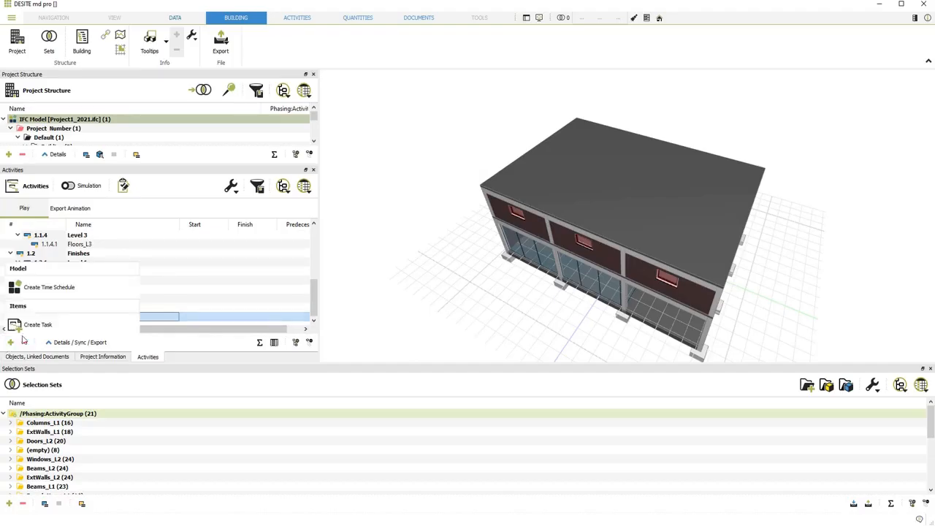
click(73, 319)
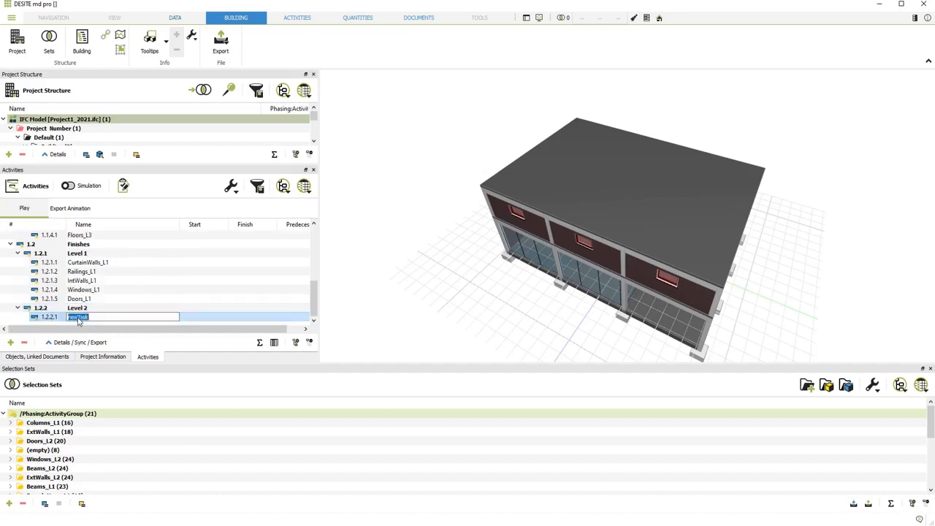
text(Railings_L2)
key(Return)
- Add a task named IntWalls_L2 under Level 2 of the Finishes activity
click(112, 310)
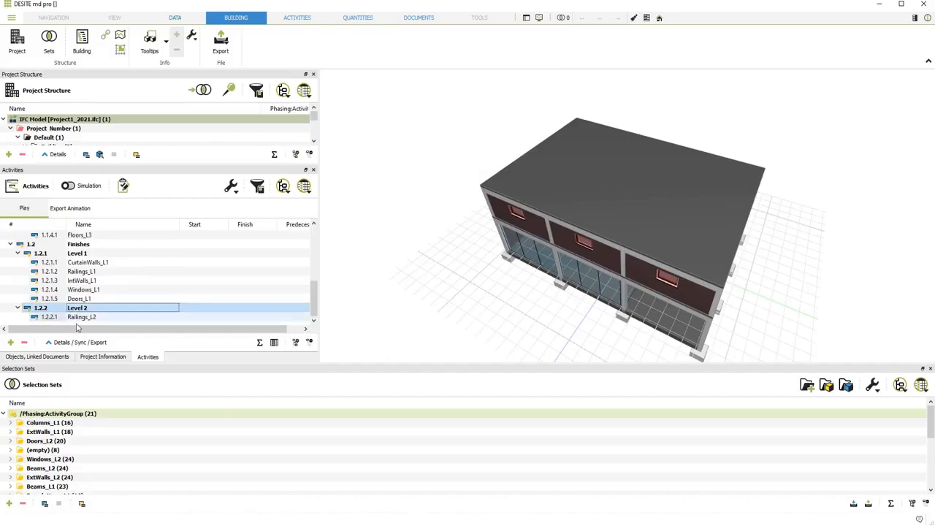
click(10, 343)
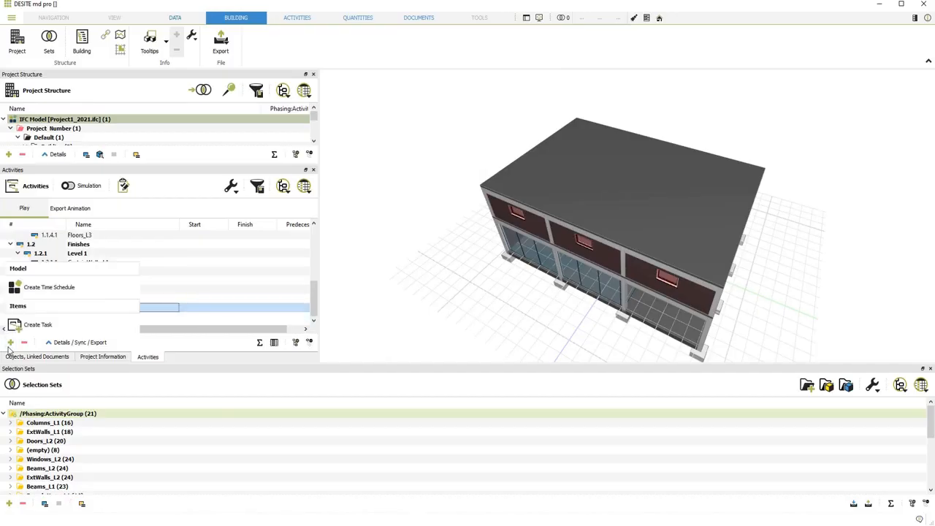
double_click(85, 318)
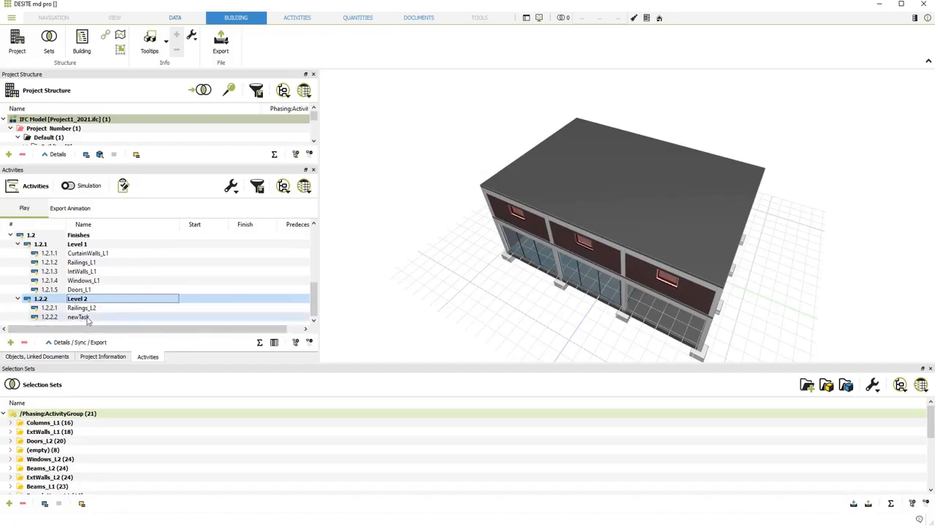
text(Int)
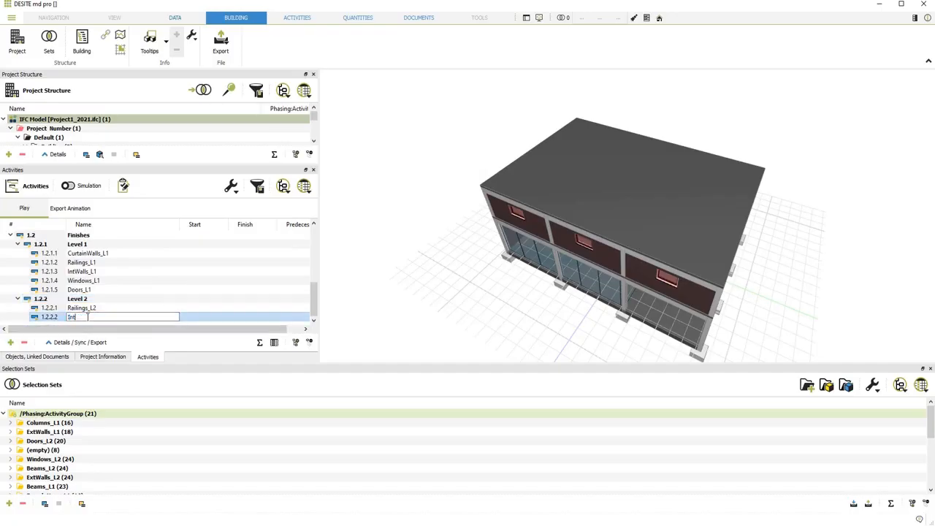
text(Walls_L2)
- Add a task named Windows_L2 under Level 2 of the Finishes activity
click(78, 299)
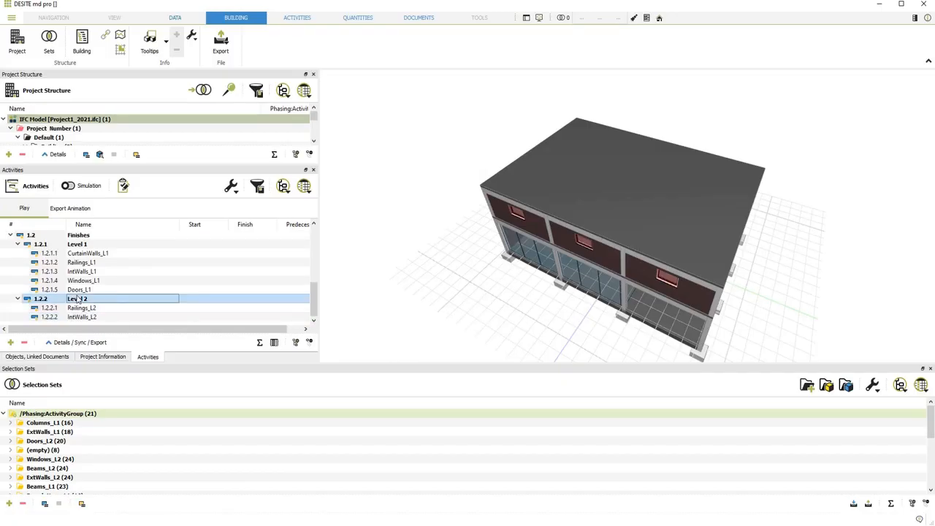
click(11, 343)
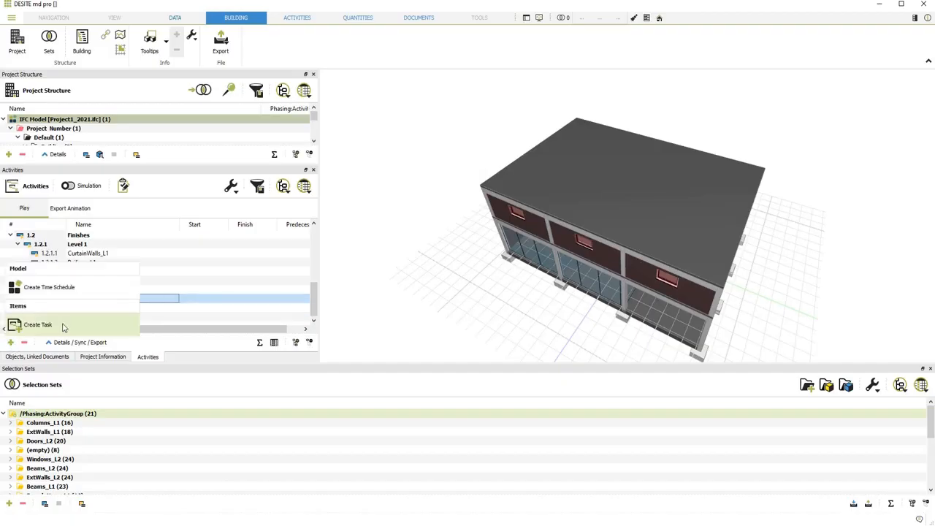
click(63, 324)
click(94, 323)
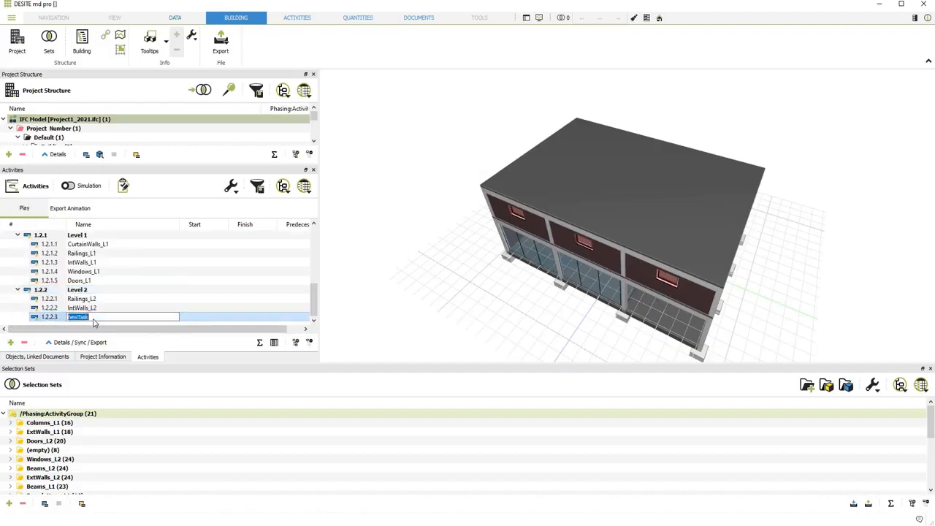
text(Windows_L2)
- Add a task named Doors_L2 under Level 2 of the Finishes activity
click(94, 290)
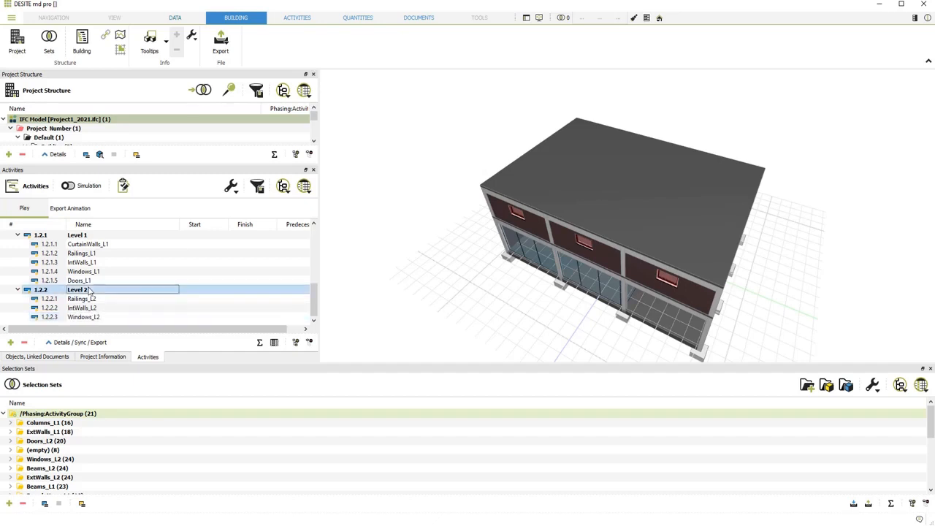
click(10, 341)
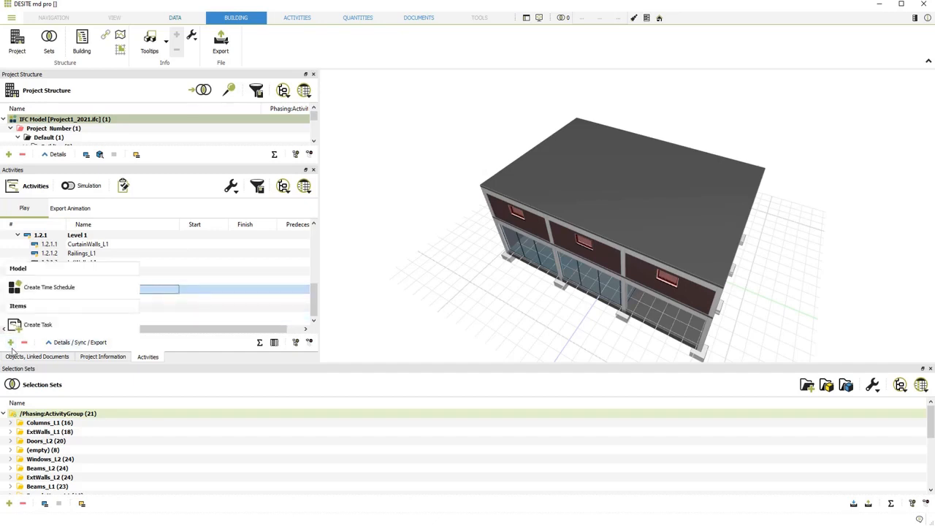
click(62, 322)
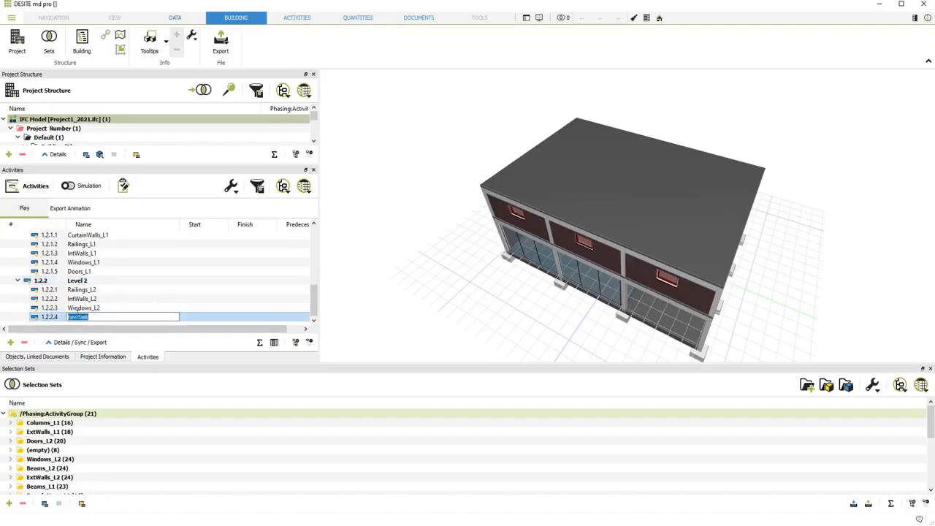
text(Doors_L2)
click(204, 318)
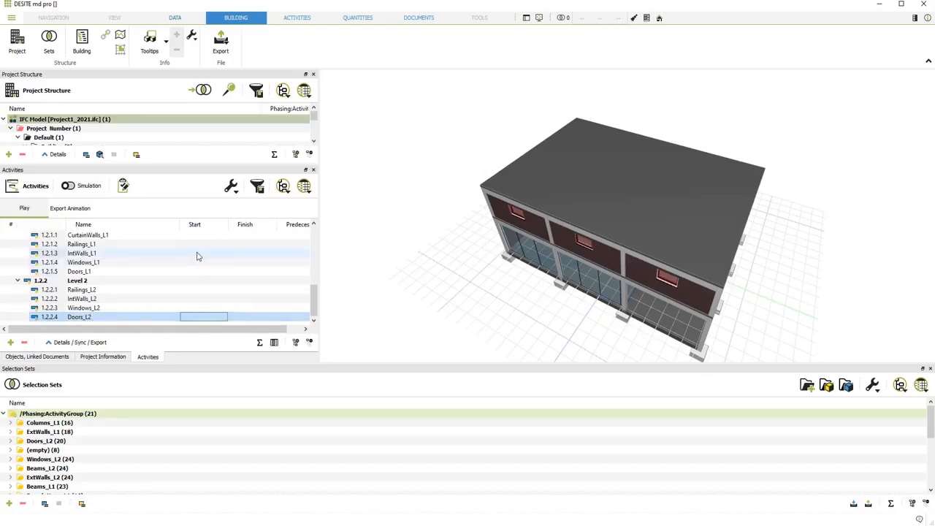
- Set the Foundations_L1 task's start date to 08.05.2001 and its finish date to 14.05.2019
scroll(185, 273, up, 5)
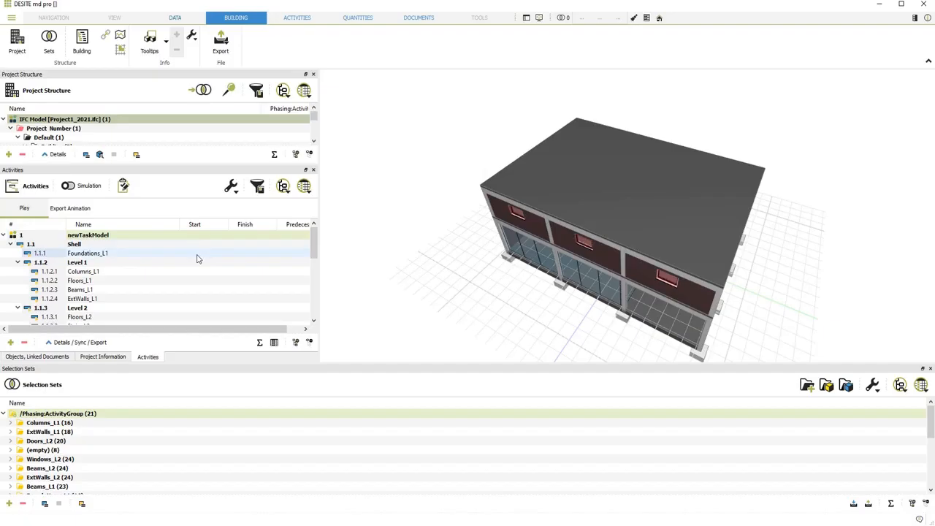
double_click(194, 257)
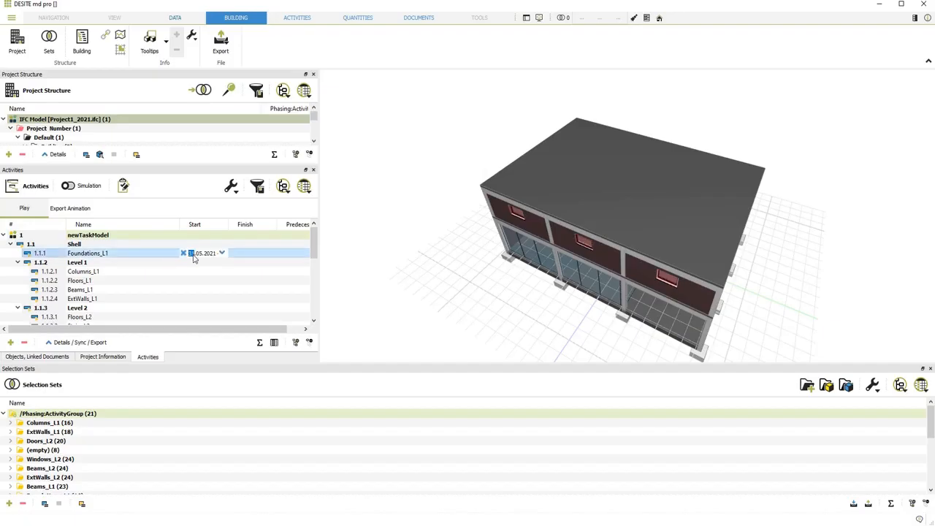
text(08052021)
key(Return)
click(246, 253)
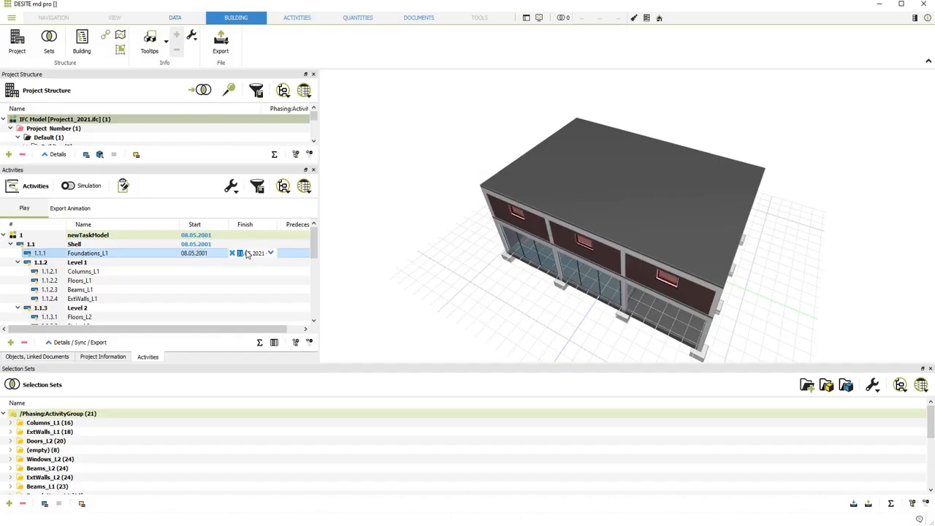
text(1405201909)
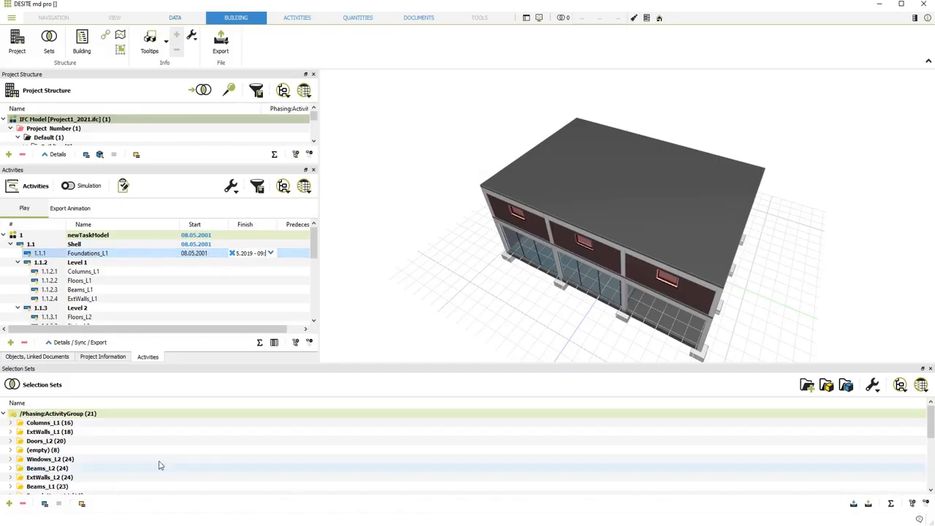
click(176, 398)
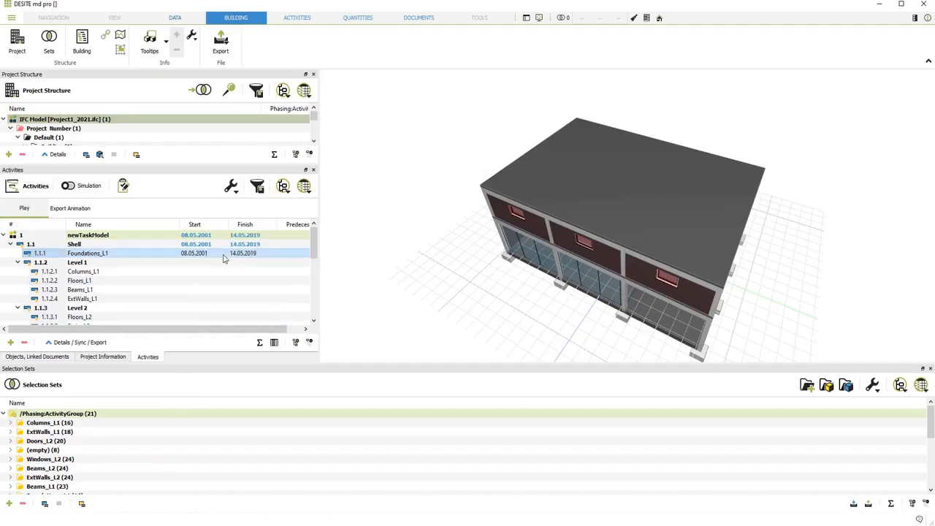
- Set the Columns_L1 task's start date to 15.05.2019 and its finish date to 21.05.2019
click(188, 263)
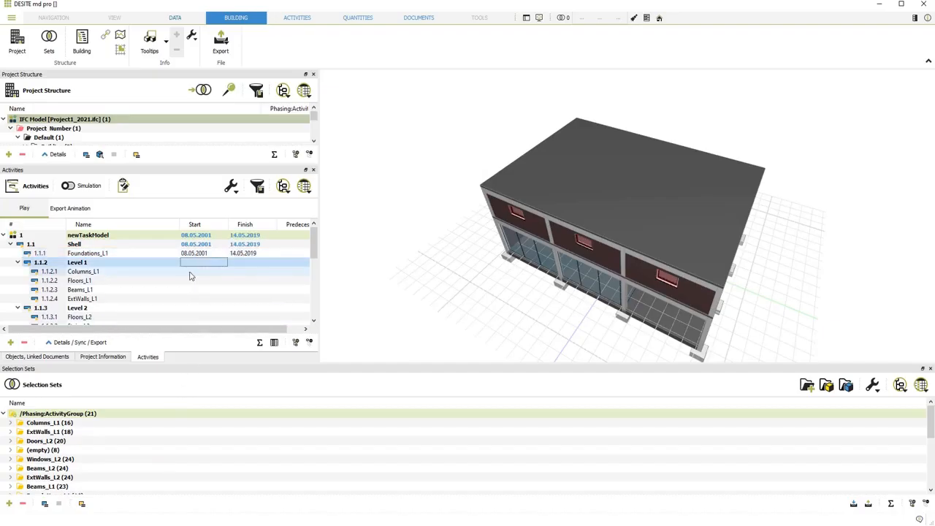
click(190, 273)
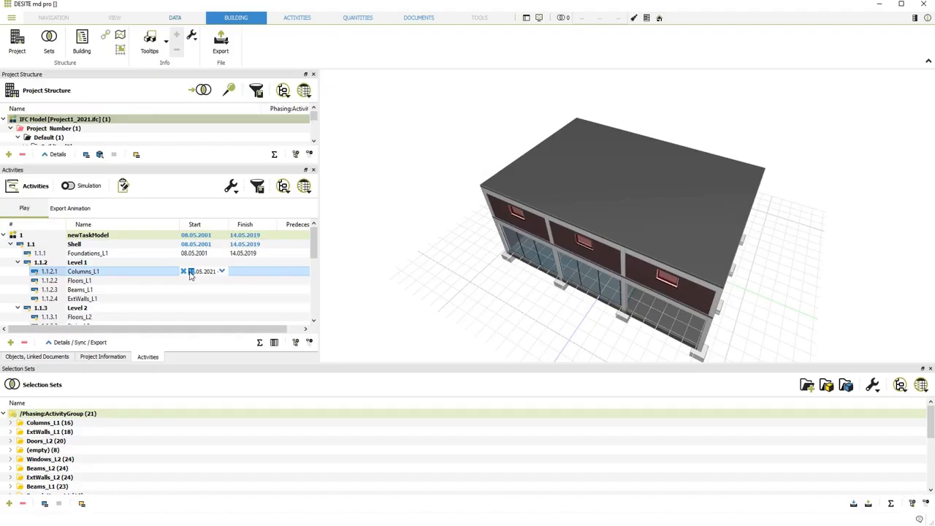
text(15.05.2019)
key(Return)
click(243, 272)
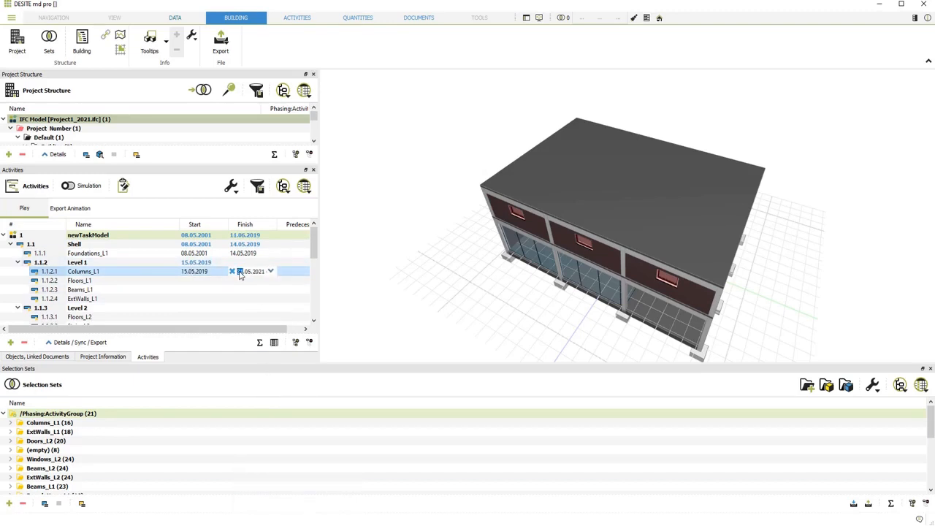
text(15.)
text(05.2019)
key(Return)
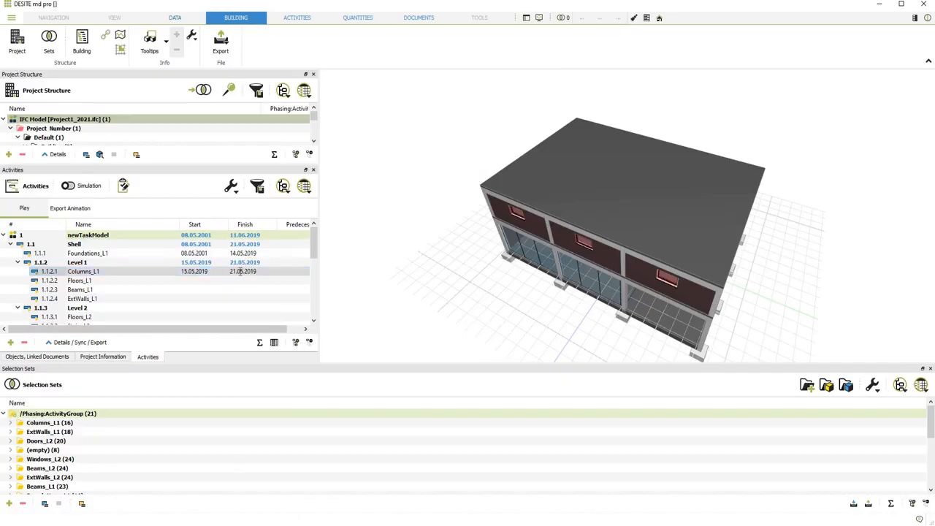
- Set the Floors_L1 task's start date to 22.05.2019 and its finish date to 28.05.2019
click(190, 282)
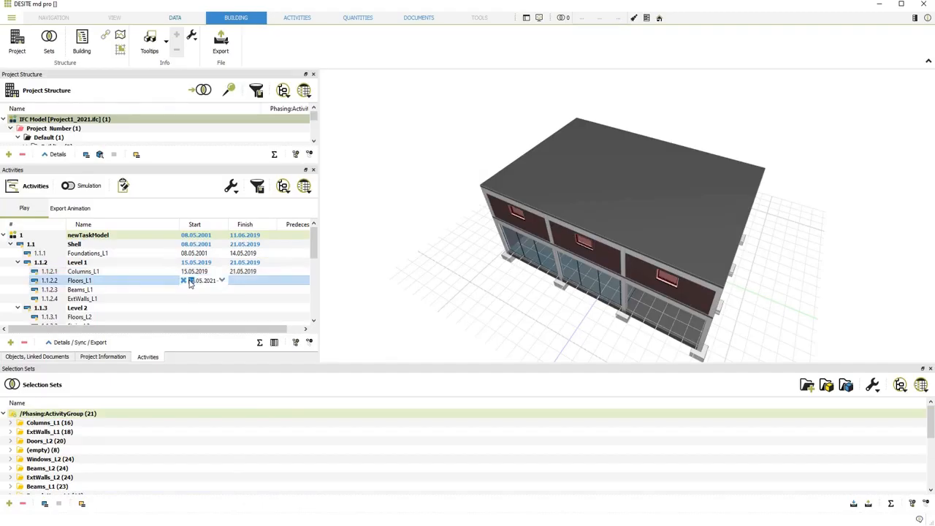
text(22.05.2019)
key(Return)
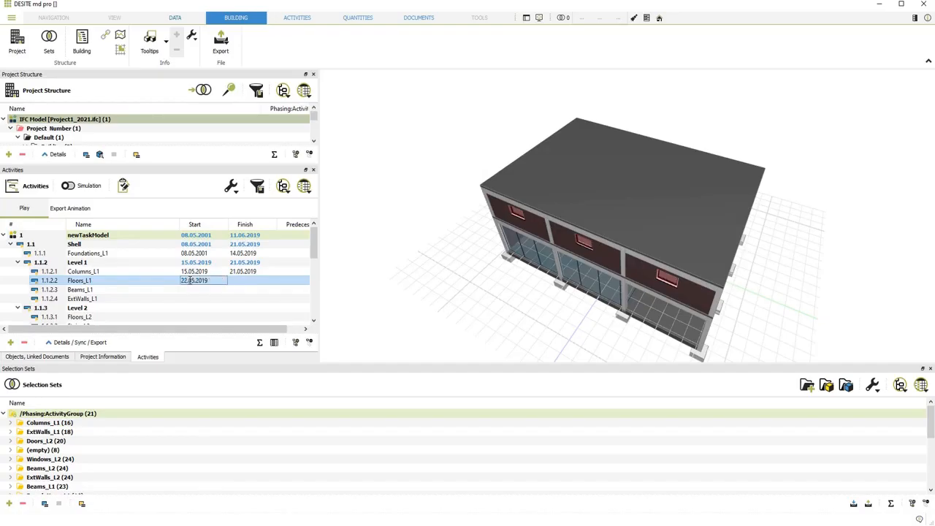
click(237, 284)
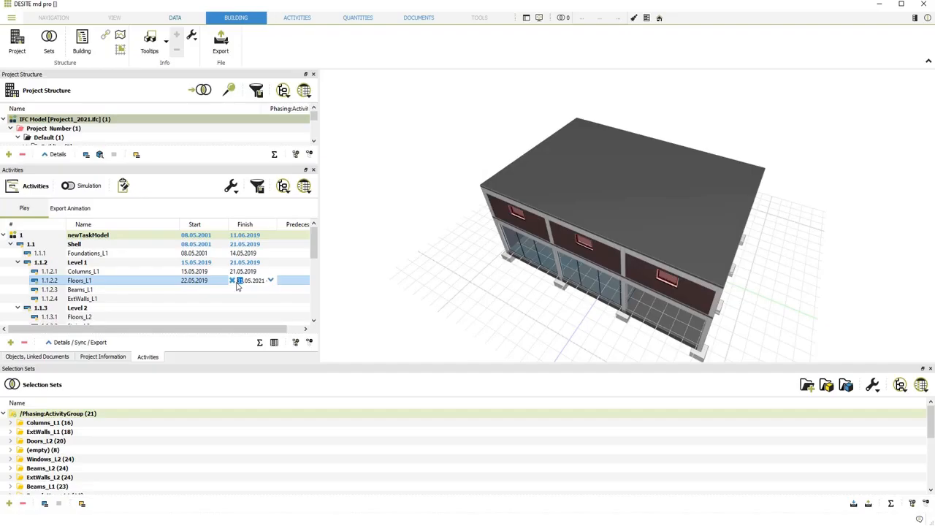
text(28.05.2019)
key(Return)
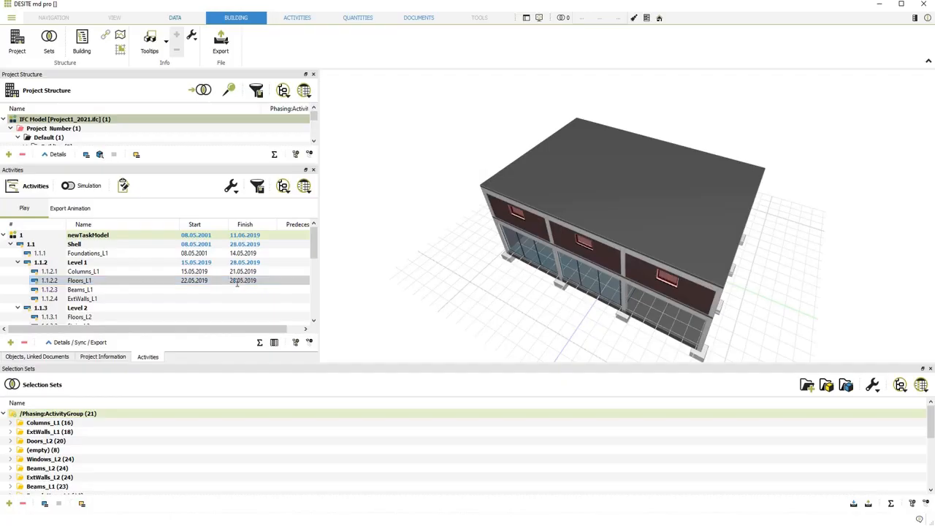
- Set the Beams_L1 task's start date to 29.05.2019 and its finish date to 04.06.2019
click(219, 290)
click(195, 290)
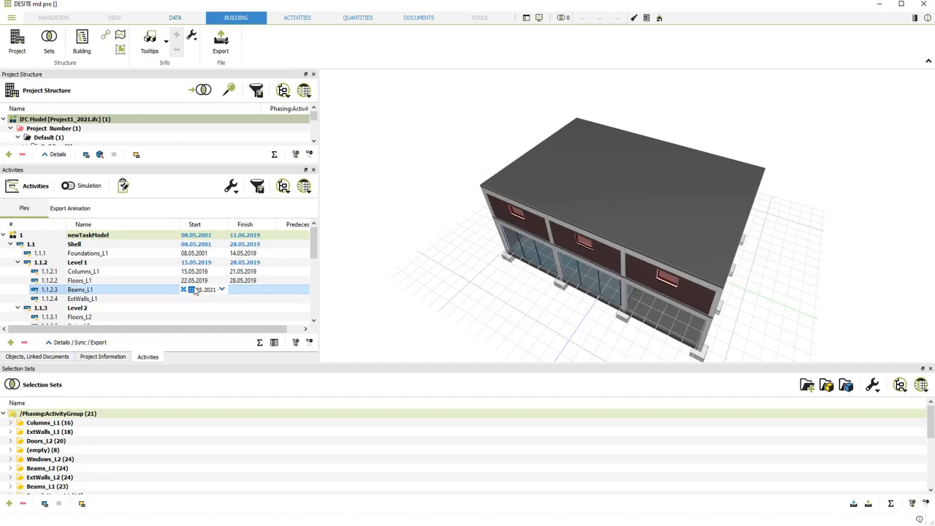
text(29052019)
key(Return)
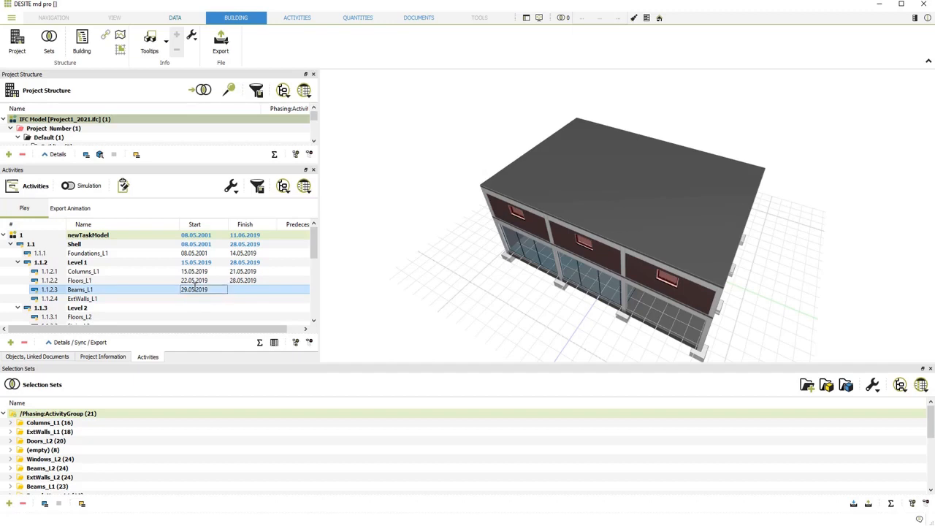
click(247, 290)
click(247, 290)
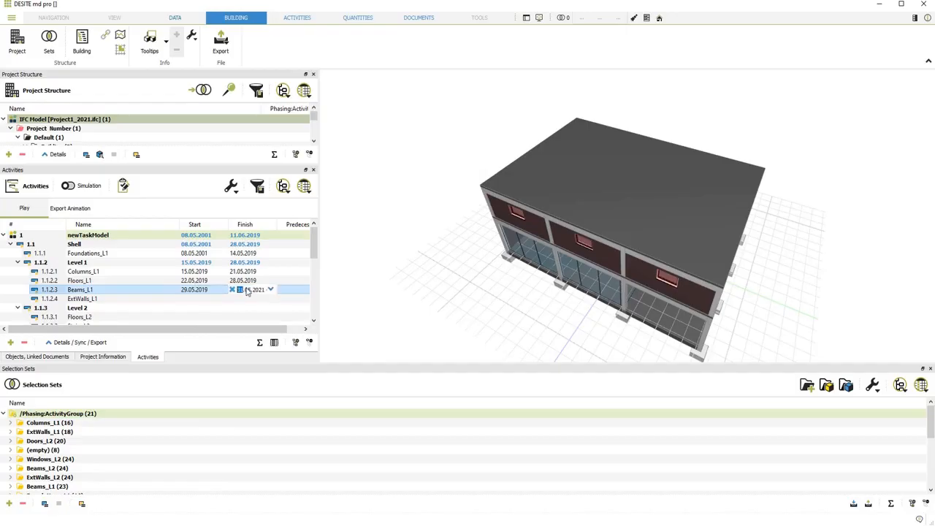
text(04.06.2019)
key(Return)
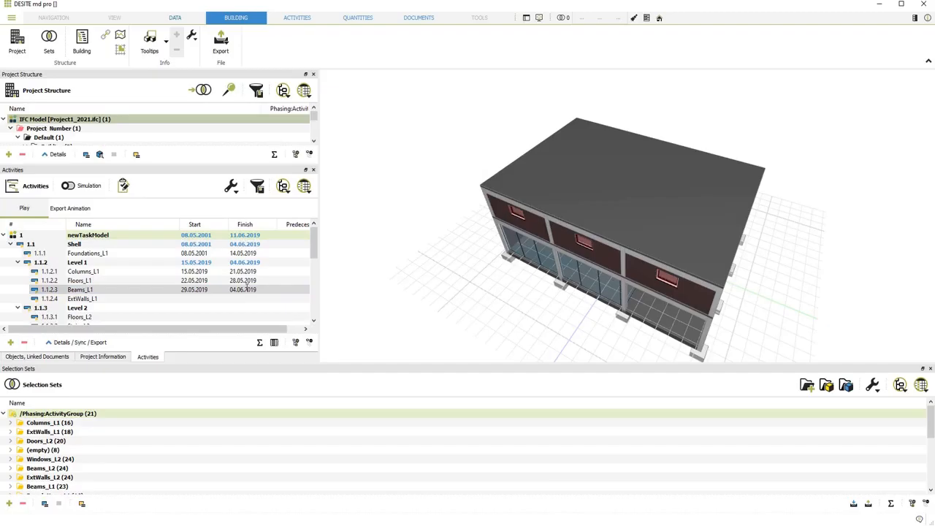
- Set the ExtWalls_L1 task's start date to 05.06.2019 and its finish date to 11.06.2019
click(193, 299)
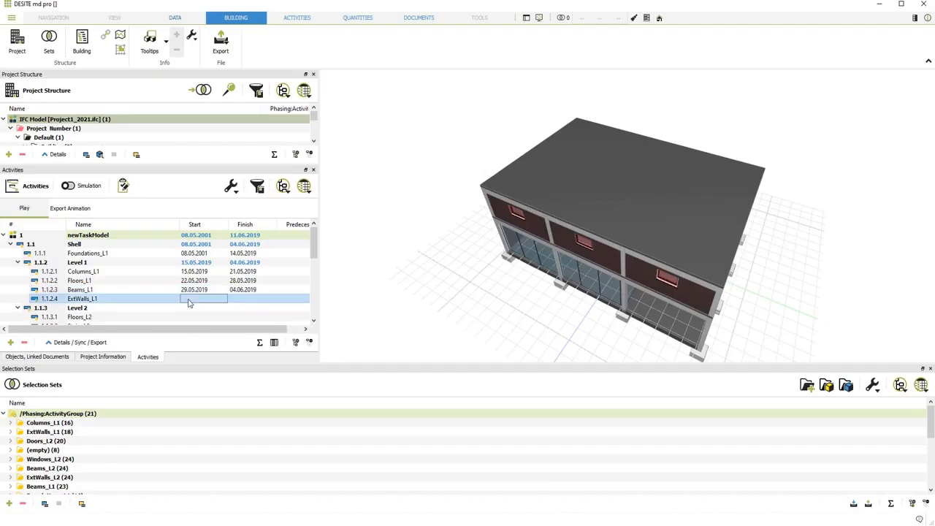
click(189, 303)
text(05.0)
text(6.2019)
click(245, 300)
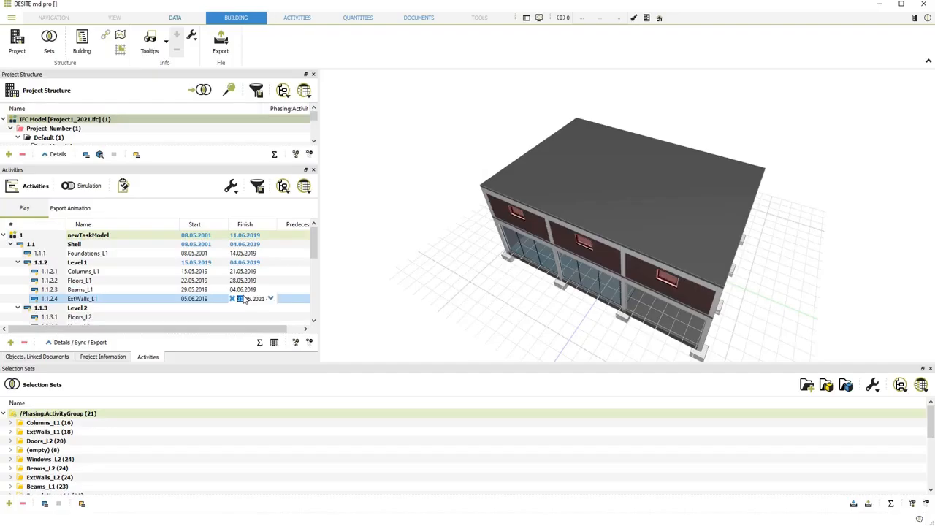
text(11062019)
key(Return)
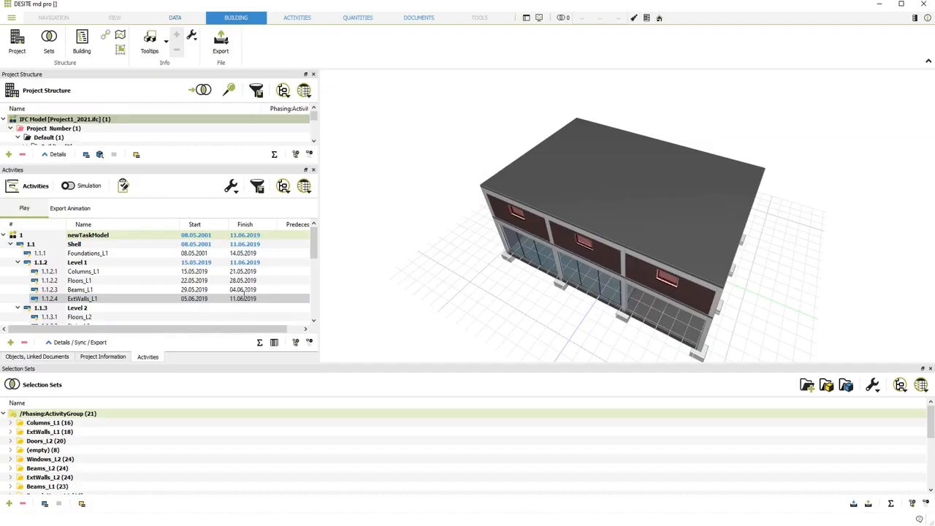
click(246, 298)
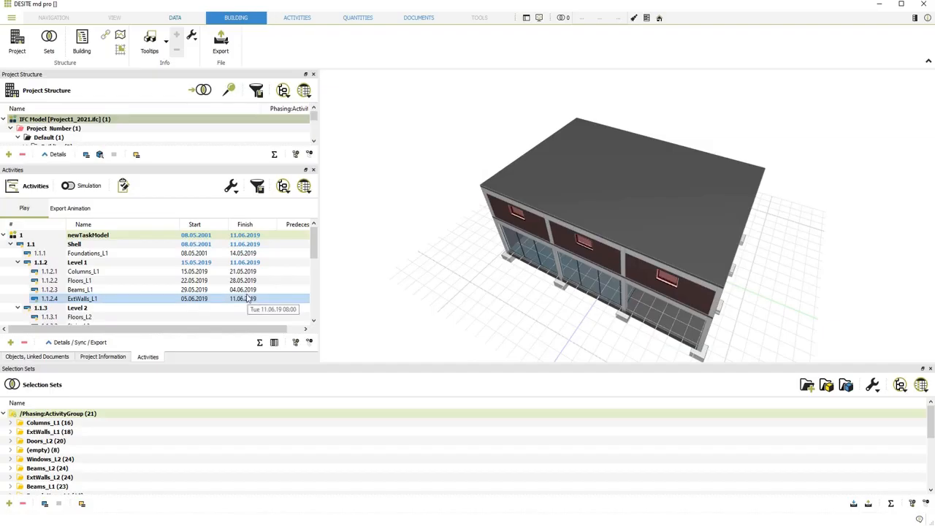
- Set the start date of the Floors_L2 task under the Shell's Level 2 to 12.06.2019 and its finish date to 18.06.2019
scroll(247, 295, down, 1)
scroll(172, 295, up, 1)
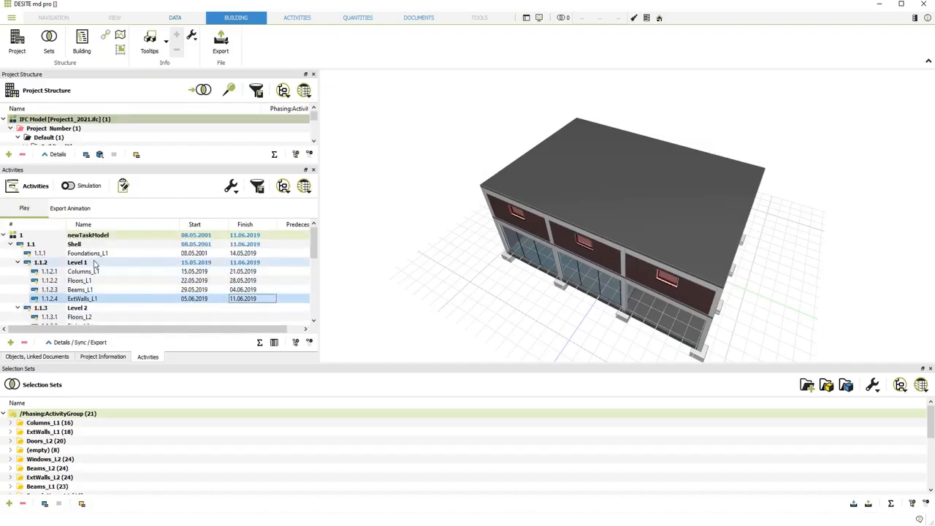
scroll(127, 297, down, 1)
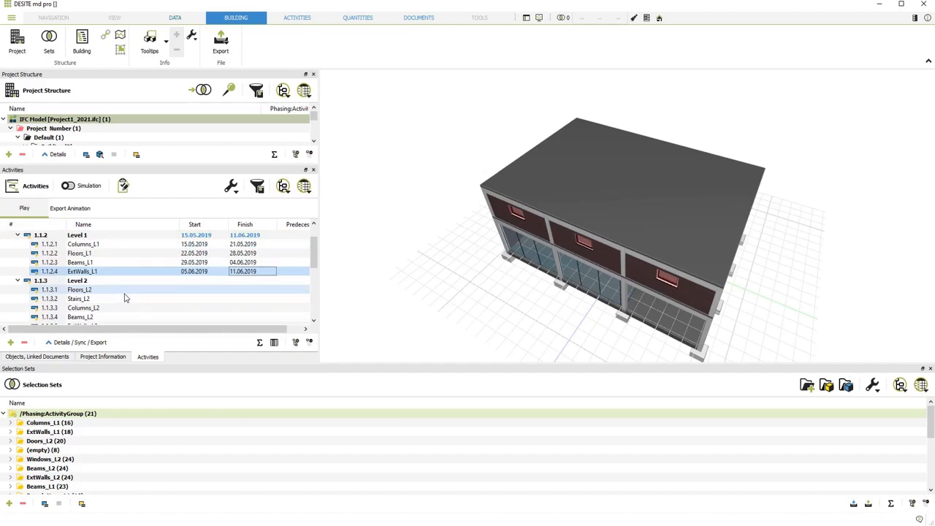
click(190, 290)
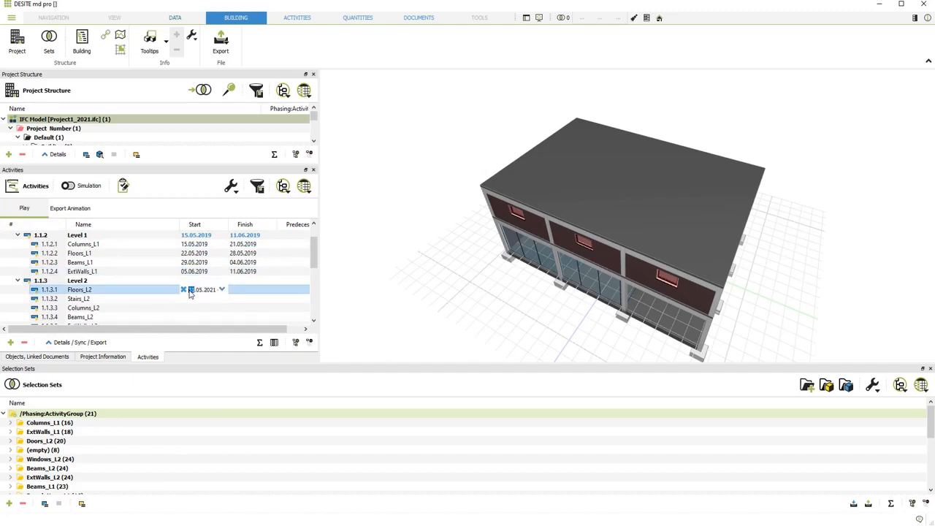
text(12.06.2019)
key(Return)
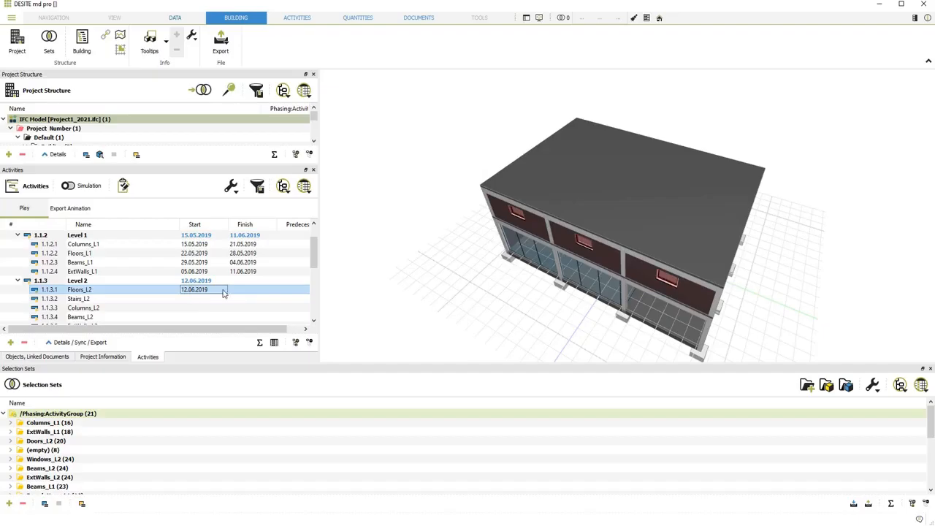
click(244, 291)
text(18062019)
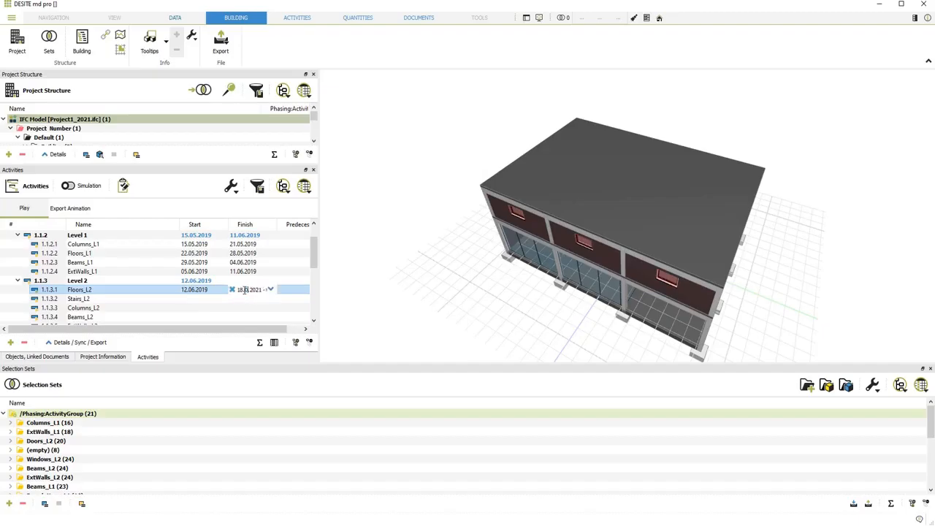
key(Return)
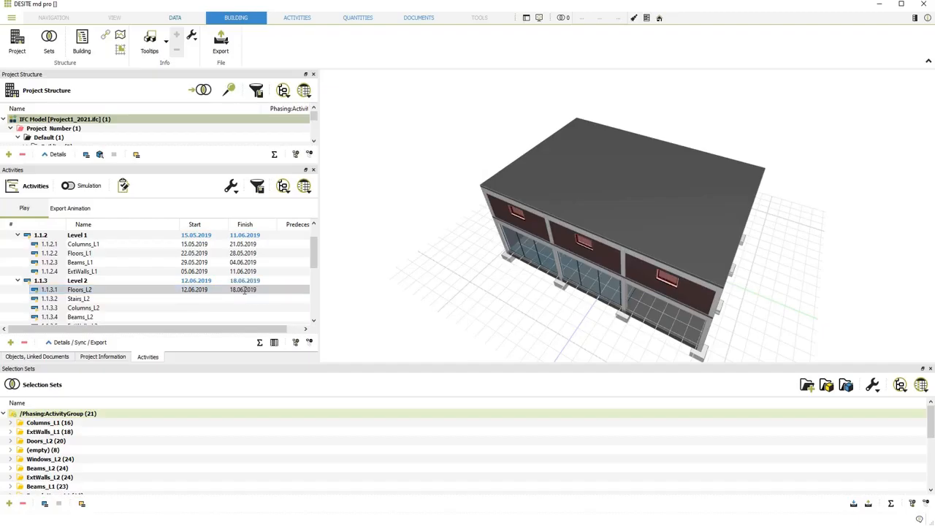
- Set the Stairs_L2 task's start date to 19.06.2019 and its finish date to 20.06.2019
click(202, 300)
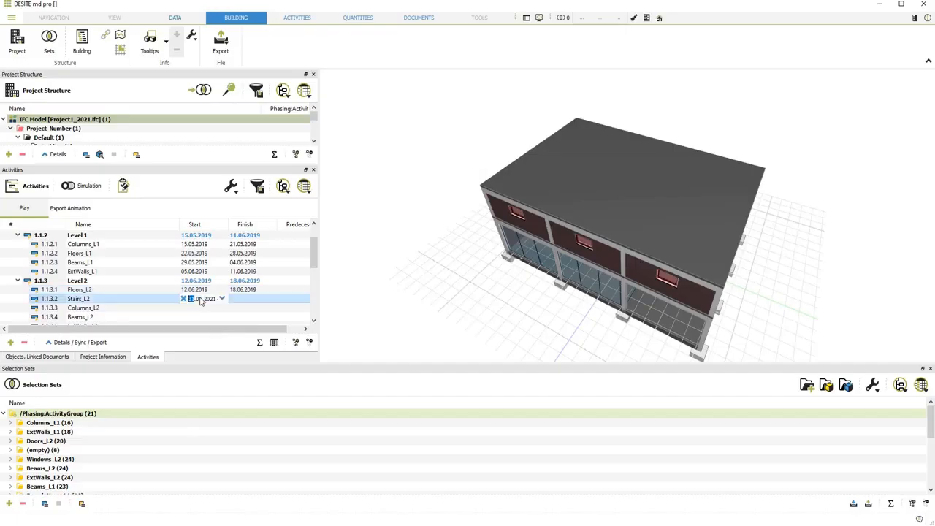
text(19062019)
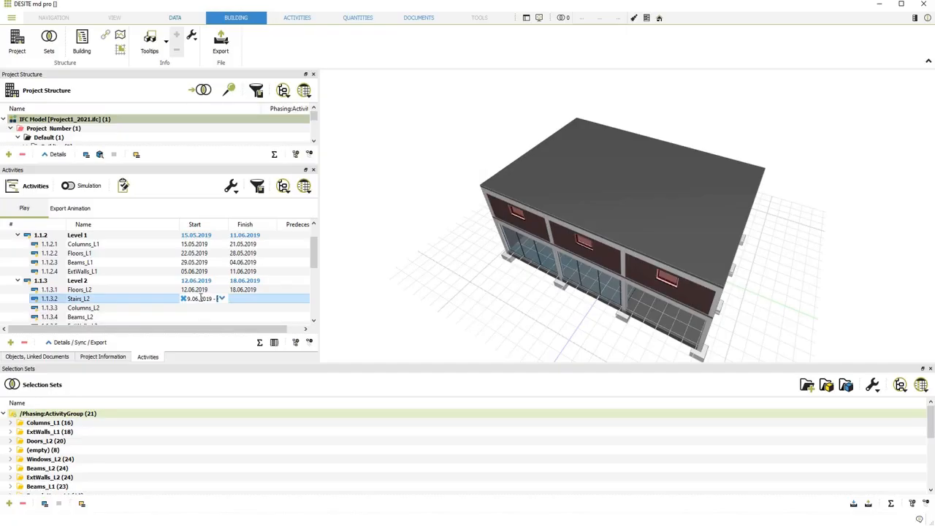
click(238, 299)
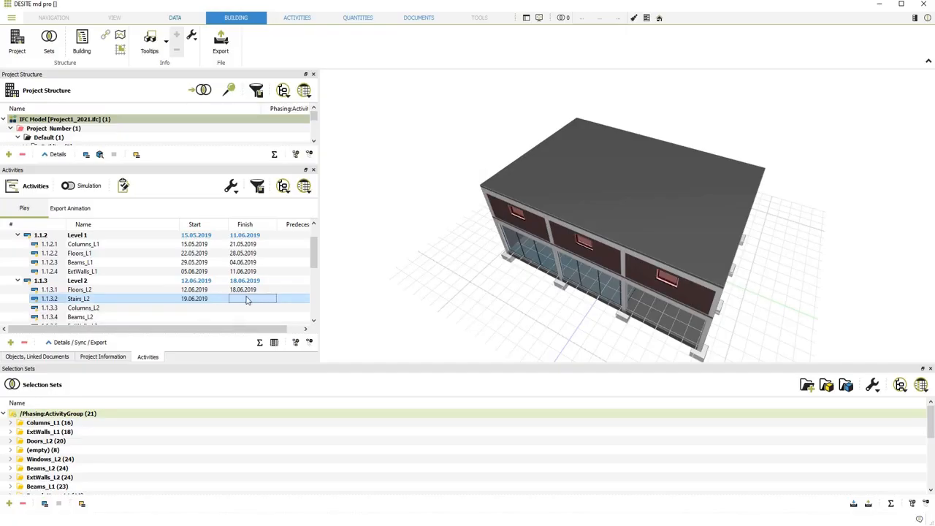
click(247, 300)
text(20.06.2019)
key(Return)
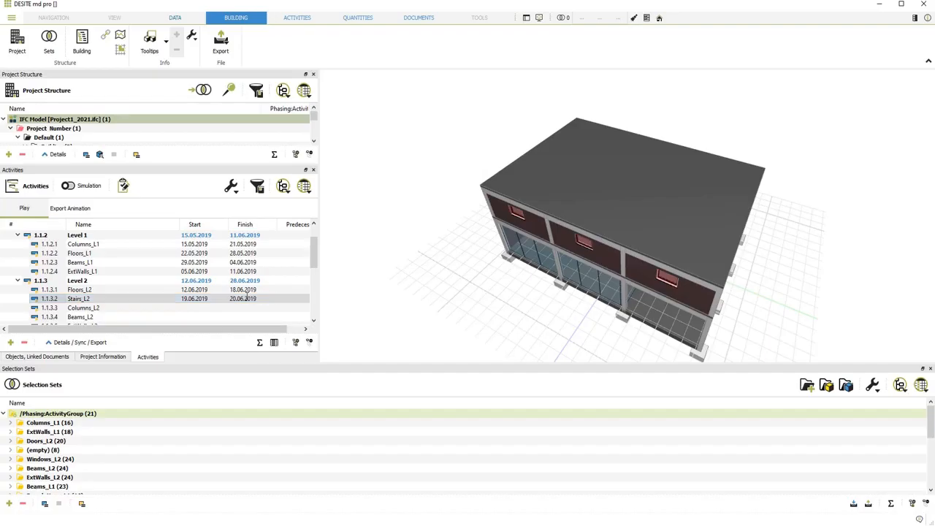
- Set the Columns_L2 task's start date to 19.06.2019 and its finish date to 25.06.2019
click(190, 310)
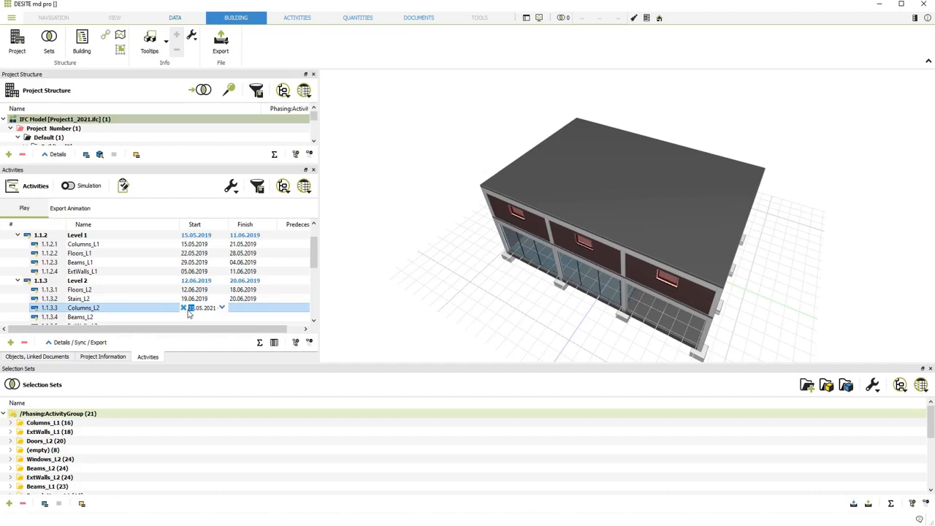
text(19.06.2019)
key(Return)
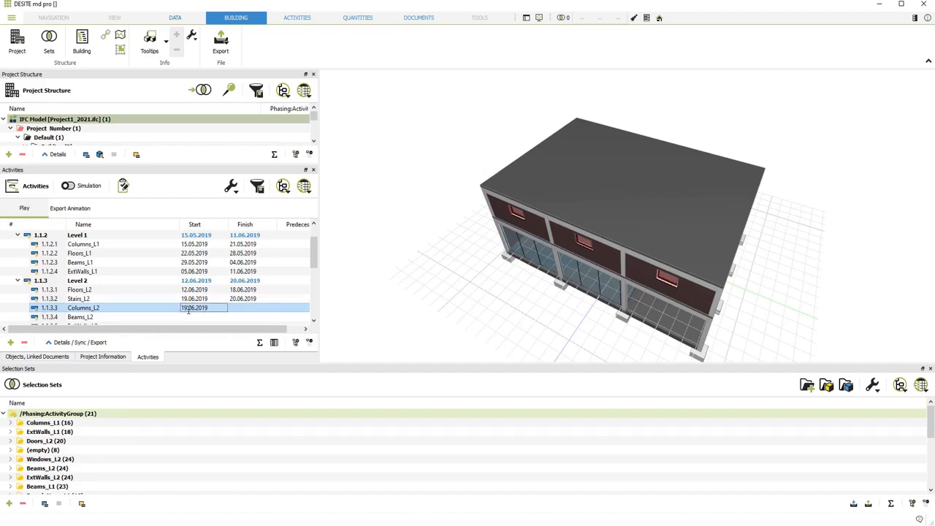
click(235, 308)
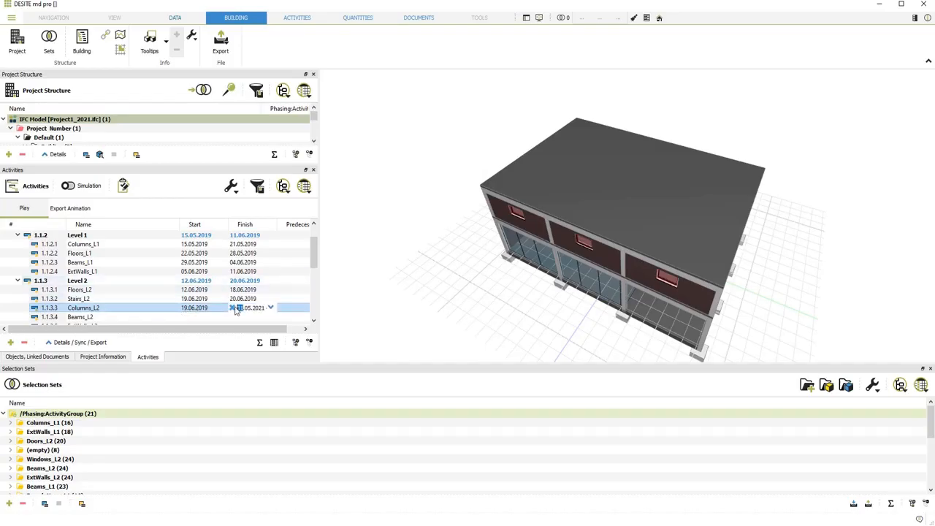
text(25.06.2019)
key(Return)
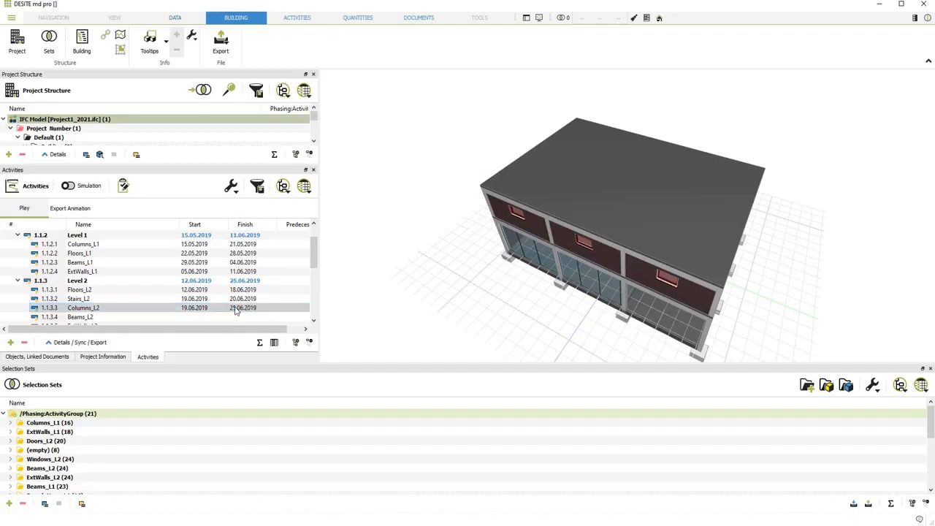
- Set the Beams_L2 task's start date to 26.06.2019 and its finish date to 02.07.2019
double_click(202, 317)
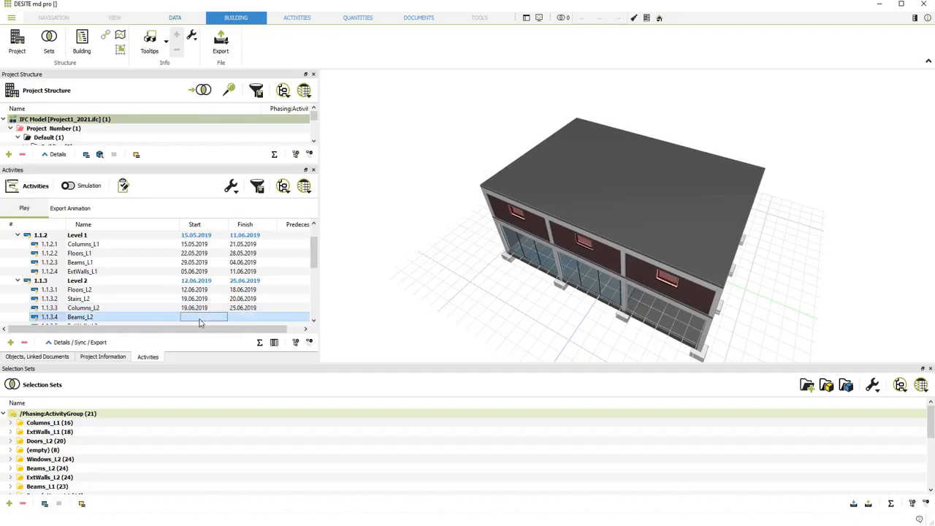
text(26.05.2021)
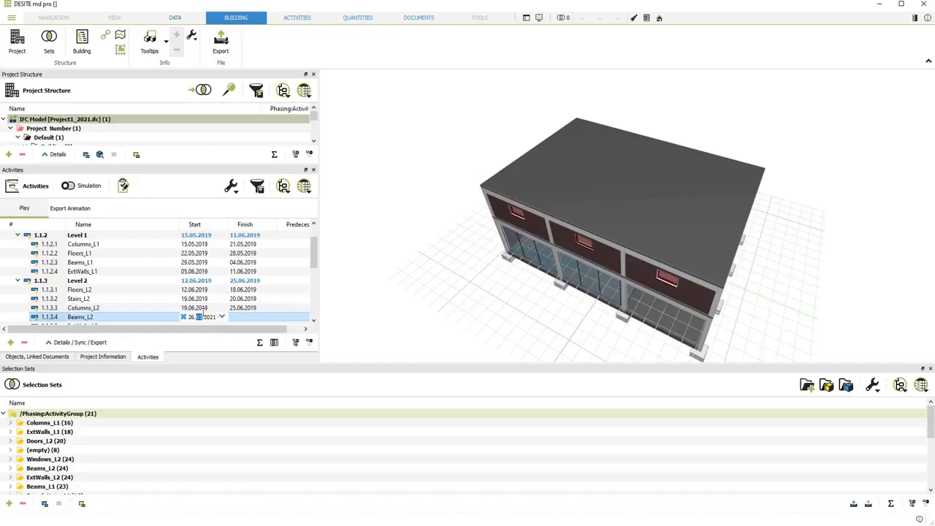
text(2019)
key(Return)
click(243, 319)
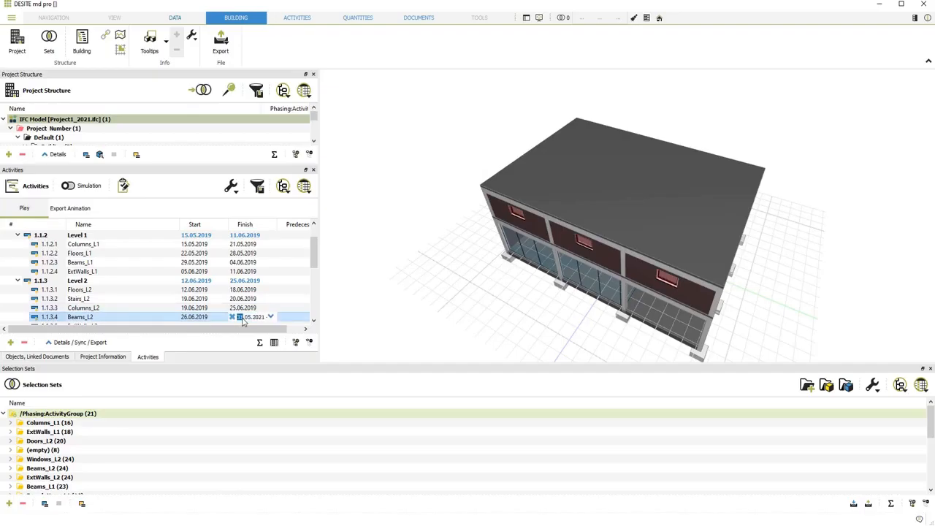
text(02.07.2019)
key(Return)
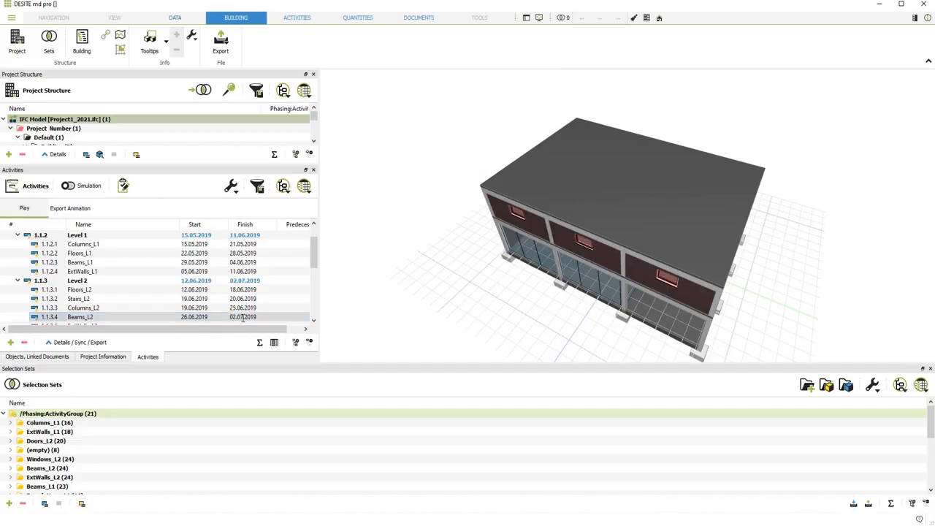
click(290, 319)
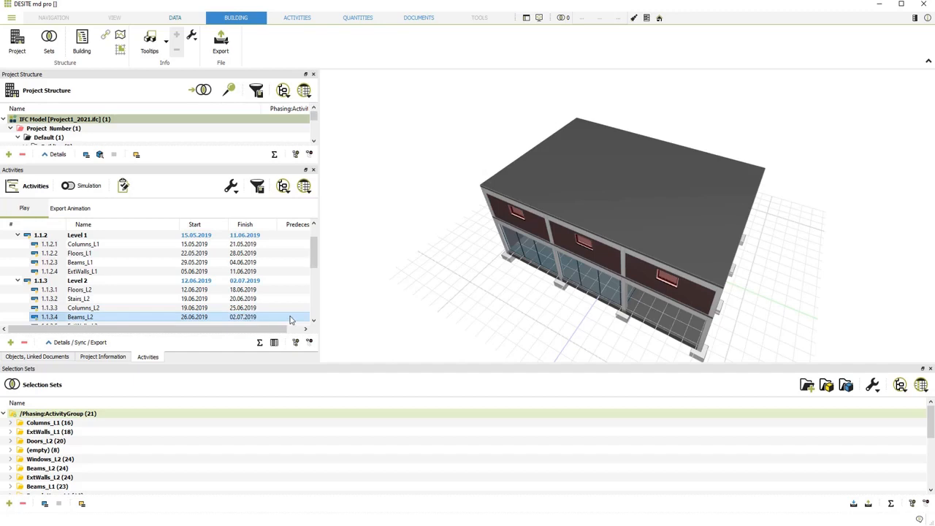
- Set the ExtWalls_L2 task's start date to 03.07.2019 and its finish date to 09.07.2019
scroll(290, 314, down, 2)
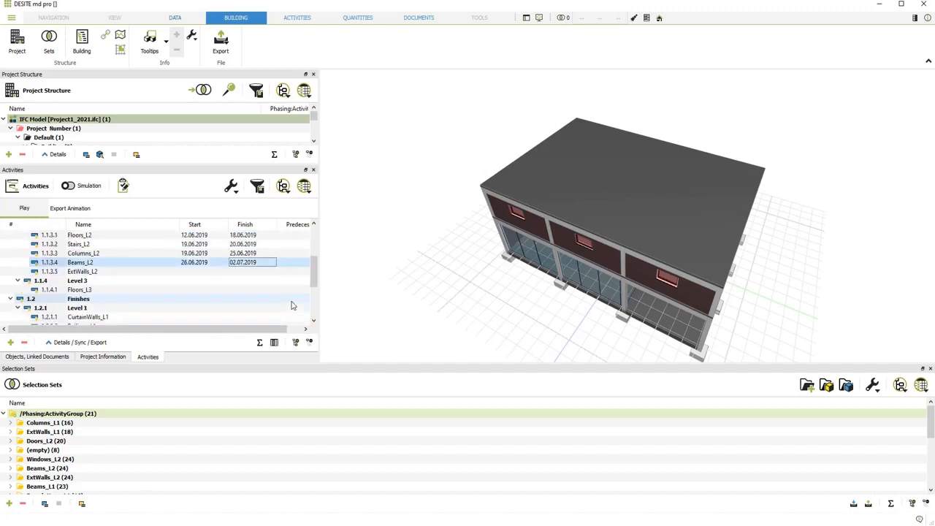
double_click(192, 272)
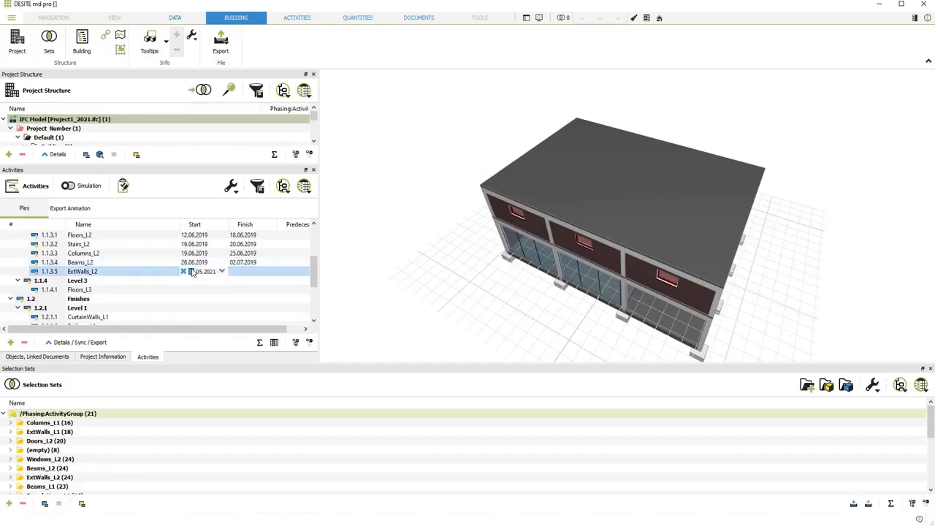
text(30.07.2019)
key(Return)
double_click(236, 272)
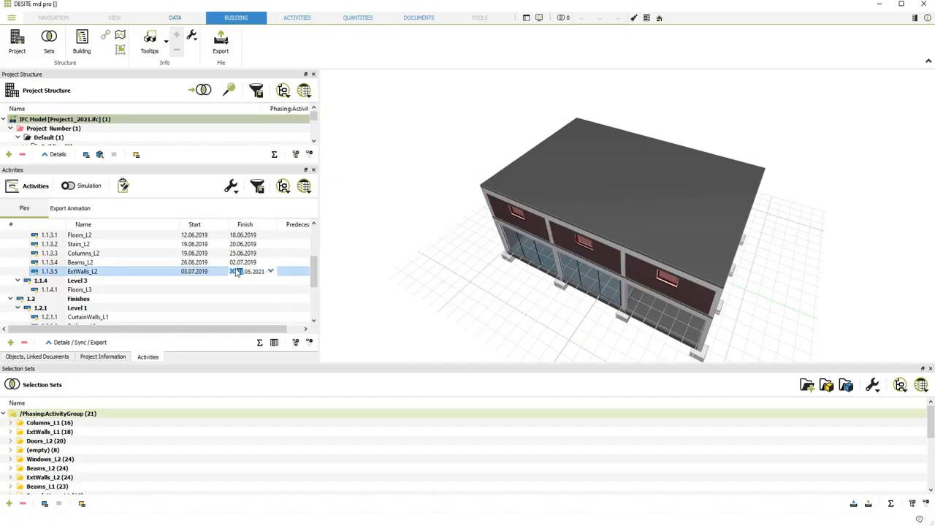
text(09.07.2019)
key(Return)
- Set the Floors_L3 task's start date to 10.07.2019 and its finish date to 16.07.2019
double_click(191, 290)
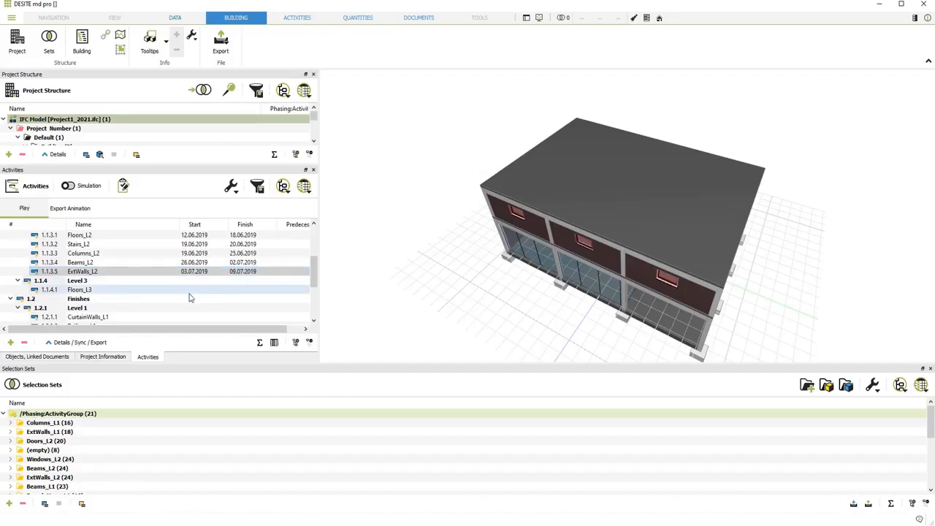
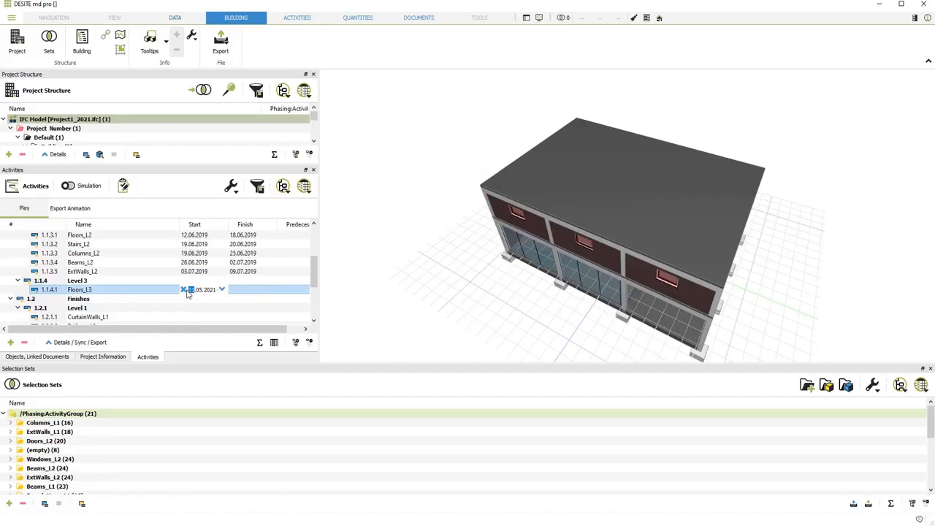
text(10)
text(072019)
key(Return)
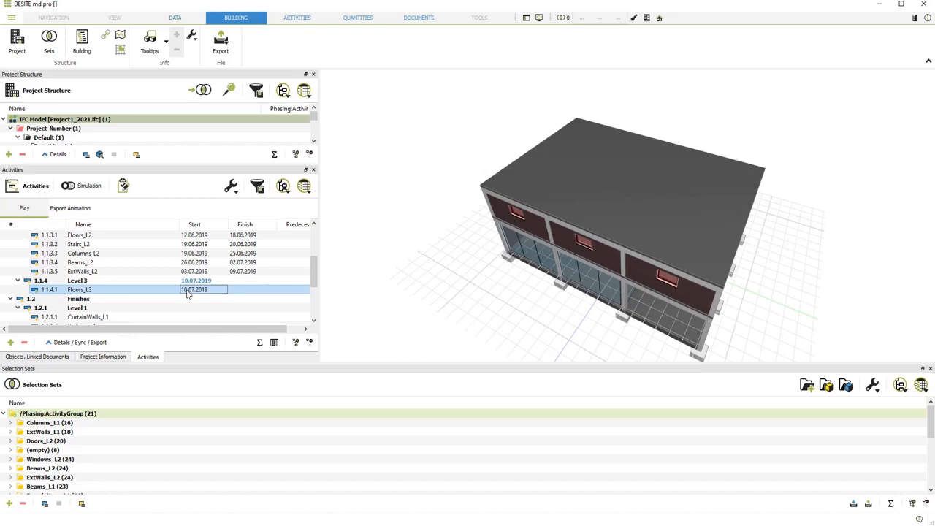
click(242, 291)
text(16.)
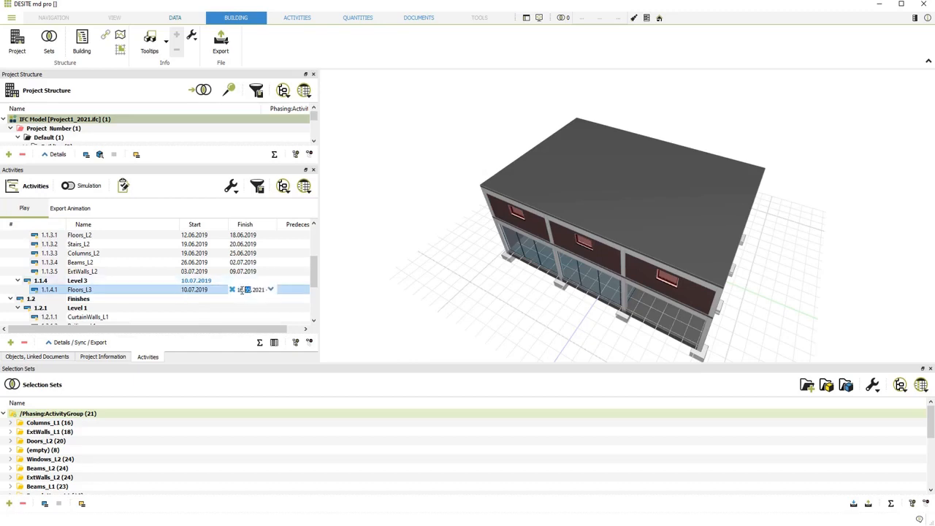
text(07.2019)
key(Return)
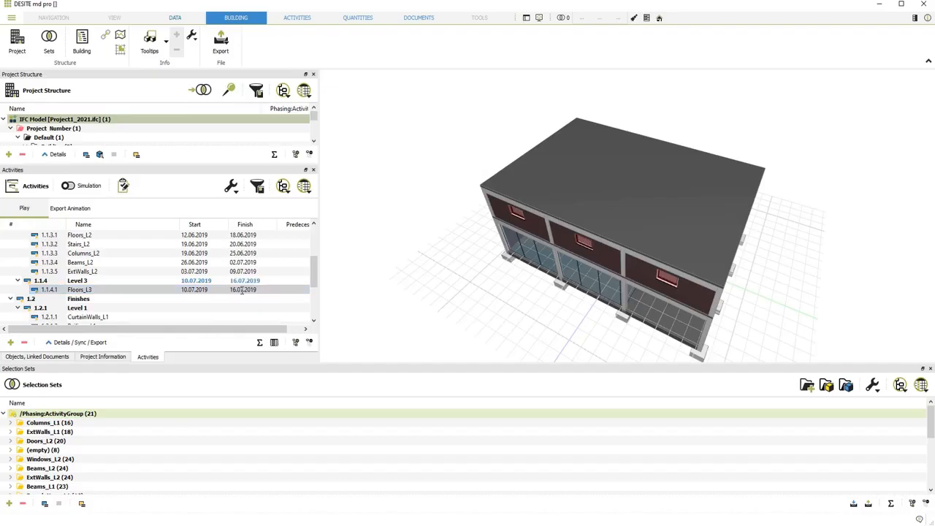
- Set the CurtainWalls_L1 task's start date to 21.06.2019 and its finish date to 22.06.2019
scroll(195, 316, down, 3)
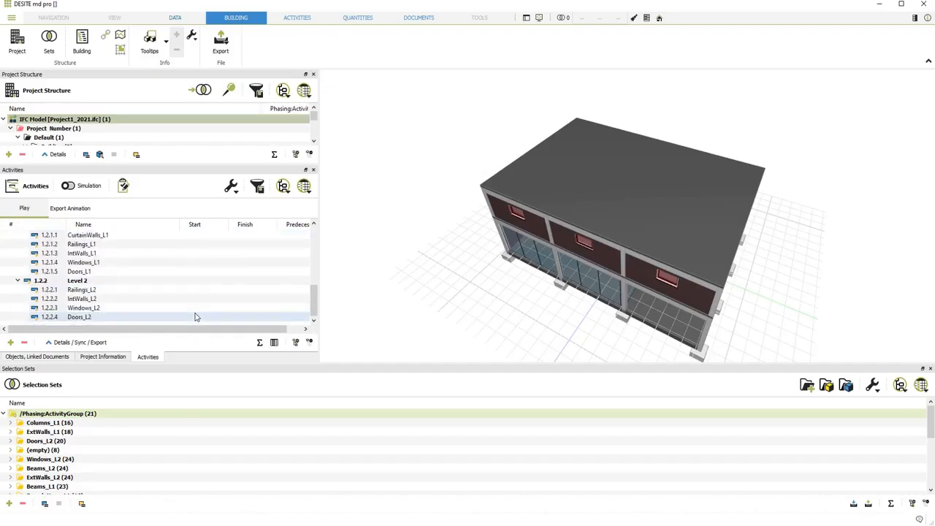
scroll(208, 263, up, 1)
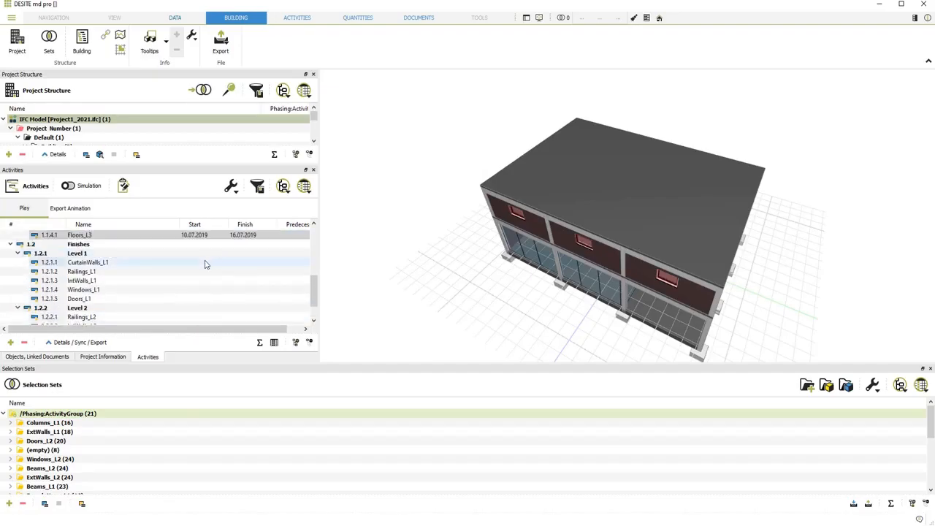
double_click(204, 264)
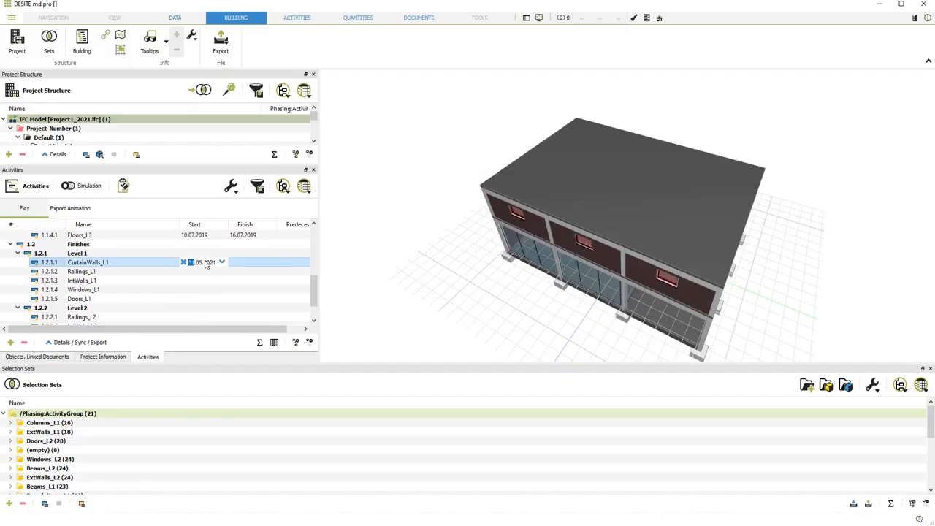
text(21.06.2019)
key(Return)
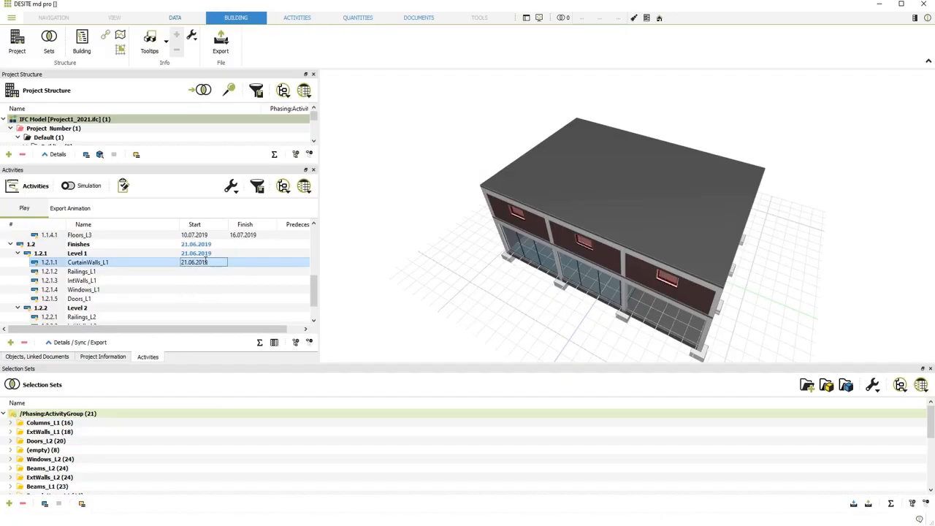
double_click(239, 263)
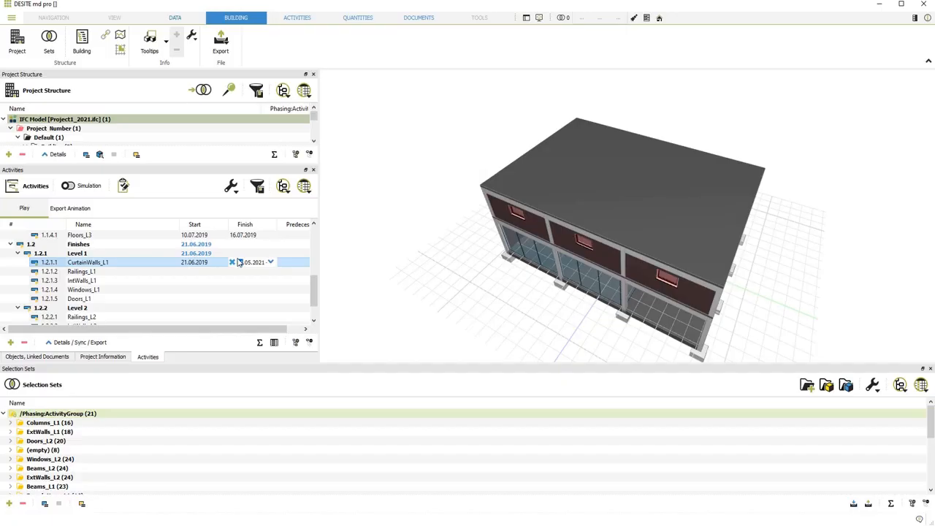
text(22.06.2019)
key(Return)
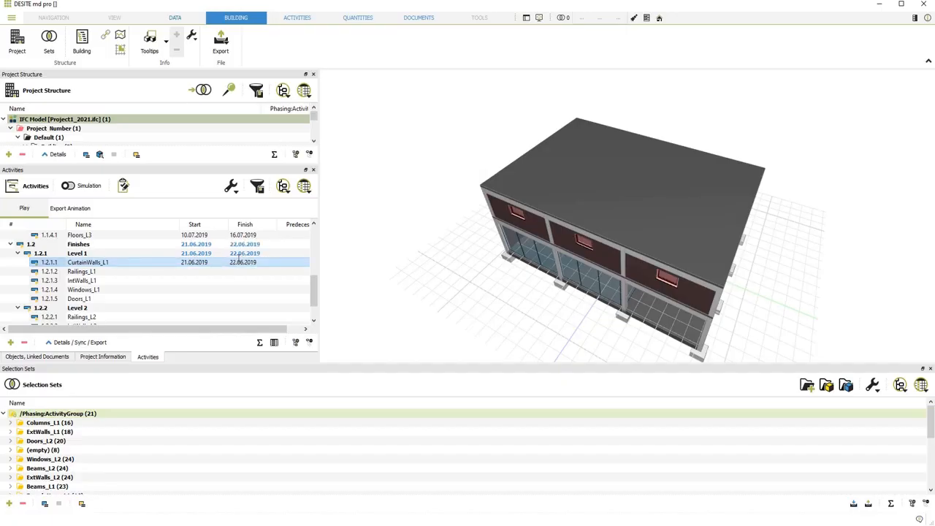
- Set both the start and finish dates of the Railings_L1 task to 25.06.2019
double_click(189, 272)
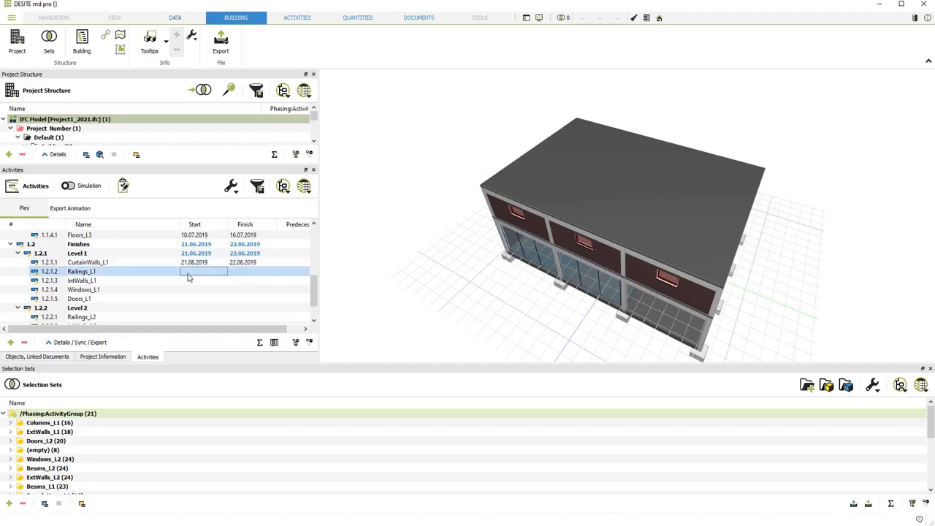
text(15062019)
key(Return)
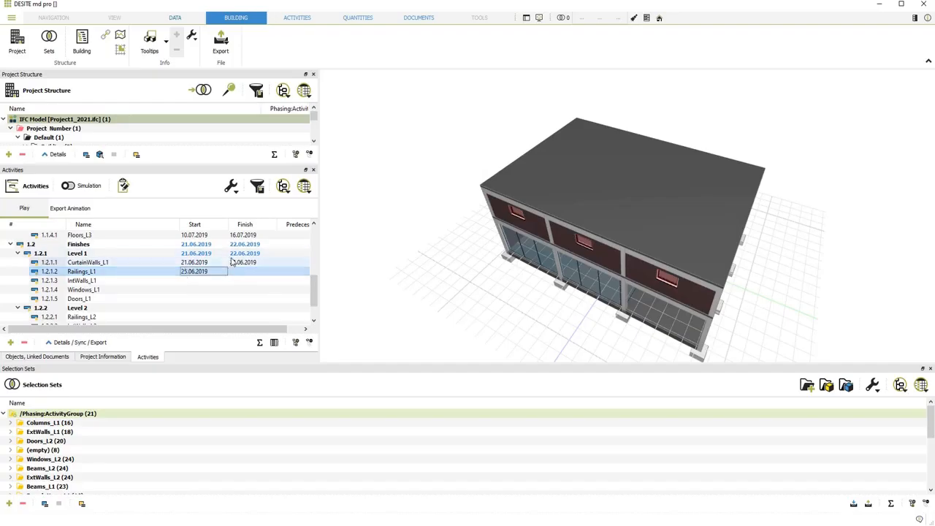
double_click(236, 272)
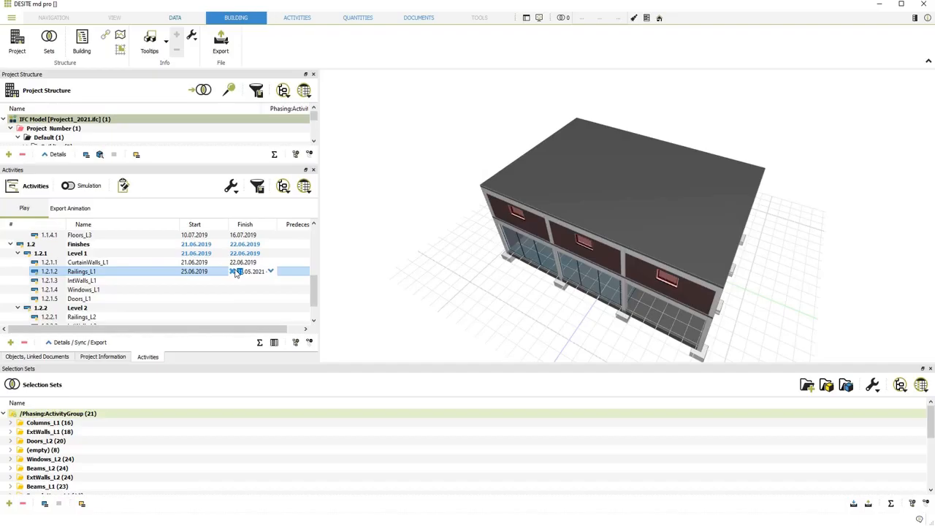
text(25062019)
key(Return)
- Set the IntWalls_L1 task's start date to 25.06.2019 and its finish date to 26.06.2019
double_click(197, 280)
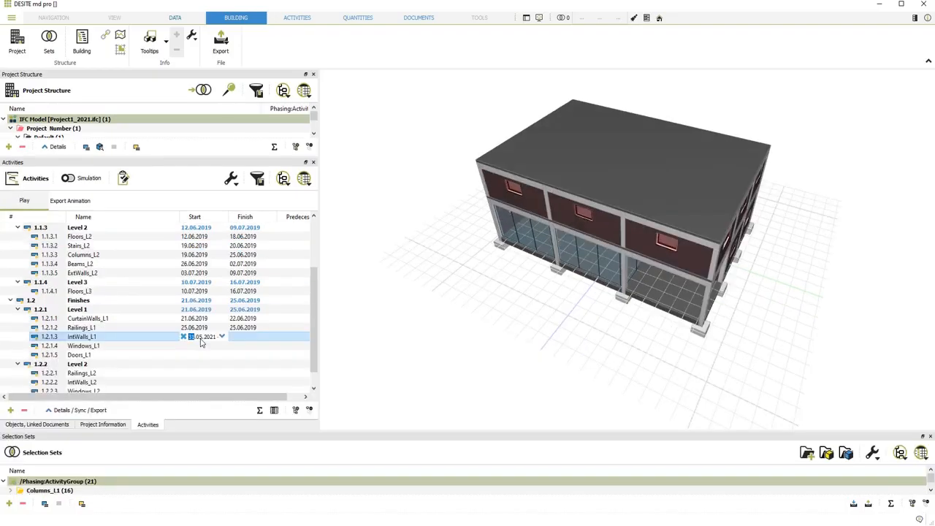
text(25.06.2019)
key(Return)
double_click(236, 337)
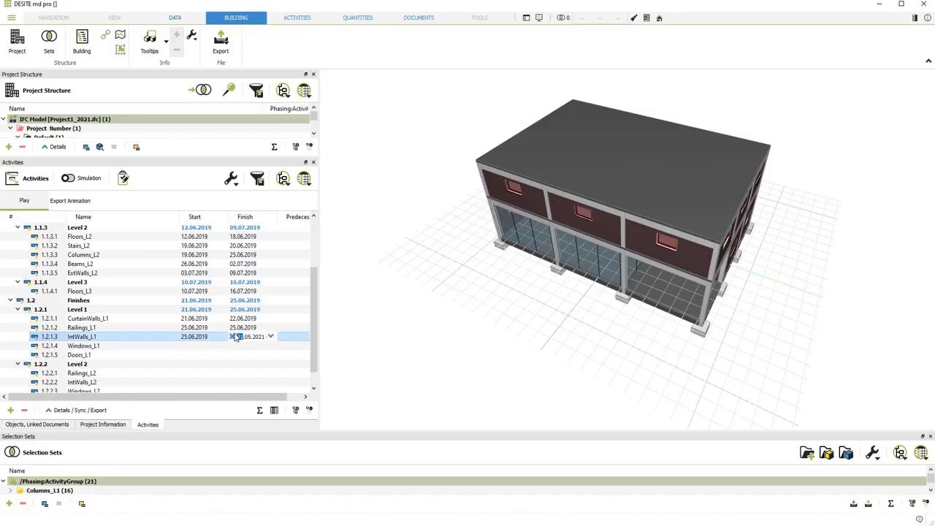
text(25062019)
key(Return)
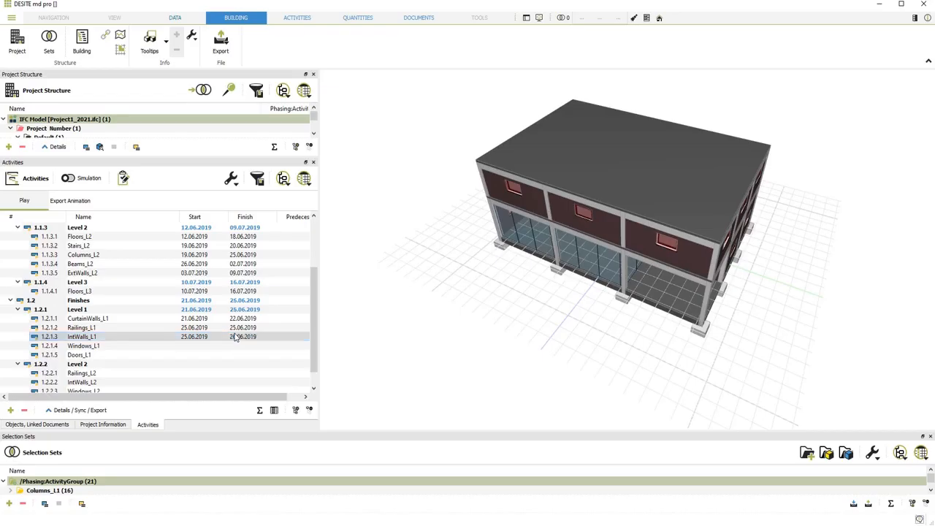
- Set both the start and finish dates of the Windows_L1 task to 27.06.2019
click(204, 345)
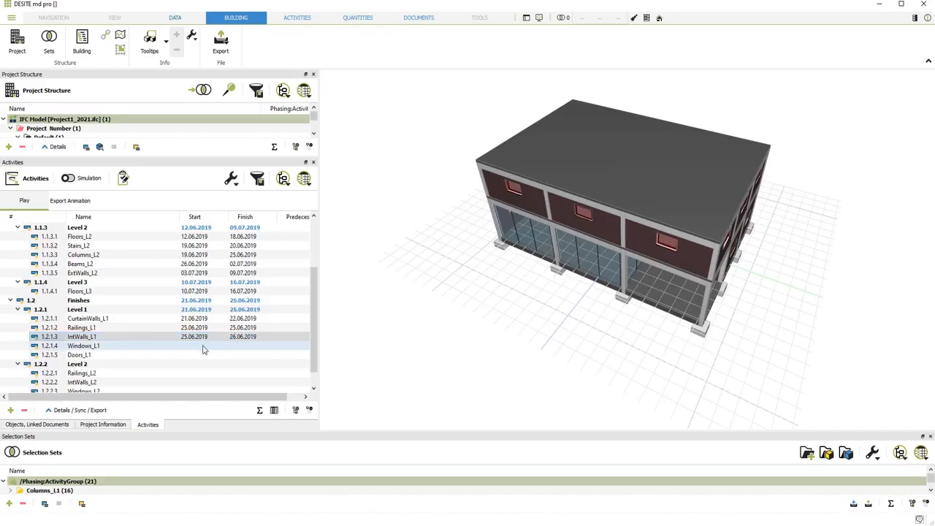
click(194, 346)
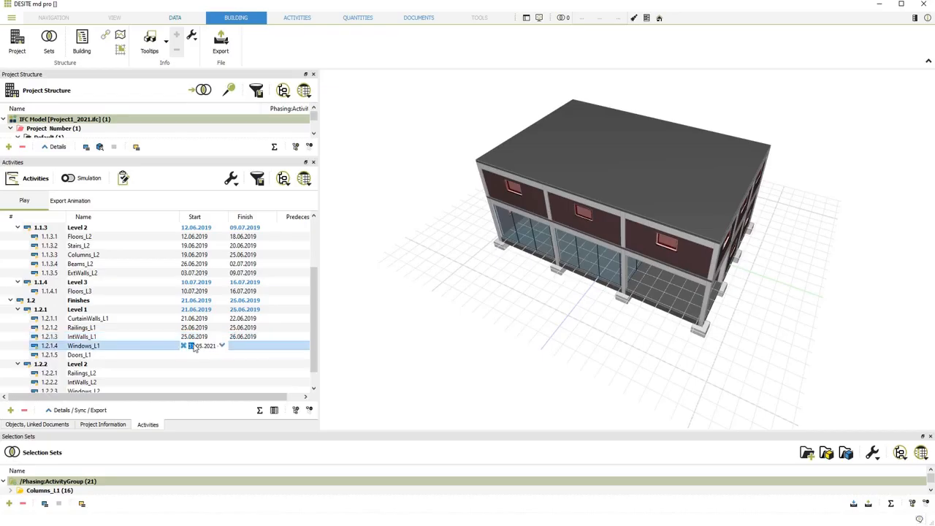
text(23.06.2019)
key(Return)
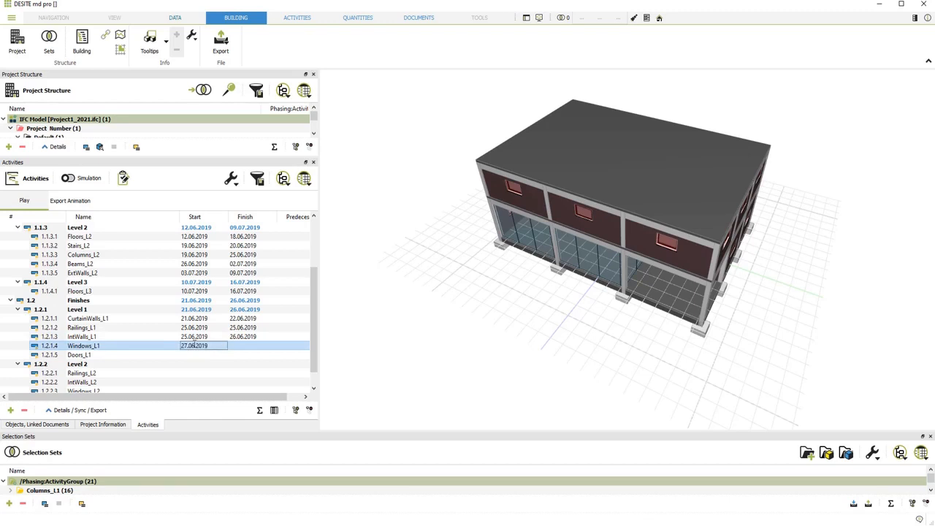
click(241, 347)
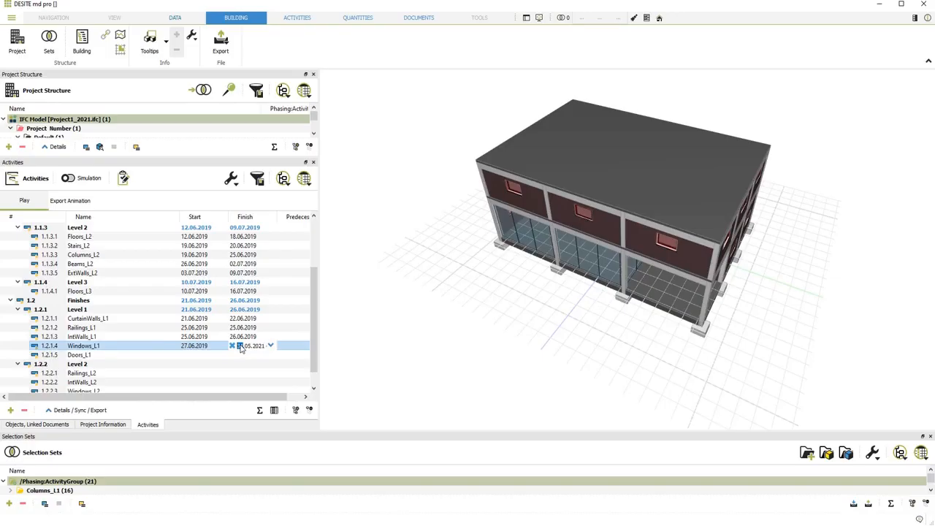
text(27.06.2019)
key(Return)
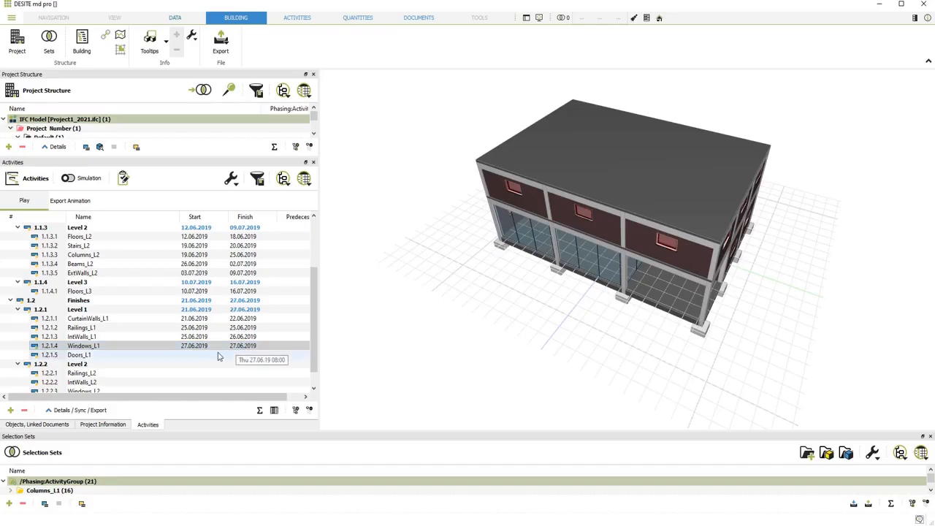
- Set both the start and finish dates of the Doors_L1 task to 28.06.2019
click(185, 358)
click(184, 357)
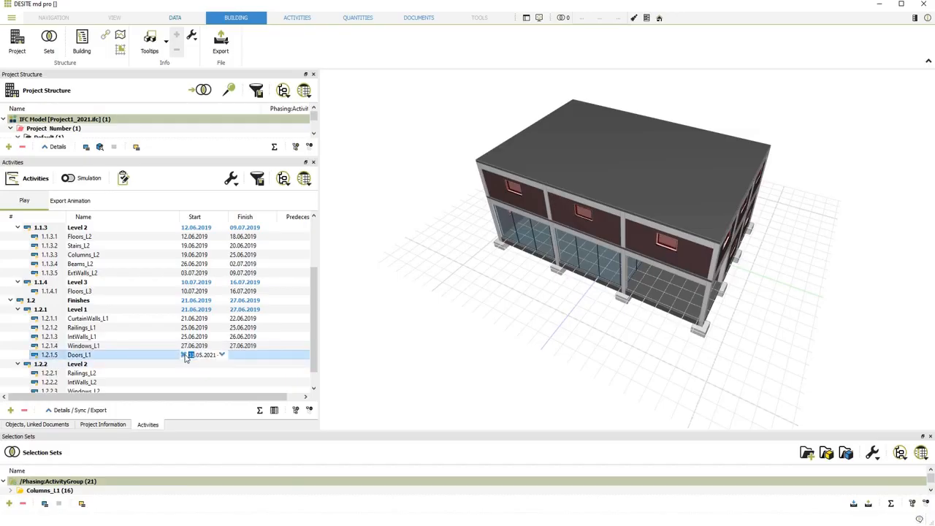
text(28.06.2019)
key(Return)
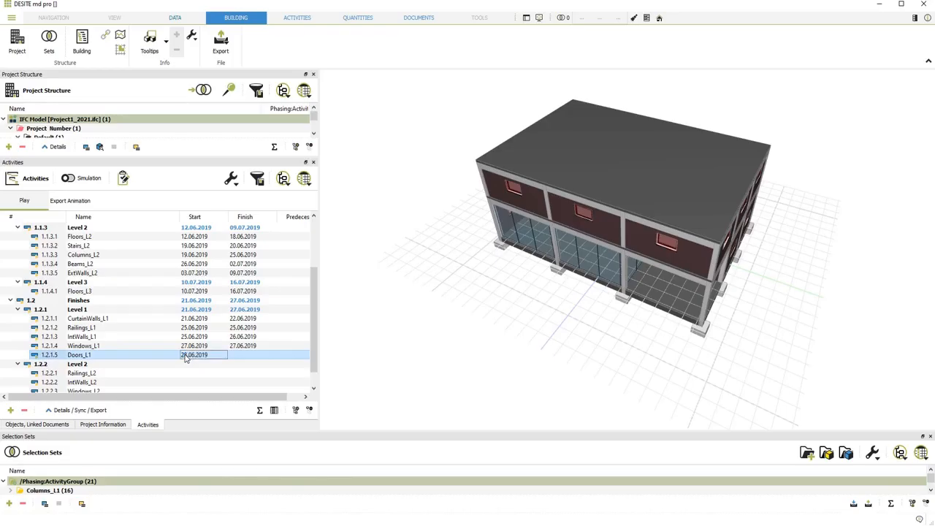
click(241, 357)
click(241, 357)
text(28.06.2019)
key(Return)
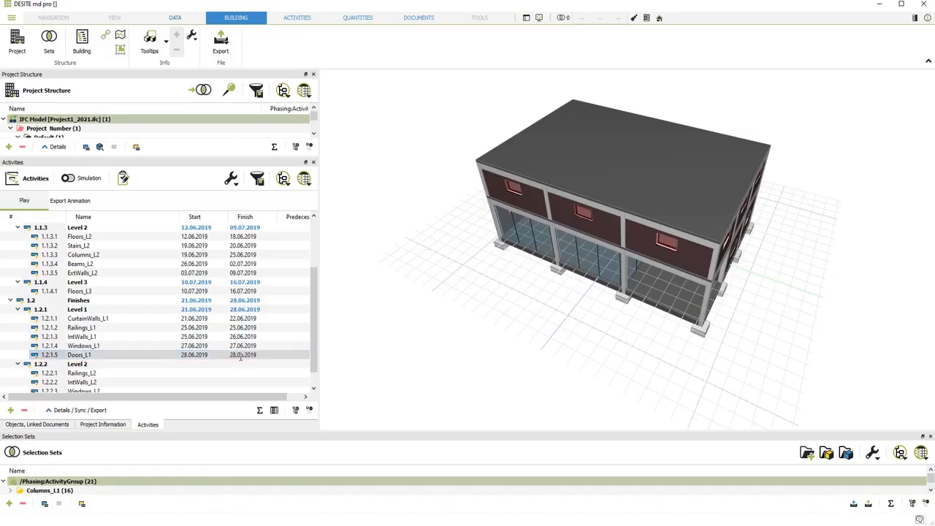
- Set both the start and finish dates of the Railings_L2 task to 17.07.2019
scroll(205, 364, down, 1)
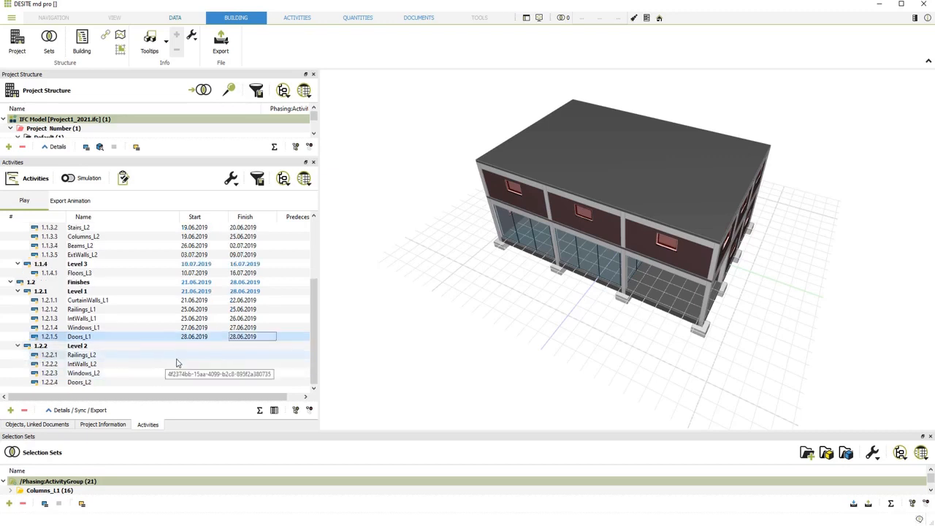
click(189, 357)
click(189, 357)
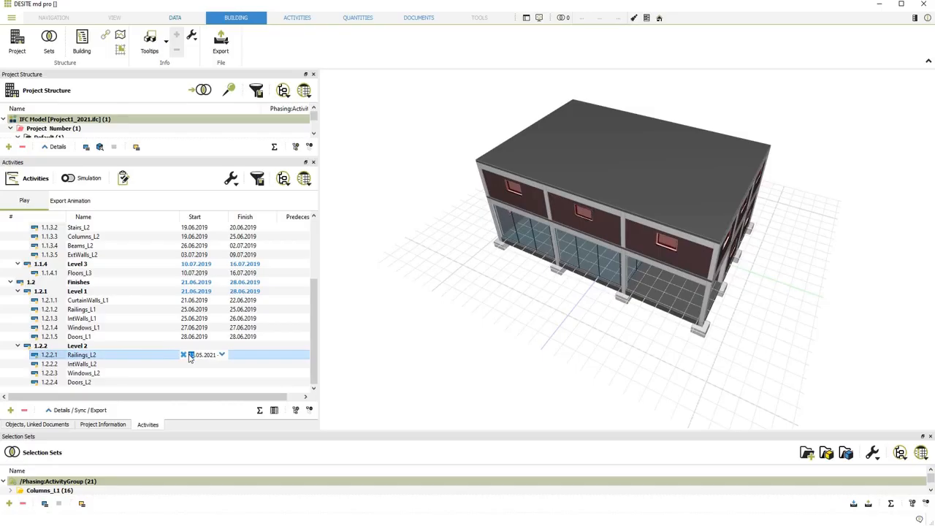
text(17.07.2019)
key(Return)
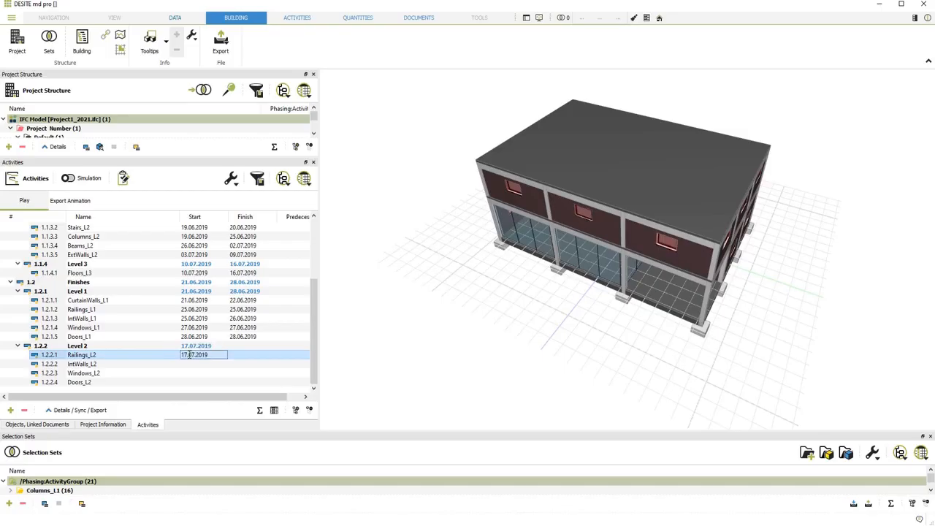
double_click(245, 355)
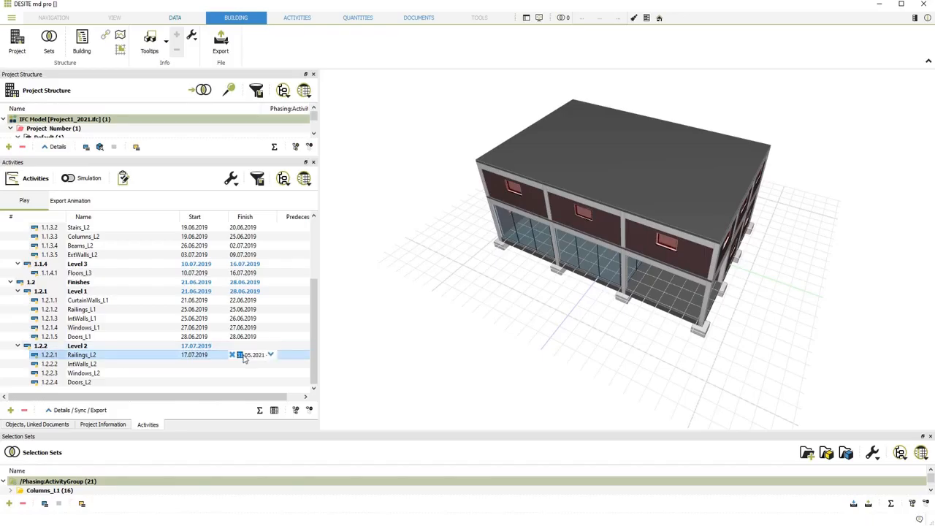
text(17072019)
key(Return)
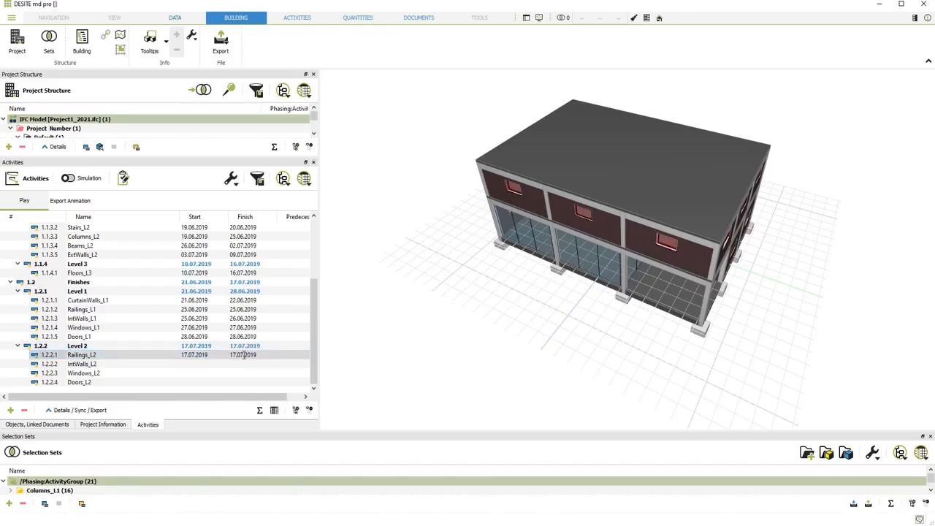
- Set the IntWalls_L2 task's start date to 17.07.2019 and its finish date to 18.07.2019
double_click(196, 365)
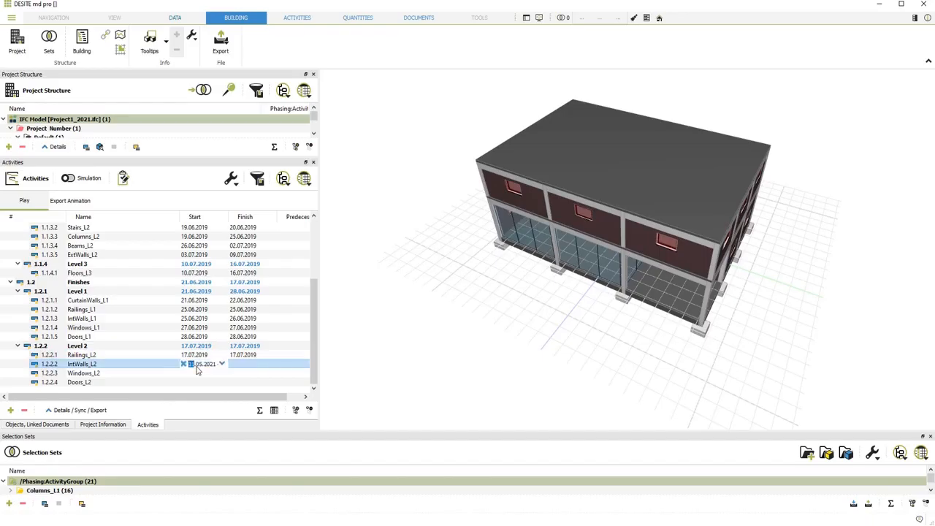
text(17.07.2019)
key(Return)
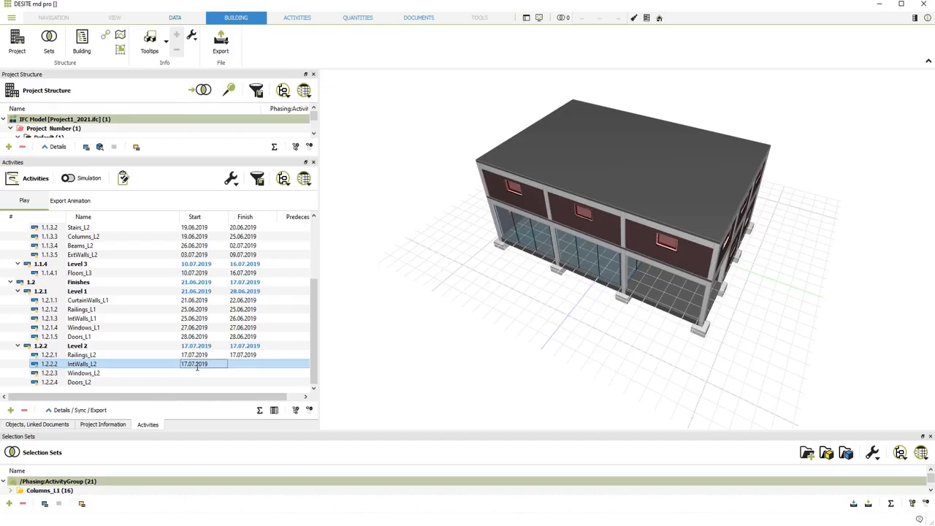
click(237, 365)
click(237, 365)
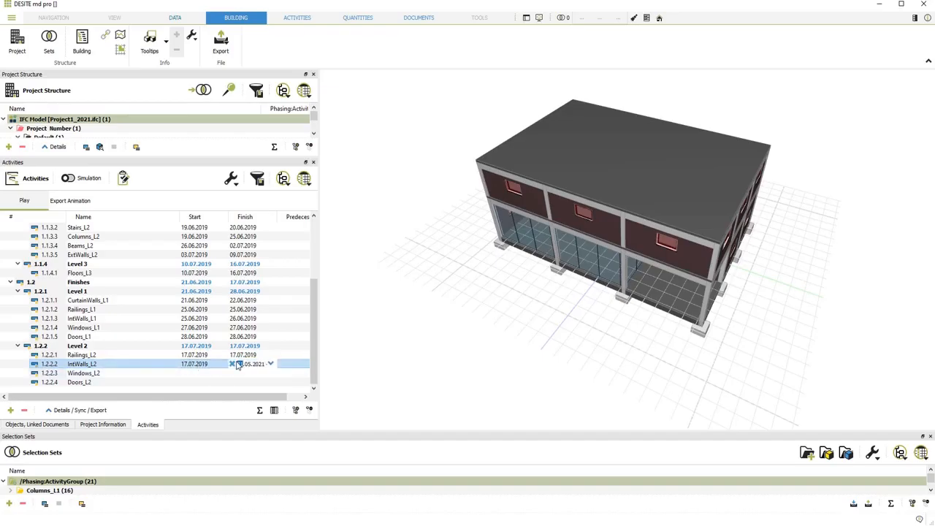
text(280)
text(72019)
key(Return)
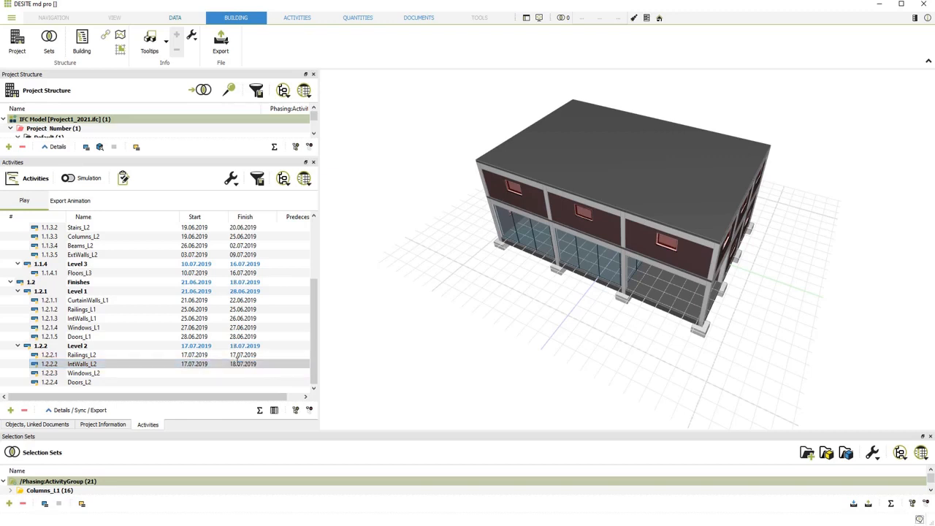
- Set both the start and finish dates of the Windows_L2 task to 19.07.2019
click(223, 372)
click(198, 374)
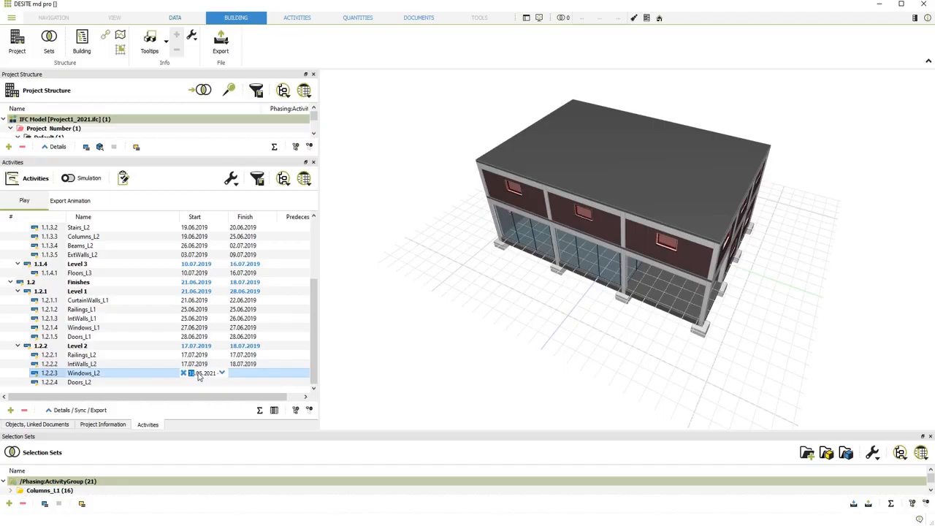
text(19.07.2019)
key(Return)
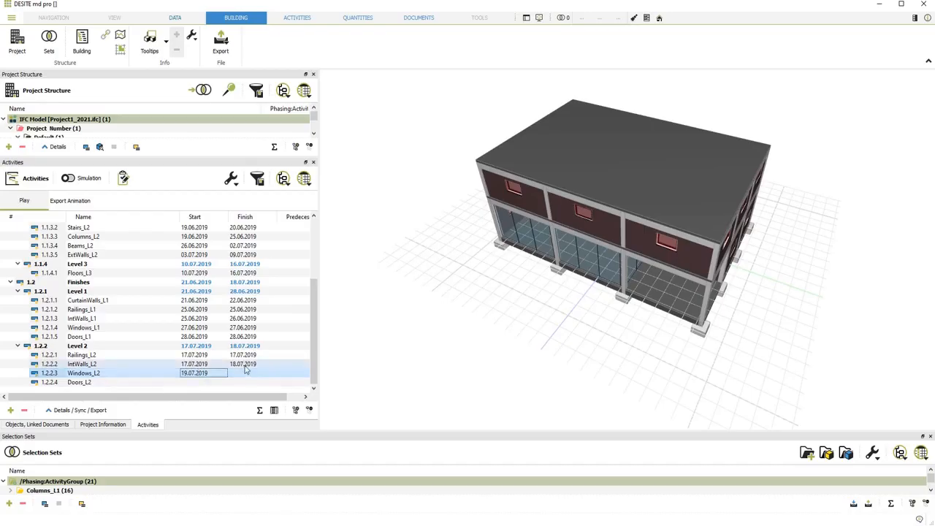
click(233, 375)
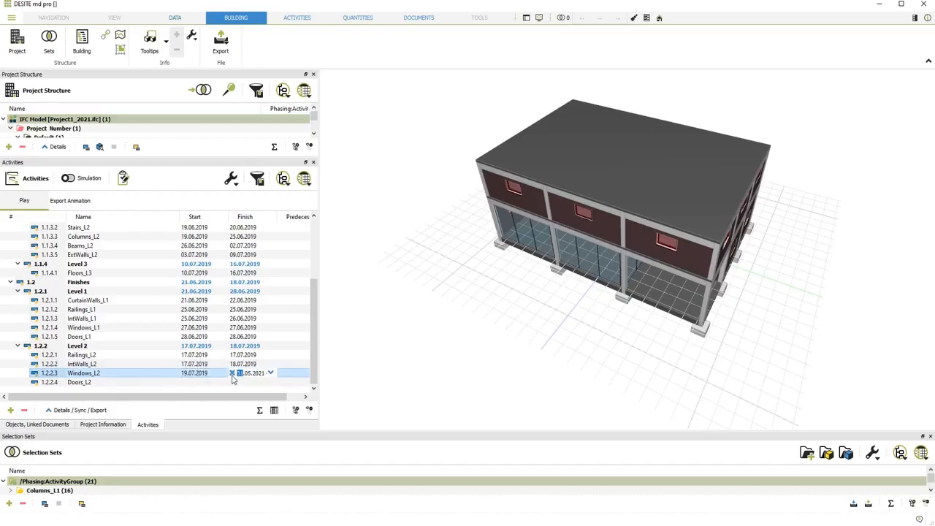
text(19.07.2019)
key(Return)
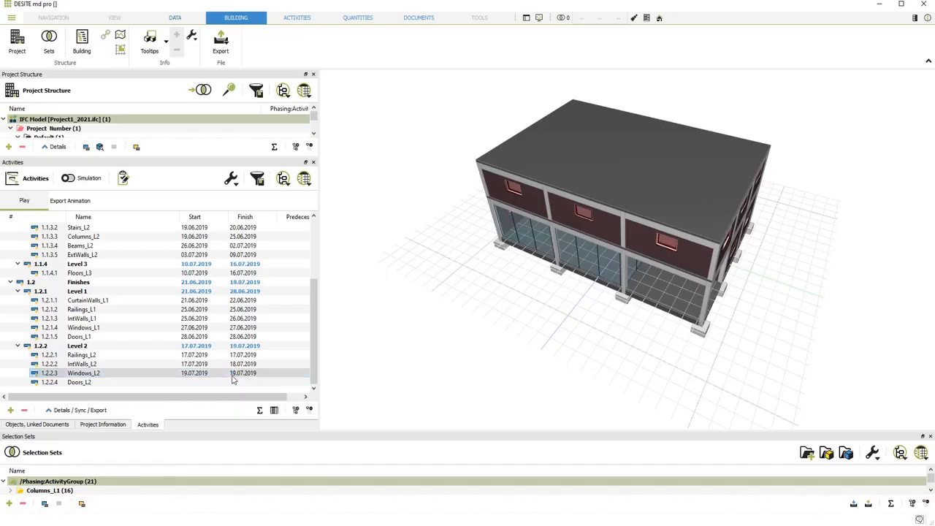
- Set both the start and finish dates of the Doors_L2 task to 20.07.2019
click(199, 383)
text(20.07.)
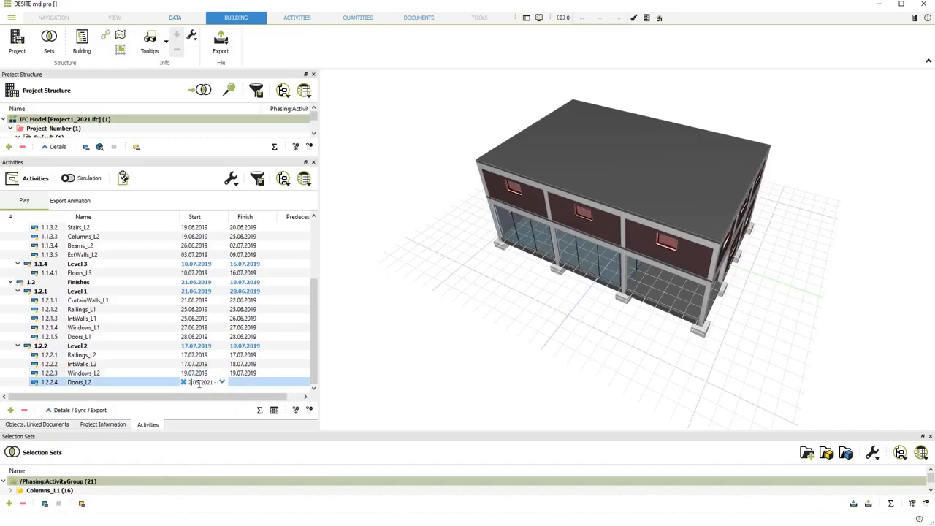
text(2019)
key(Return)
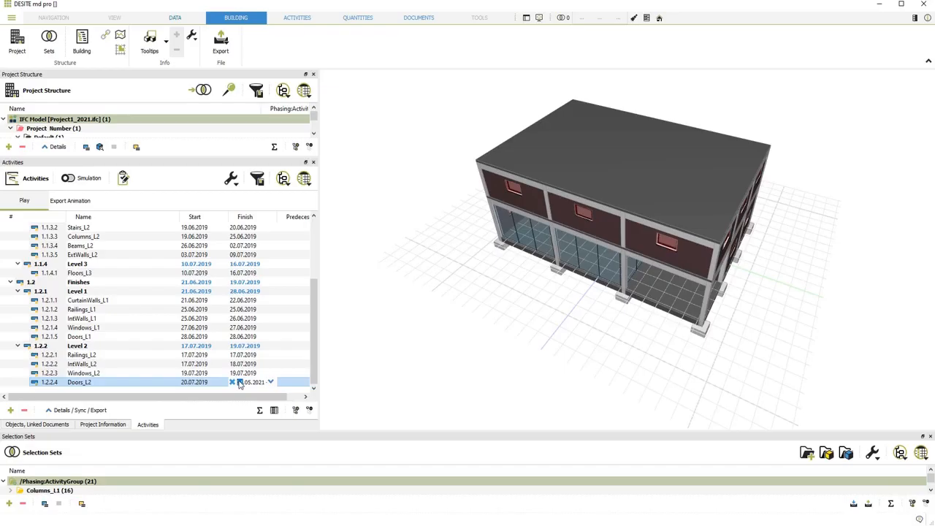
text(20.07.2019)
key(Return)
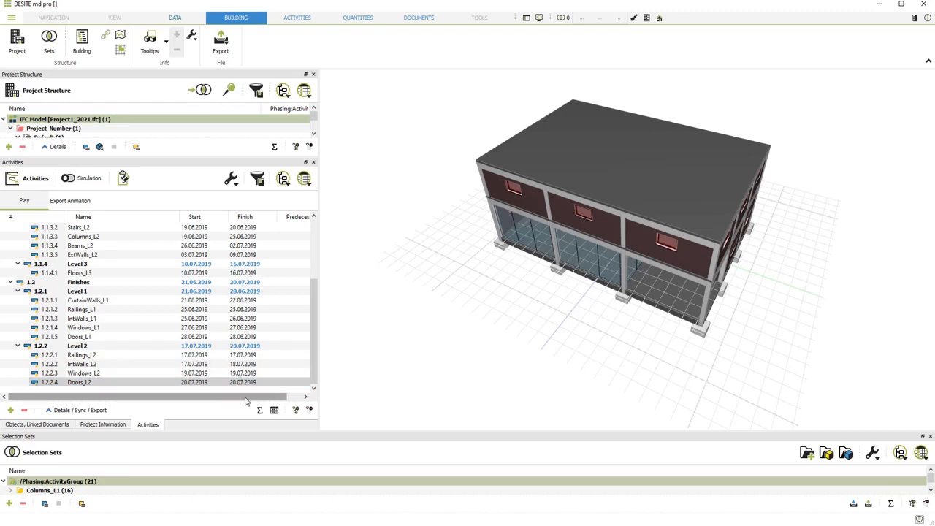
- Enter the predecessors FS 1.1.1 for the Columns_L1 task and FS 1.1.2.1 for the Floors_L1 task
drag(242, 397, 302, 405)
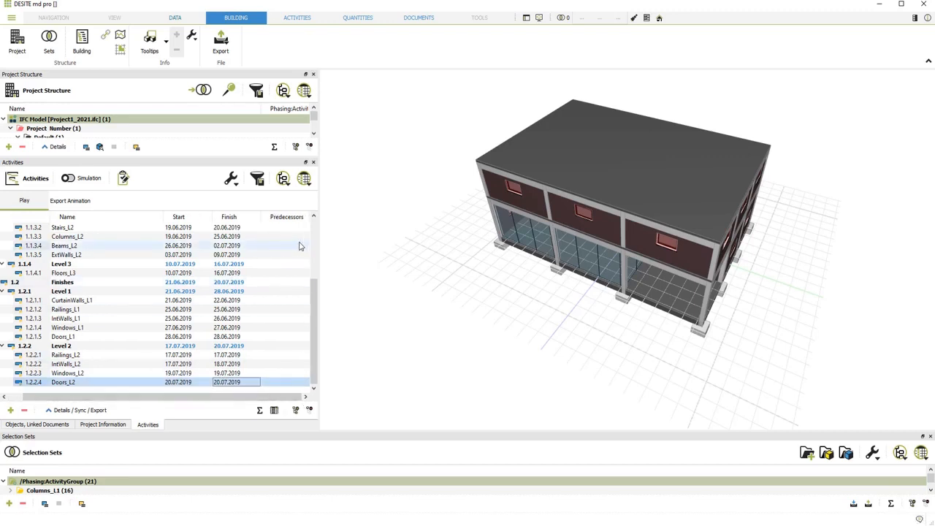
scroll(297, 242, up, 4)
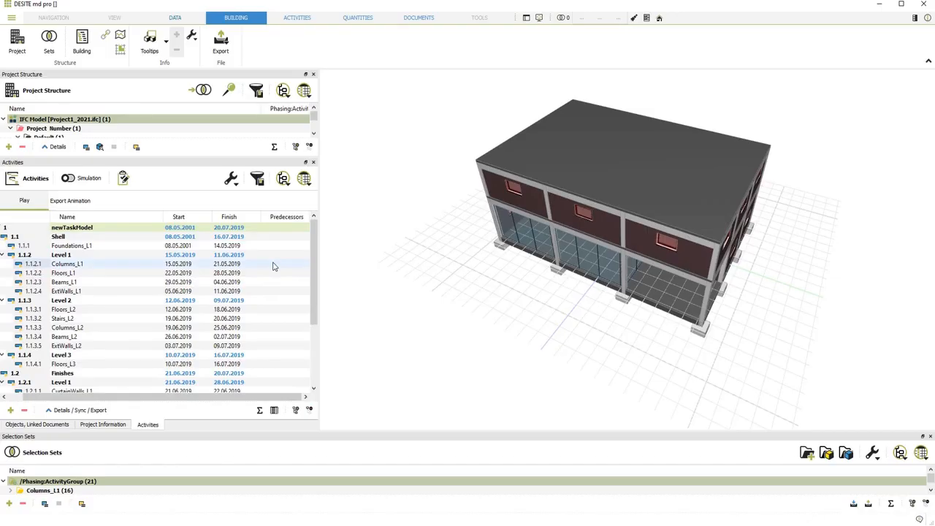
double_click(273, 264)
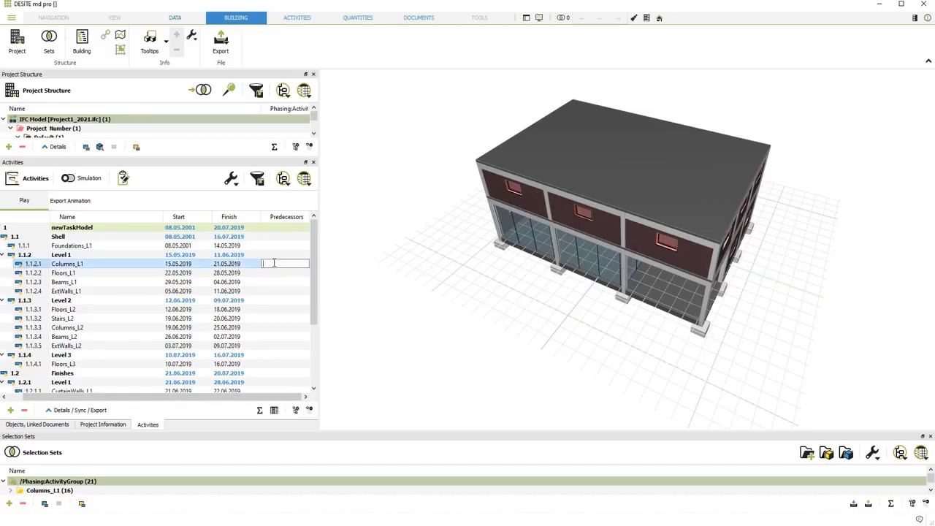
text(FS 1.1.1.;)
click(267, 274)
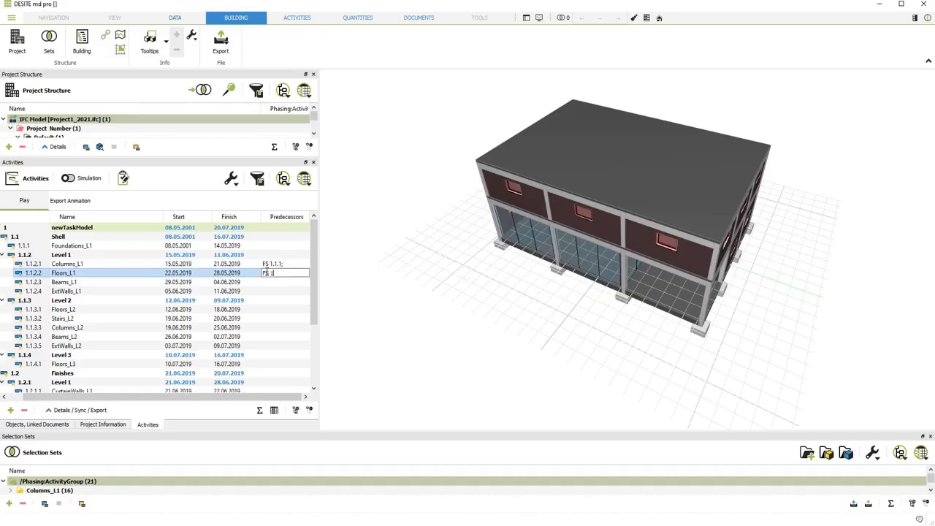
key(BackSpace)
key(BackSpace)
text(1.2.1)
- Enter the predecessors FS 1.1.2.2 for the Beams_L1 task and FS 1.1.2.3 for the ExtWalls_L1 task
double_click(286, 283)
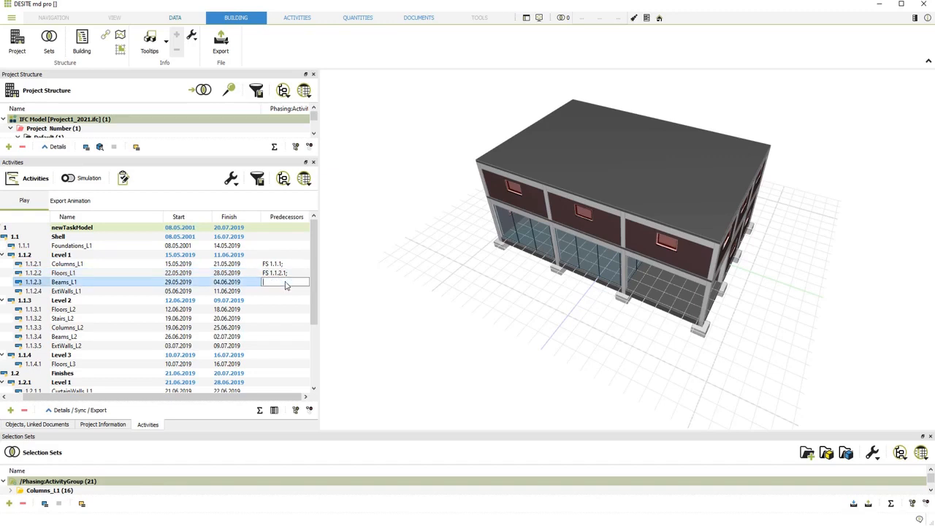
text(1)
key(BackSpace)
text(FS 1.1.2.2)
double_click(268, 292)
text(FS 1.1.)
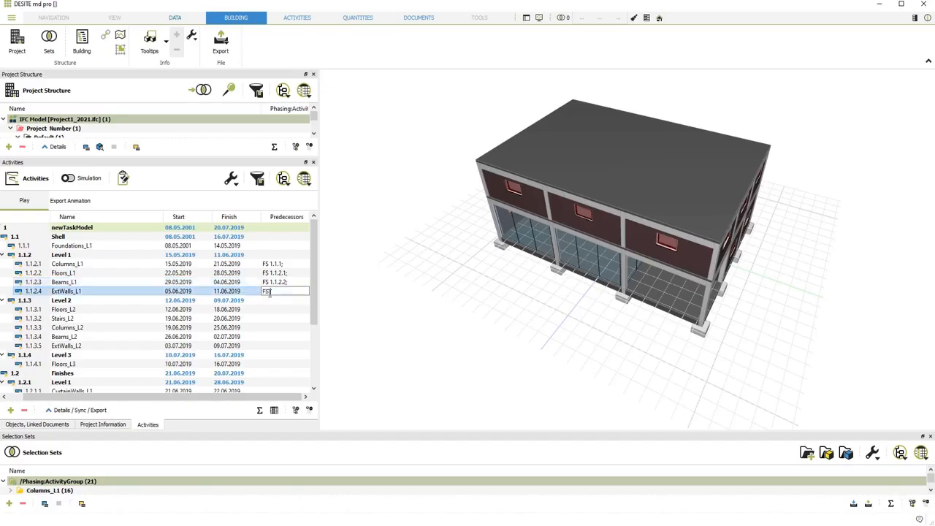
text(2.3)
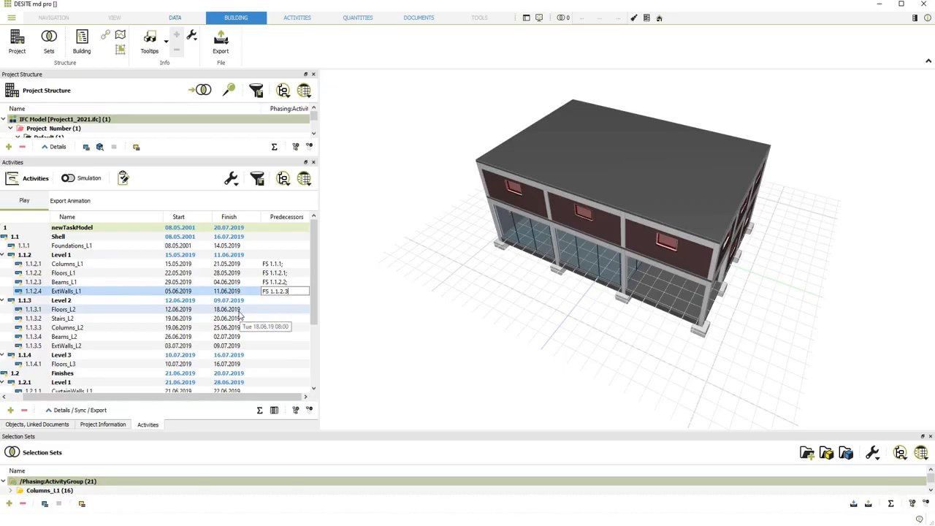
- Enter the predecessors FS 1.1.2.4 for the Floors_L2 task and FS 1.1.3.1 for the Stairs_L2 task
double_click(267, 310)
text(FS 1)
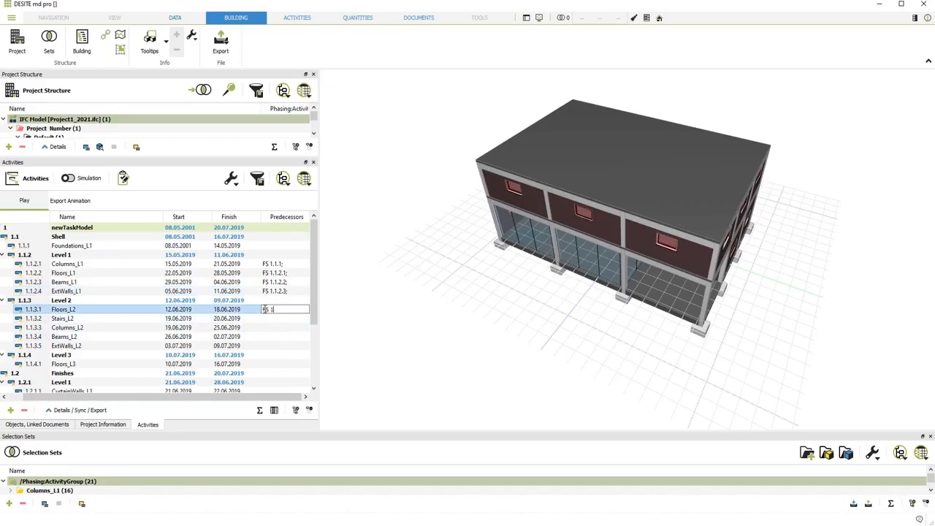
text(.1.2.4)
double_click(269, 320)
text(FS 1.1)
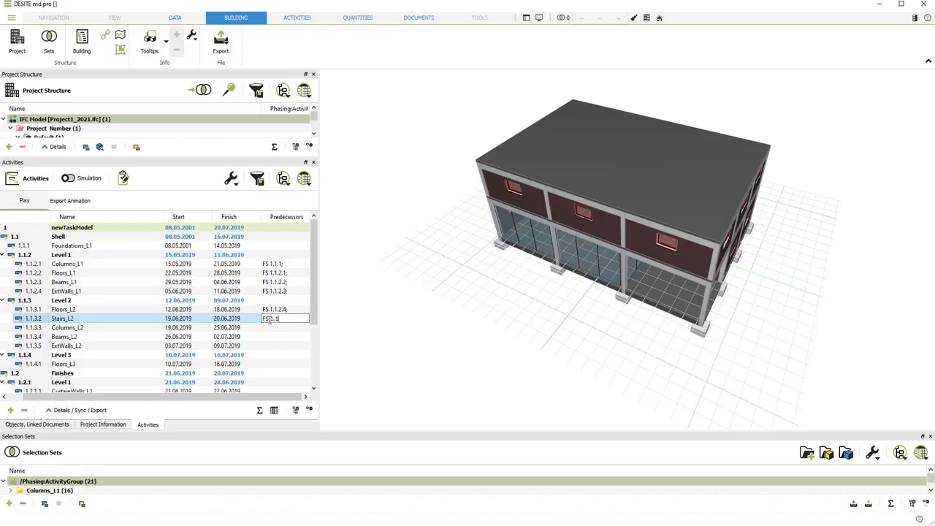
text(.3.1)
- Enter the predecessors FS 1.1.3.1 for the Columns_L2 task and FS 1.1.3.3 for the Beams_L2 task
double_click(265, 330)
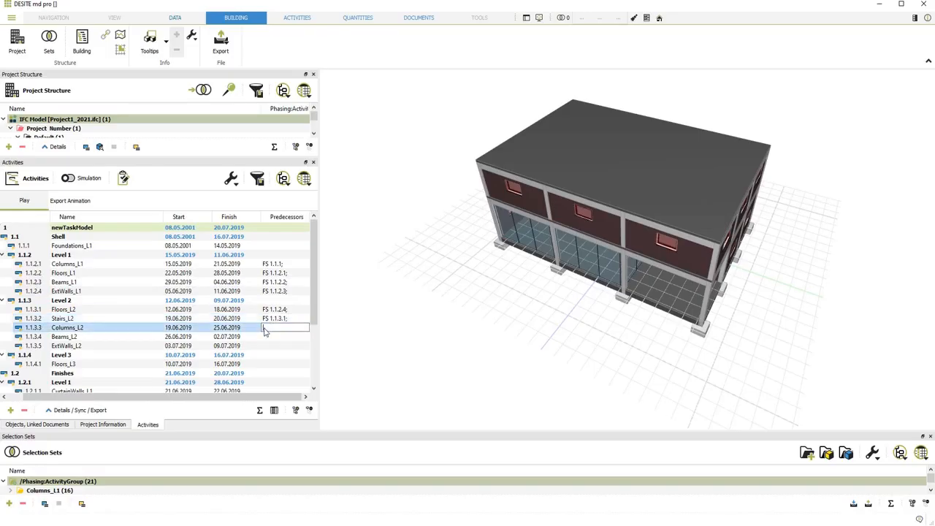
text(FS 1.1.3.1)
click(265, 338)
double_click(265, 339)
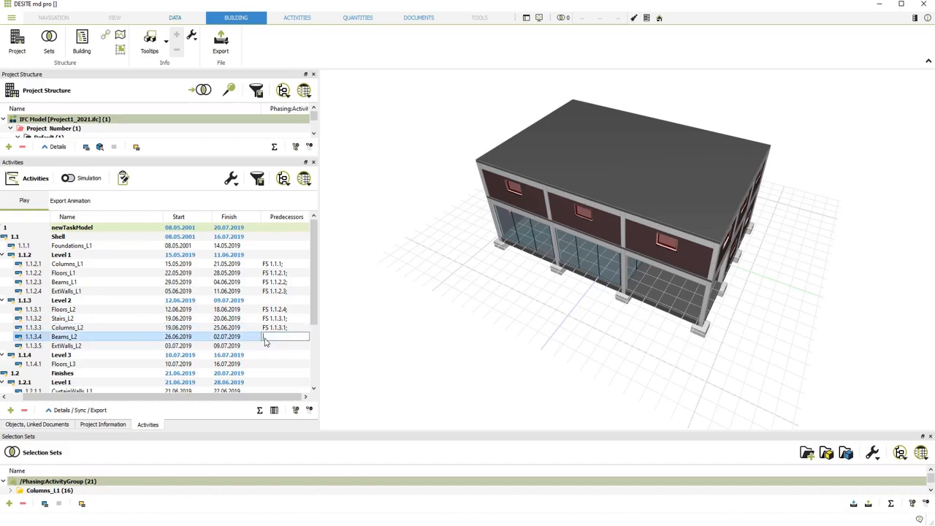
text(FS 1.1.3.3)
- Enter the predecessors FS 1.1.3.4 for the ExtWalls_L2 task and FS 1.1.3.5 for the Floors_L3 task
click(270, 347)
double_click(270, 347)
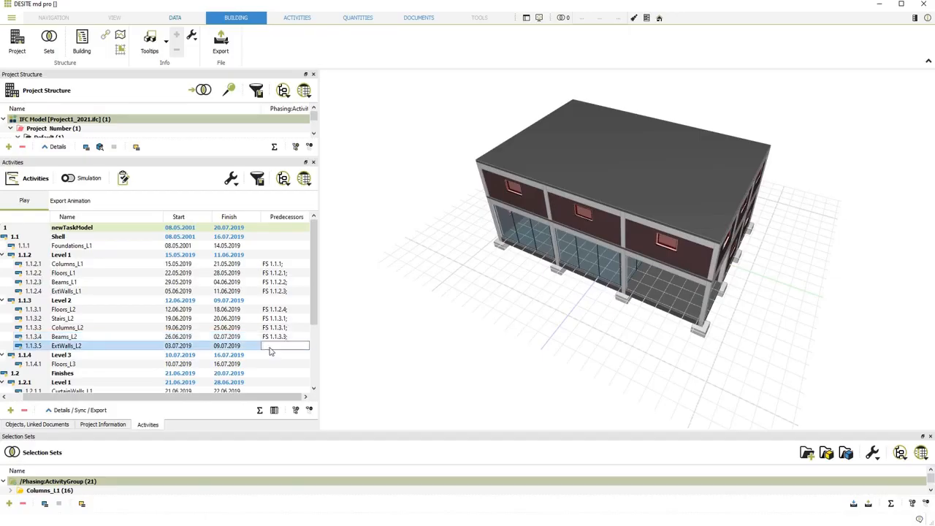
text(FS 1.1.3.4;)
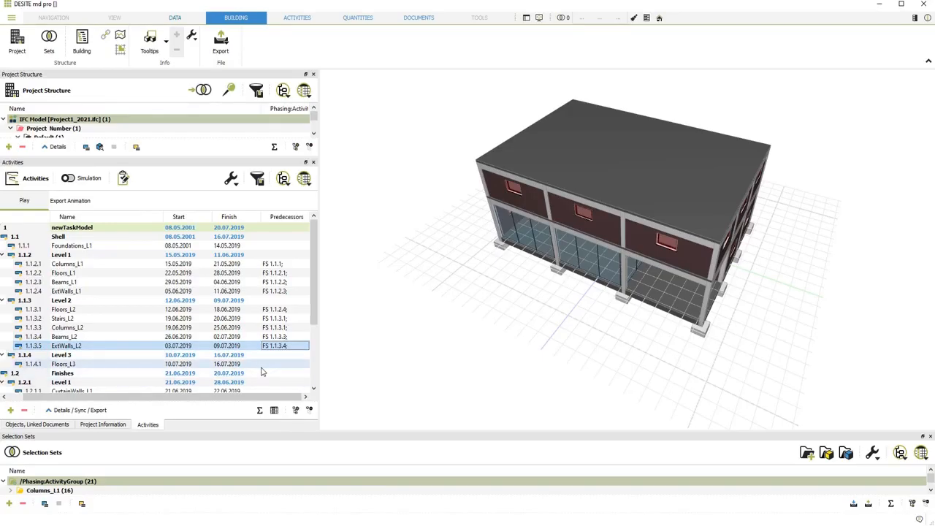
click(262, 366)
click(281, 365)
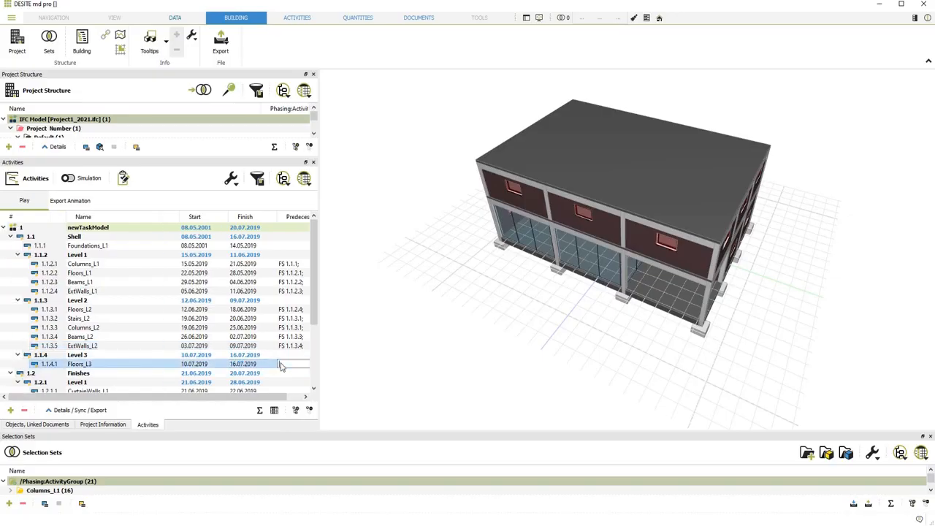
text(FS 1.1.3.5)
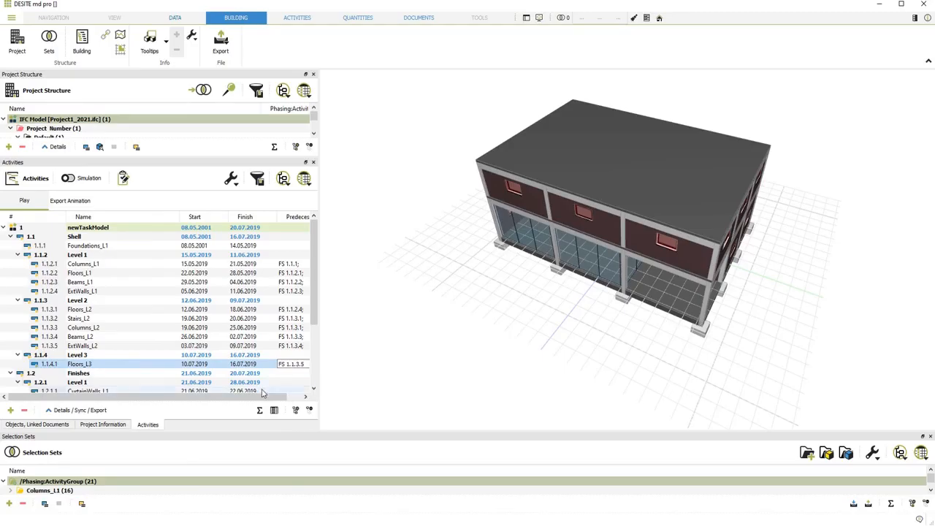
text(;)
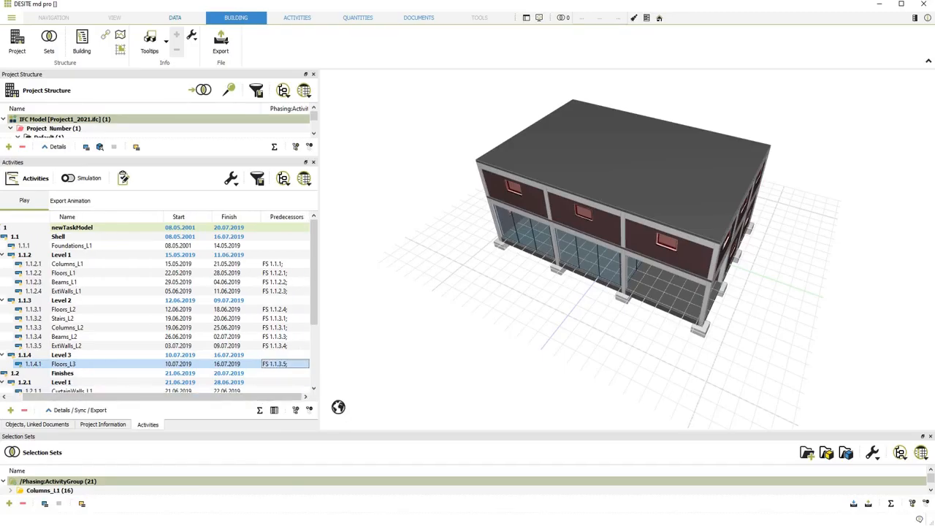
- Enter the predecessors FS 1.1.3.1 for the CurtainWalls_L1 task and FS 1.1.3.2 for the Railings_L1 task
scroll(250, 380, down, 4)
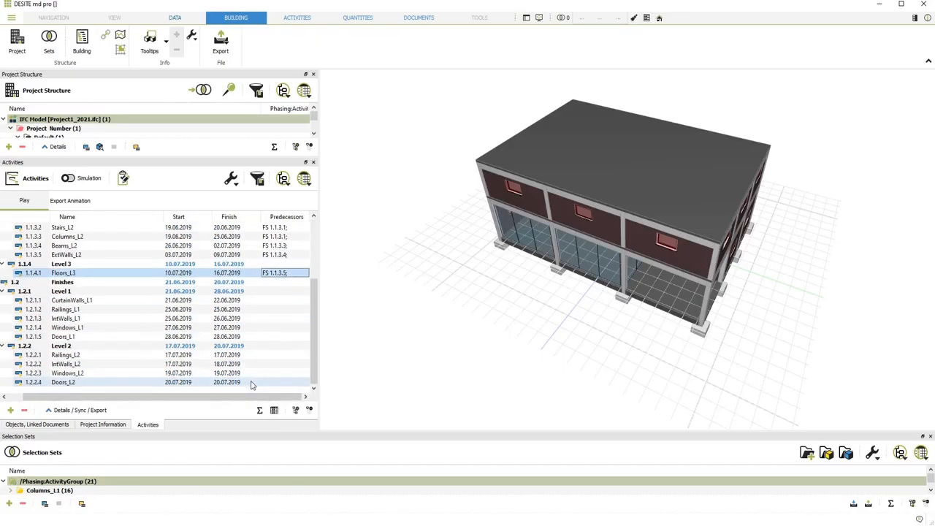
click(265, 300)
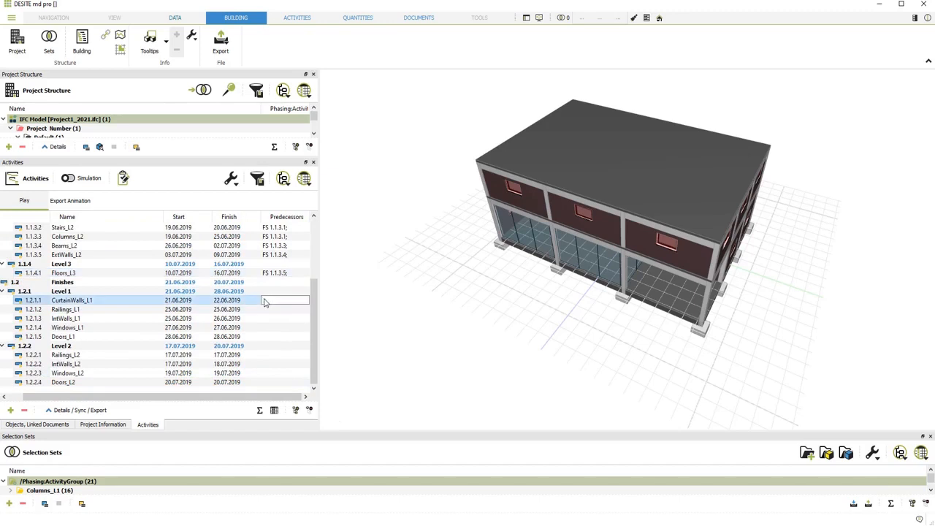
text(FS 1.1.3.1)
click(268, 312)
text(FS 1)
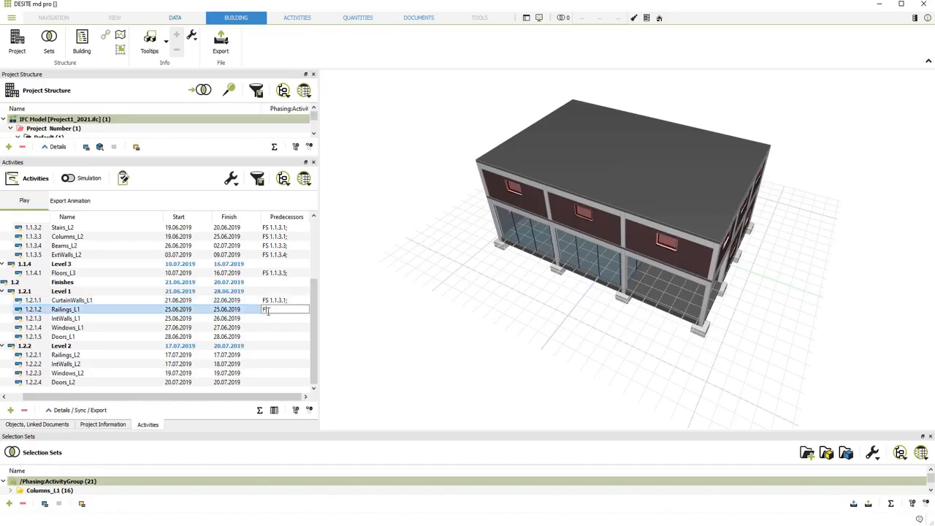
text(.1.3.2)
- Enter the predecessors FS 1.2.1.1 for the IntWalls_L1 task and FS 1.2.1.3 for the Windows_L1 task
click(275, 319)
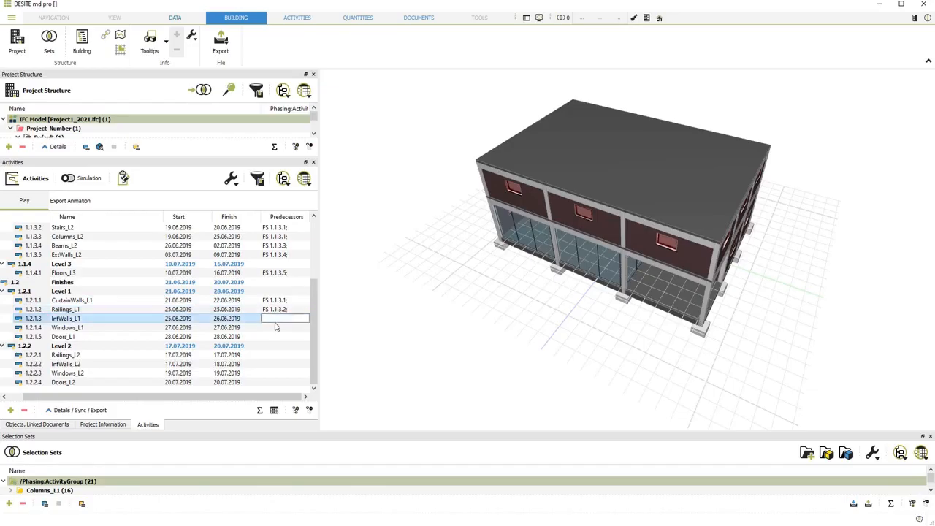
text(FS 1.2.1.1.1)
click(279, 319)
key(BackSpace)
click(279, 329)
click(278, 328)
text(FS)
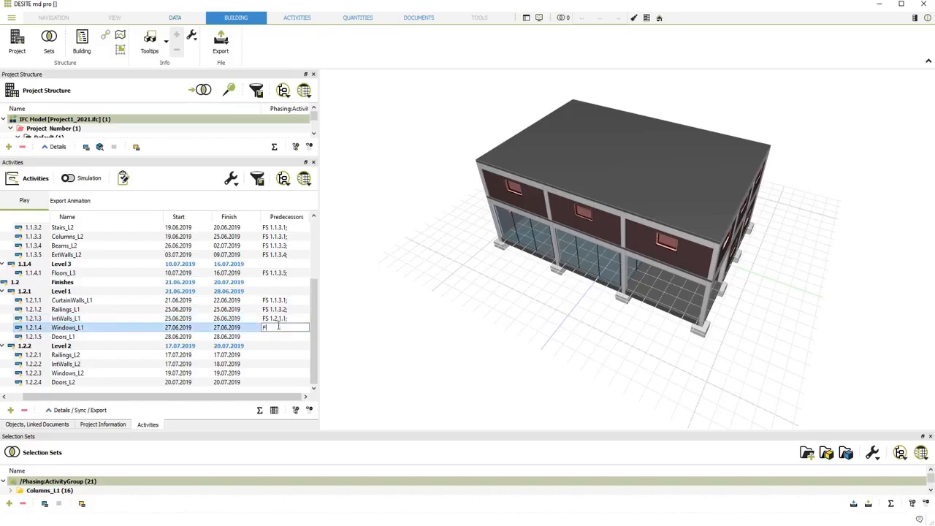
text( 1.2.1.3)
- Enter FS 1.2.1.4 as the predecessor of the Doors_L1 task
click(278, 339)
click(277, 339)
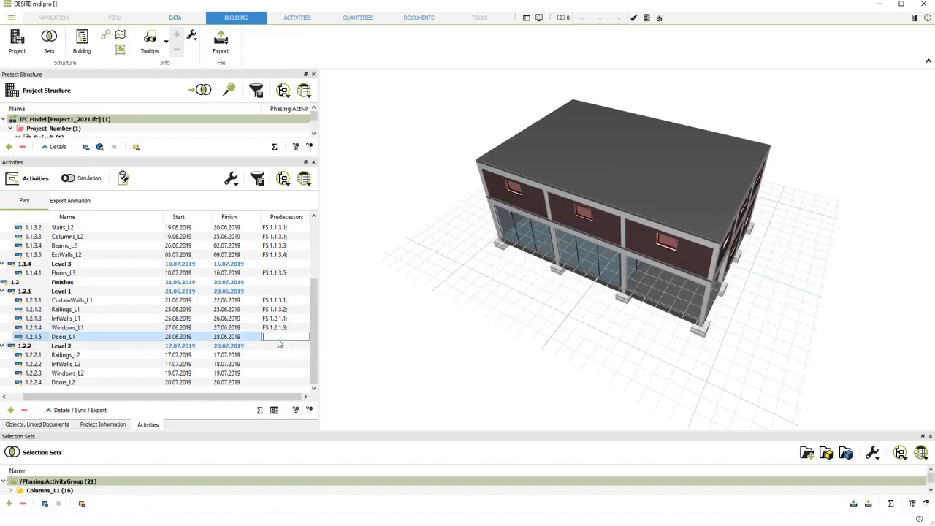
text(FS 1.2.1.4)
- Enter FS 1.1.4.1 as the predecessor of both the Railings_L2 and IntWalls_L2 tasks
click(270, 355)
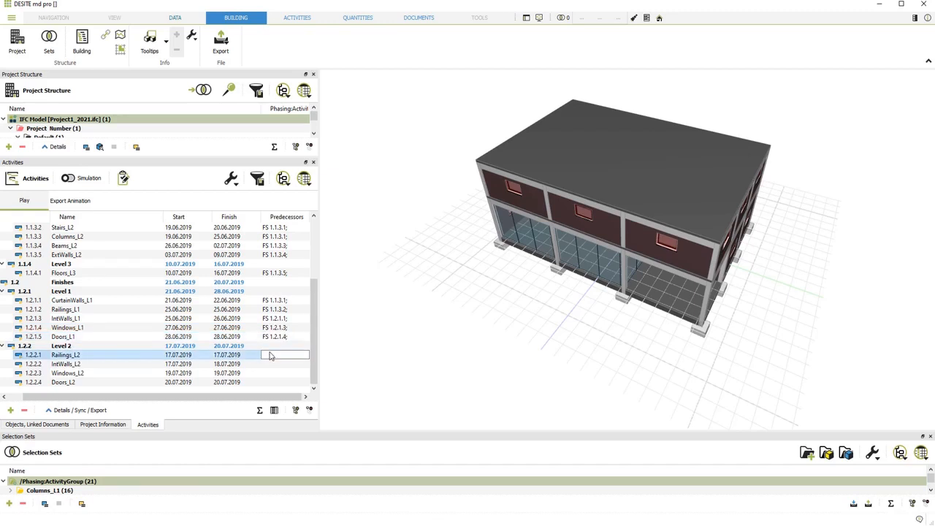
text(FS 1.1.4.1)
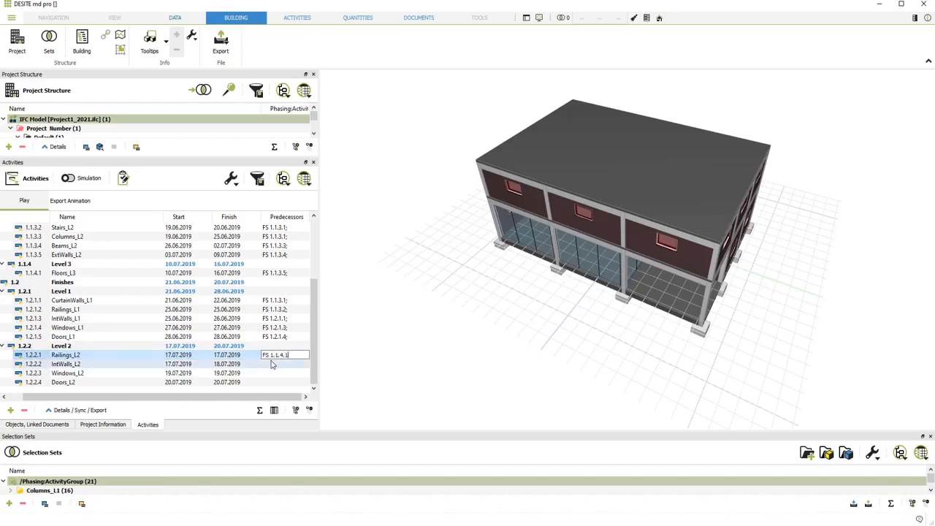
click(273, 364)
text(FS )
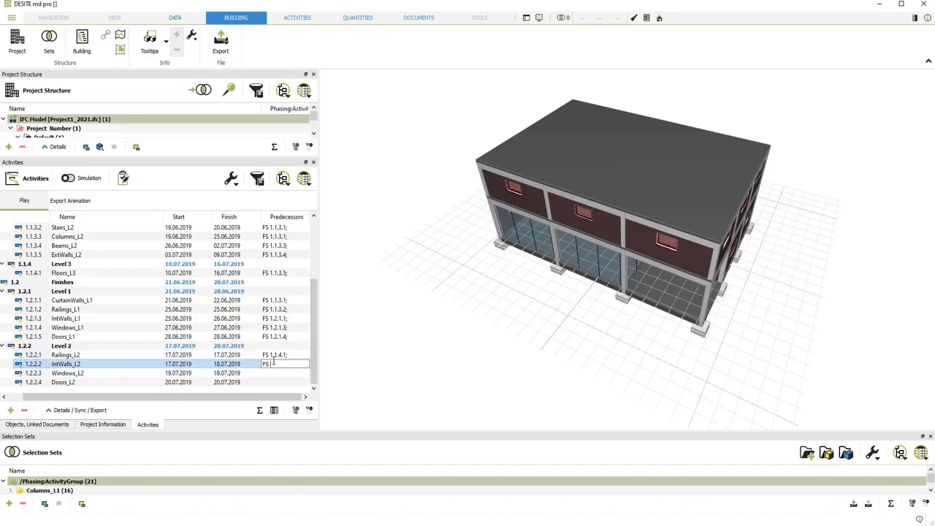
text(1.1.4.1)
- Enter FS 1.2.2.2 as the predecessor of the Windows_L2 task
click(274, 373)
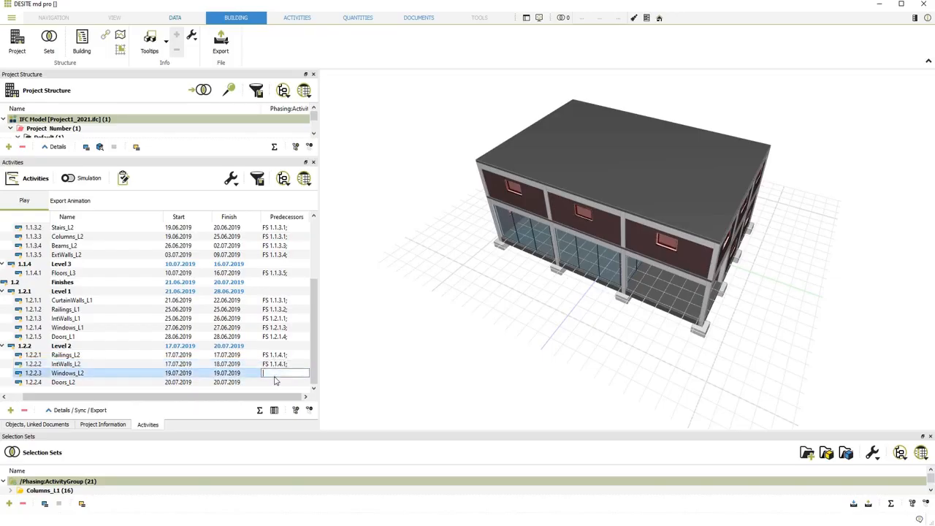
click(274, 373)
text(FS 1.2.2.2)
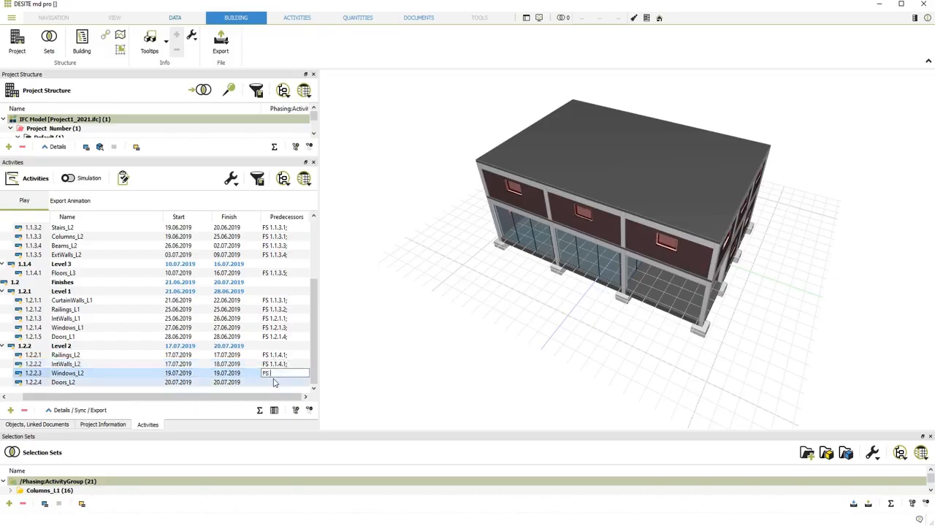
click(275, 382)
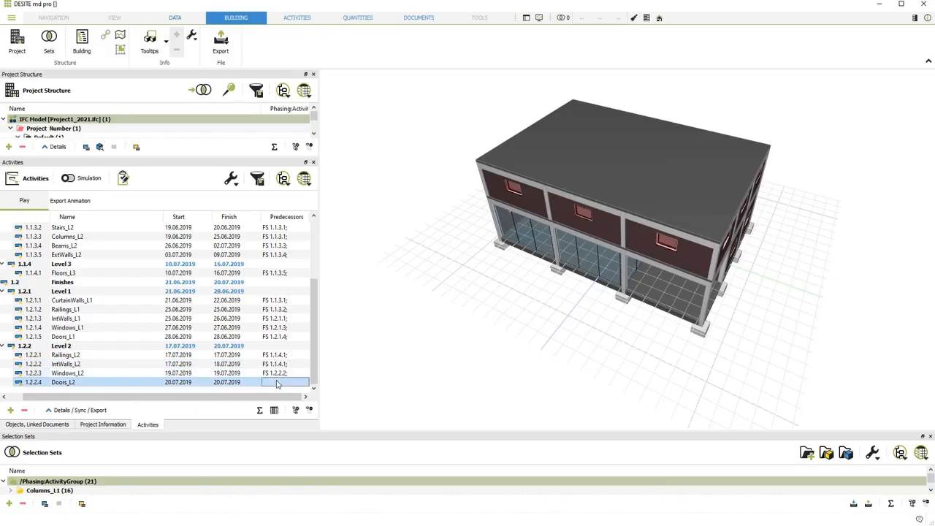
- Enter FS 1.2.2.3 as the predecessor of the Doors_L2 task
click(275, 382)
text(FS 1.2.2.3)
key(Return)
- Start saving the project under a new name and create a folder named DesiteMD Tutorial on the Desktop
click(11, 18)
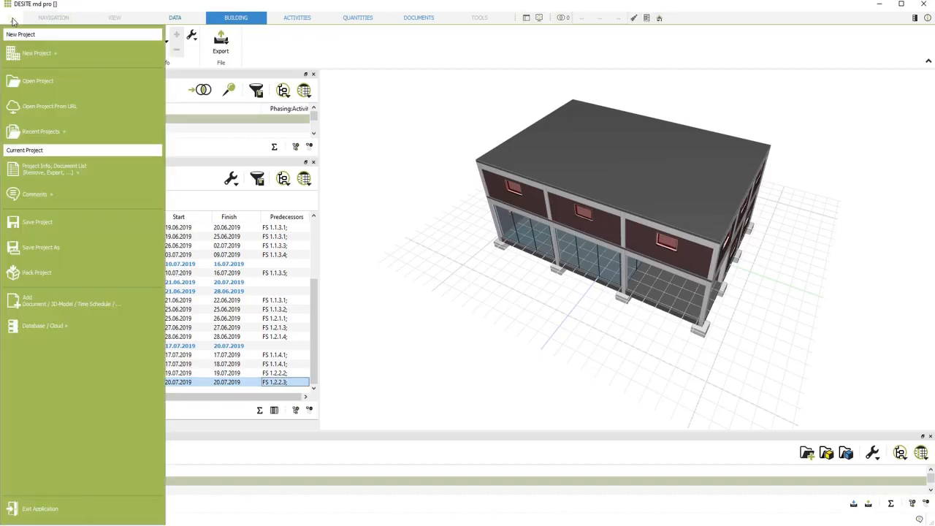
click(52, 248)
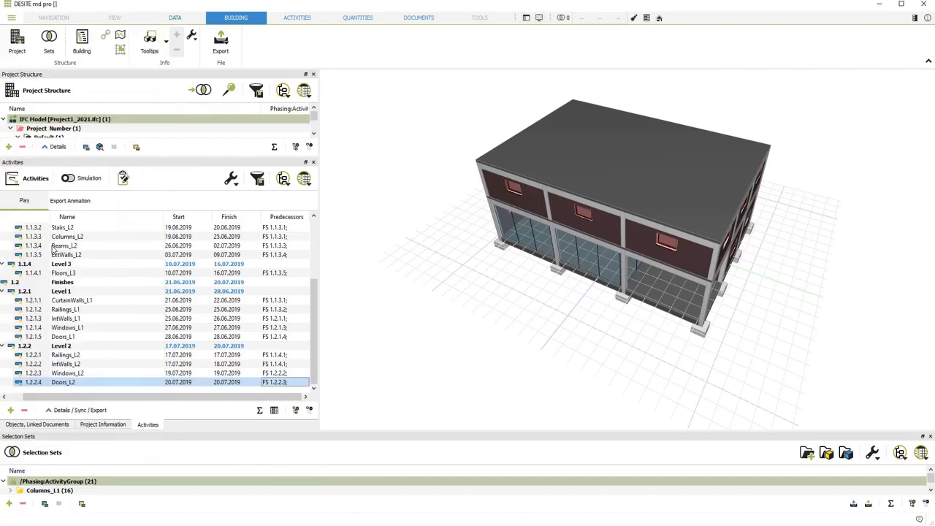
click(44, 94)
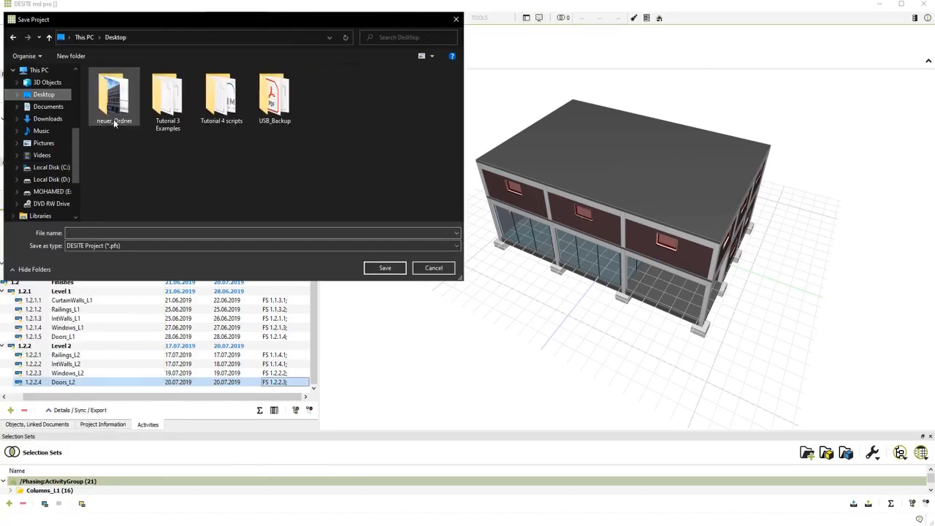
right_click(256, 162)
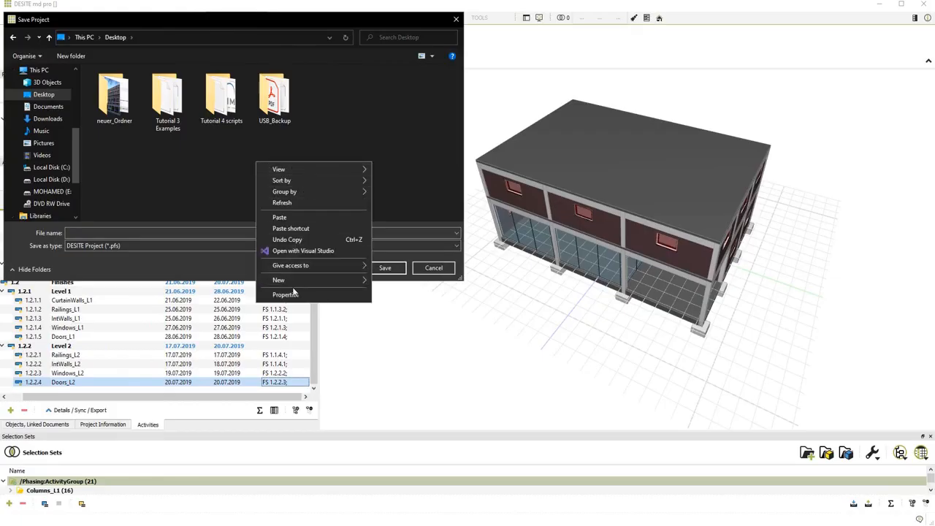
mouse_move(298, 279)
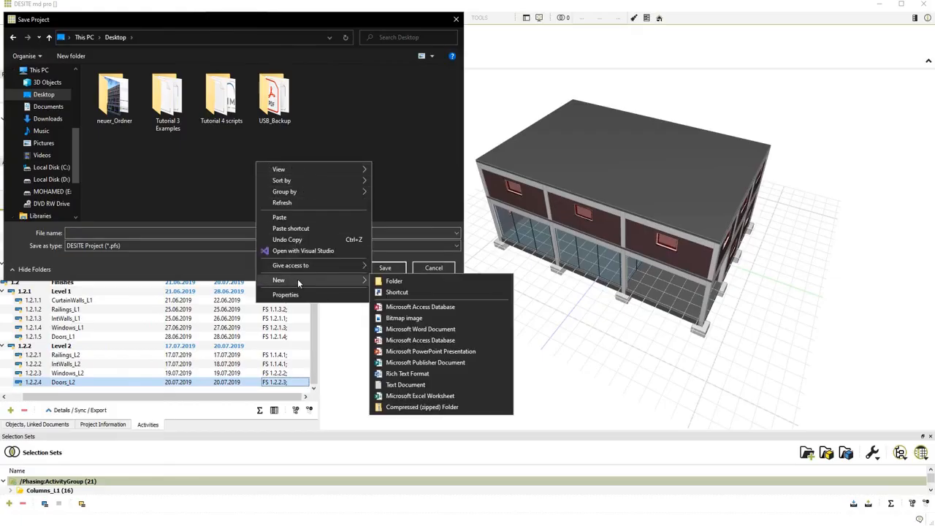
click(394, 284)
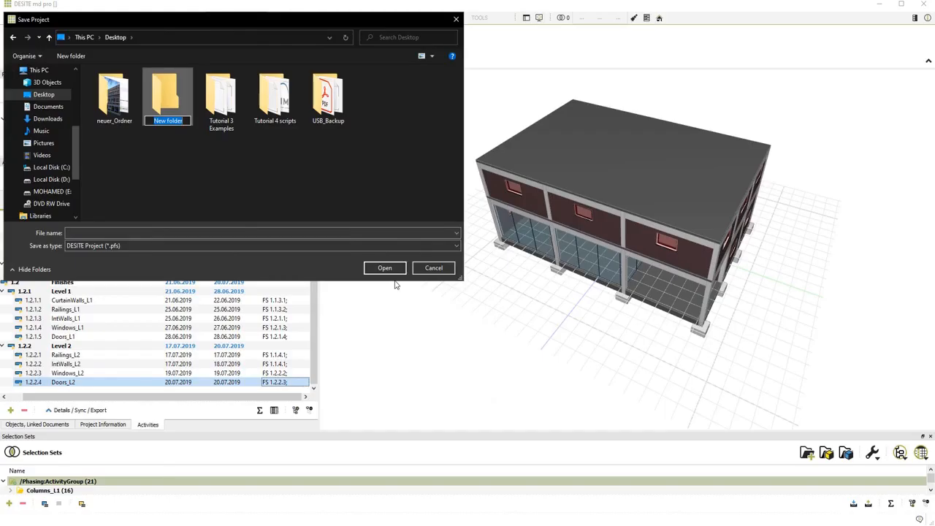
text(DesiteMD Tutorial)
key(Return)
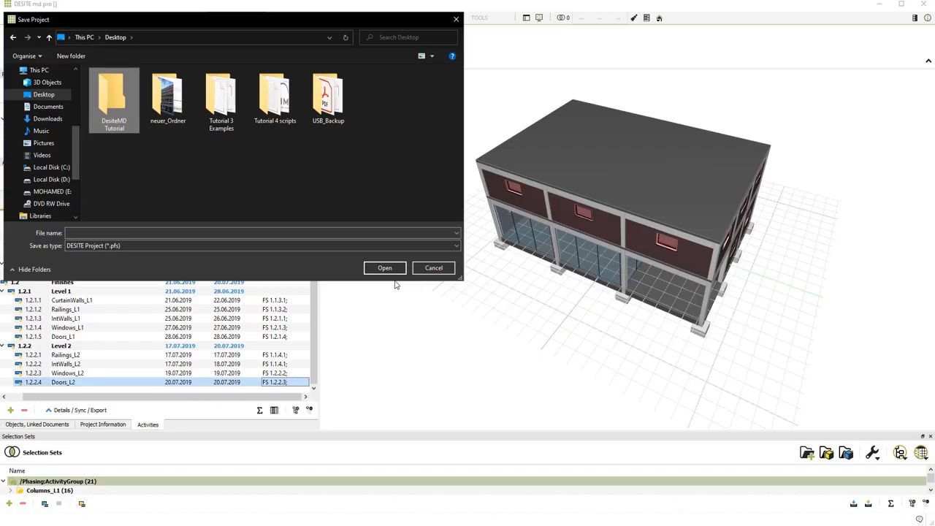
- Save the project as Tutorial in the DesiteMD Tutorial folder, in the DESITE Project (*.pfs) format
double_click(114, 102)
click(431, 56)
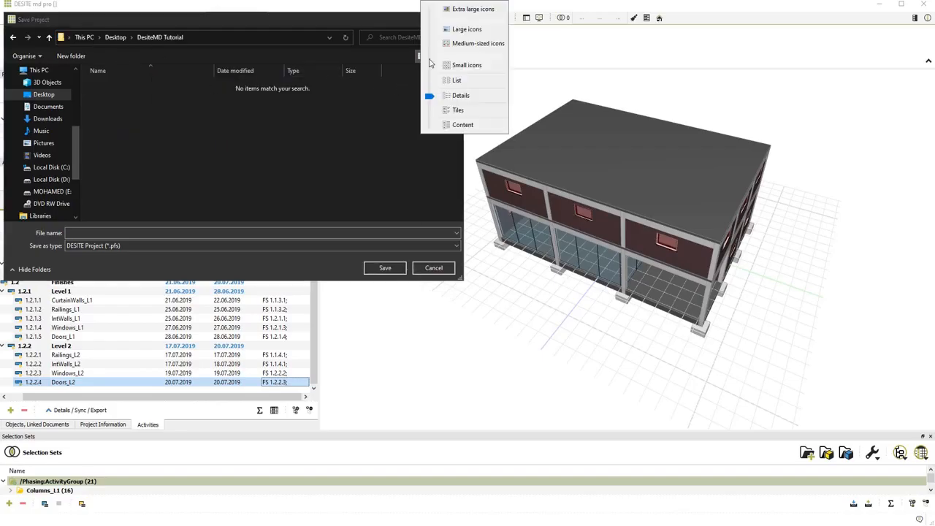
click(463, 30)
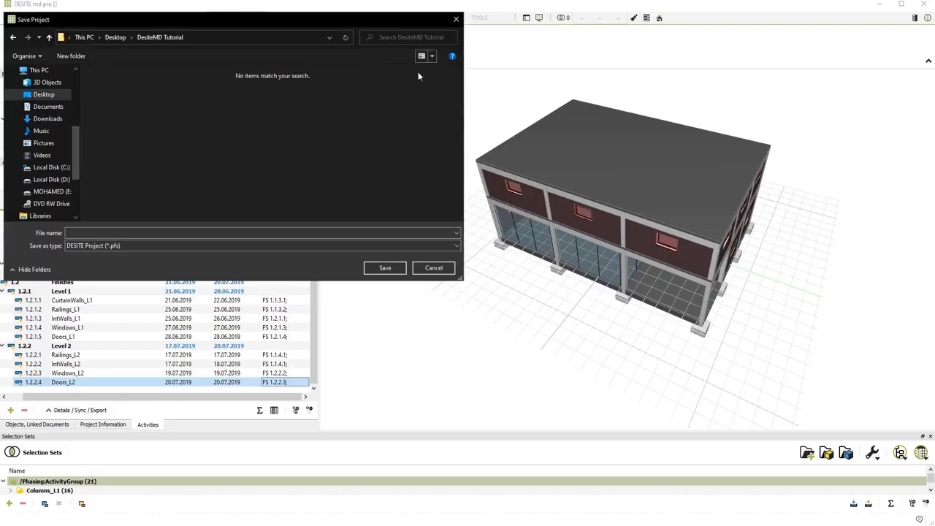
click(154, 232)
text(Tu)
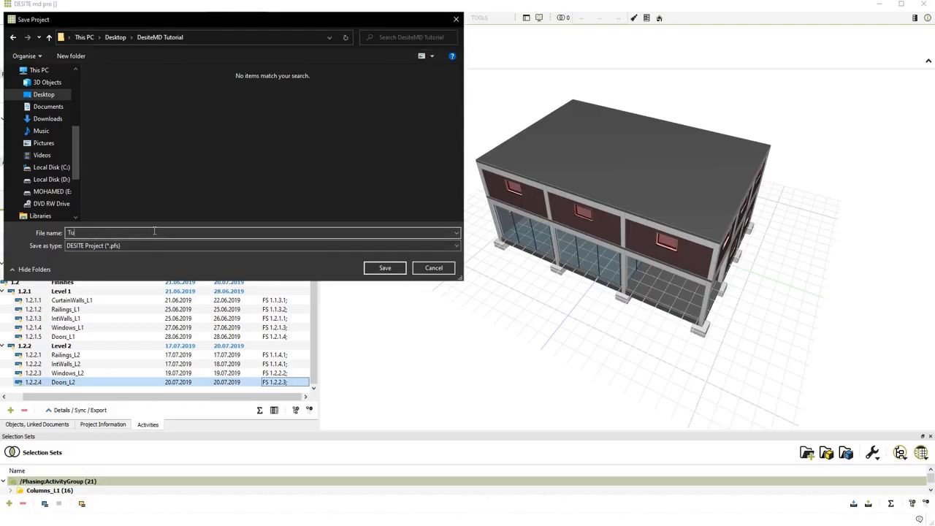
text(torial)
click(385, 267)
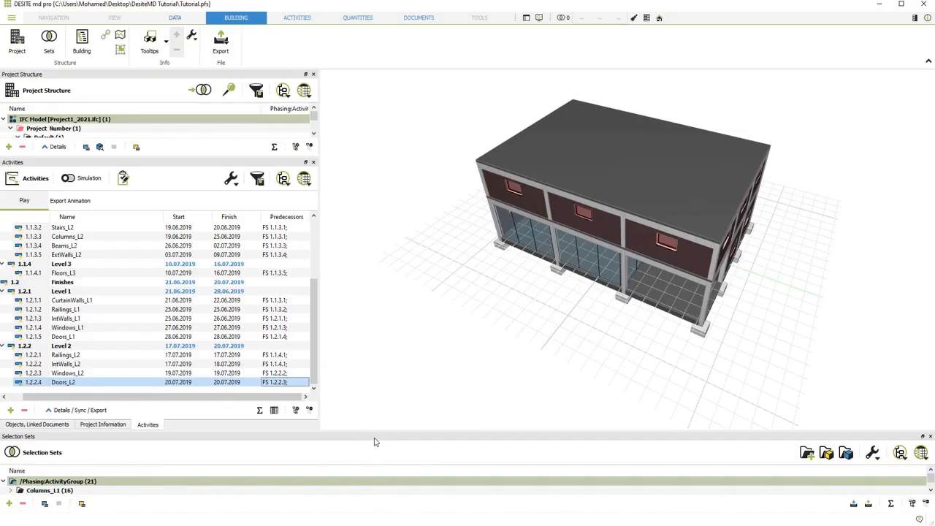
- Enlarge the Selection Sets area and remove the (empty) set from the /Phasing:ActivityGroup container
drag(374, 436, 378, 338)
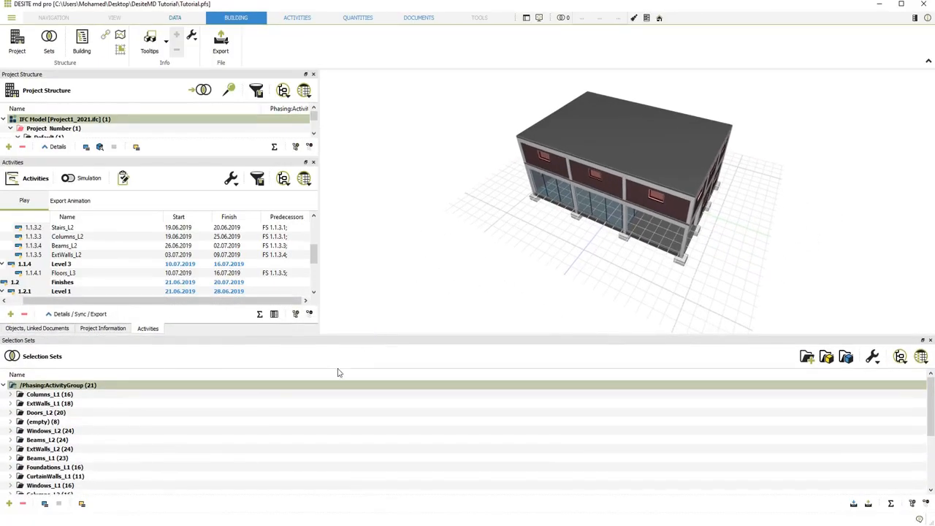
click(90, 428)
right_click(90, 428)
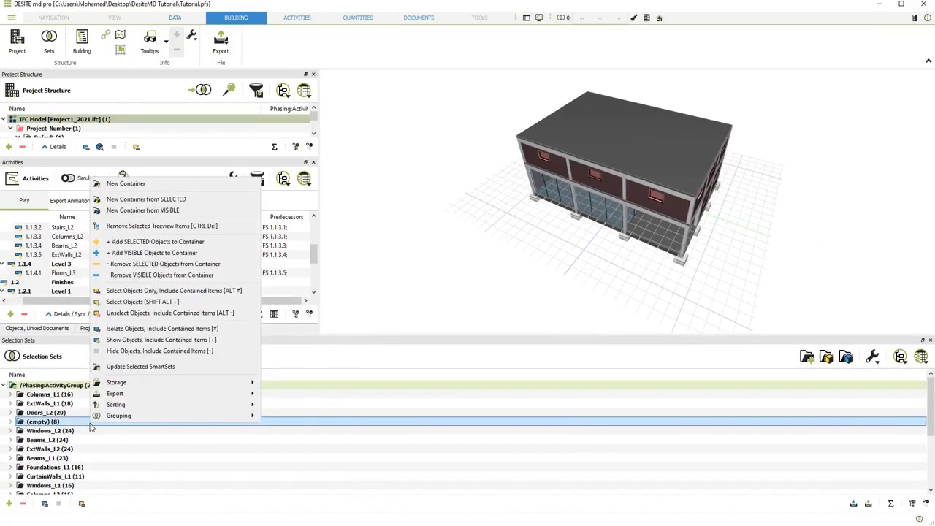
click(33, 425)
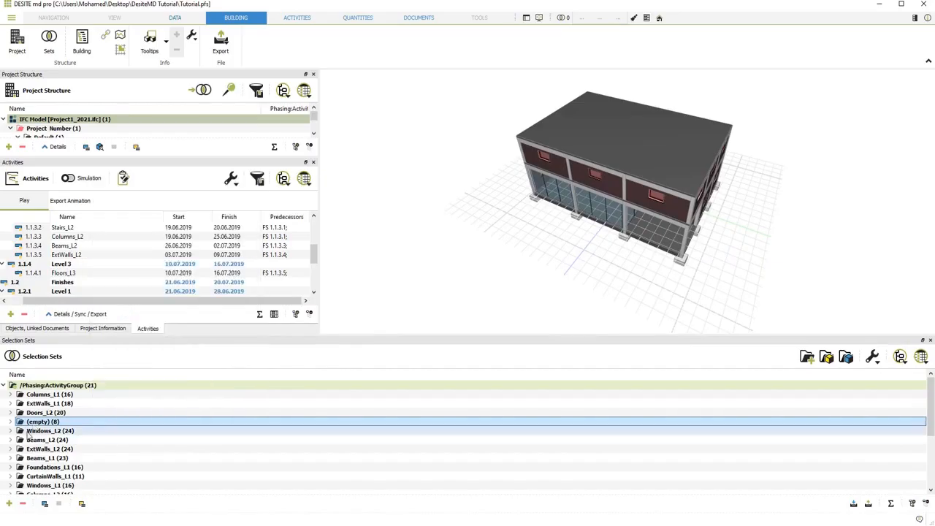
click(22, 505)
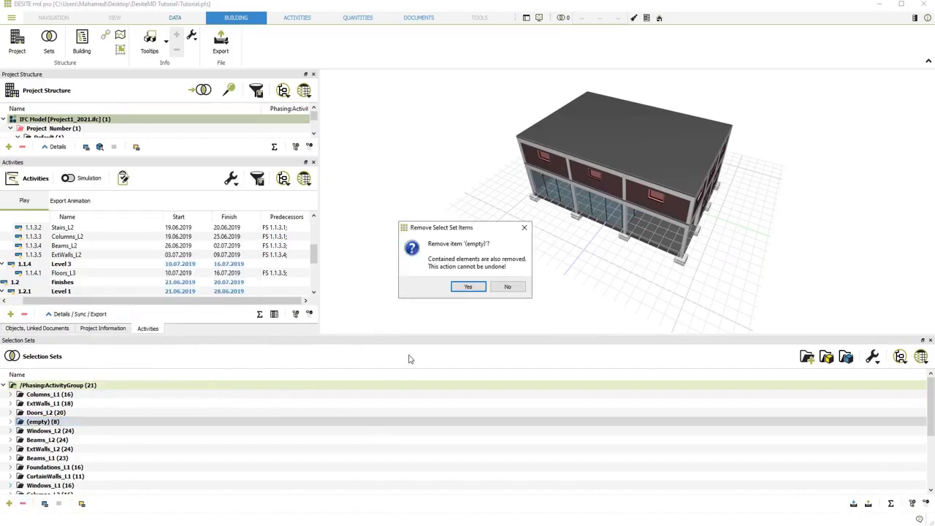
click(467, 286)
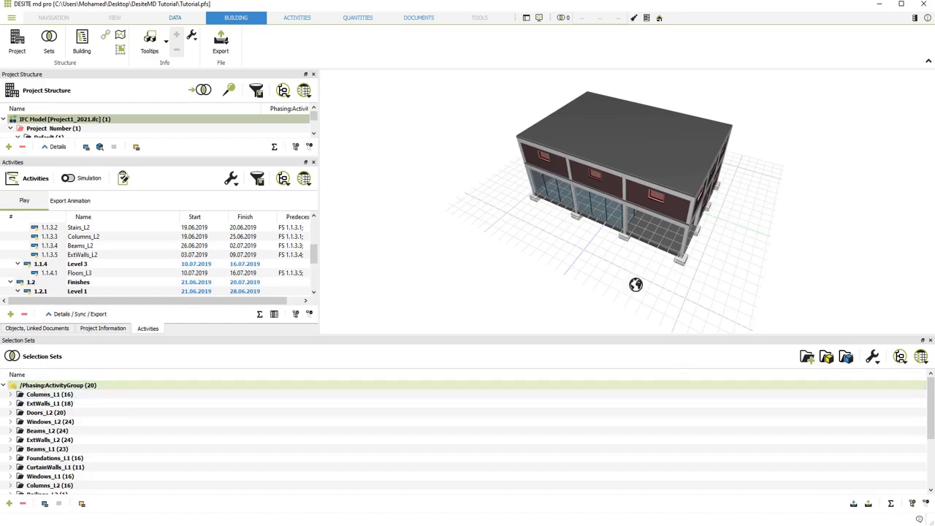
- Select only the objects of the Foundations_L1 selection set and add them to the Foundations_L1 task
drag(314, 254, 317, 222)
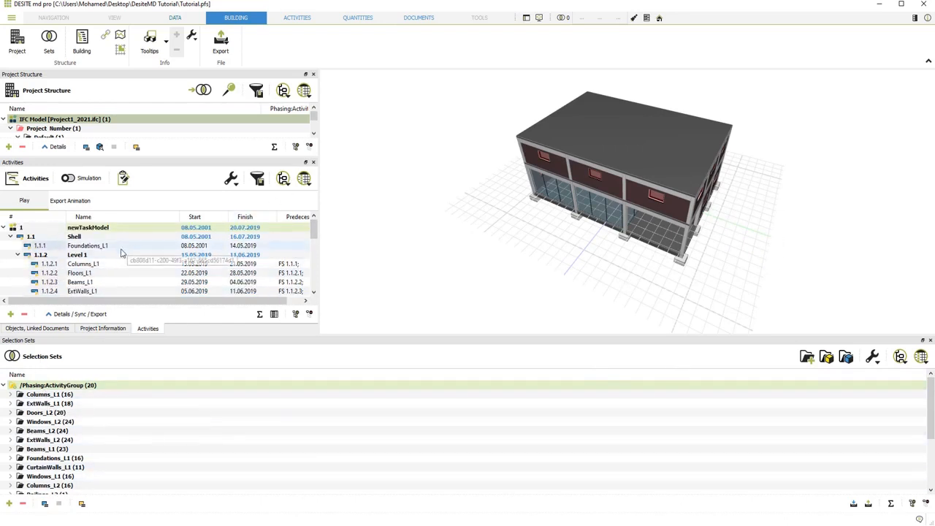
right_click(70, 458)
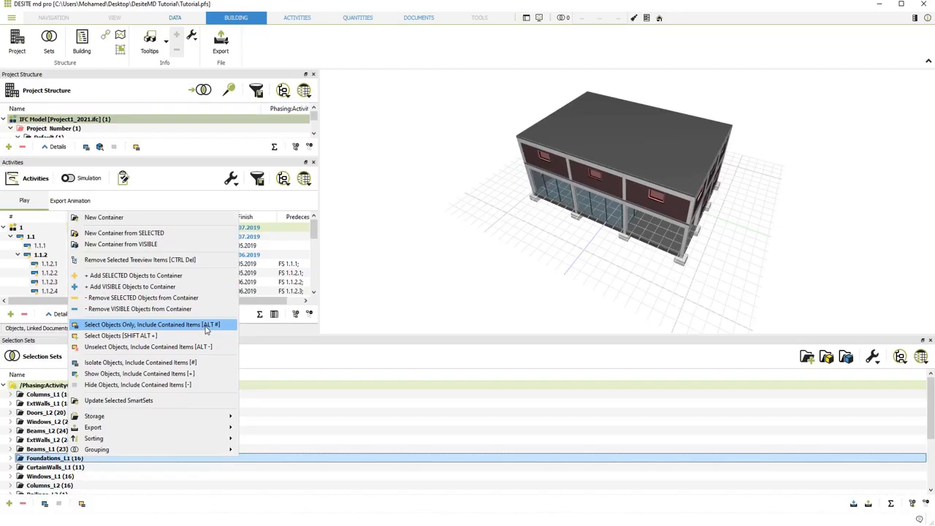
click(206, 325)
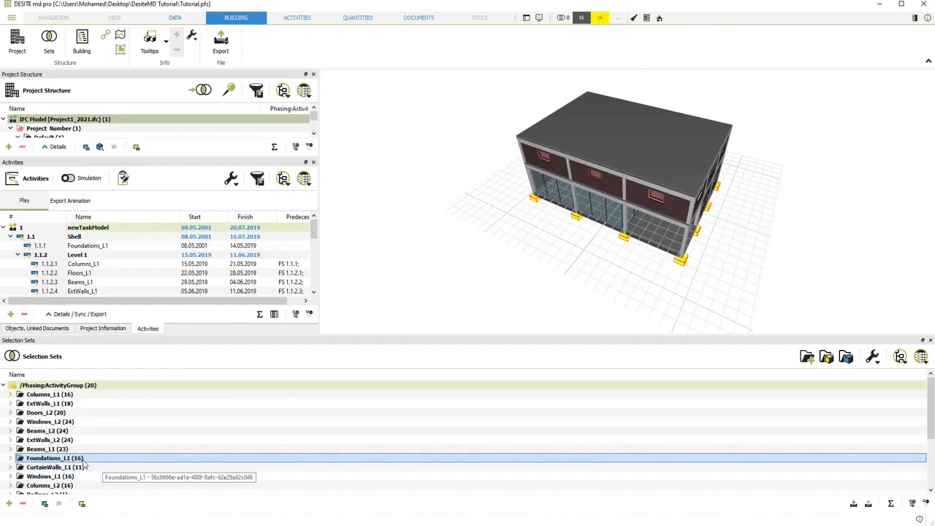
click(116, 249)
right_click(115, 249)
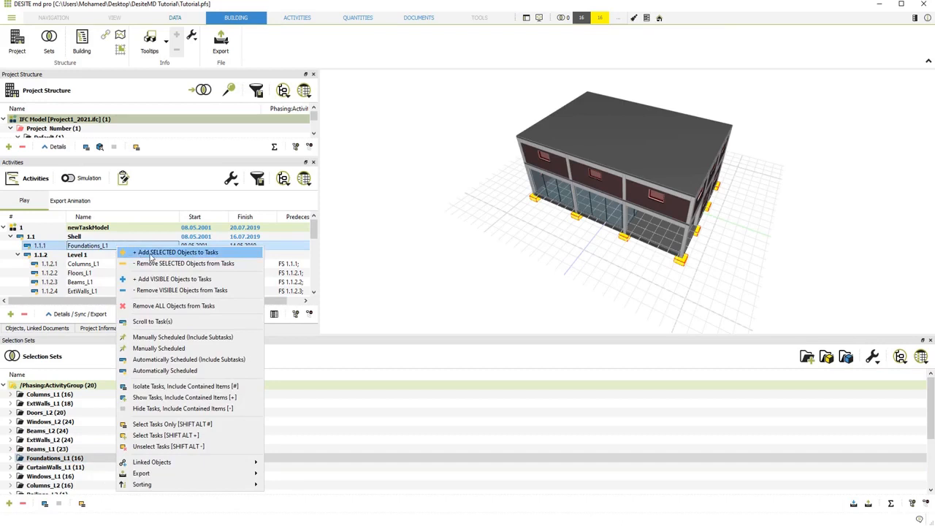
click(150, 253)
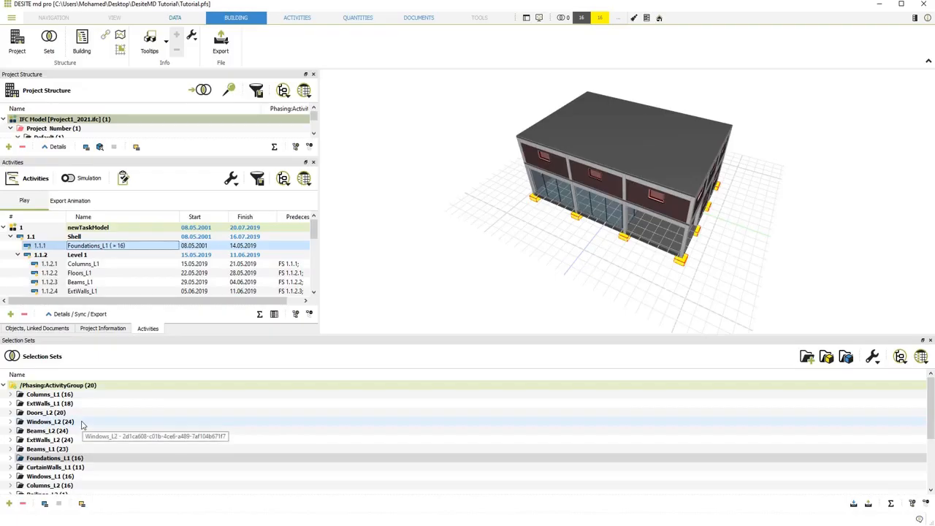
- Select the objects of the Columns_L1 selection set and add them to the Columns_L1 task
click(84, 397)
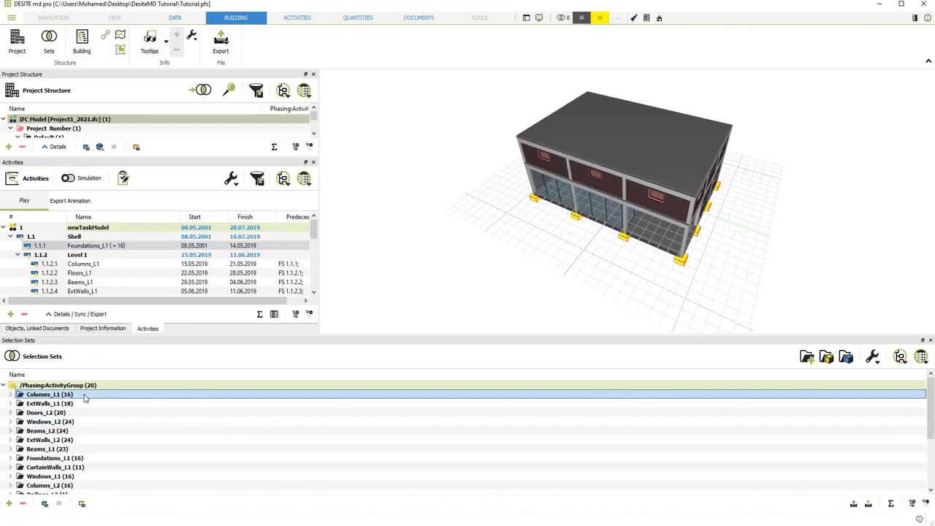
double_click(84, 395)
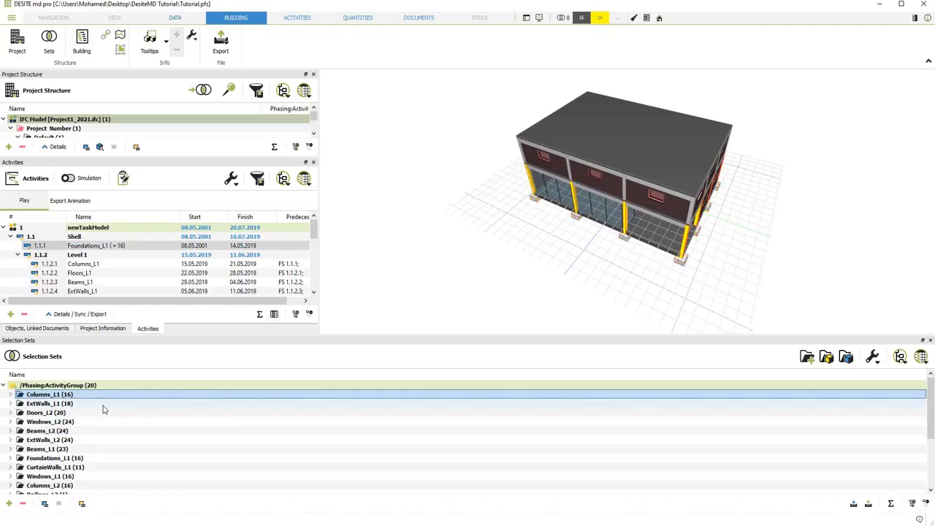
right_click(93, 267)
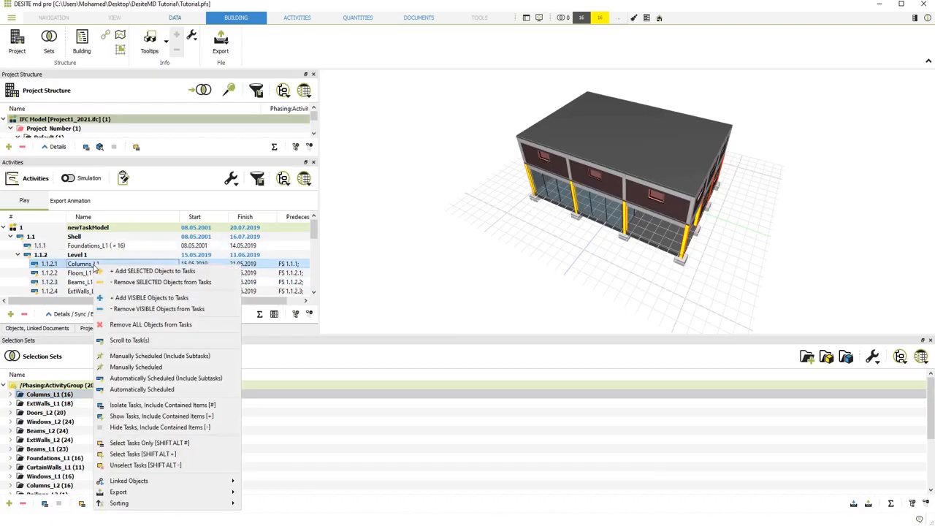
click(113, 272)
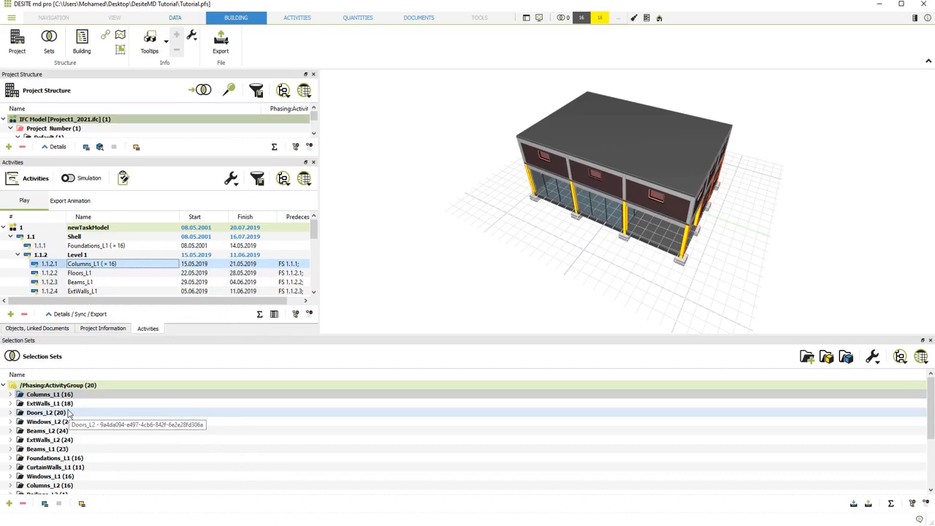
- Select the object of the Floors_L1 selection set and add it to the Floors_L1 task
scroll(71, 438, down, 3)
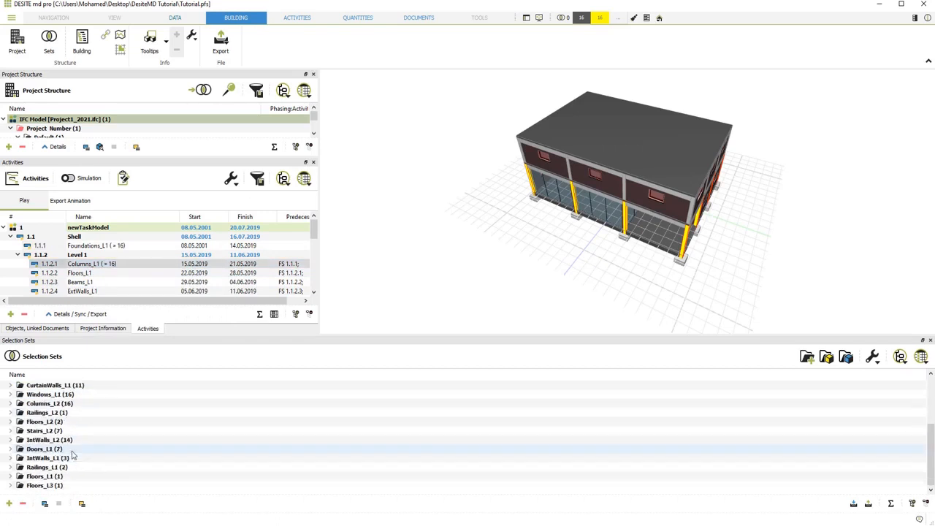
click(76, 477)
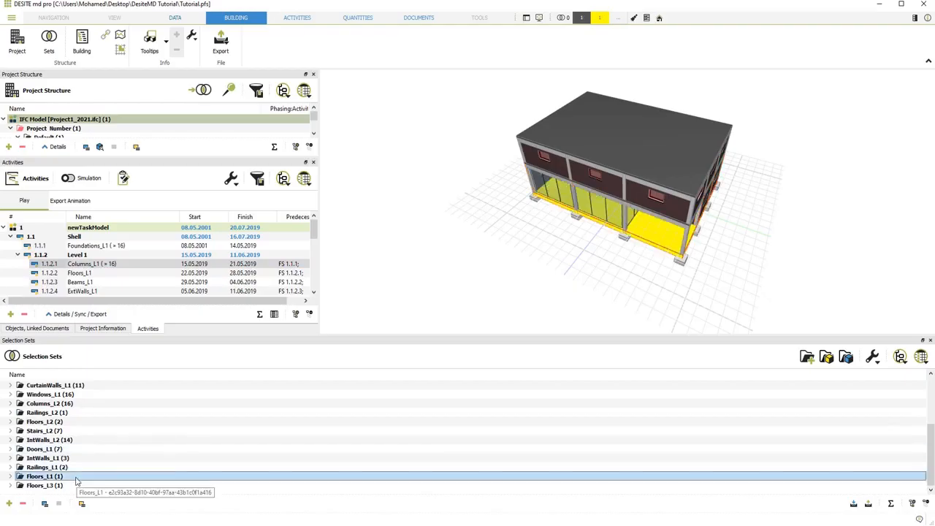
right_click(149, 272)
click(190, 277)
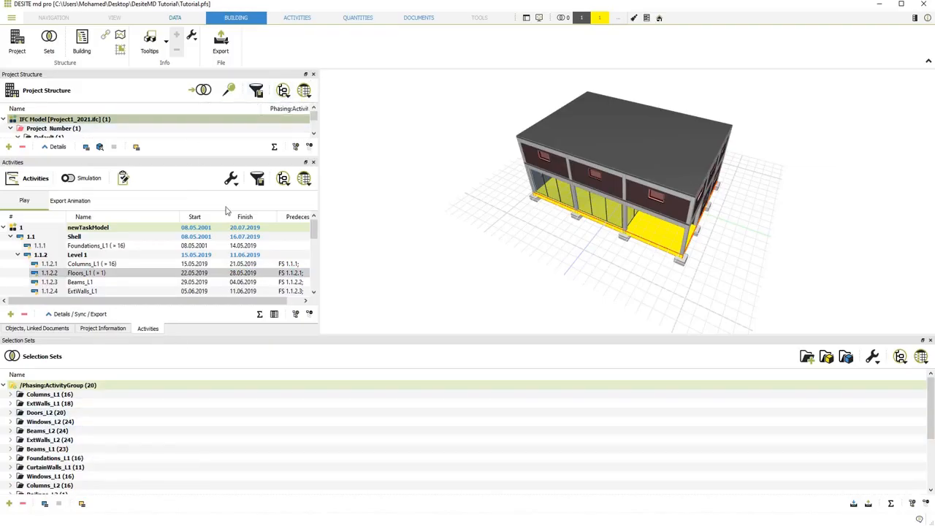
- Close the Project Structure view and add the objects of the Beams_L1 selection set to the Beams_L1 task
click(313, 73)
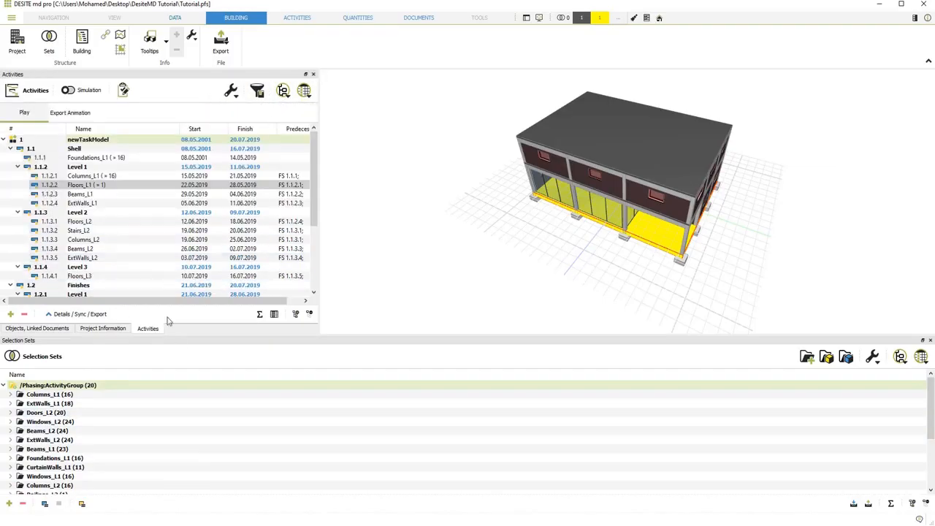
drag(201, 337, 206, 274)
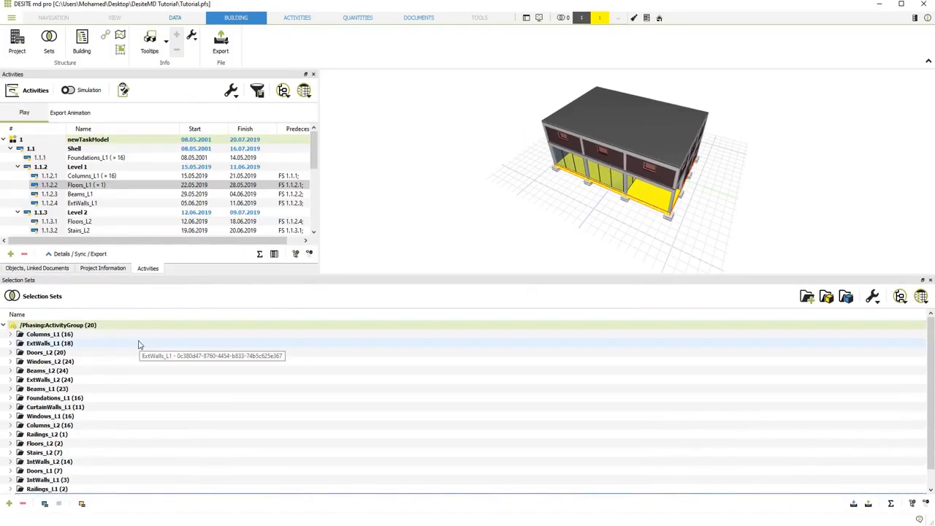
click(90, 194)
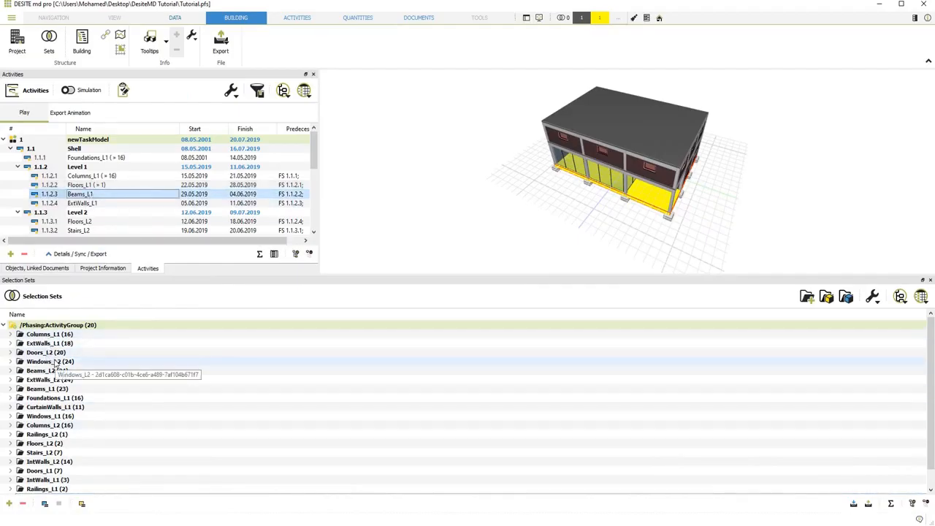
scroll(56, 363, down, 2)
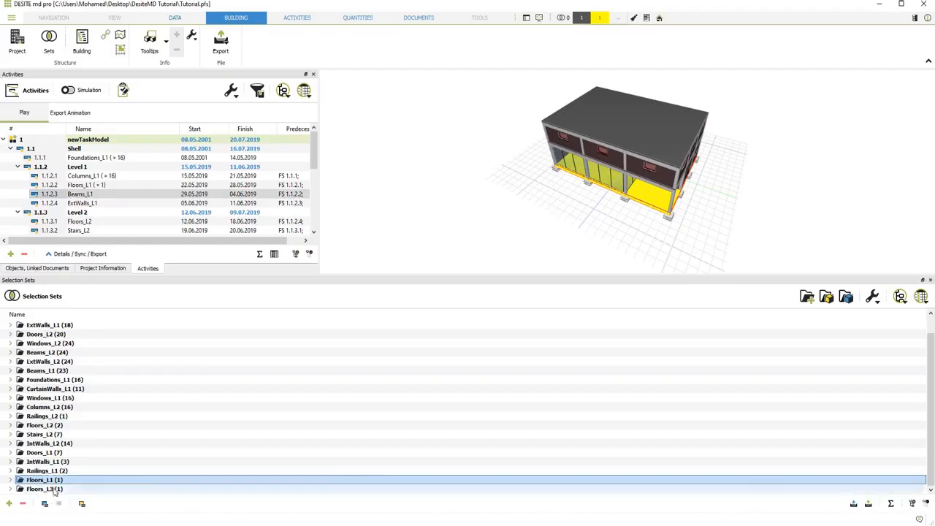
click(77, 371)
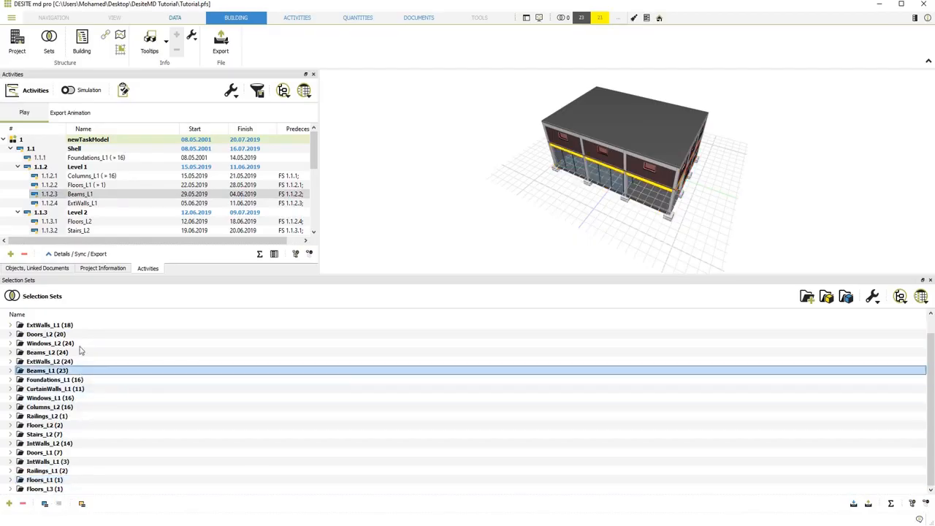
right_click(104, 193)
click(120, 198)
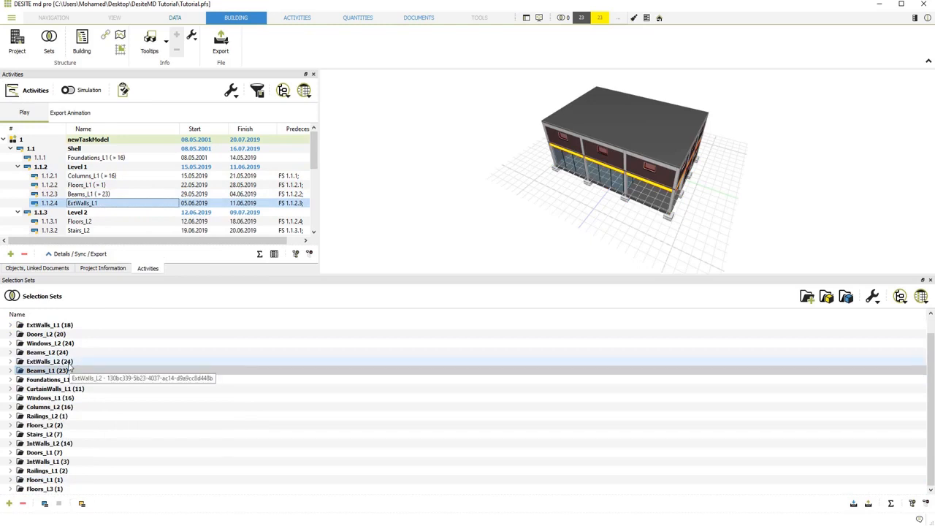
- Select the objects of the ExtWalls_L1 selection set and add them to the ExtWalls_L1 task
scroll(70, 369, up, 1)
click(72, 344)
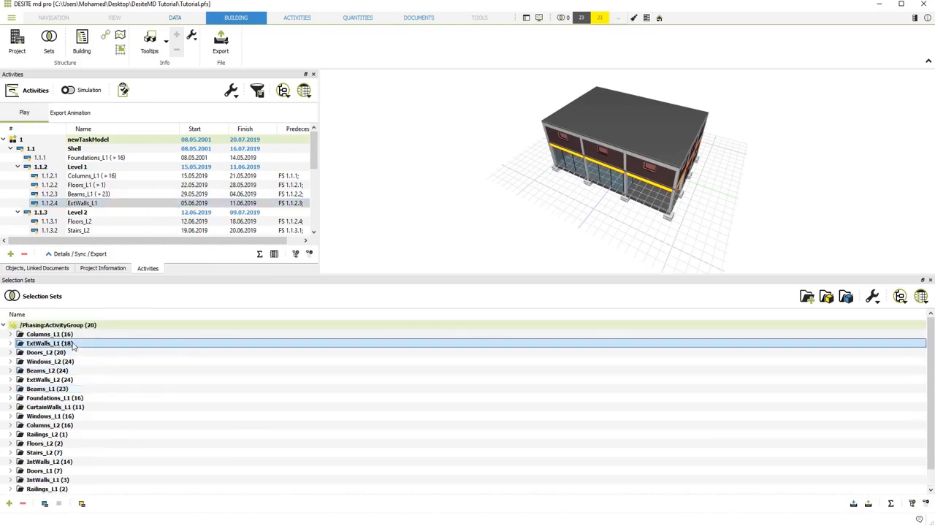
right_click(110, 203)
click(128, 210)
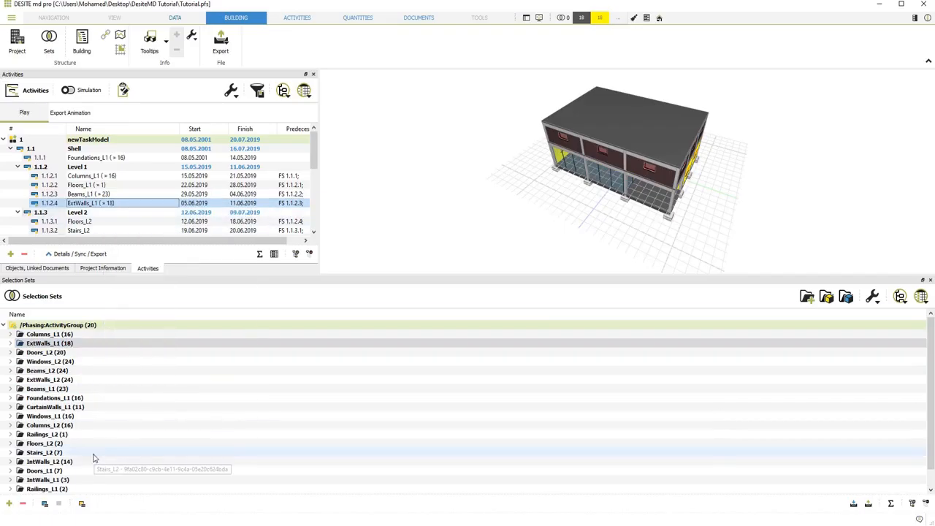
- Select the objects of the Floors_L2 selection set and add them to the Floors_L2 task
click(73, 445)
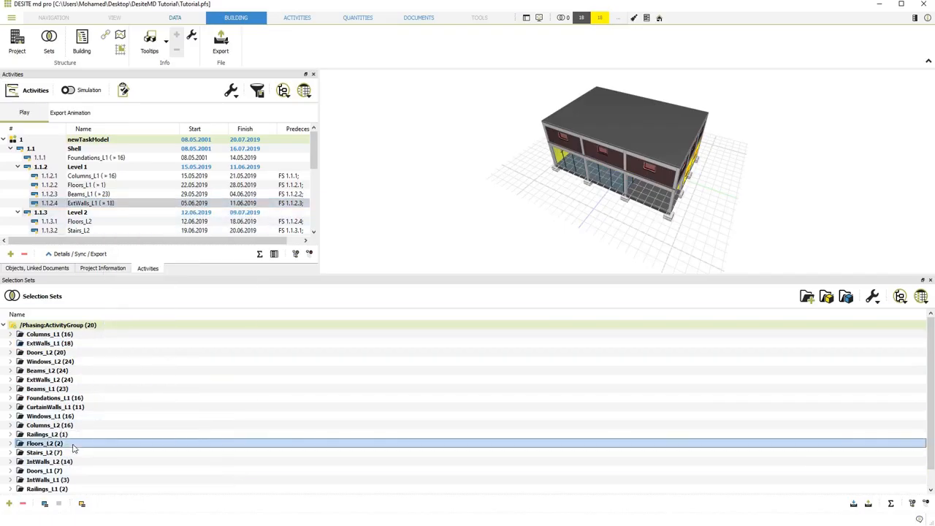
right_click(117, 223)
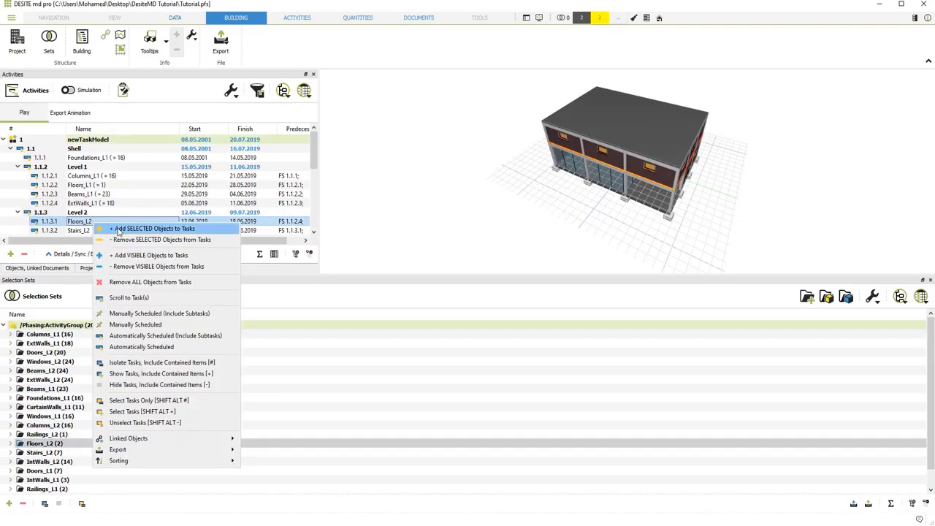
click(120, 223)
- Select the objects of the Stairs_L2 selection set and add them to the Stairs_L2 task under Level 2
scroll(103, 185, down, 2)
click(103, 180)
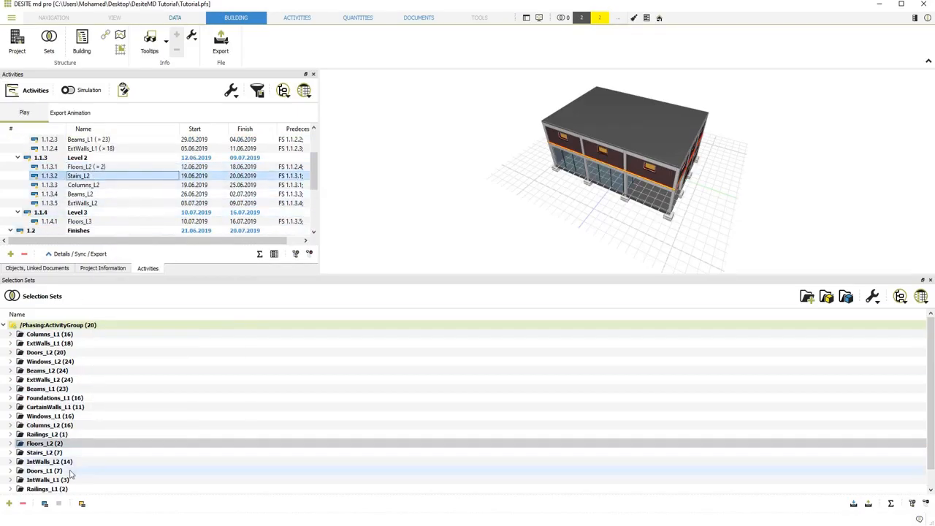
scroll(71, 474, down, 1)
click(60, 436)
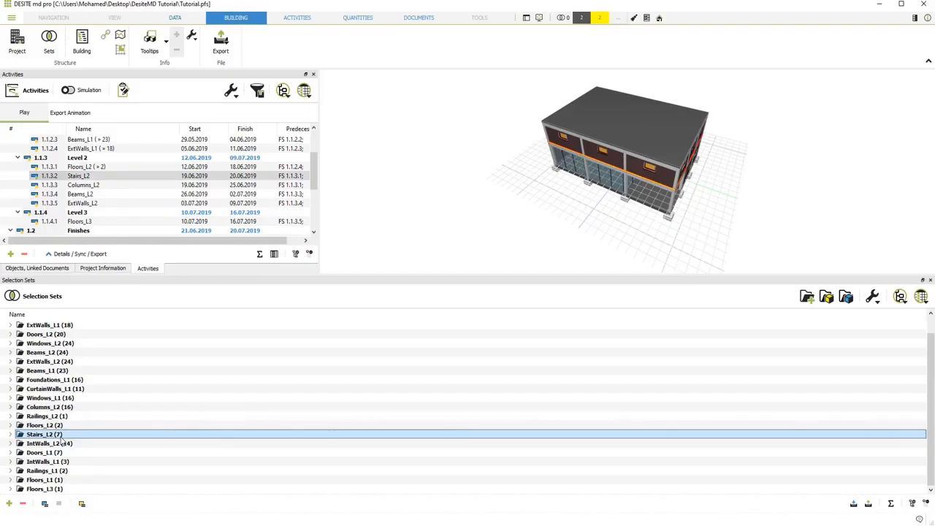
scroll(62, 441, up, 1)
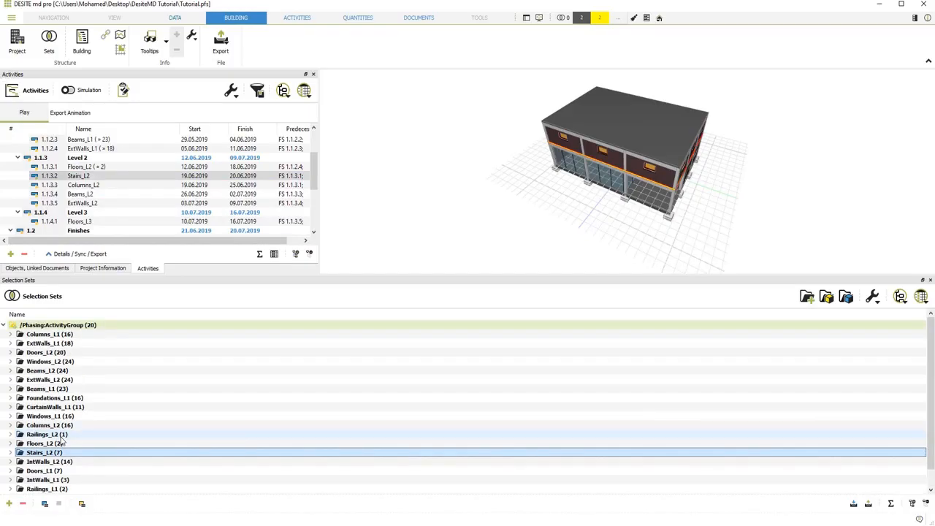
scroll(63, 442, down, 1)
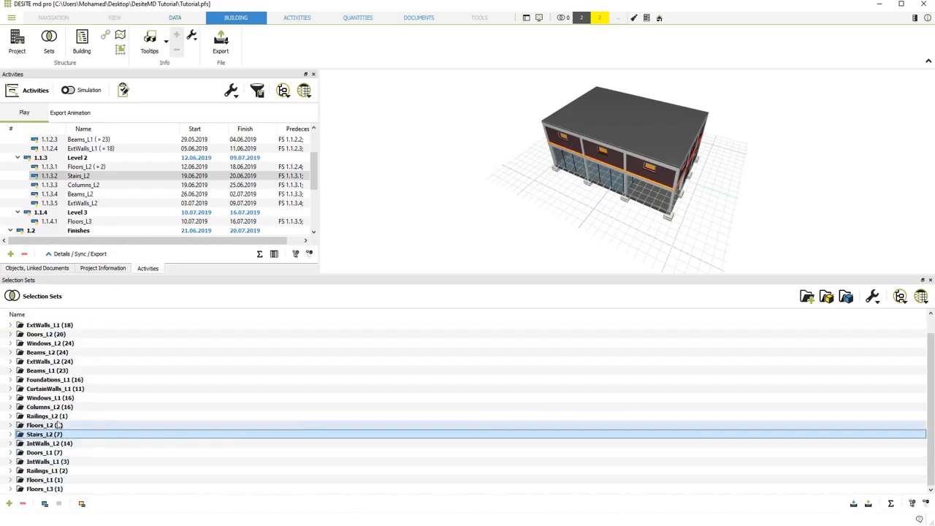
scroll(54, 358, up, 1)
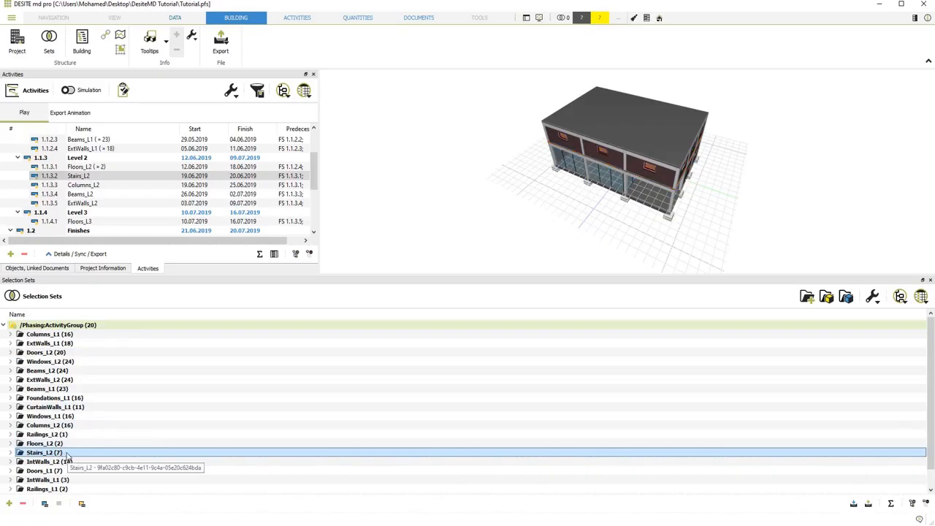
right_click(95, 176)
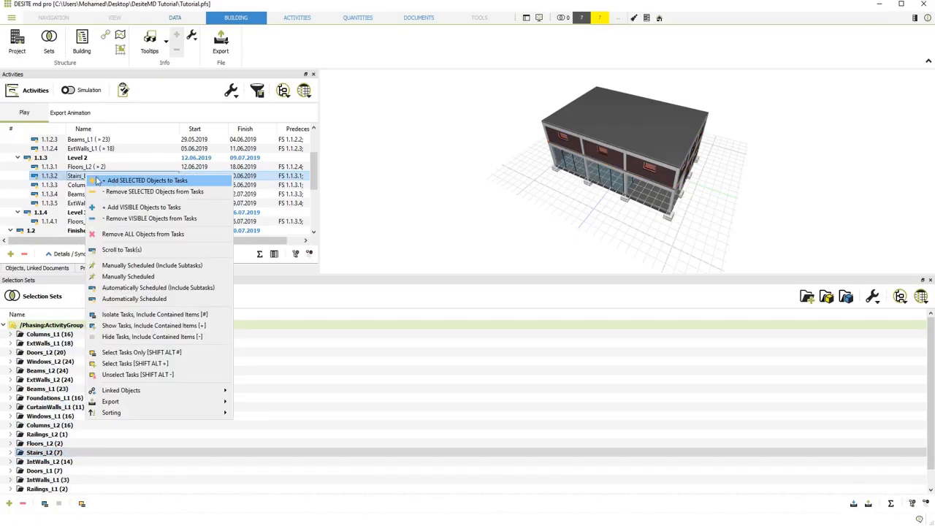
click(114, 183)
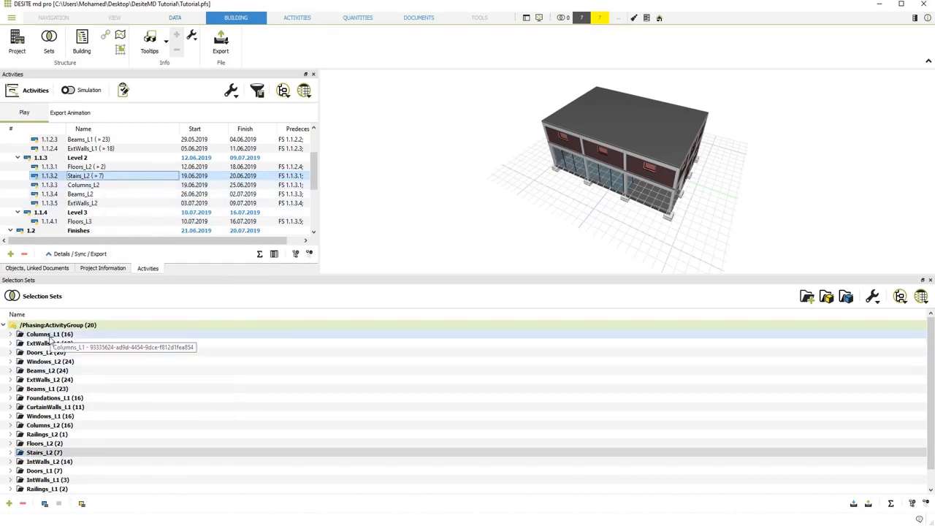
- Select the objects of the Columns_L2 selection set and add them to the Columns_L2 task
scroll(99, 401, down, 1)
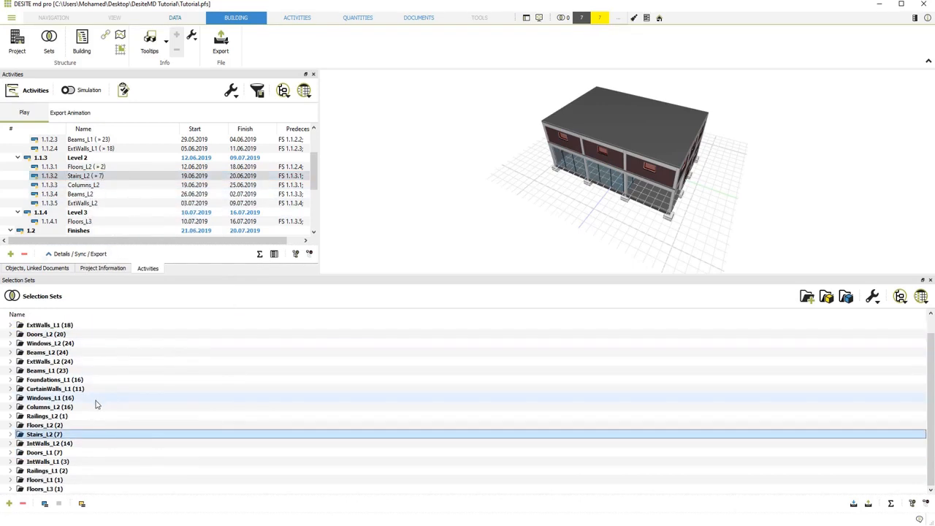
scroll(95, 401, up, 1)
click(33, 314)
click(366, 304)
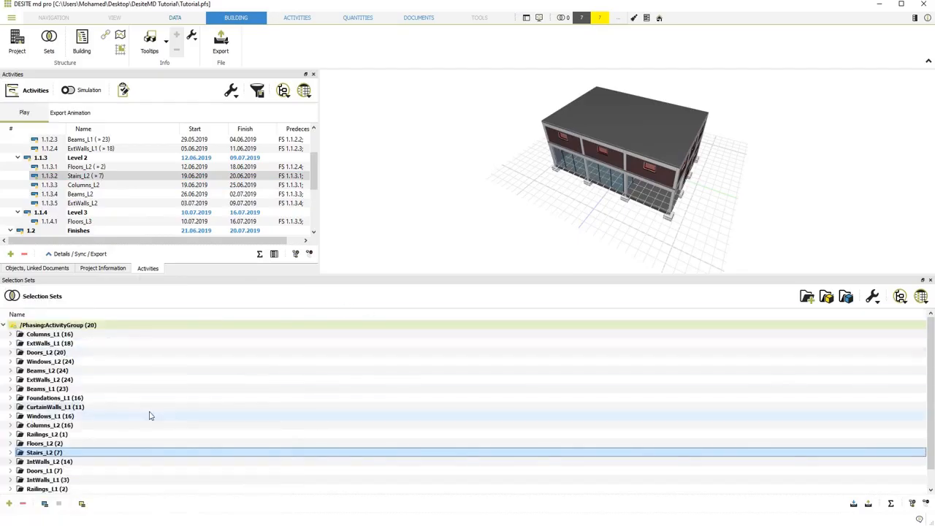
click(66, 427)
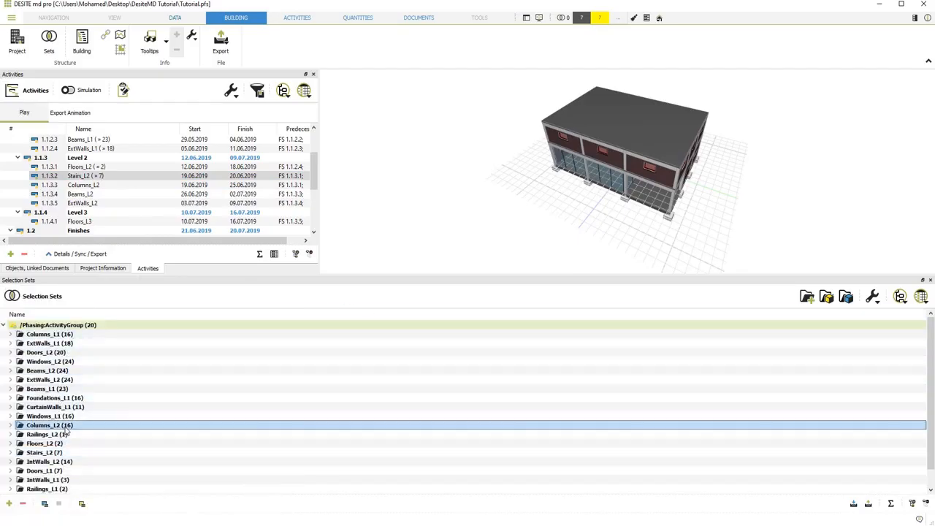
drag(67, 431, 102, 187)
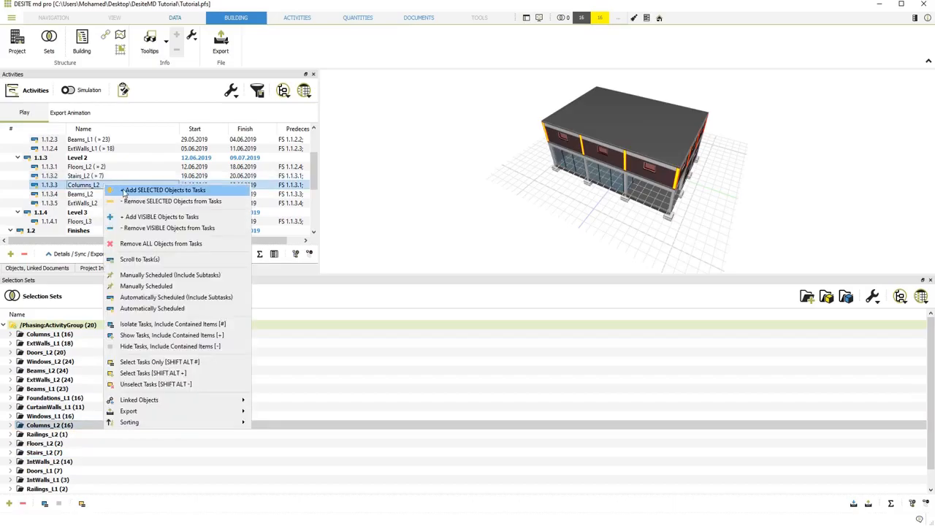
click(128, 188)
- Select the objects of the Beams_L2 selection set and add them to the Beams_L2 task
click(74, 372)
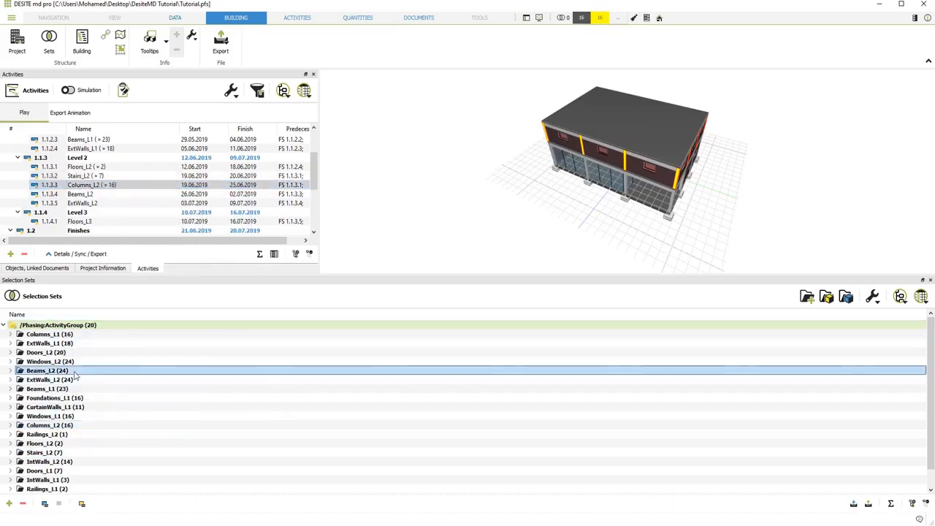
drag(73, 372, 115, 194)
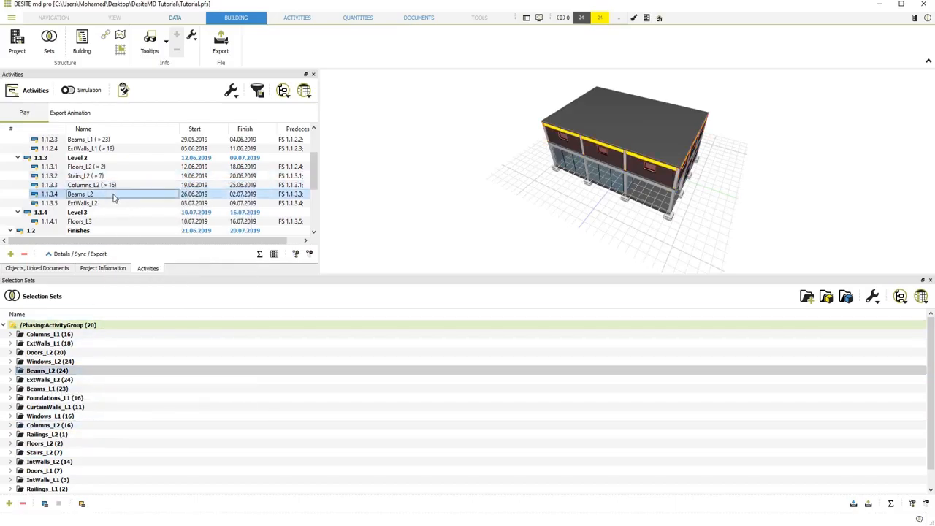
click(128, 202)
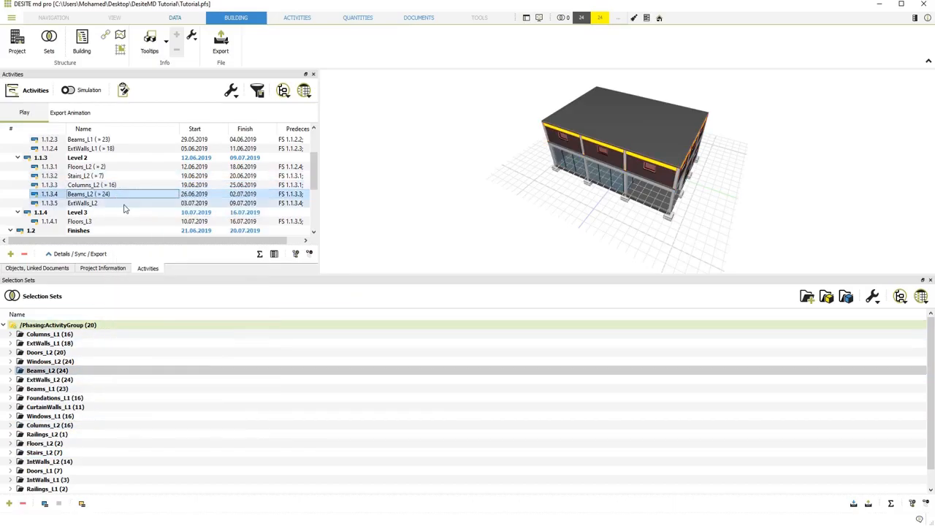
- Select the objects of the ExtWalls_L2 selection set and add them to the ExtWalls_L2 task
click(46, 345)
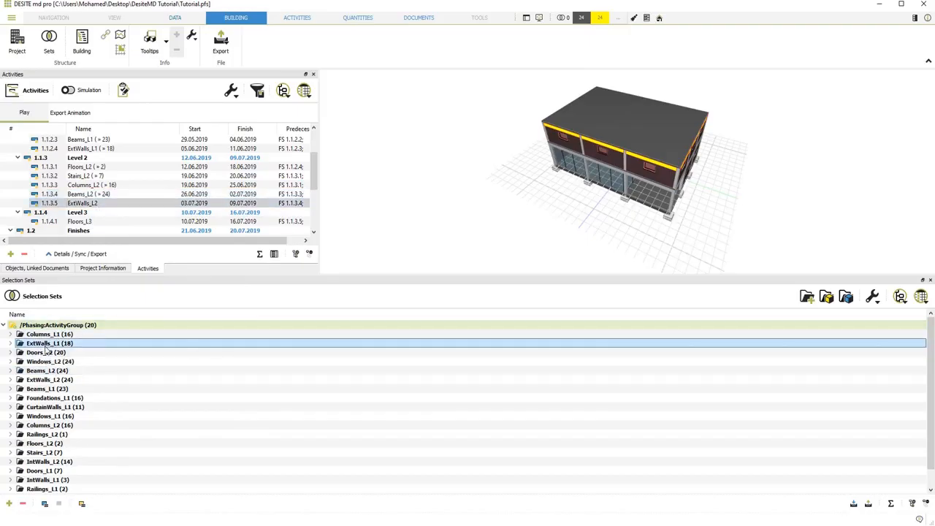
scroll(46, 351, down, 1)
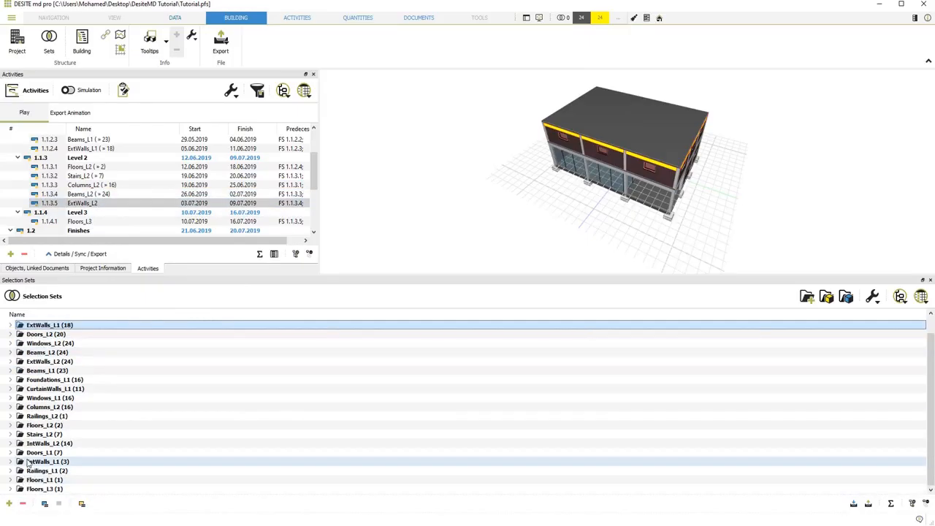
click(40, 363)
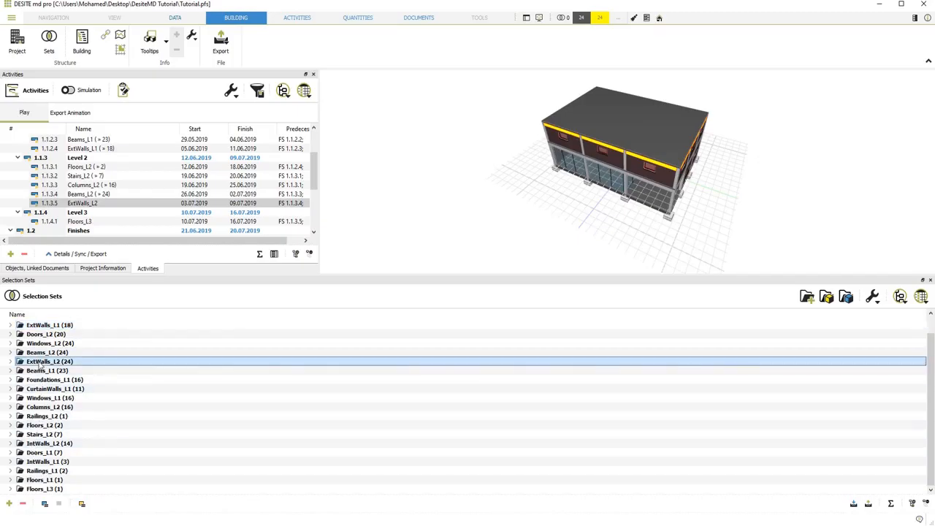
right_click(92, 203)
click(113, 209)
- Select the object of the Floors_L3 selection set and add it to the Floors_L3 task under Level 3
click(94, 222)
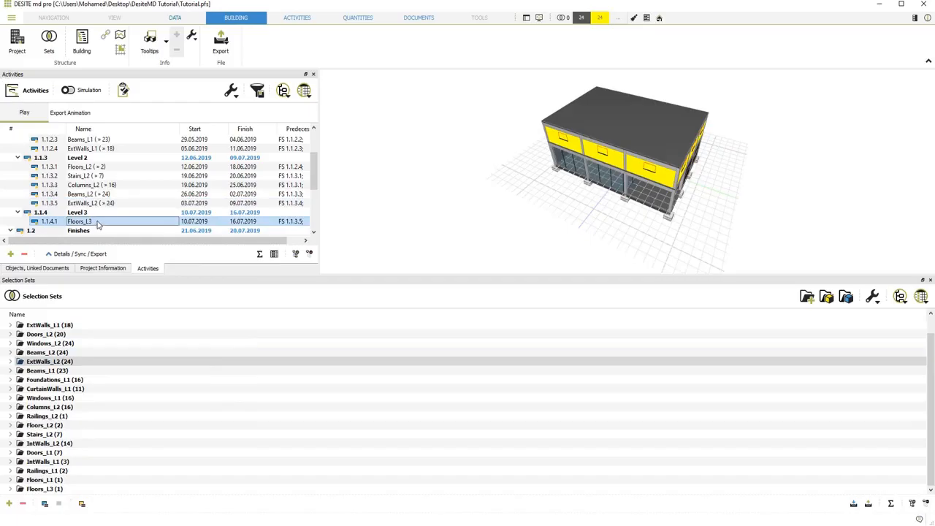
click(85, 362)
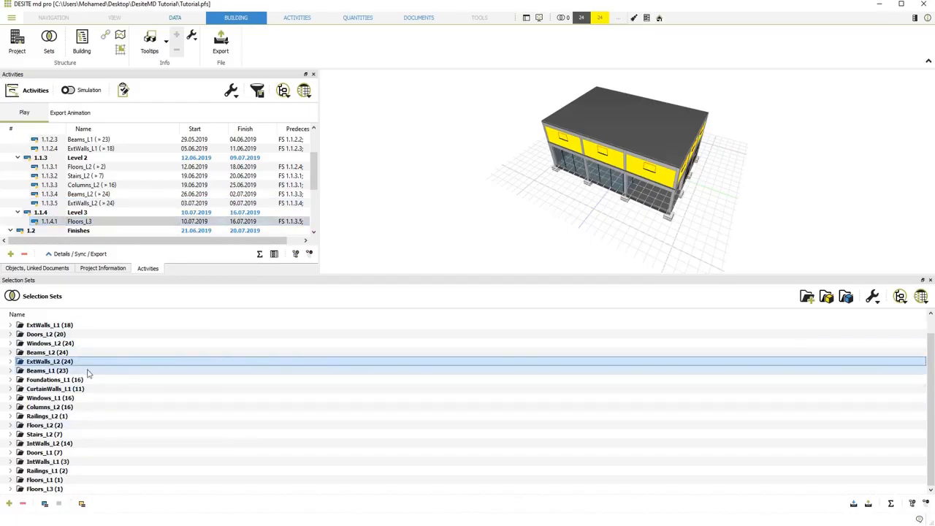
click(73, 489)
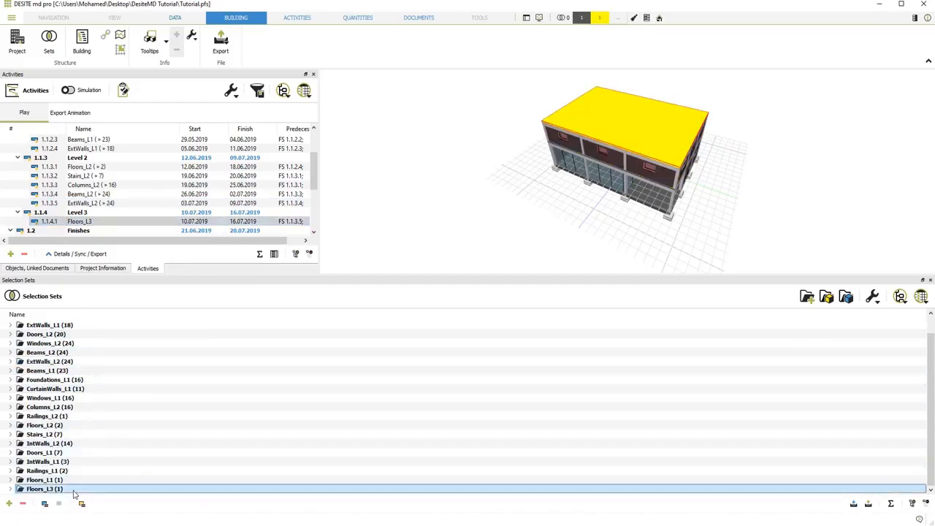
right_click(97, 221)
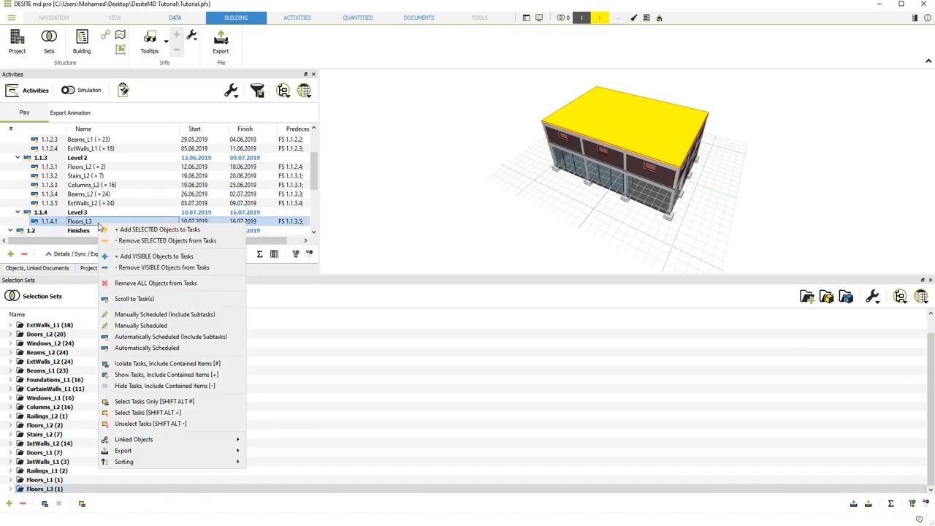
click(153, 231)
- Select the objects of the CurtainWalls_L1 selection set and add them to the CurtainWalls_L1 task under Finishes
scroll(153, 232, down, 3)
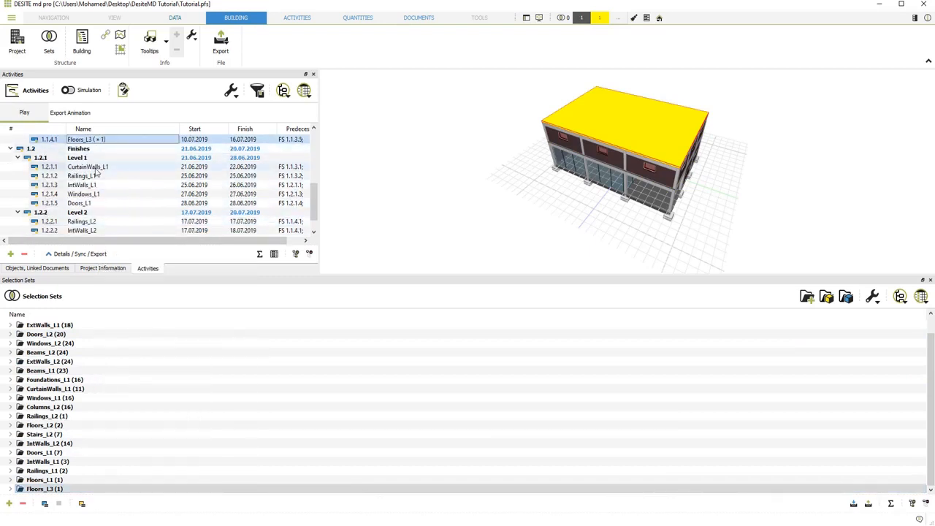
click(97, 168)
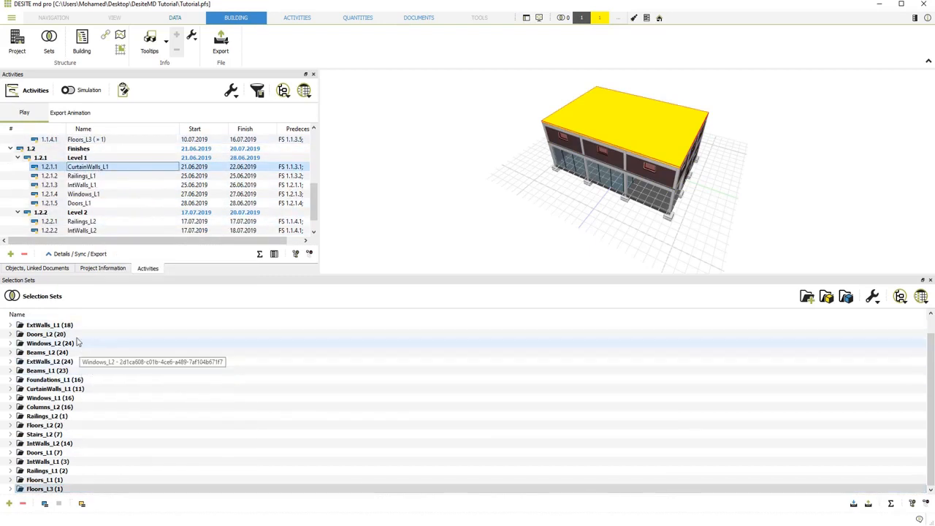
click(73, 390)
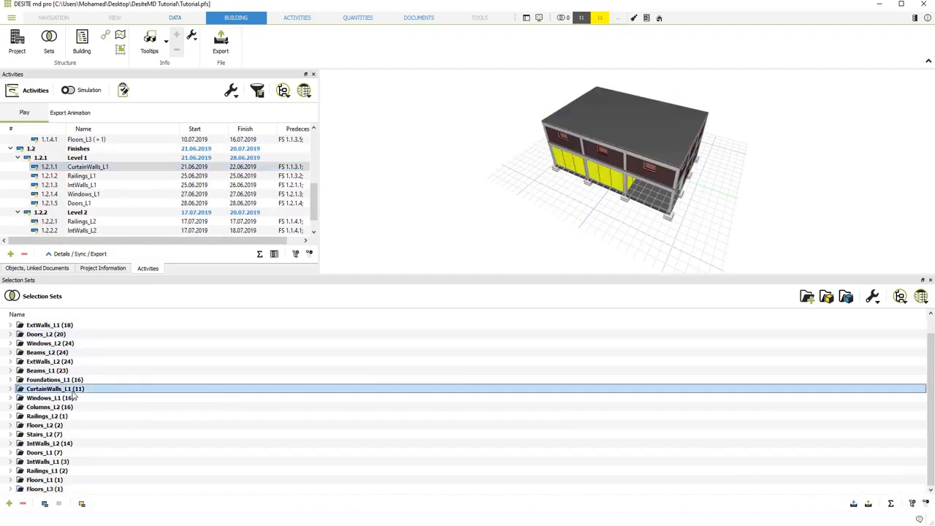
right_click(97, 166)
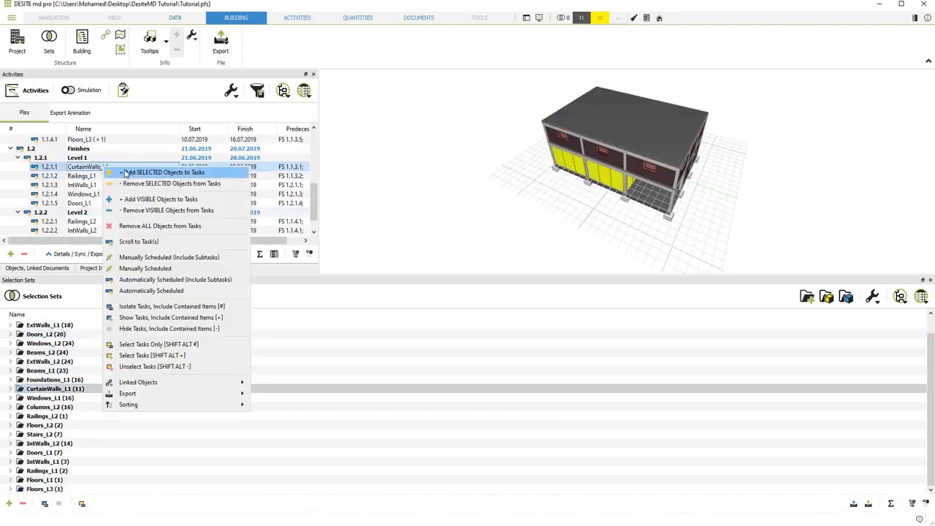
click(128, 170)
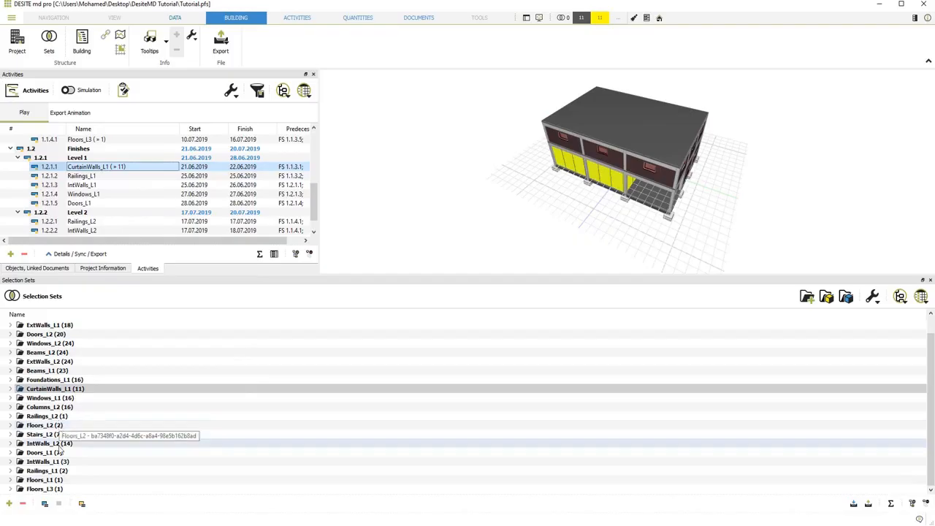
- Select the objects of the Railings_L1 selection set and add them to the Railings_L1 task
click(69, 471)
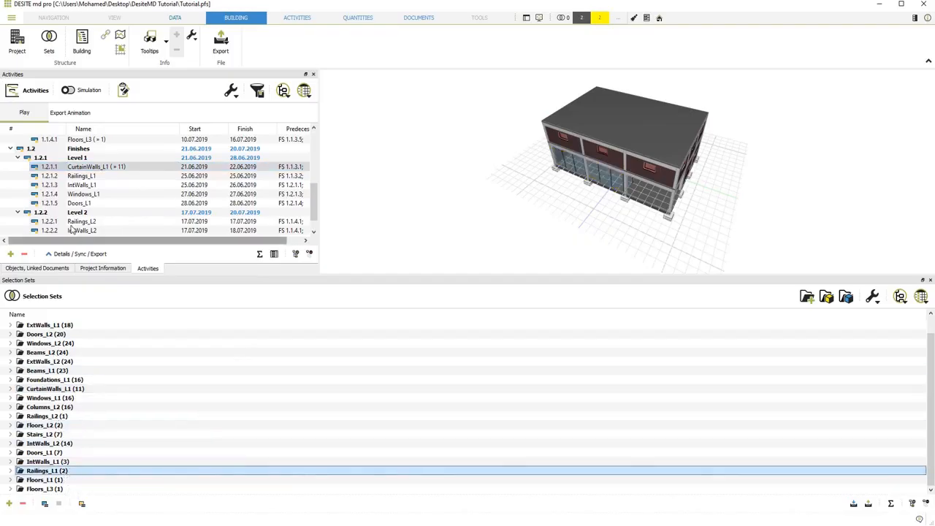
right_click(90, 178)
click(122, 186)
- Select the object of the Floors_L1 selection set and pick the Railings_L1 task
click(69, 480)
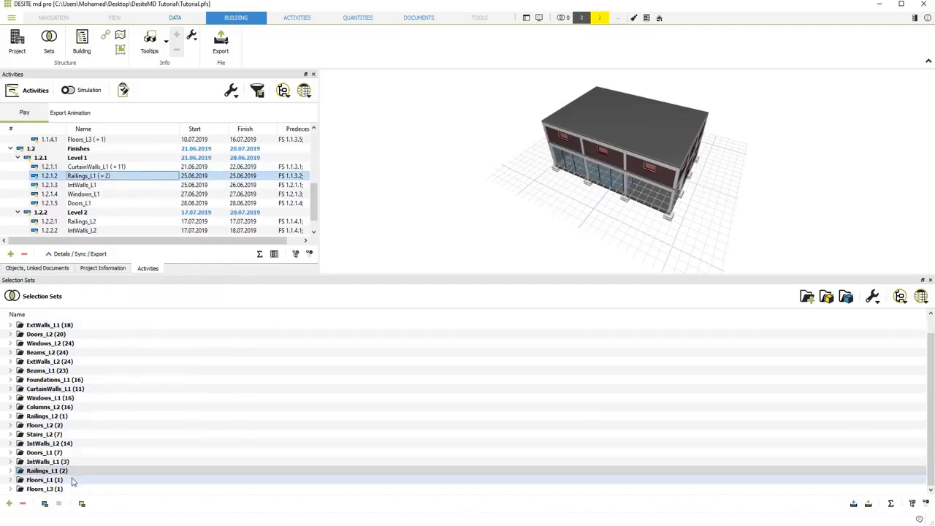
right_click(70, 480)
key(Escape)
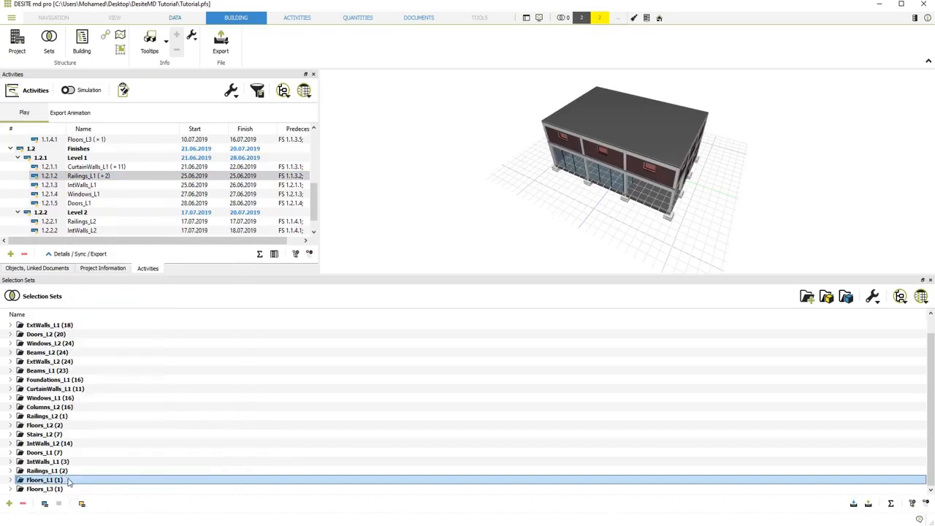
click(69, 481)
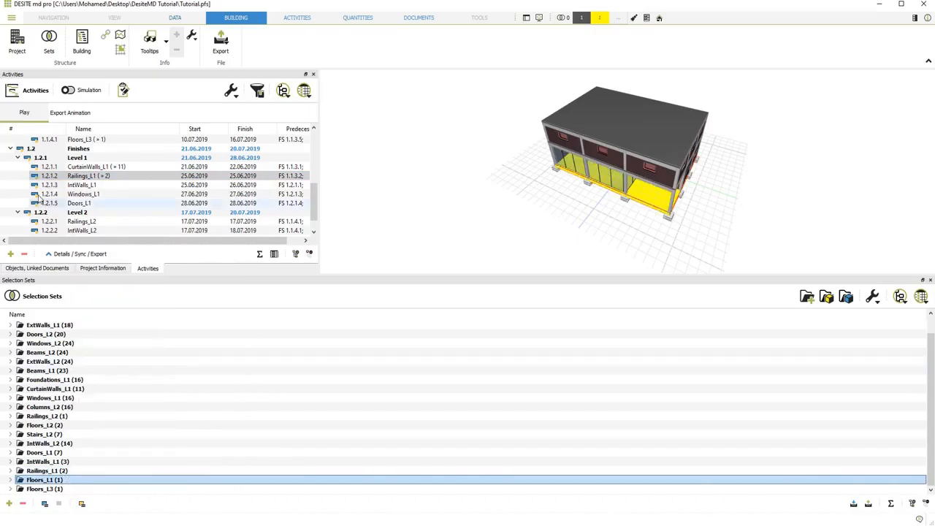
click(113, 176)
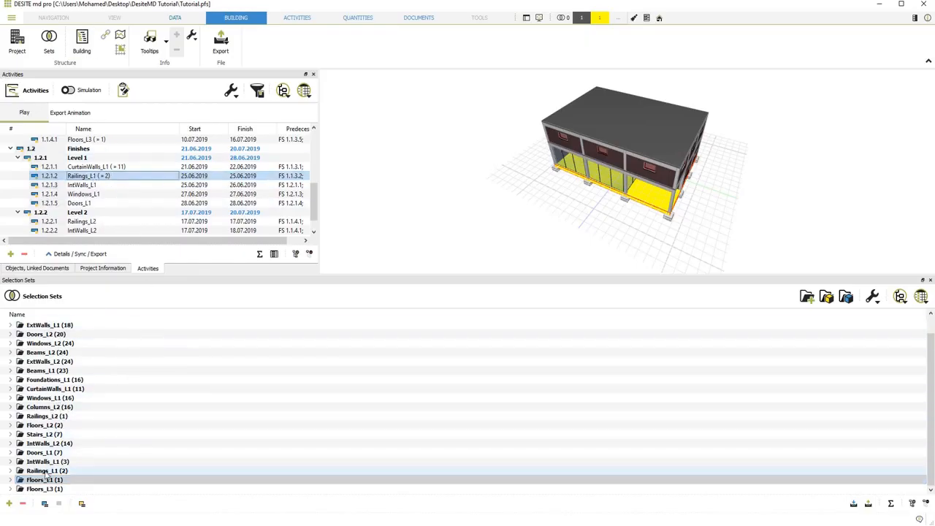
- Select the Railings_L1 selection set and its matching task again and look through the list of selection sets
click(46, 472)
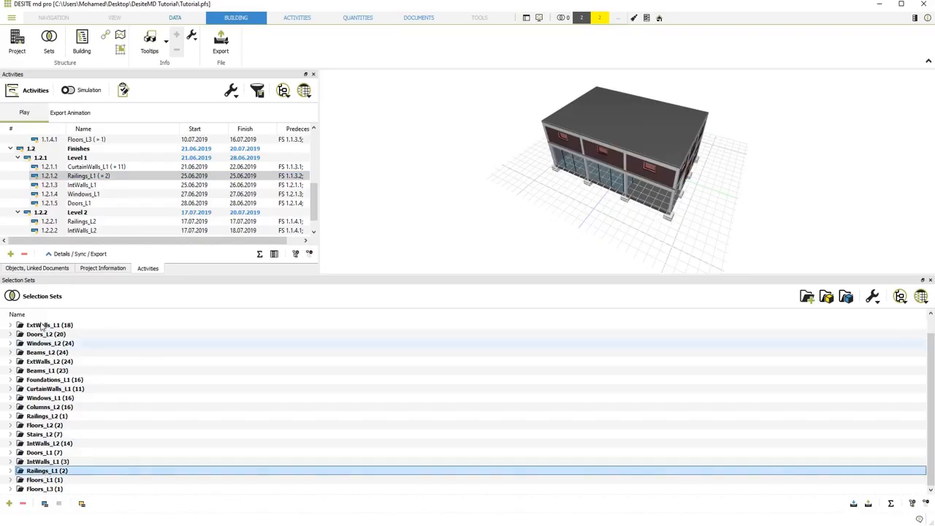
click(87, 176)
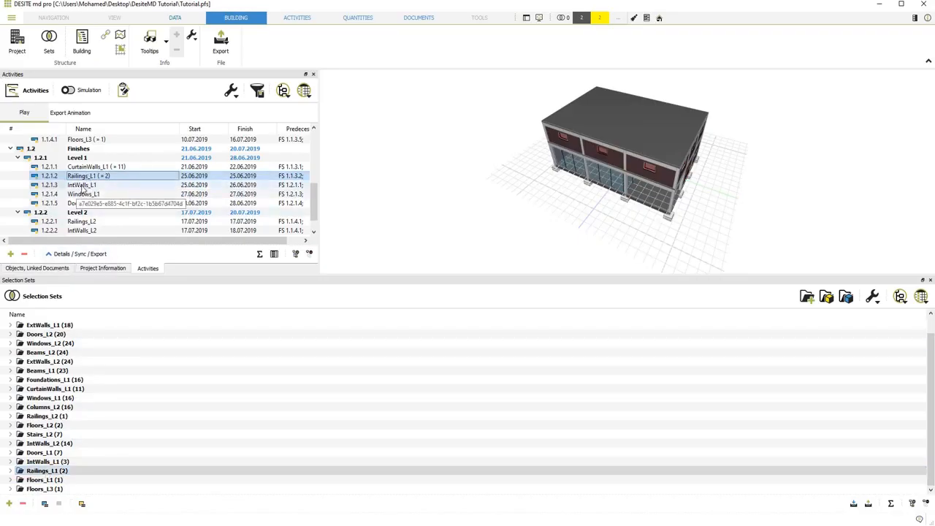
click(86, 432)
scroll(60, 467, up, 1)
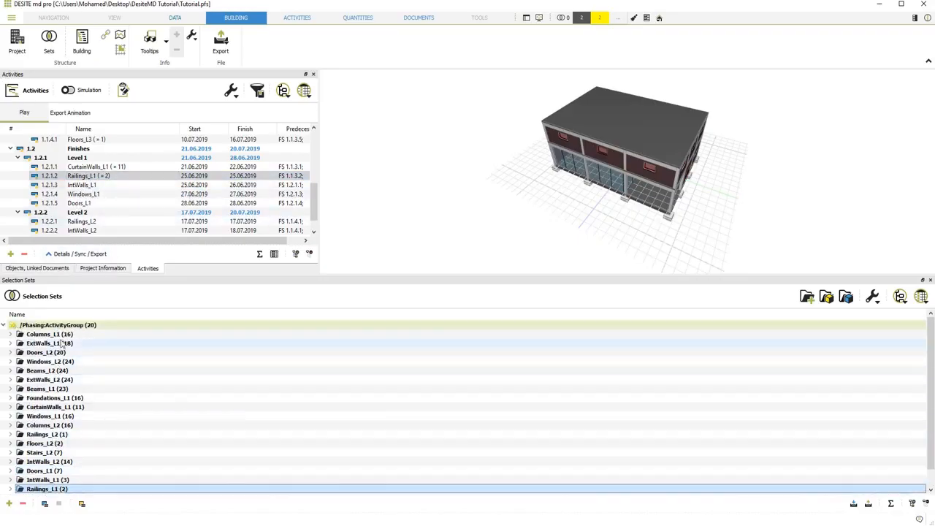
scroll(43, 353, down, 1)
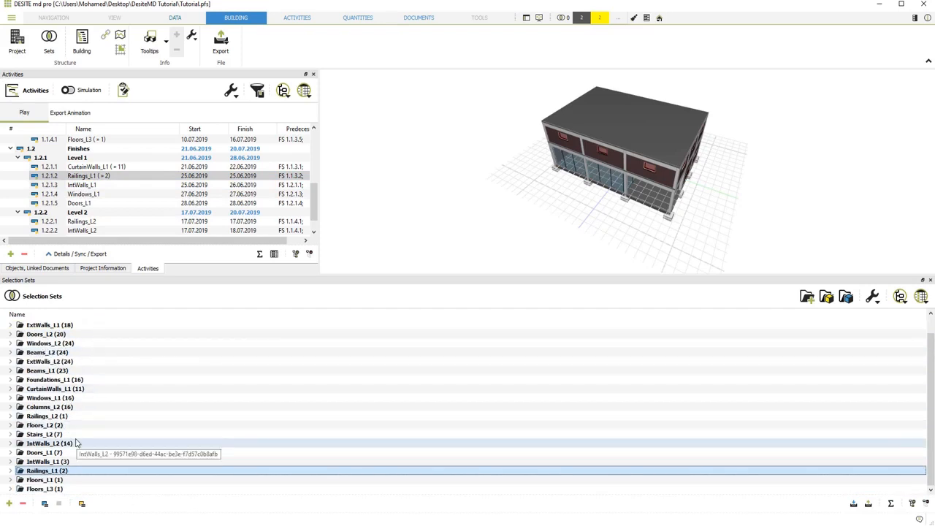
scroll(82, 423, up, 1)
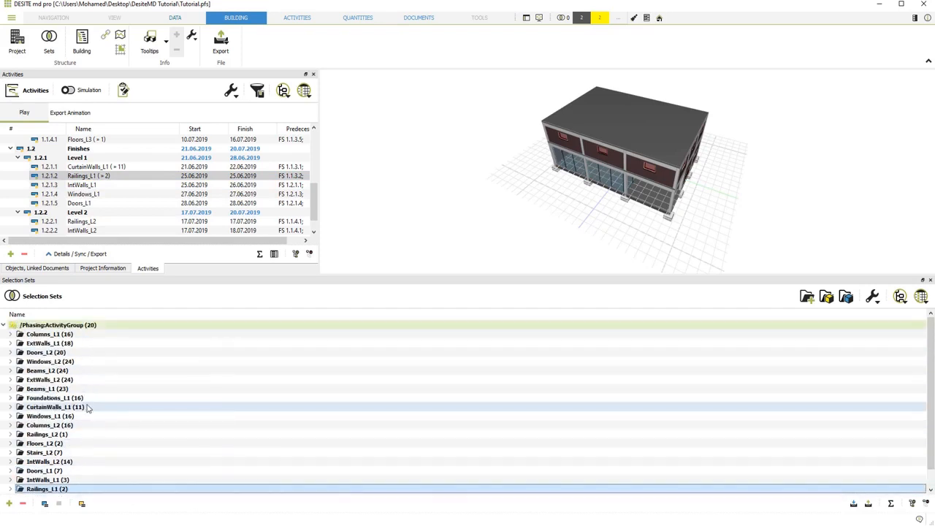
scroll(86, 409, down, 1)
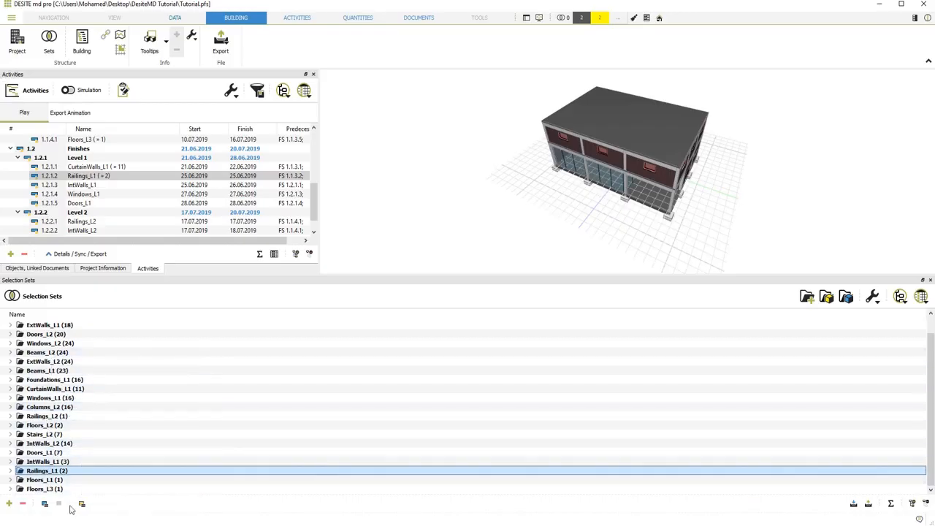
click(81, 504)
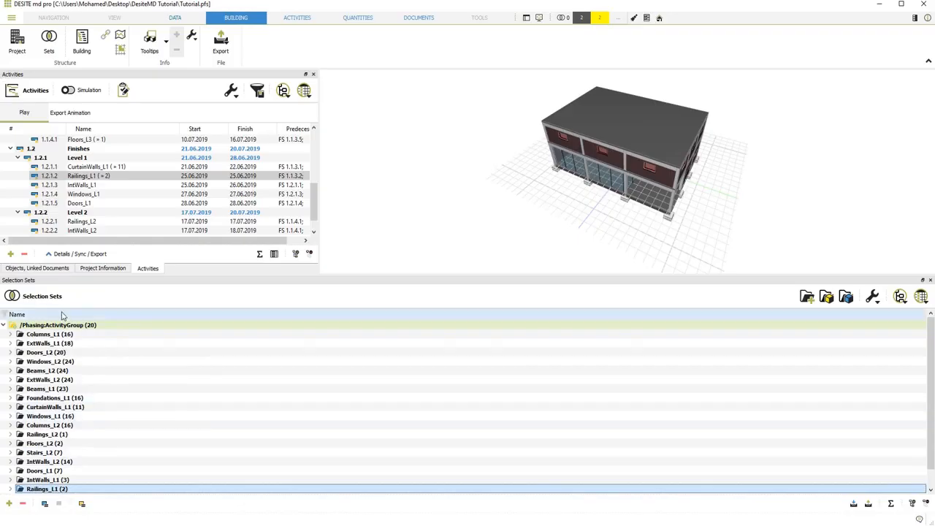
scroll(64, 370, down, 1)
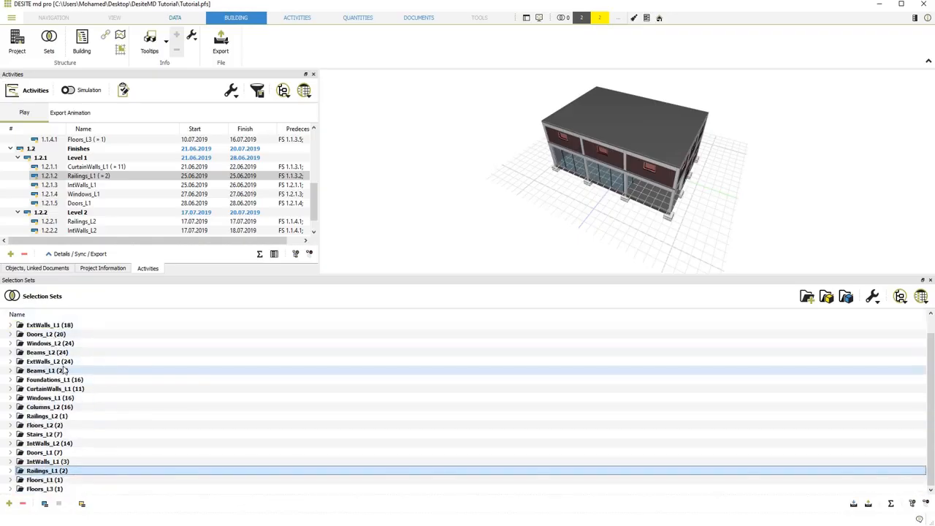
- Select the objects of the IntWalls_L1 selection set and add them to the IntWalls_L1 task under Finishes, Level 1
click(68, 462)
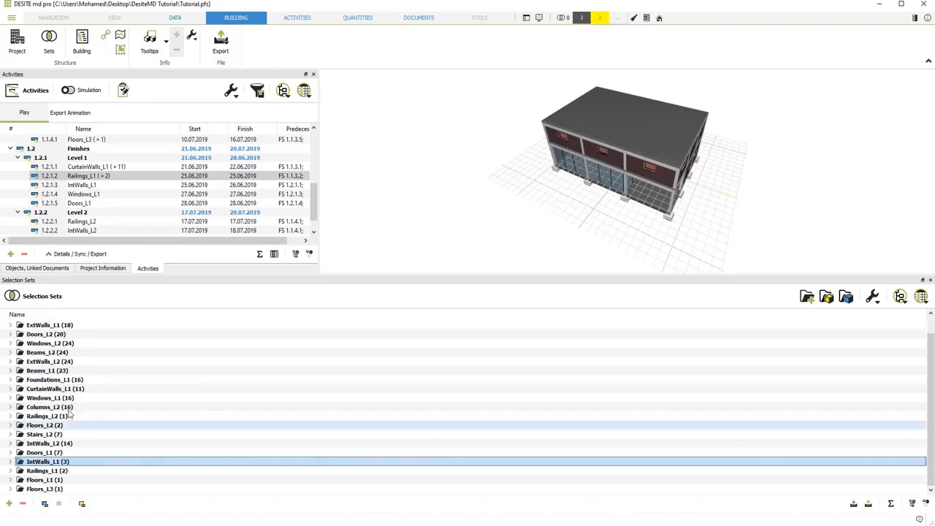
right_click(103, 184)
click(122, 203)
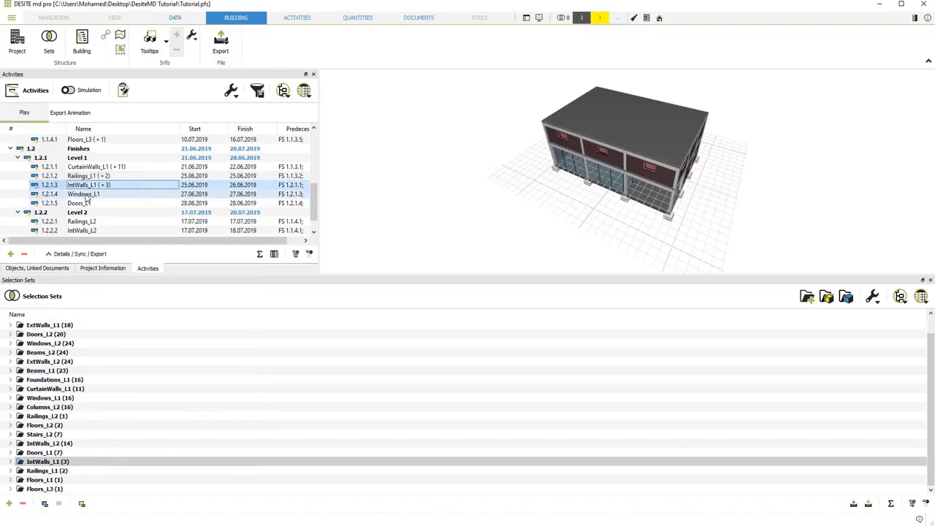
- Select the objects of the Windows_L1 selection set and add them to the Windows_L1 task
click(86, 398)
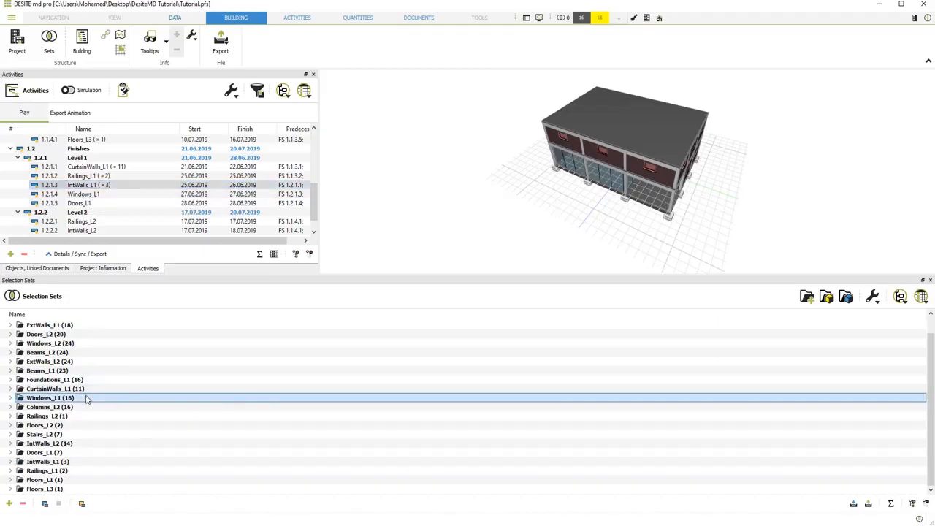
right_click(103, 194)
click(125, 206)
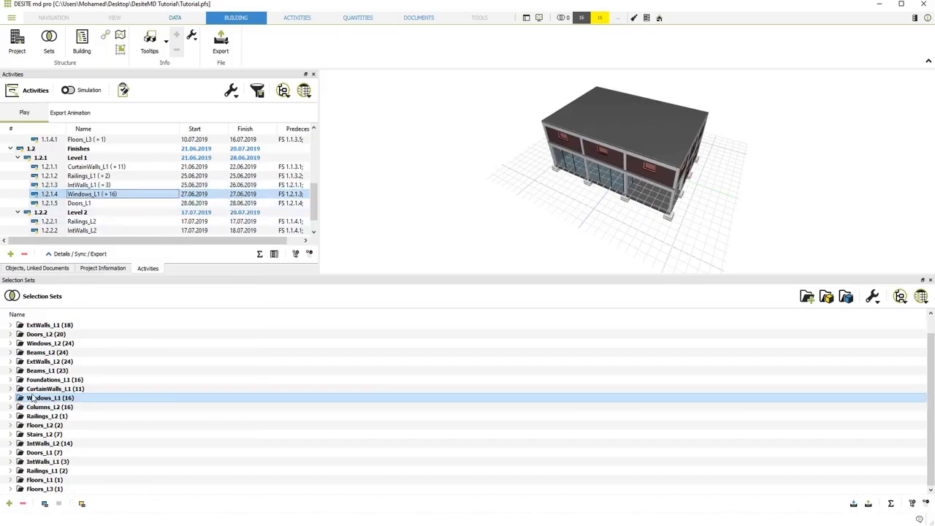
- Select the objects of the Doors_L1 selection set and add them to the Doors_L1 task
click(65, 454)
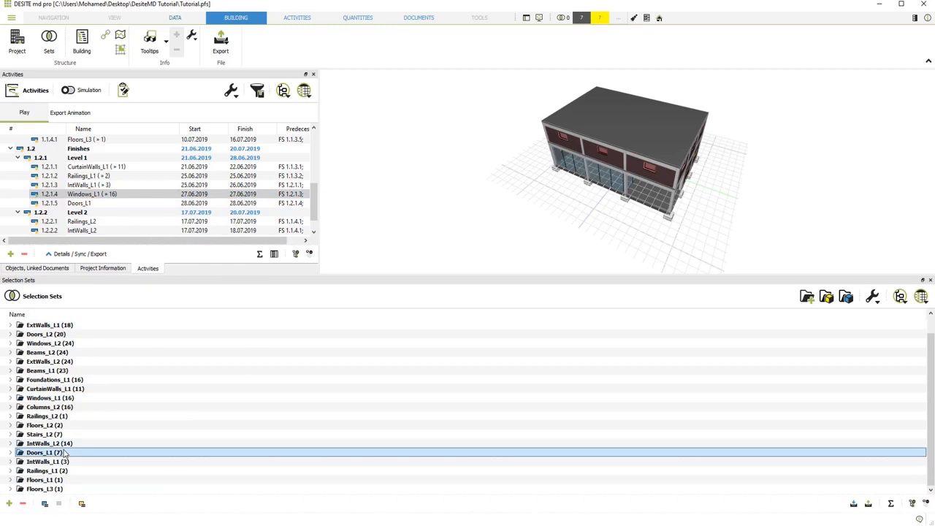
click(119, 203)
right_click(120, 203)
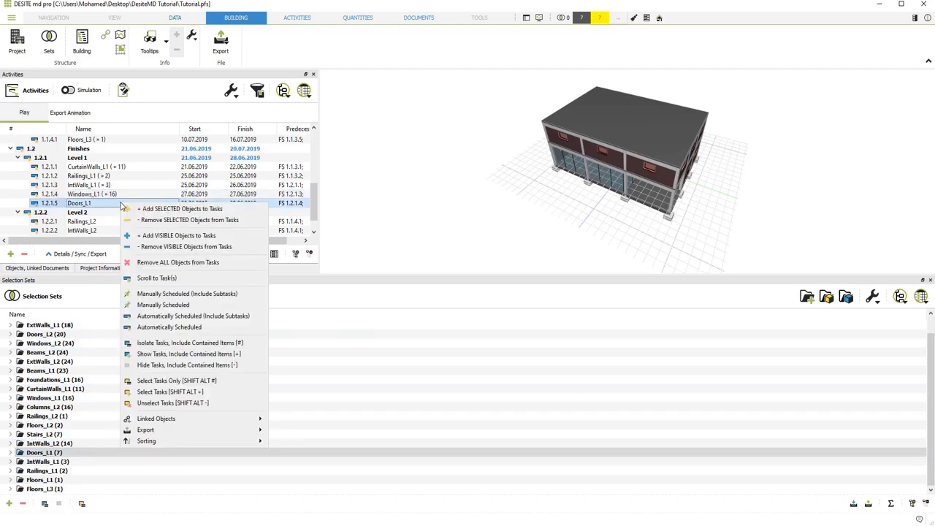
click(149, 211)
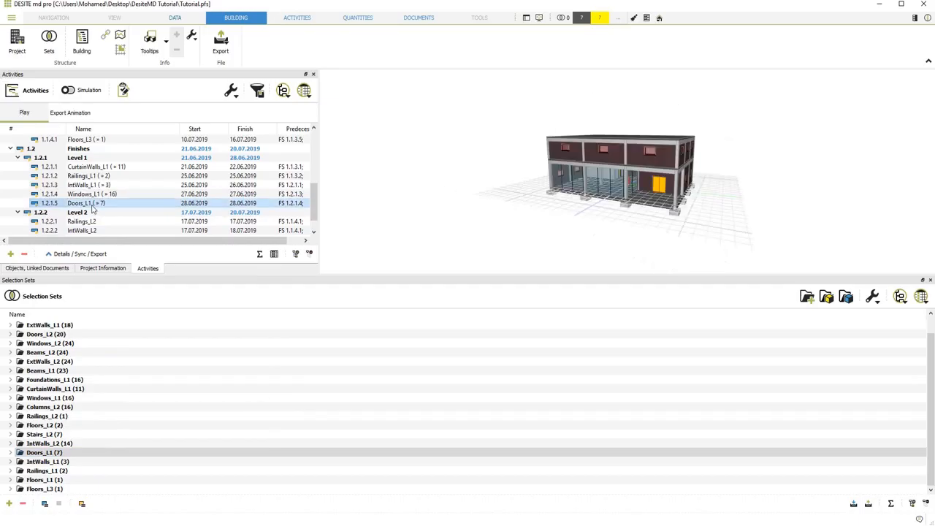
- Select the object of the Railings_L2 selection set and add it to the Railings_L2 task under Finishes, Level 2
scroll(66, 217, down, 1)
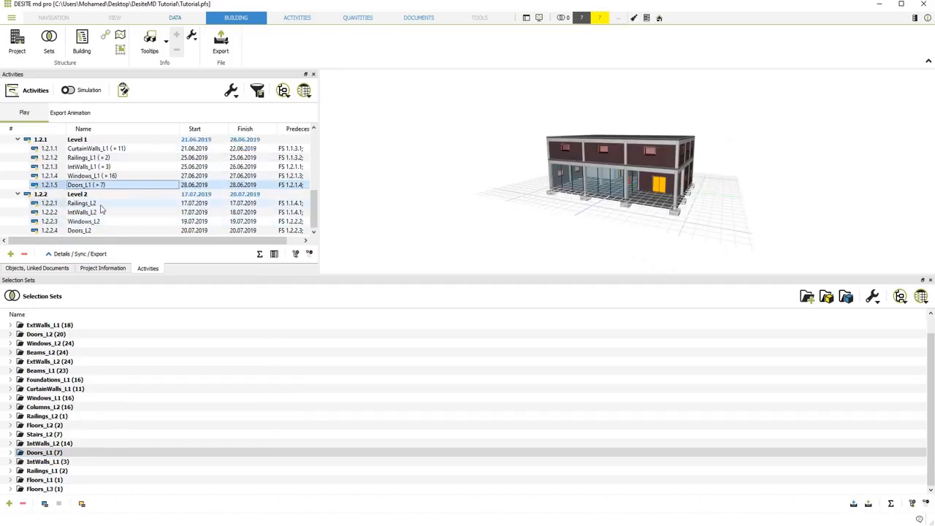
click(55, 416)
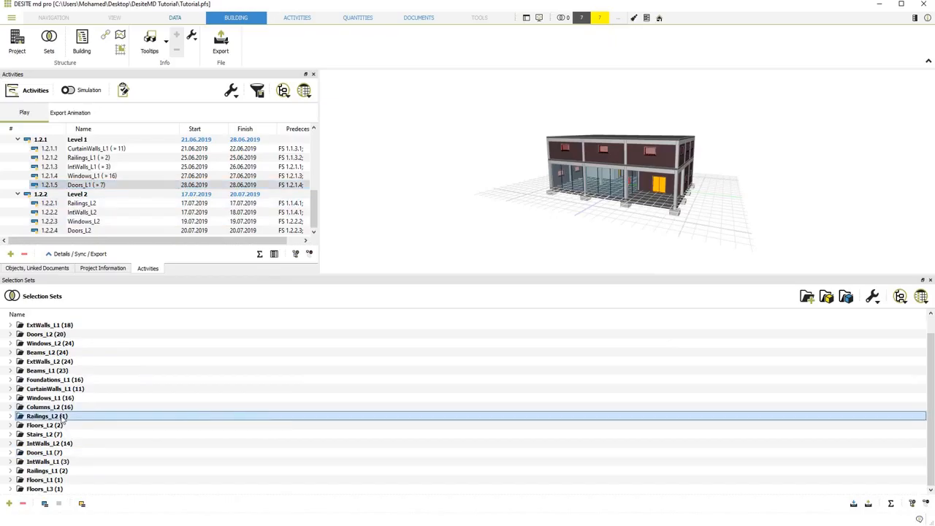
right_click(93, 203)
click(128, 210)
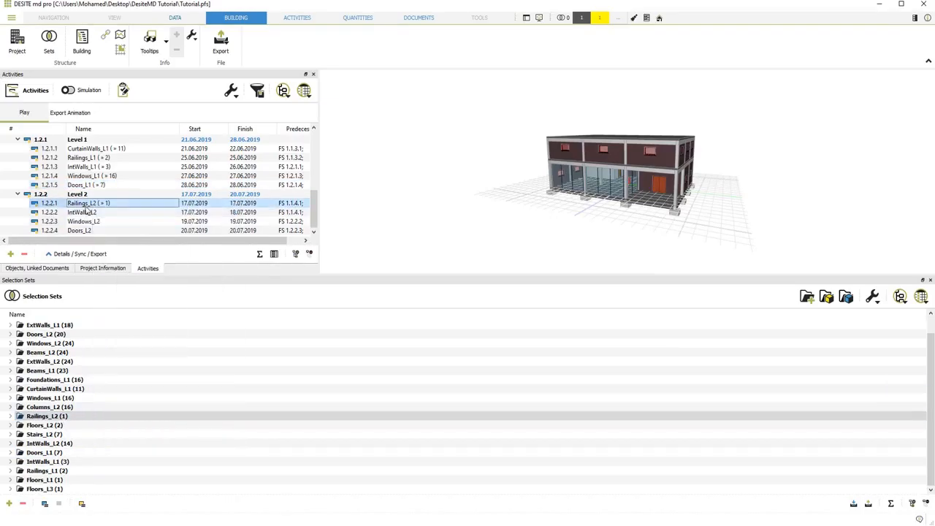
- Select the objects of the IntWalls_L2 selection set and add them to the IntWalls_L2 task
click(54, 445)
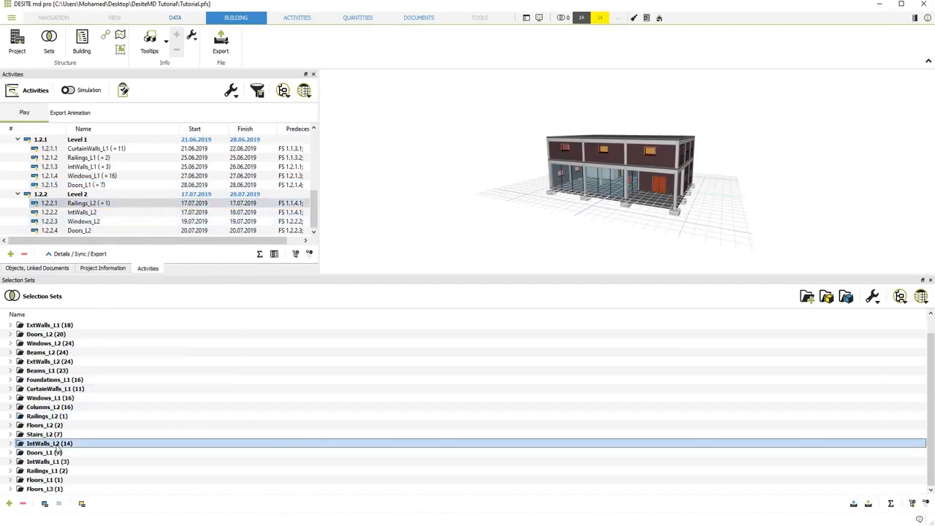
right_click(93, 211)
click(128, 218)
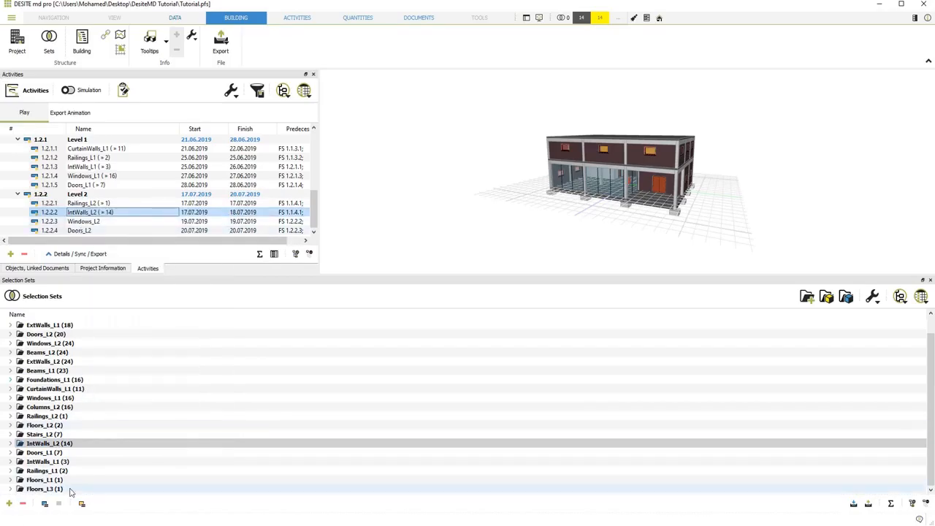
- Select the objects of the Windows_L2 selection set and add them to the Windows_L2 task
click(59, 343)
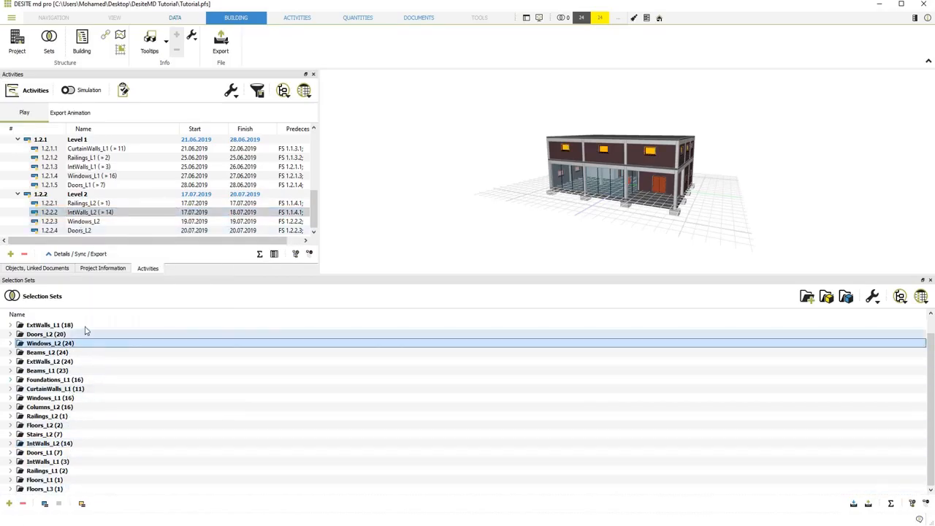
right_click(110, 221)
click(136, 228)
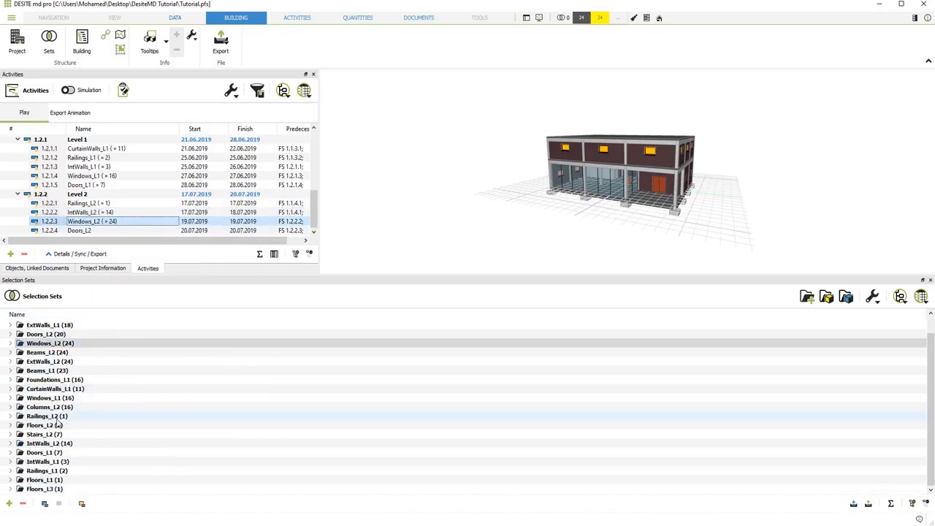
- Select the objects of the Doors_L2 selection set and add them to the Doors_L2 task
click(49, 343)
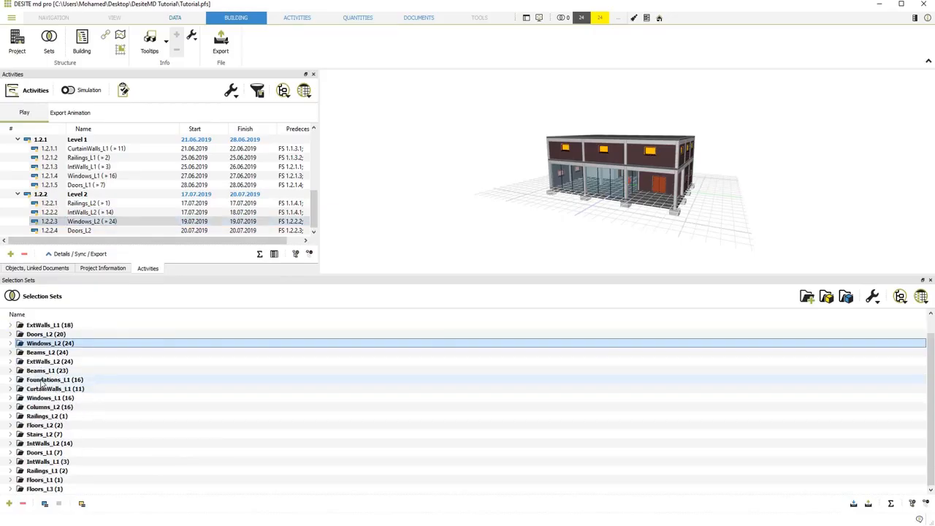
click(56, 336)
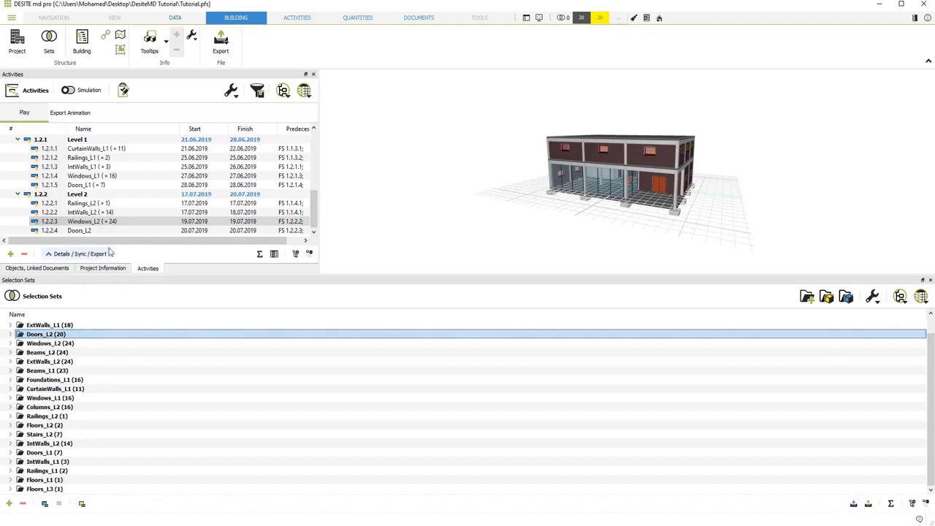
click(88, 230)
right_click(88, 230)
click(108, 238)
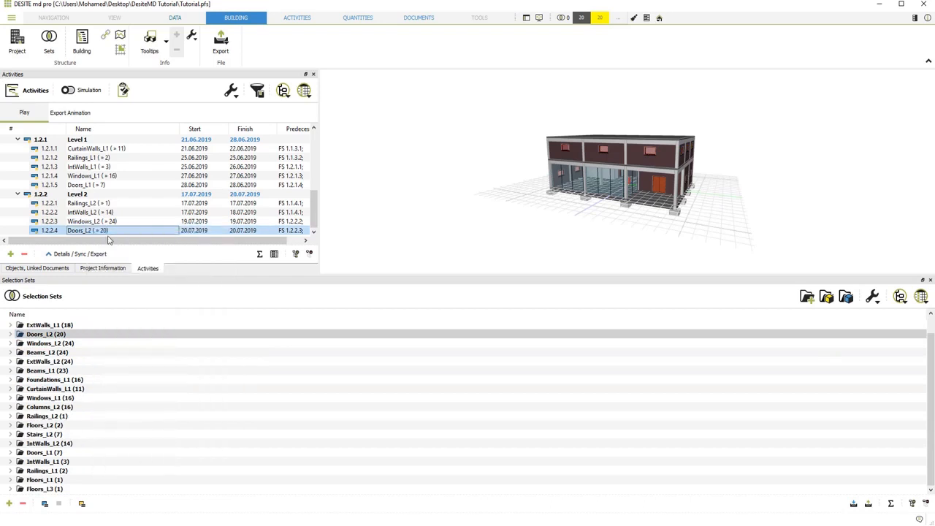
- Save the project and close the saving report
click(10, 19)
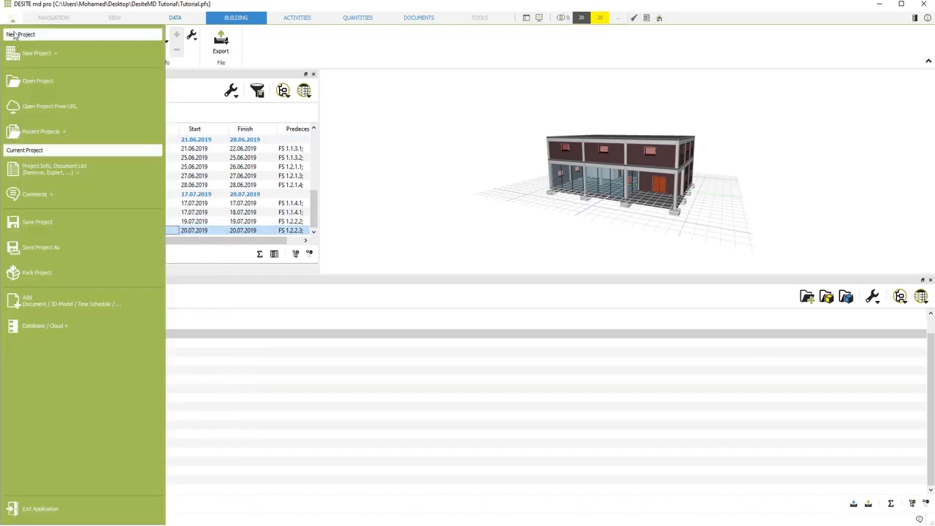
click(67, 225)
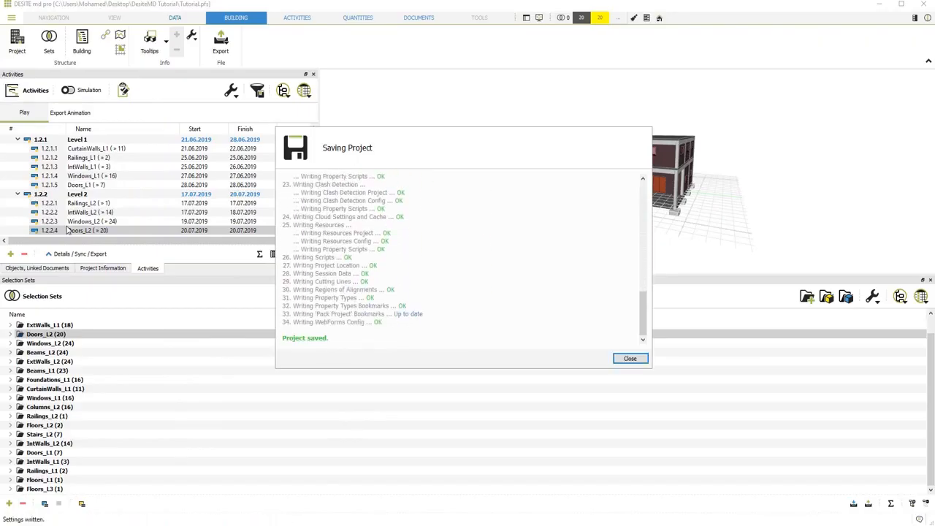
click(630, 358)
- Set the start date of the Foundations_L1 task to 08.05.2019
click(210, 161)
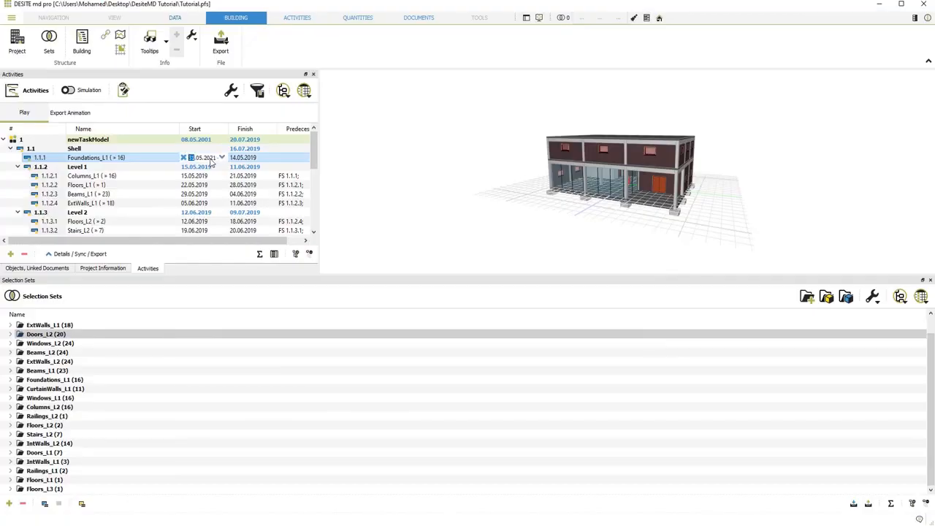
text(08.05.2019)
key(Return)
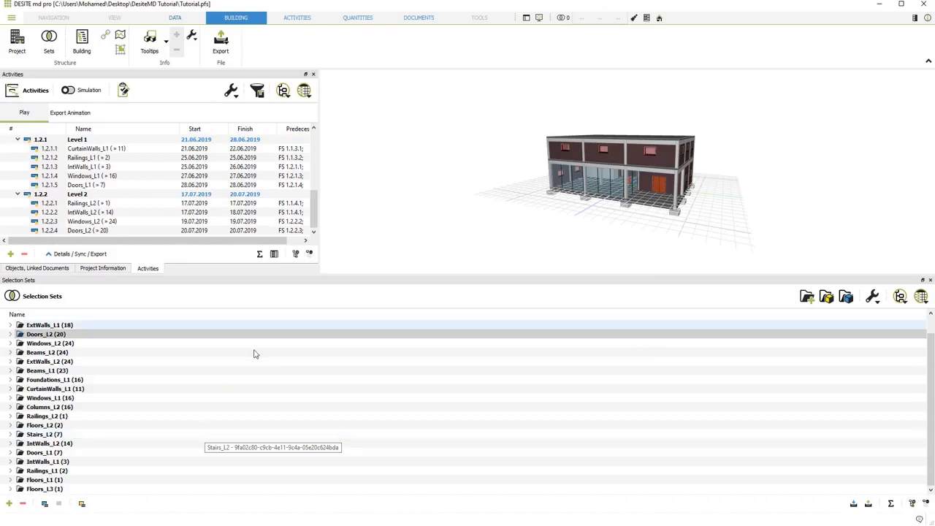
- Switch on simulation mode for the activities and play the construction sequence
click(70, 94)
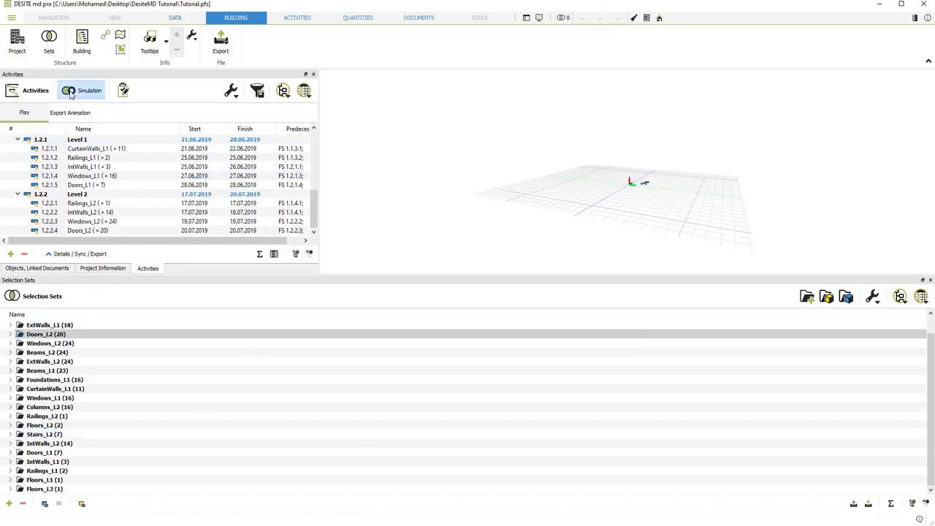
click(244, 132)
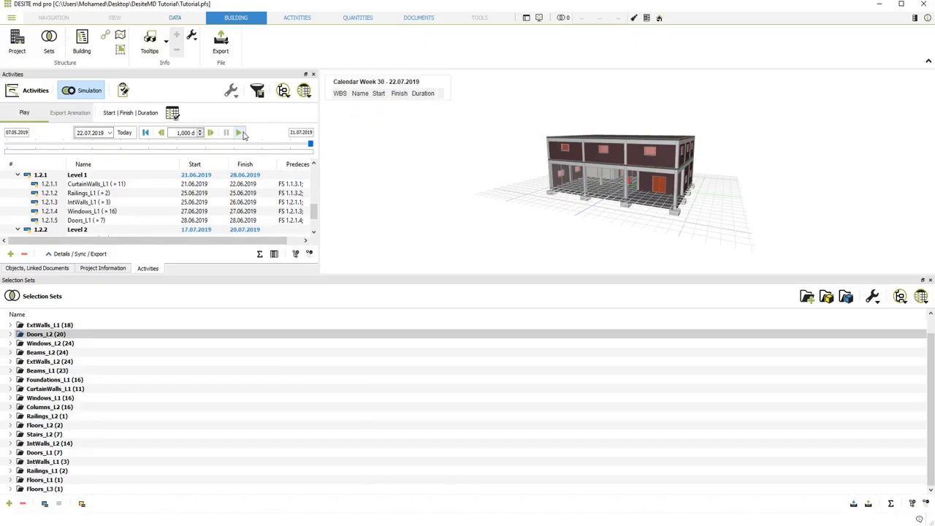
- Show the Project Structure above the activities and enlarge that area by shrinking the Selection Sets area
click(16, 42)
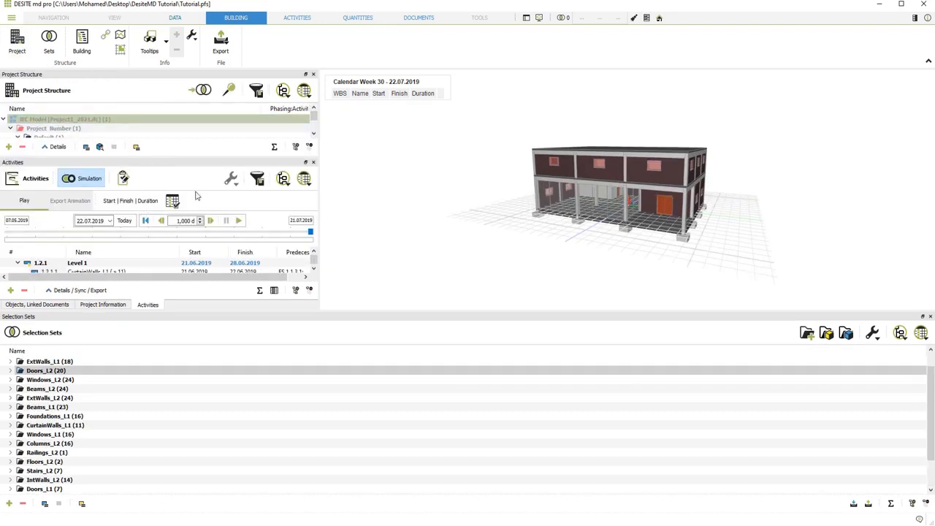
click(721, 371)
drag(777, 310, 760, 420)
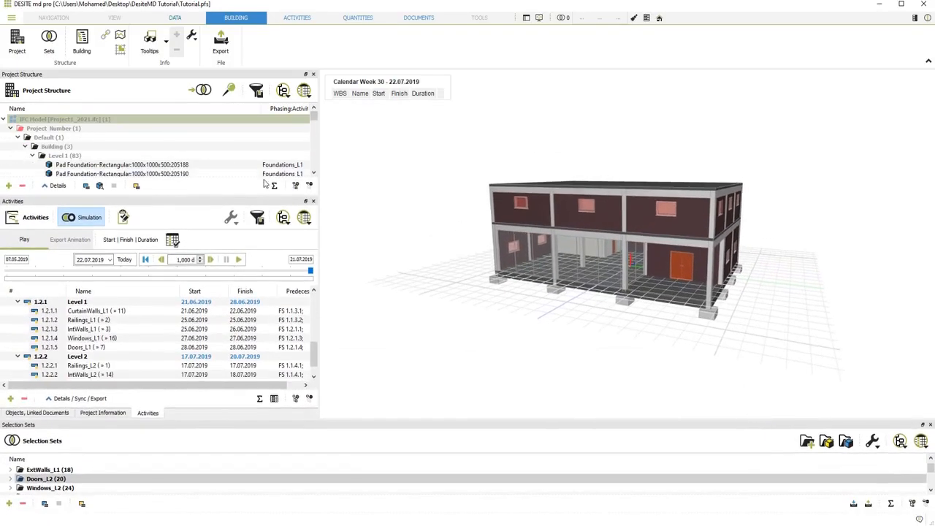
- Open the column configuration of the Project Structure and remove Phasing:ActivityGroup from the visible properties
click(305, 91)
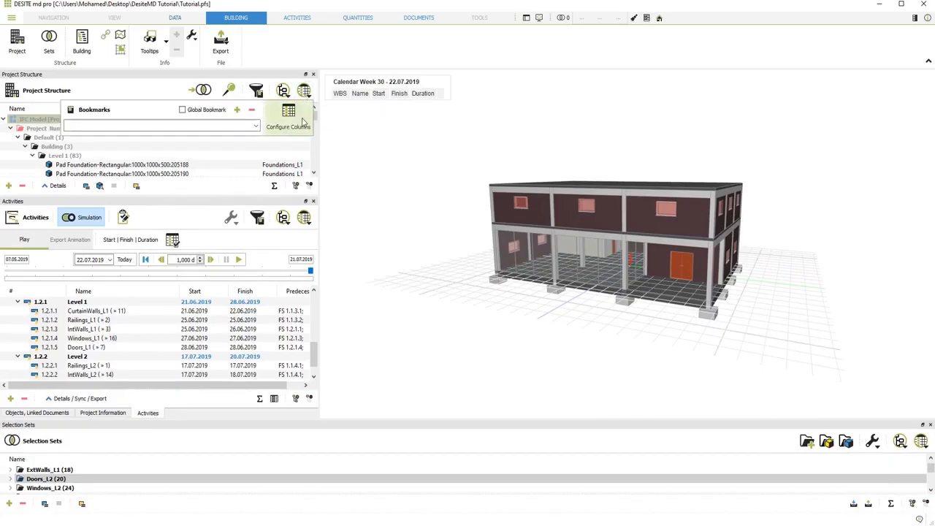
click(303, 122)
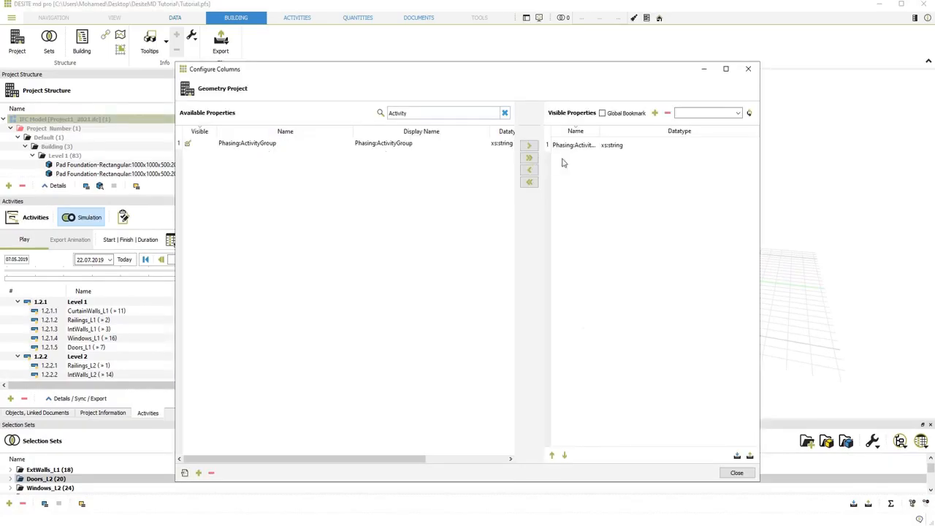
click(608, 147)
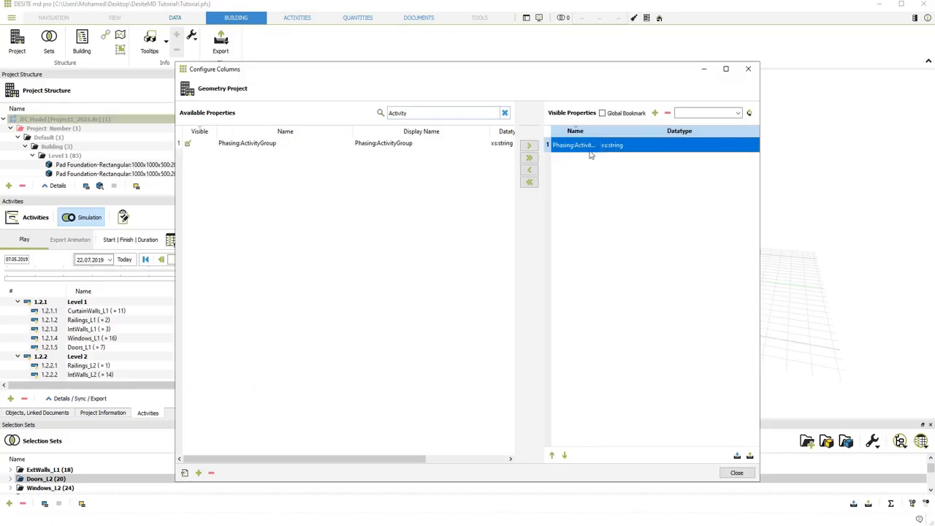
click(531, 172)
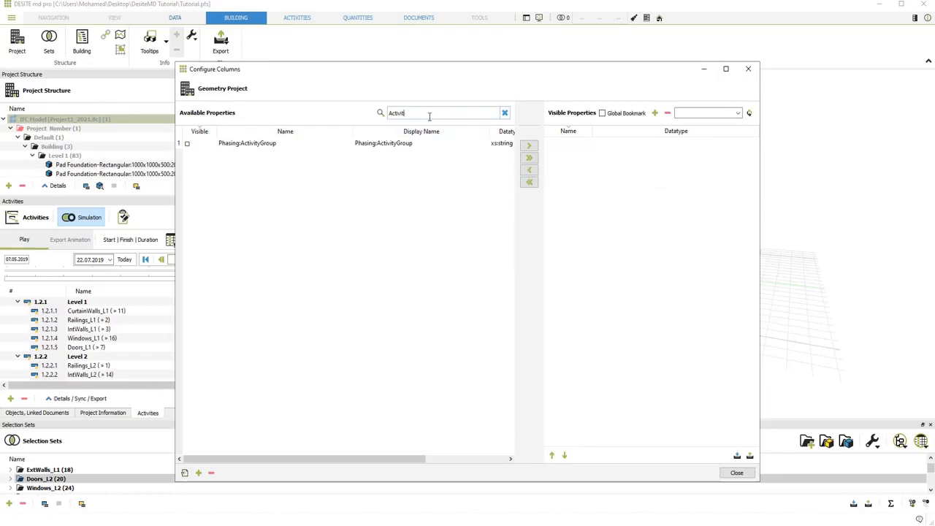
- Find the Identity Data:Occupancy property, make it a visible Project Structure column and widen that column
key(BackSpace)
key(BackSpace)
key(BackSpace)
key(BackSpace)
key(BackSpace)
key(BackSpace)
key(BackSpace)
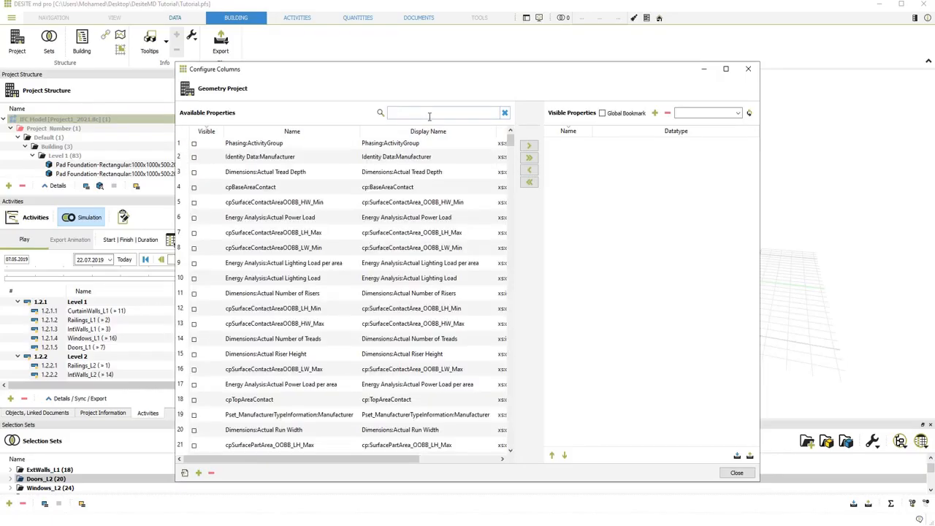
text(Occupanc)
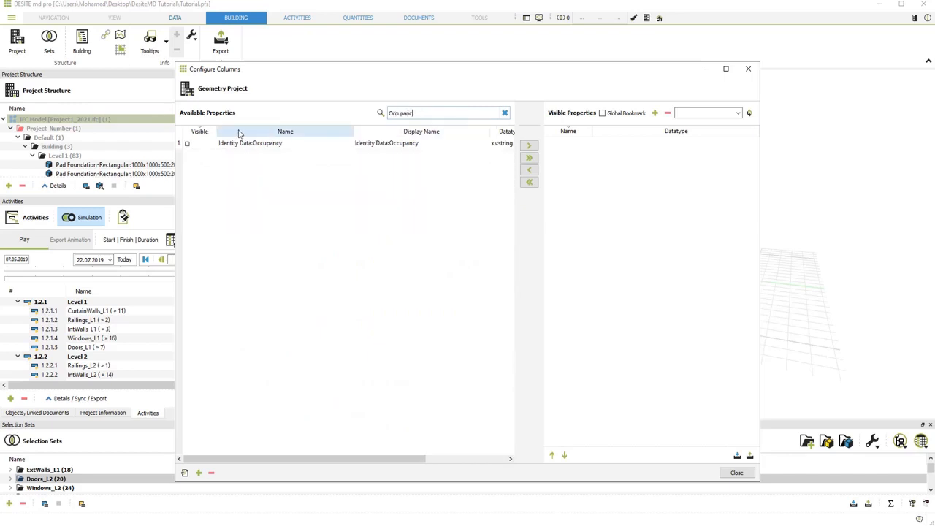
click(187, 144)
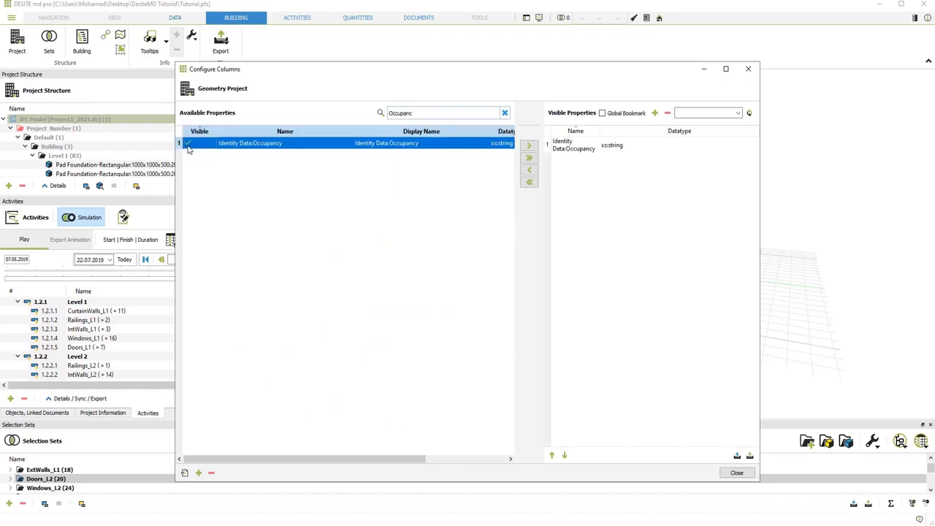
click(736, 474)
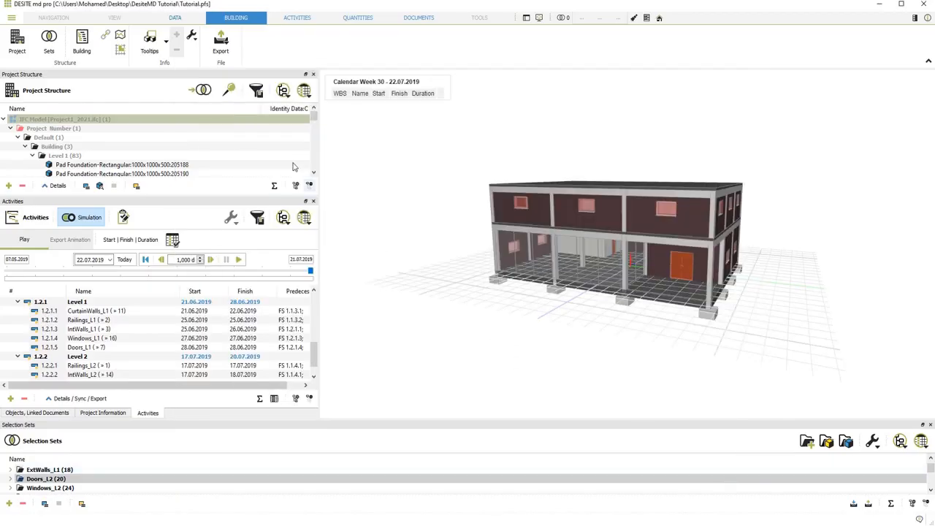
drag(261, 109, 222, 106)
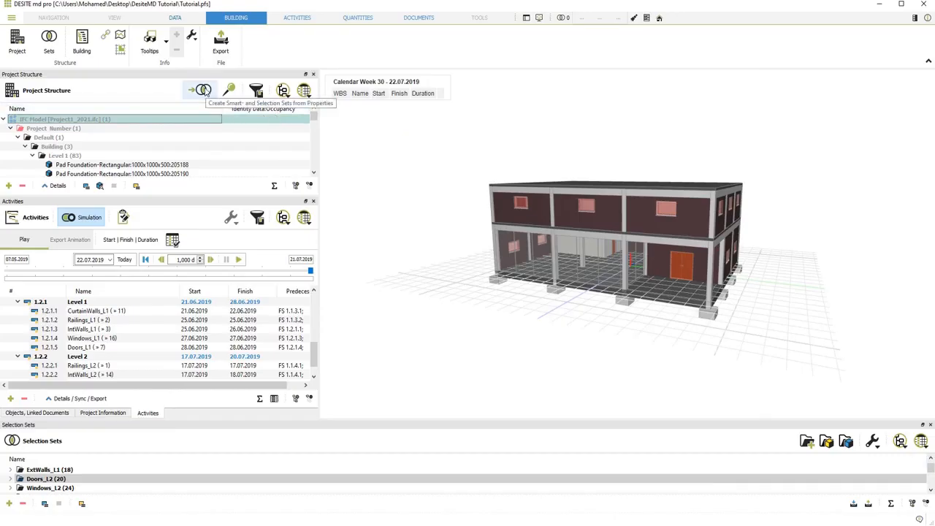
- Create SmartSets grouped by Identity Data:Occupancy, expand the new set and enlarge the Selection Sets area
click(204, 89)
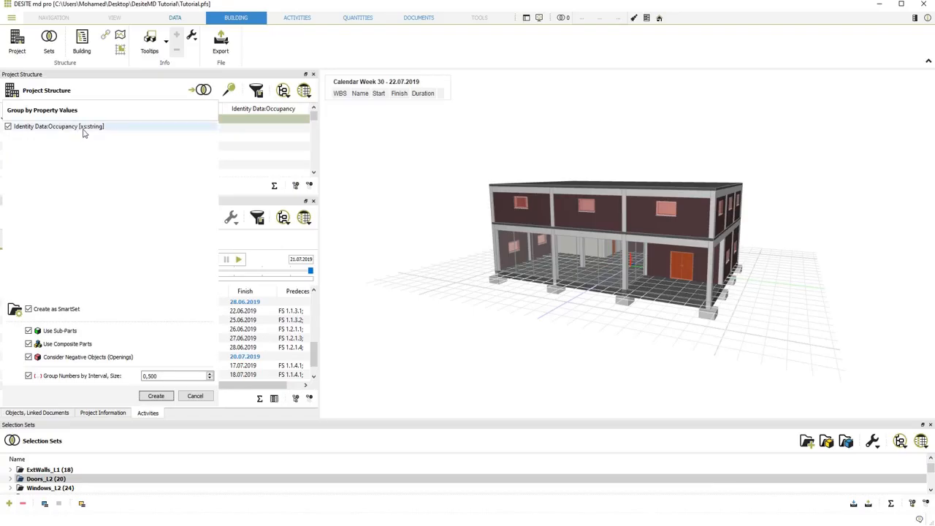
click(156, 396)
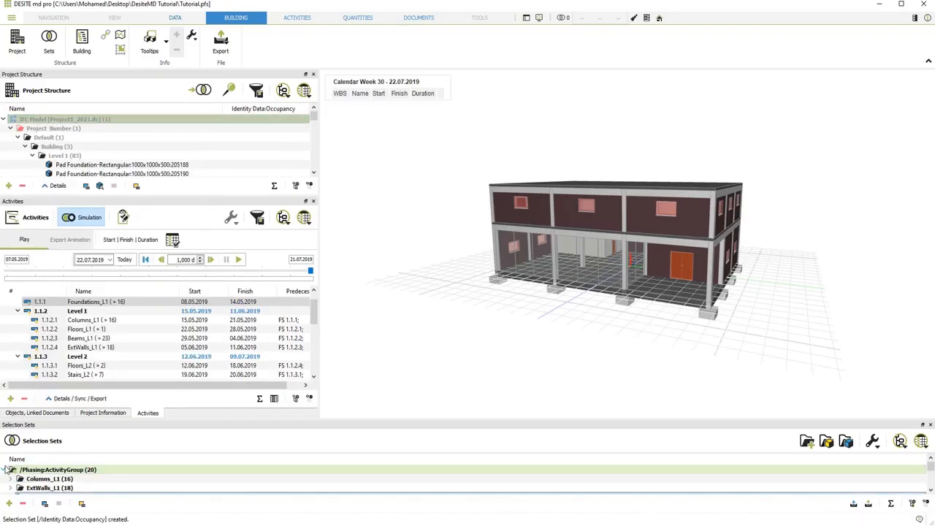
click(6, 470)
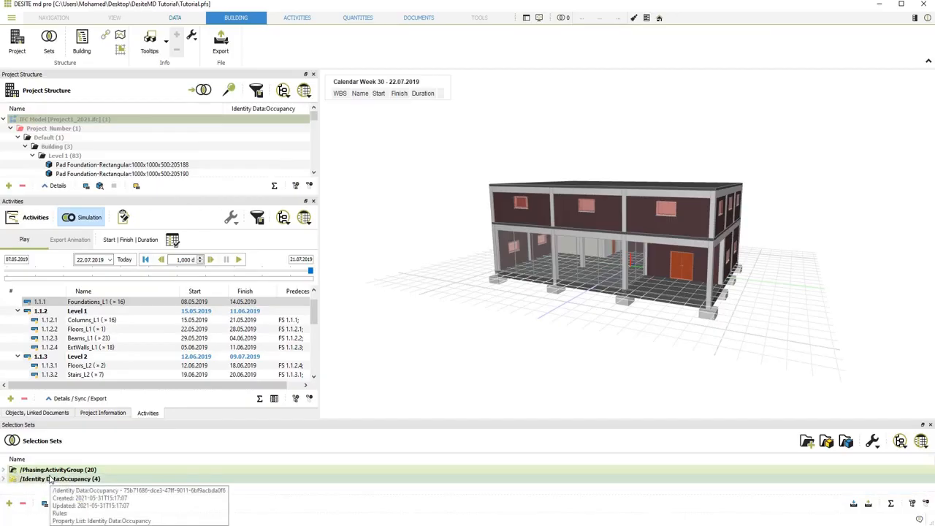
double_click(66, 480)
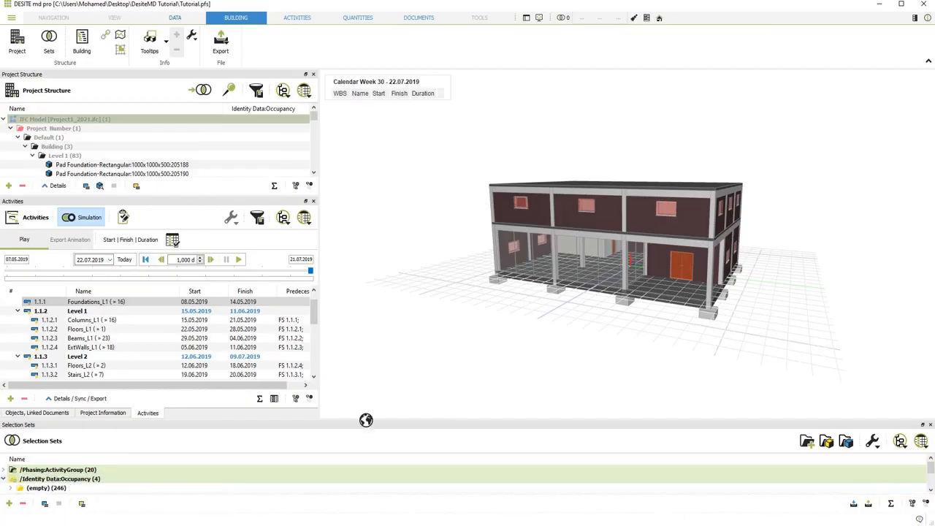
drag(370, 418, 374, 367)
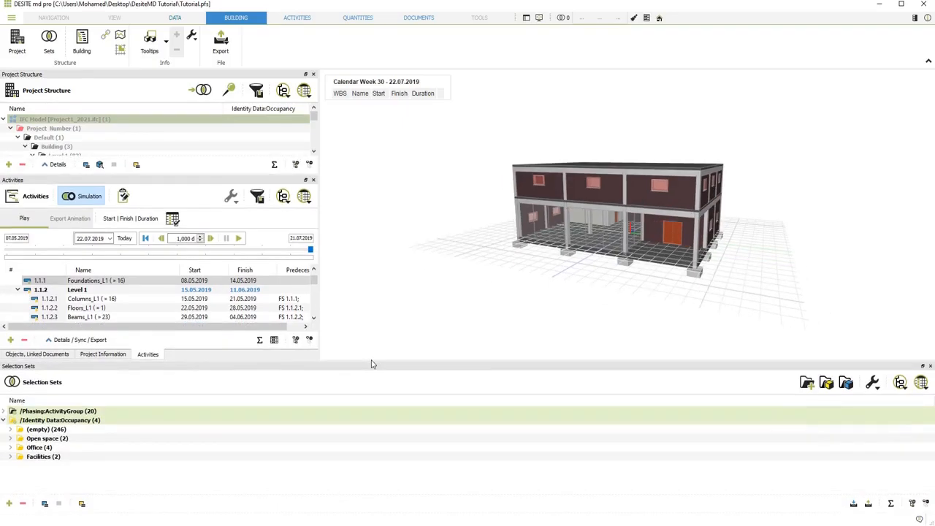
- Remove the (empty) item from the Identity Data:Occupancy selection set
click(65, 432)
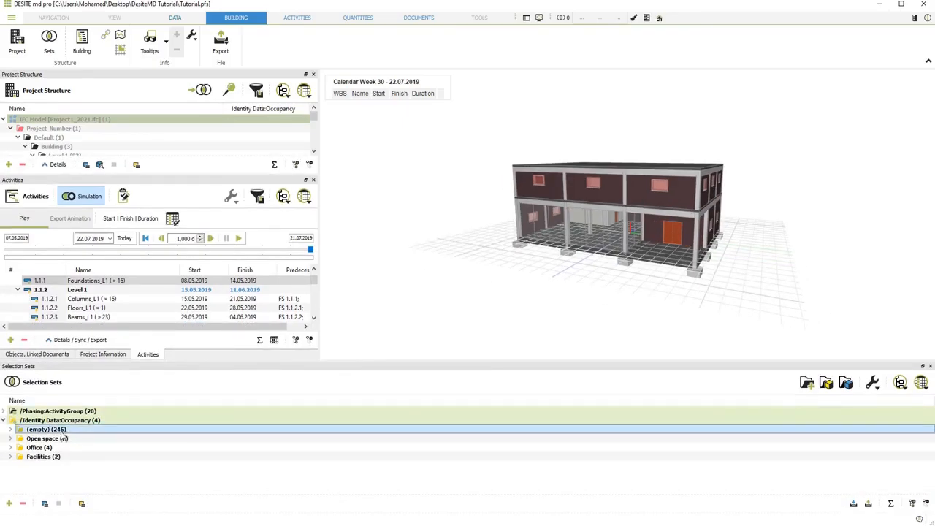
click(22, 505)
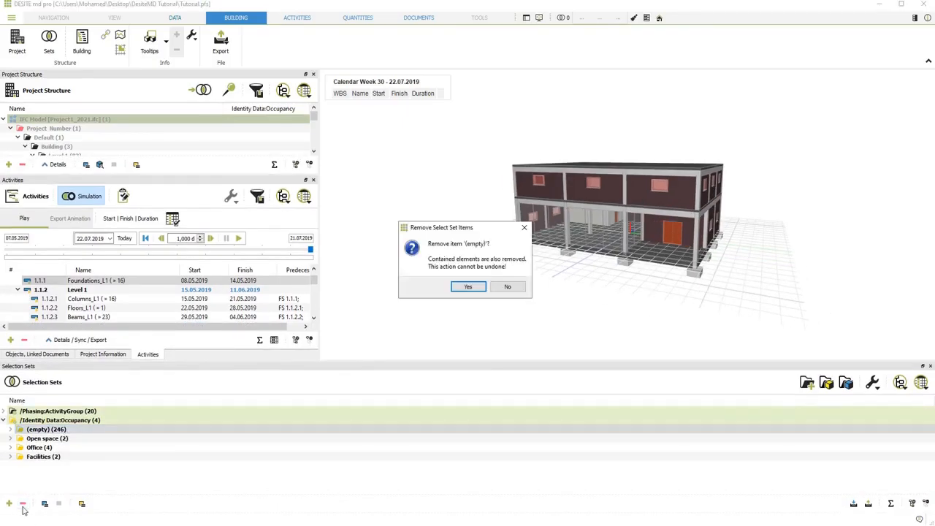
click(467, 286)
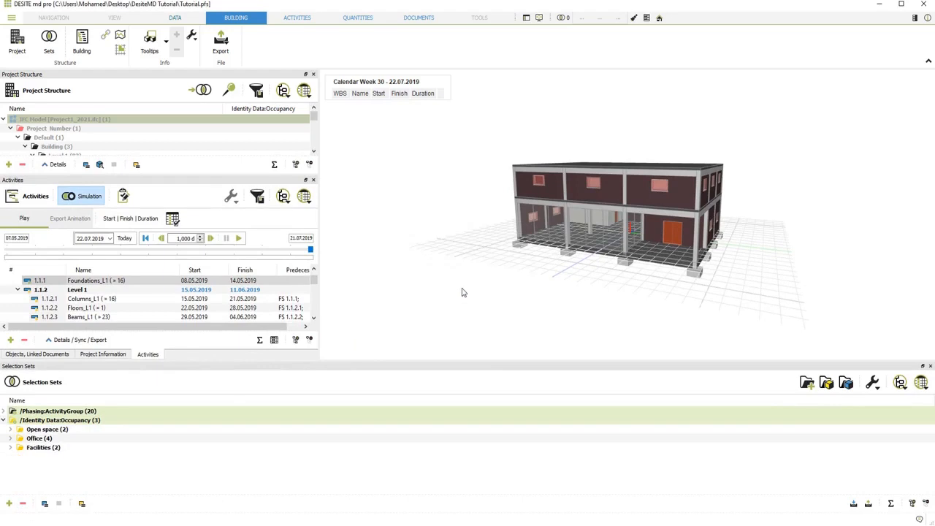
- Isolate the objects of the Identity Data:Occupancy set, including contained items, and create a color scheme from it
right_click(73, 428)
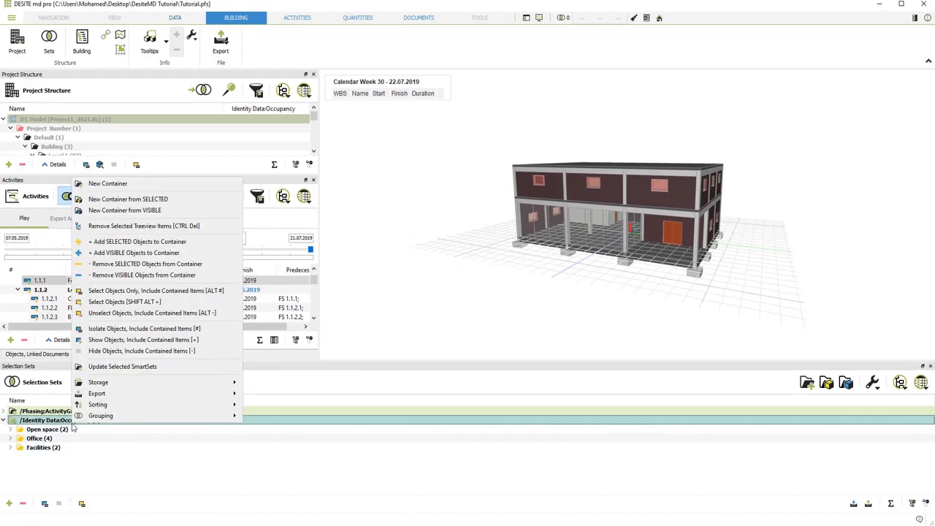
click(172, 330)
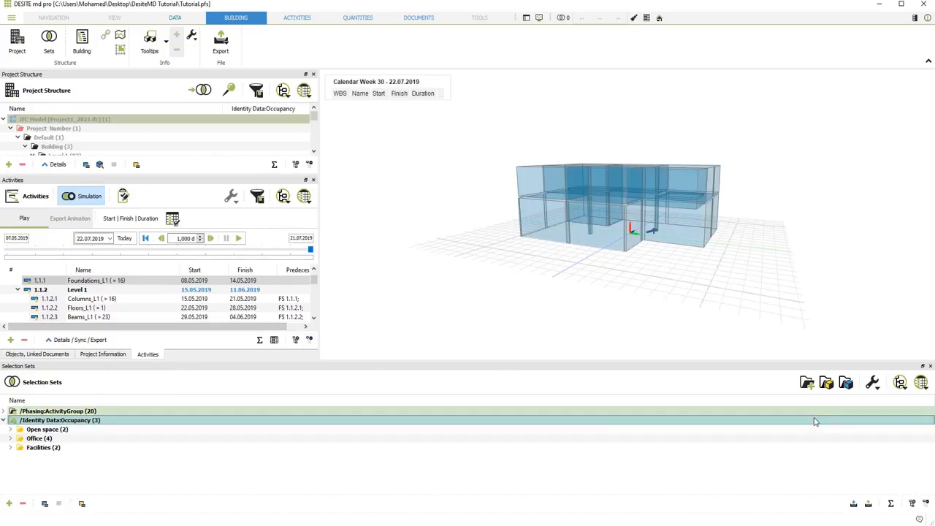
click(873, 384)
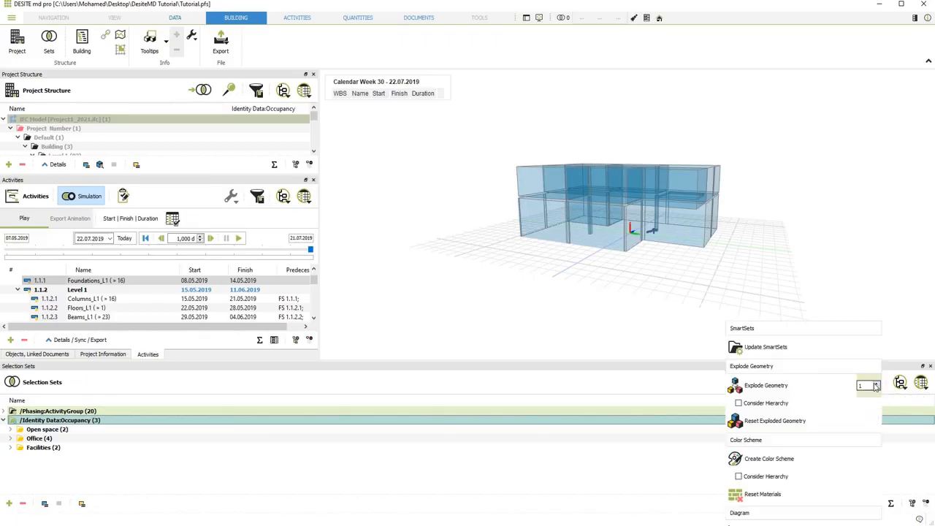
click(795, 465)
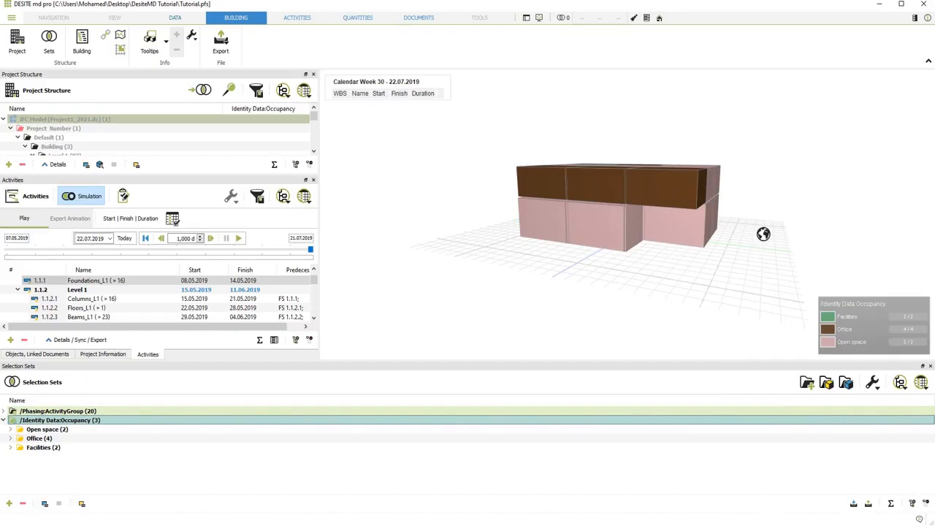
drag(714, 255, 586, 287)
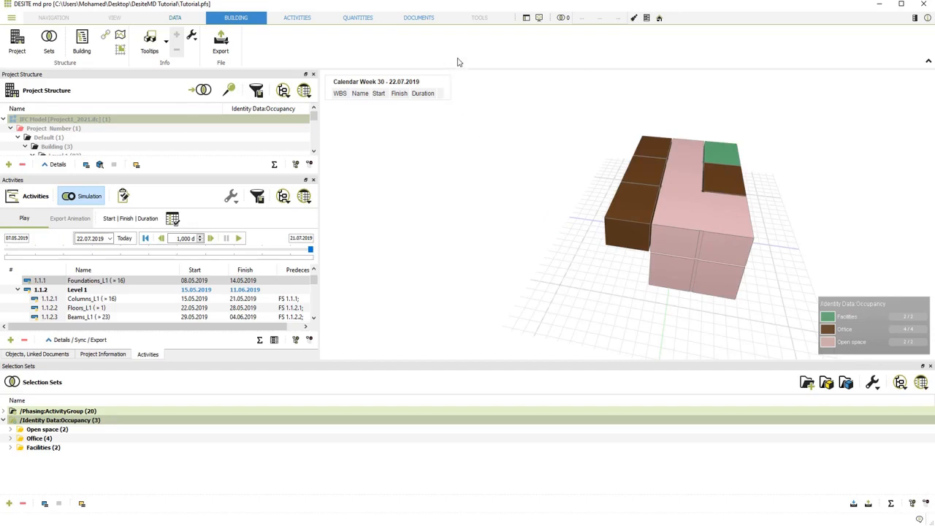
- Switch off the activities' simulation mode and reset the materials to clear the occupancy color scheme
click(117, 19)
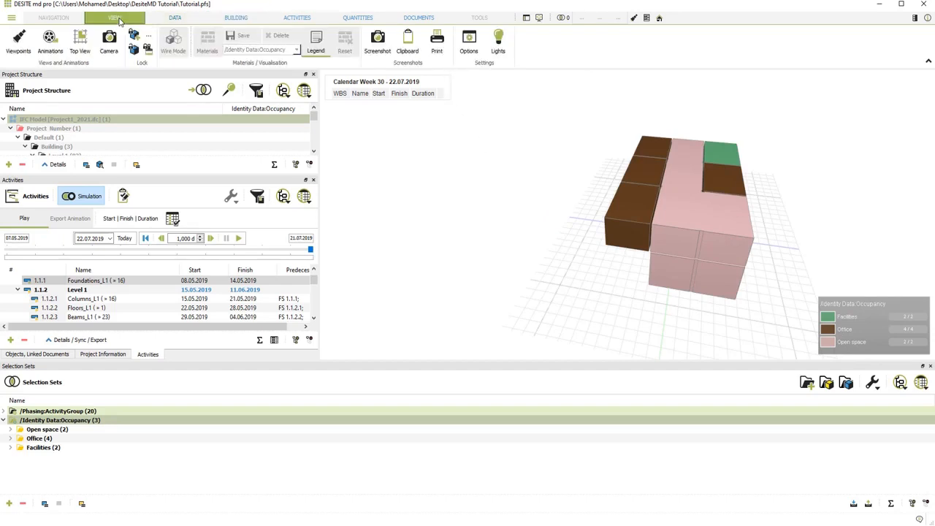
click(69, 198)
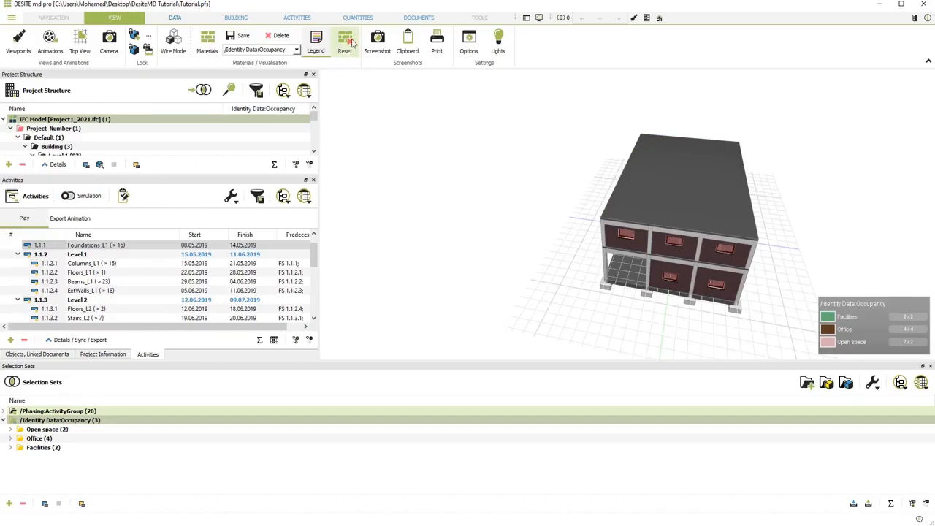
click(346, 45)
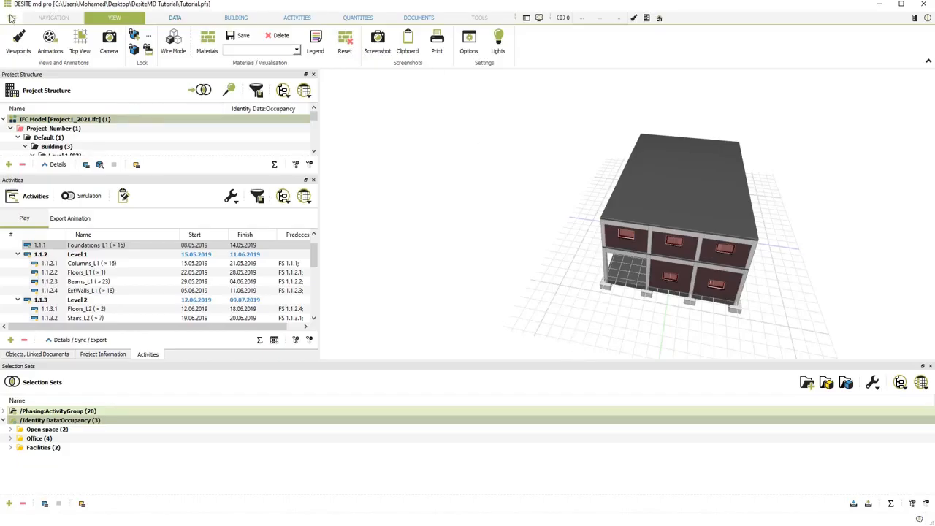
- Connect the project to the default database using SQLite and return to the model view
click(11, 18)
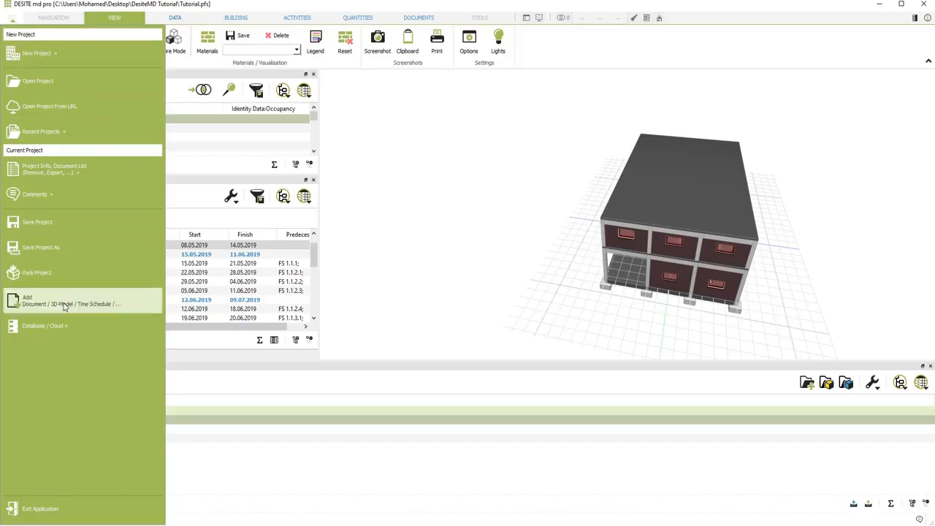
click(63, 331)
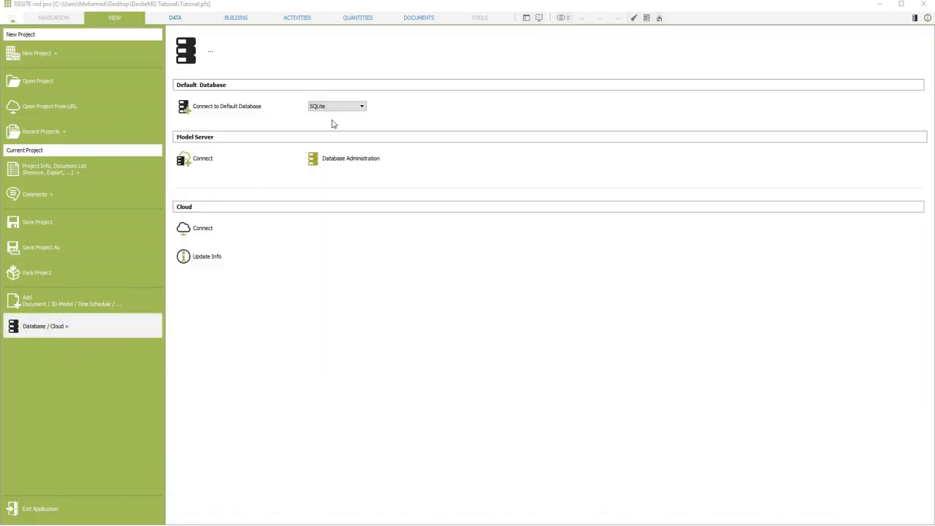
click(361, 108)
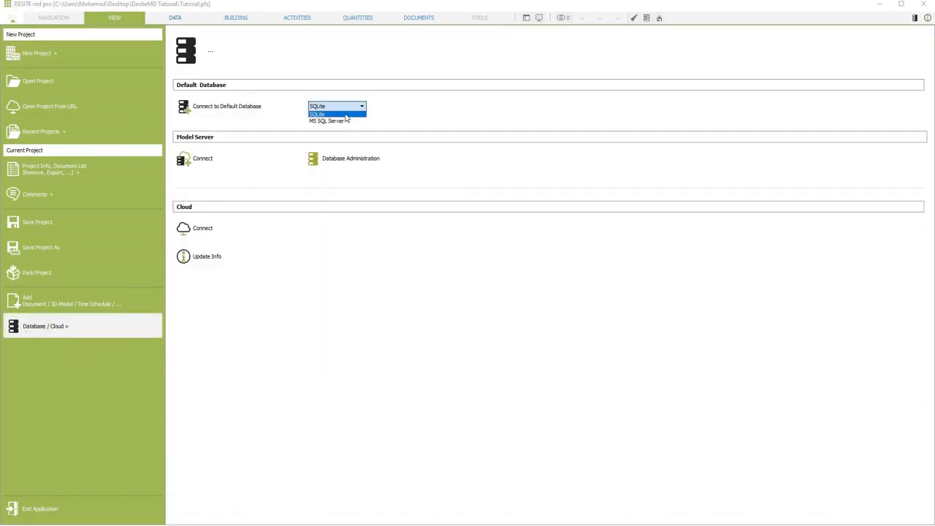
click(346, 114)
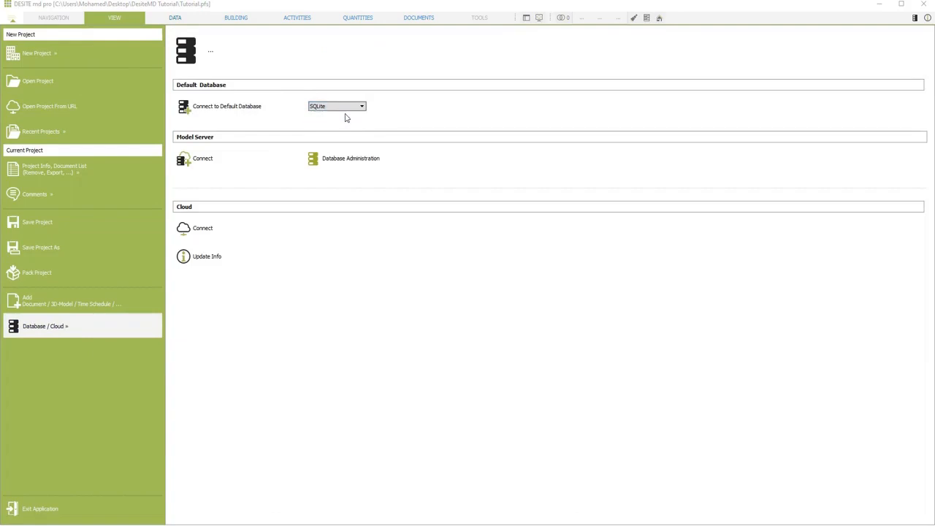
click(214, 115)
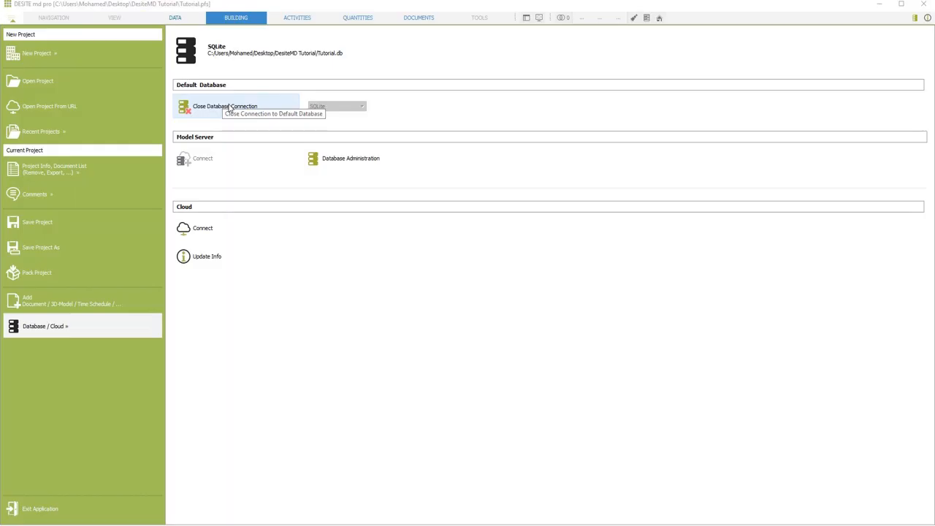
click(12, 20)
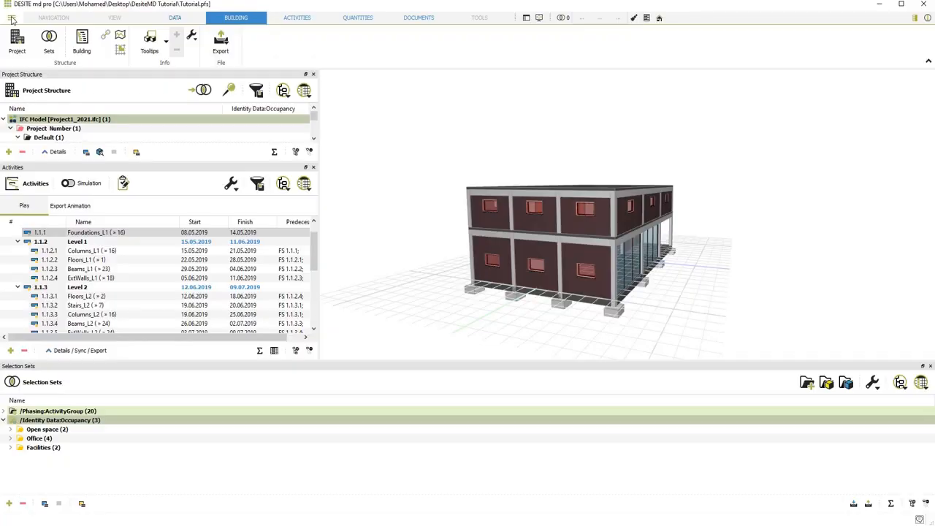
- Select the orange door on the ground floor of the building model
click(61, 19)
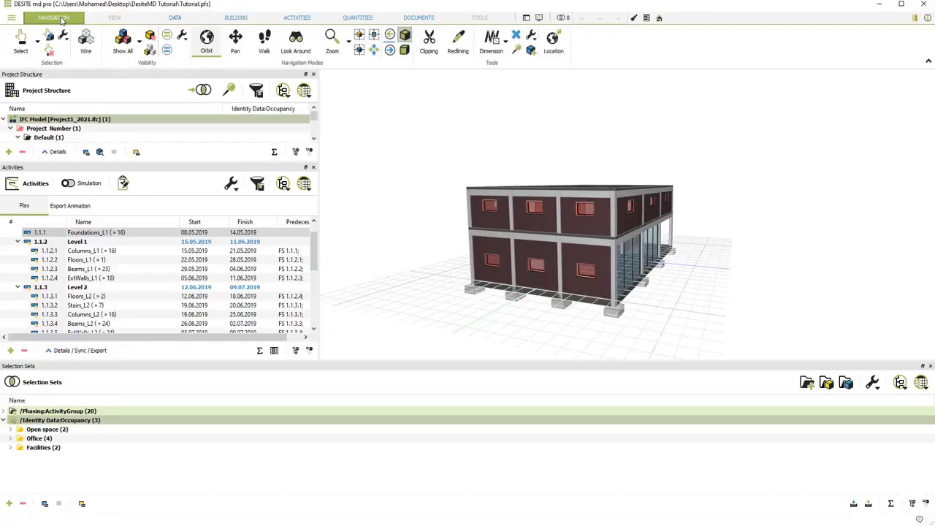
mouse_move(747, 292)
mouse_down()
mouse_move(643, 303)
mouse_move(594, 284)
mouse_up()
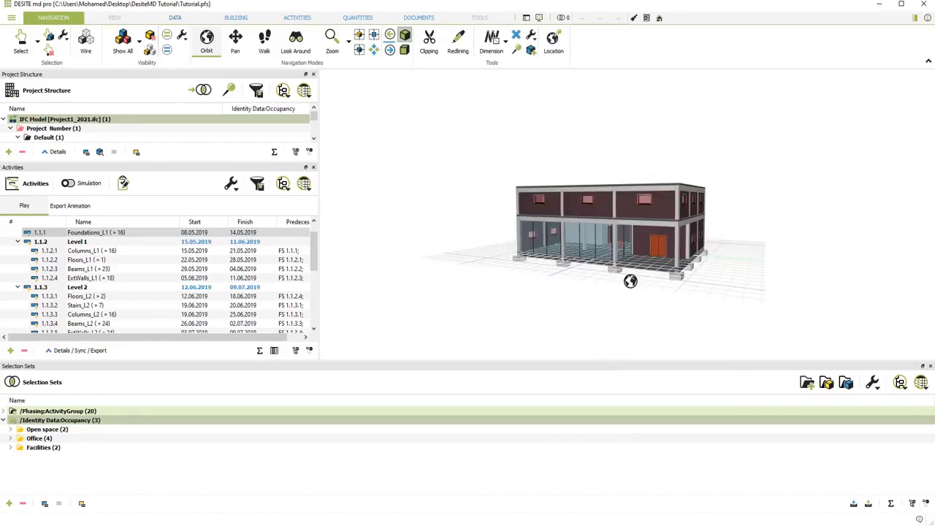
click(19, 44)
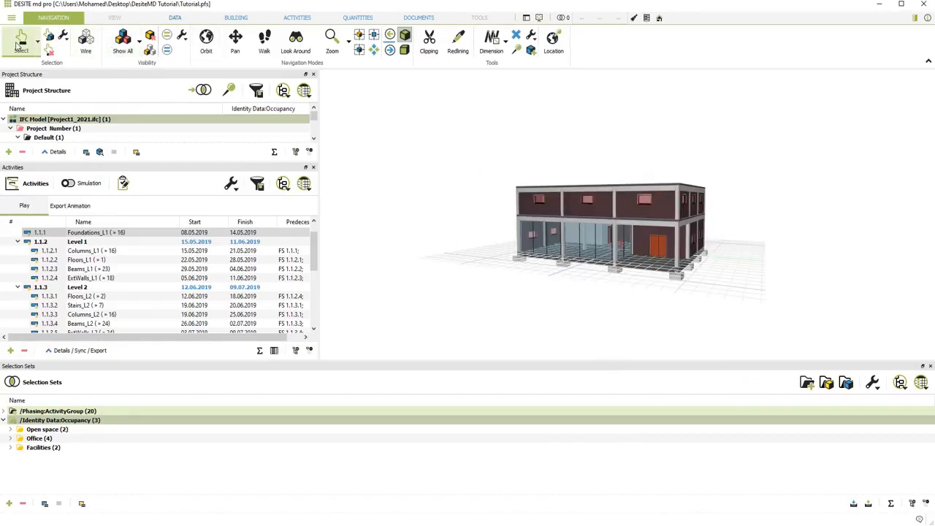
click(661, 246)
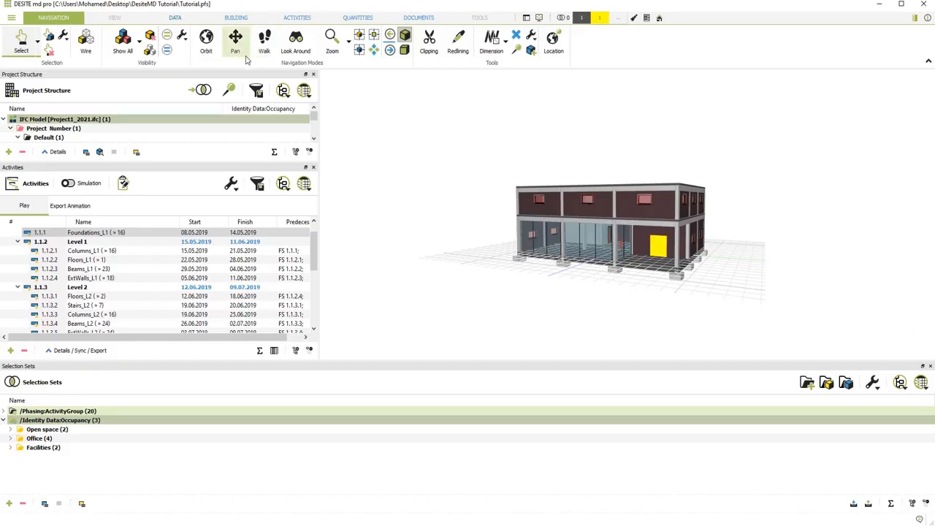
- Display the selected door's object data sheet, update its object data and examine the listed properties
click(176, 18)
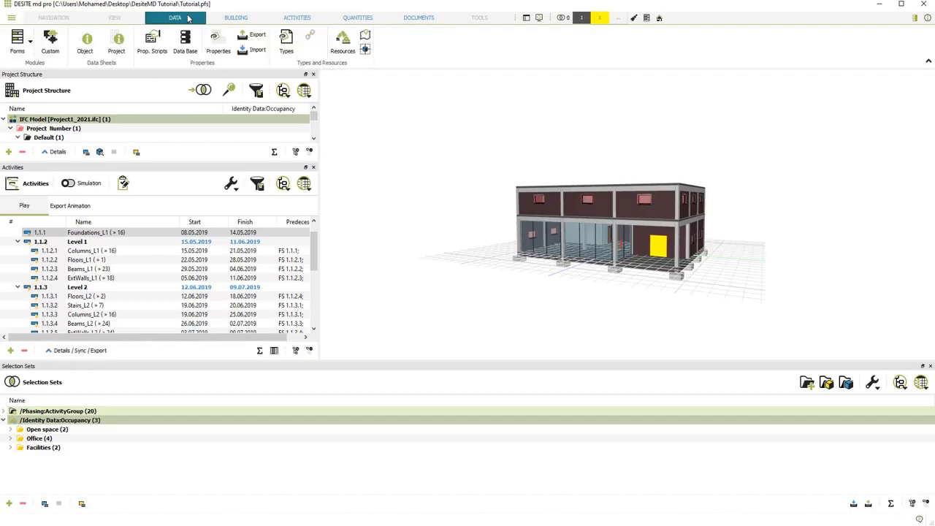
click(86, 44)
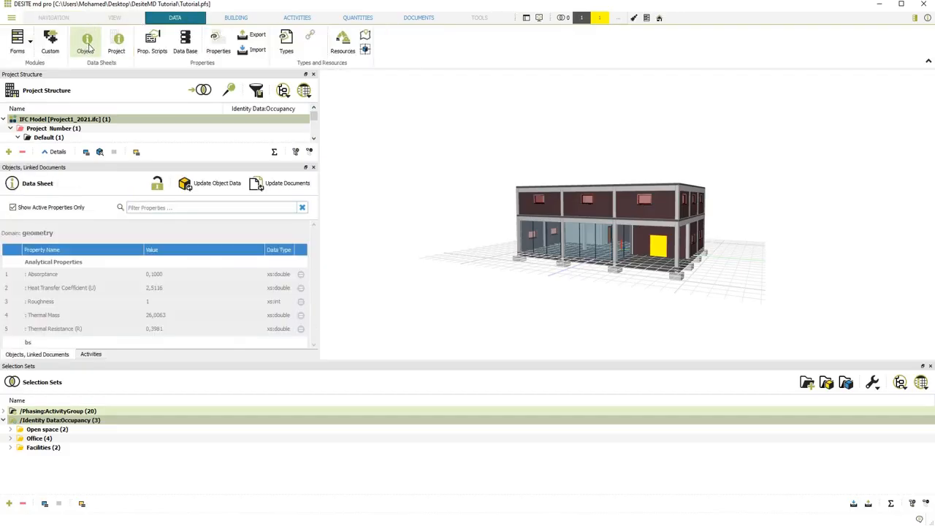
click(211, 184)
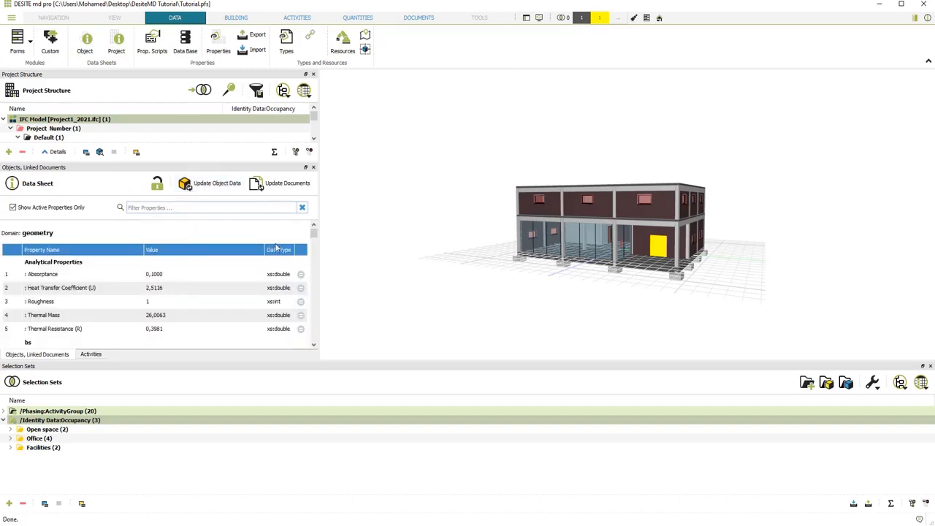
drag(313, 235, 286, 229)
- Load the selected door's database properties and create an inheritable property named Additional Information with data type xs:anyURI
click(185, 43)
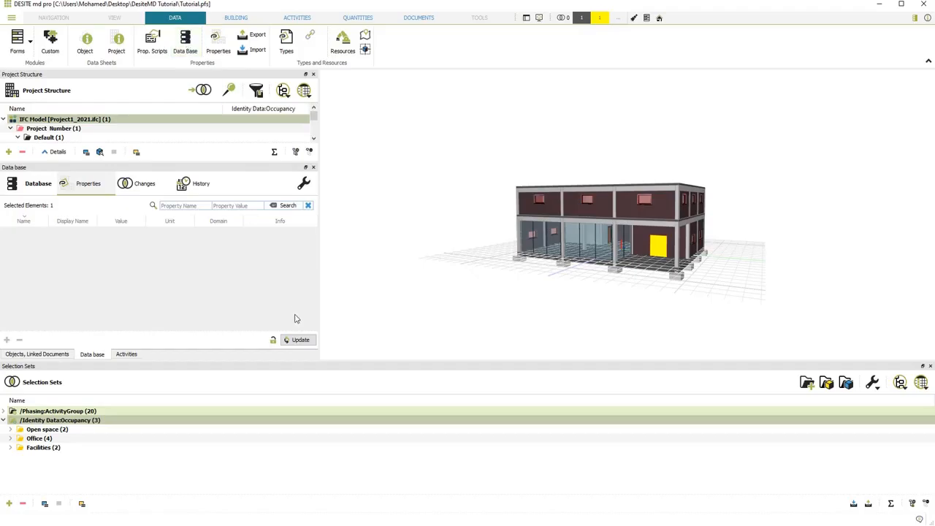
click(304, 339)
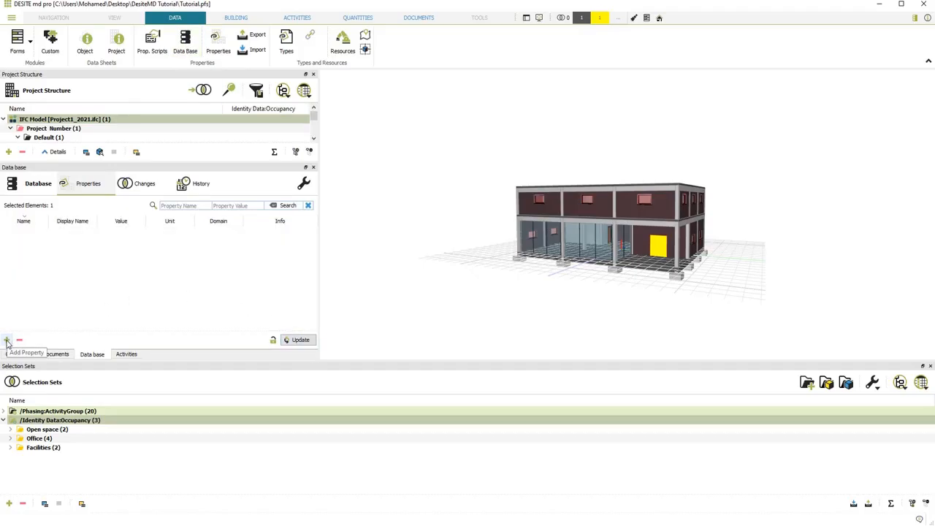
click(7, 341)
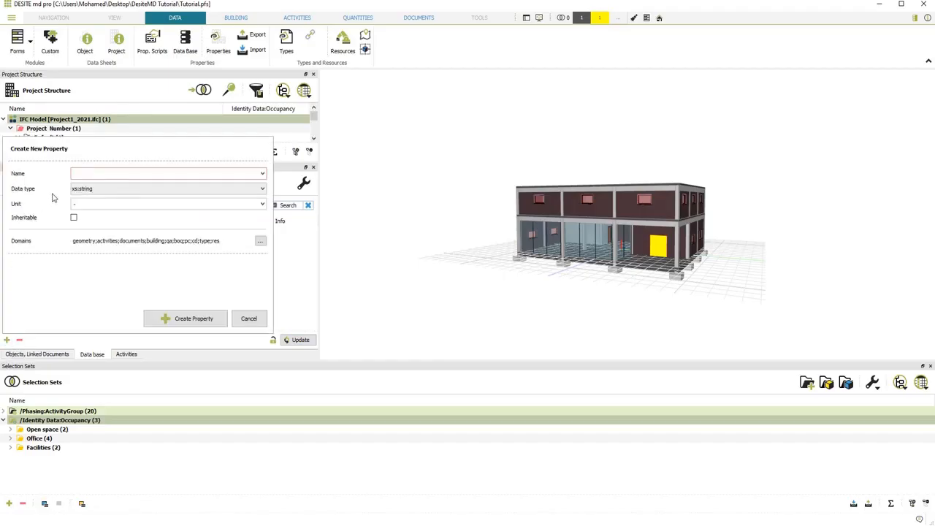
click(102, 173)
text(A)
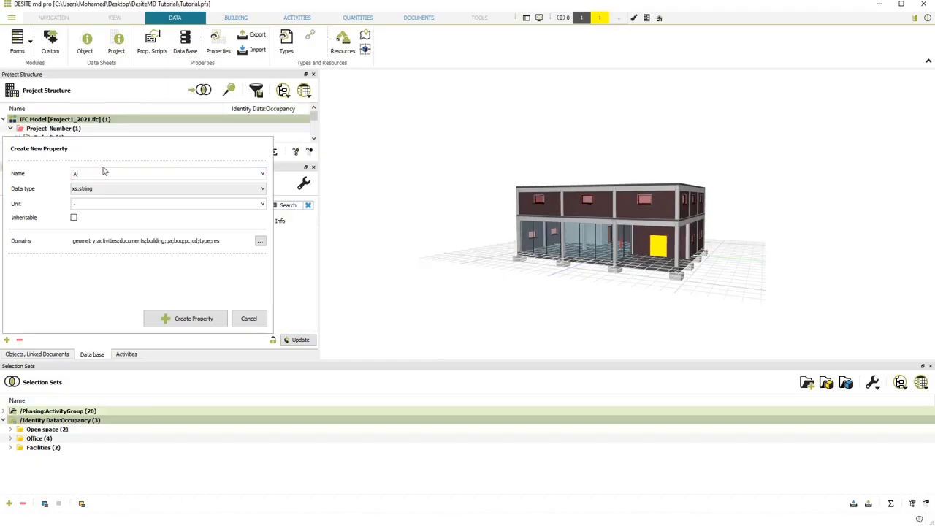
text(dditional Information)
click(123, 190)
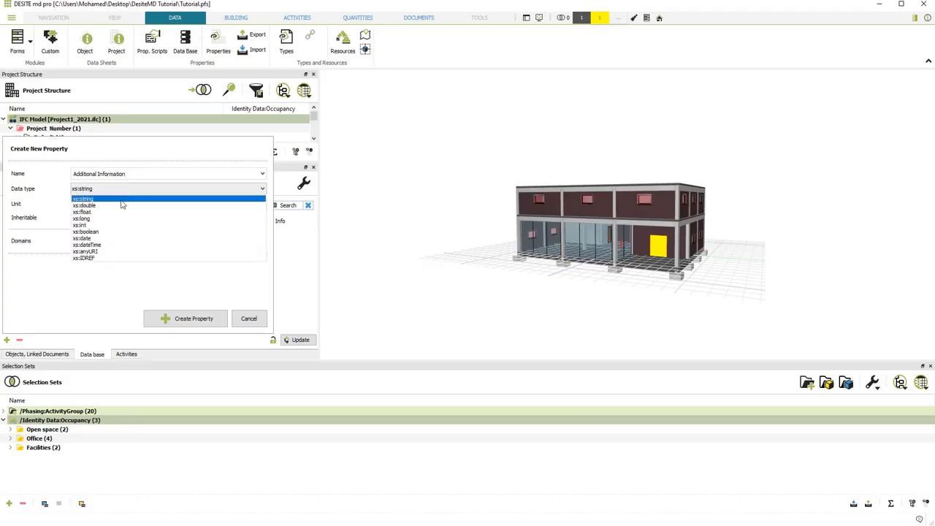
click(103, 251)
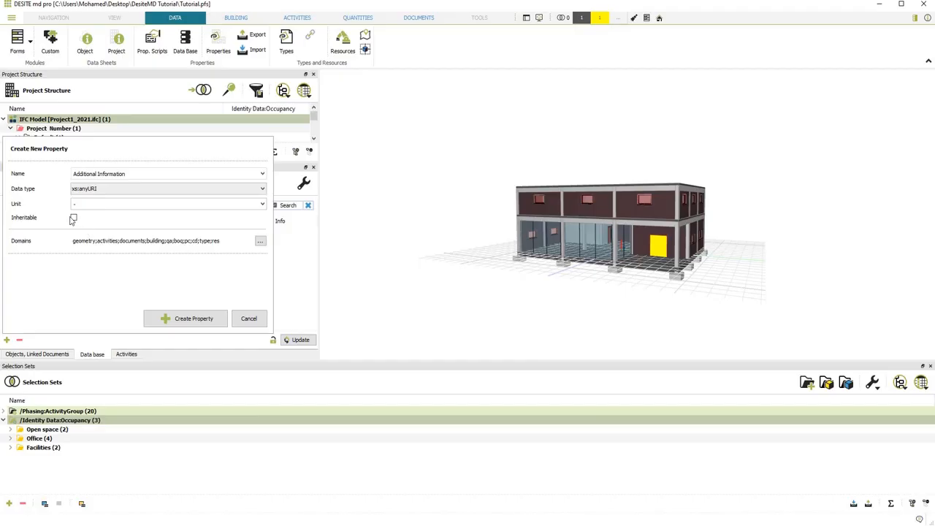
click(73, 218)
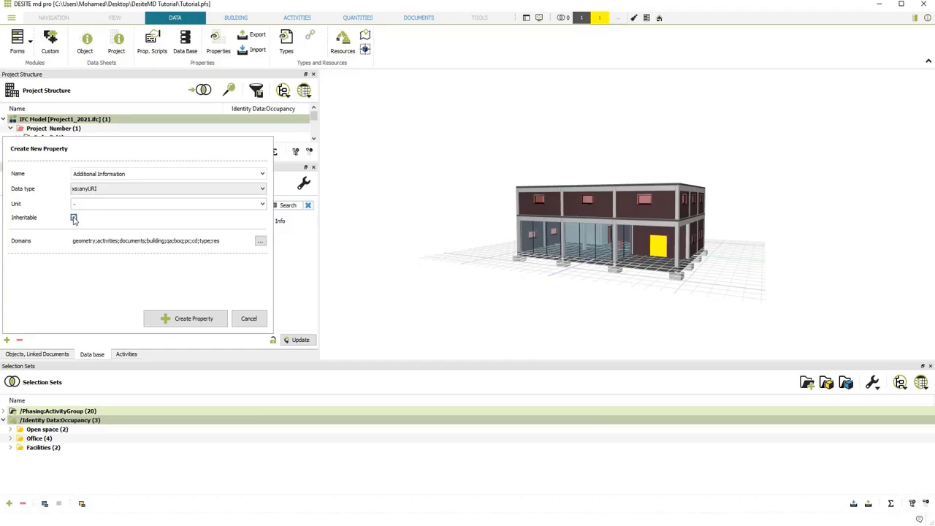
click(184, 319)
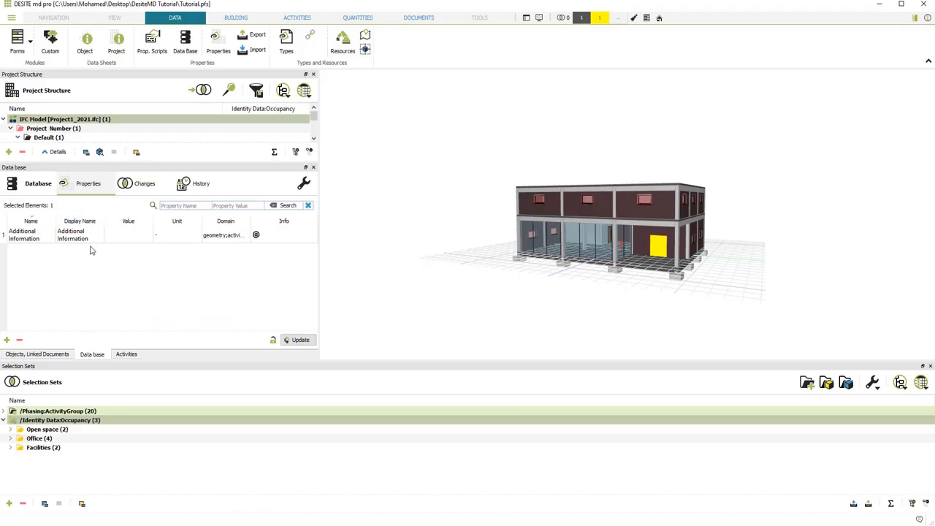
- Switch to File Explorer and copy the folder location of EntranceDoorInfos.txt from the file's properties
mouse_move(137, 239)
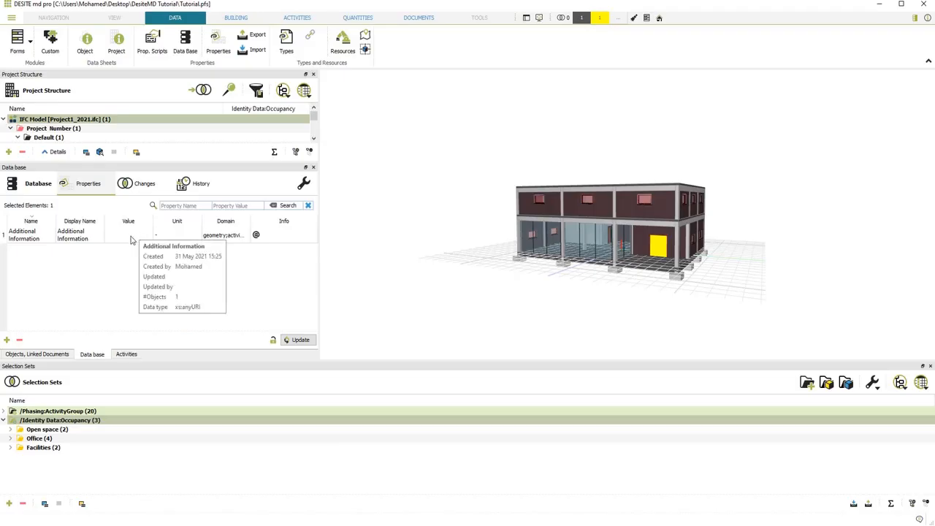
click(290, 525)
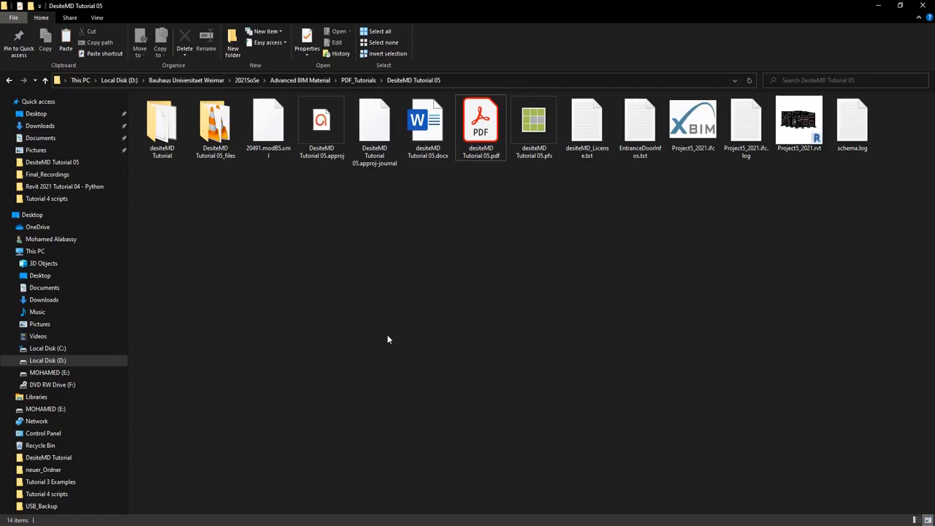
click(633, 146)
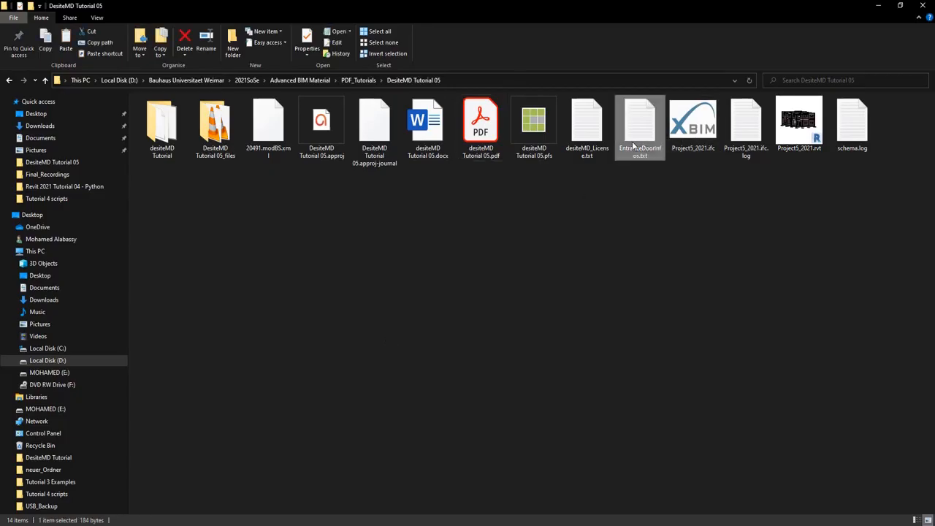
right_click(633, 146)
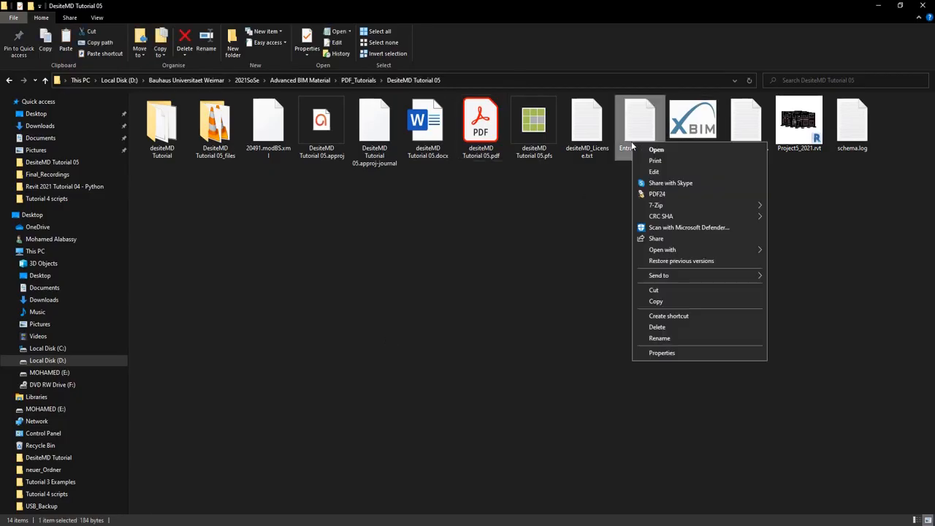
click(690, 352)
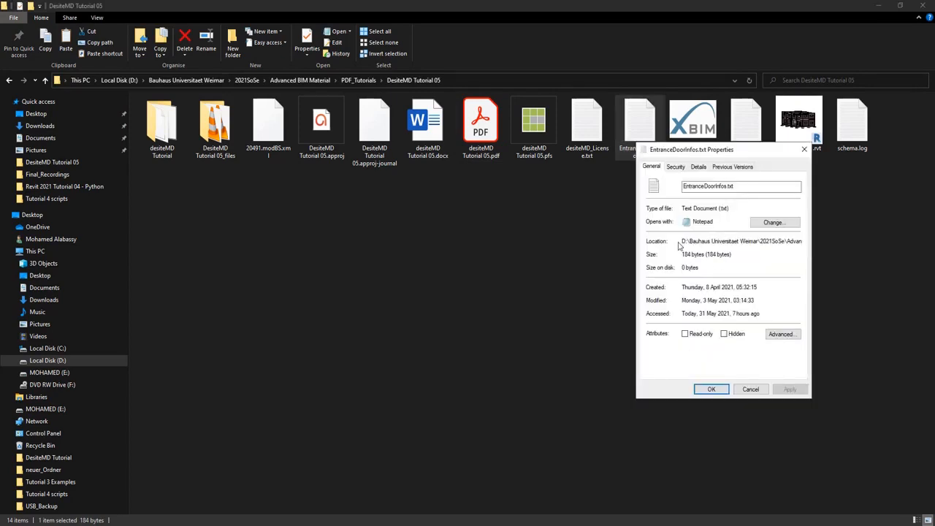
drag(681, 242, 825, 241)
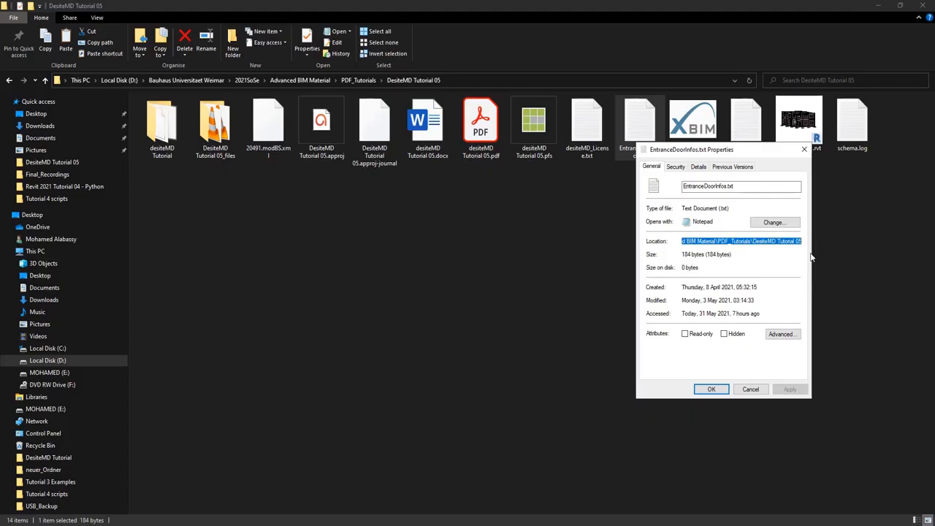
key(ctrl+c)
- Return to DESITE md pro, paste the copied folder path as the Additional Information value and update the database properties
key(alt+Tab)
double_click(134, 235)
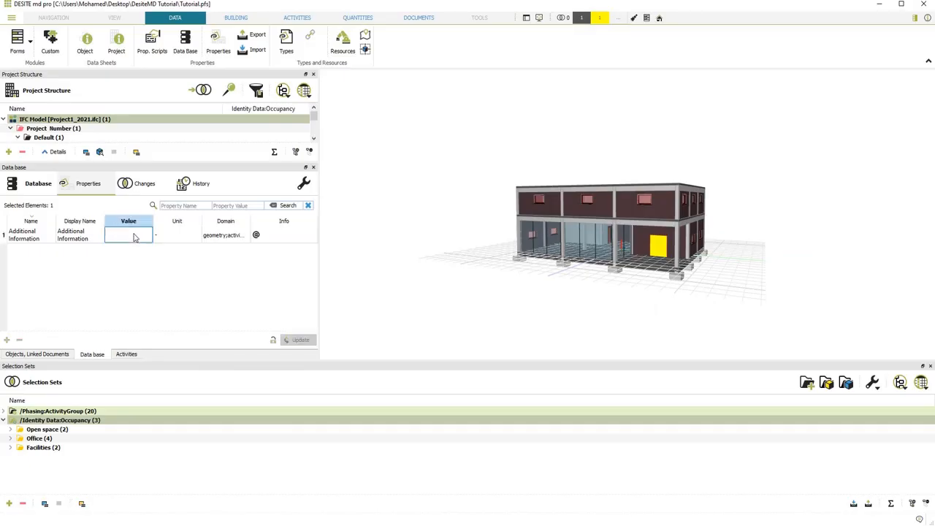
key(ctrl+v)
click(163, 272)
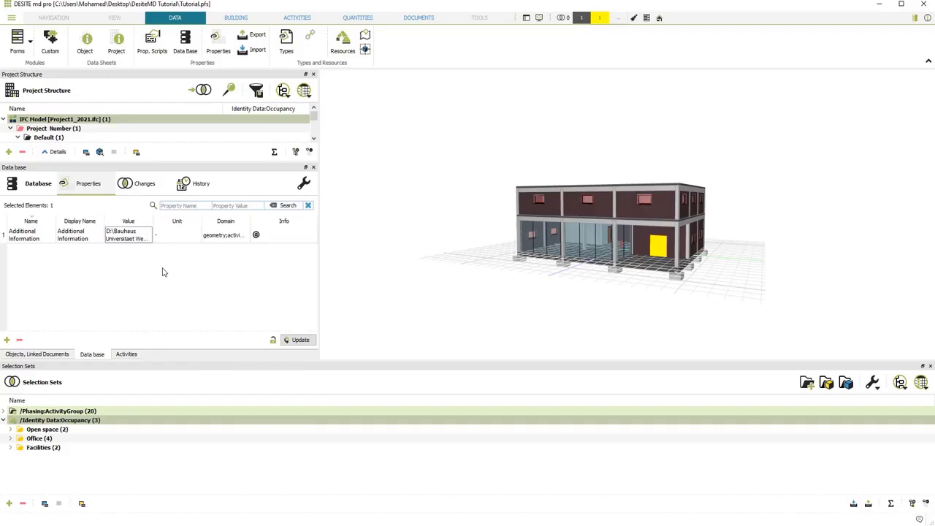
click(301, 339)
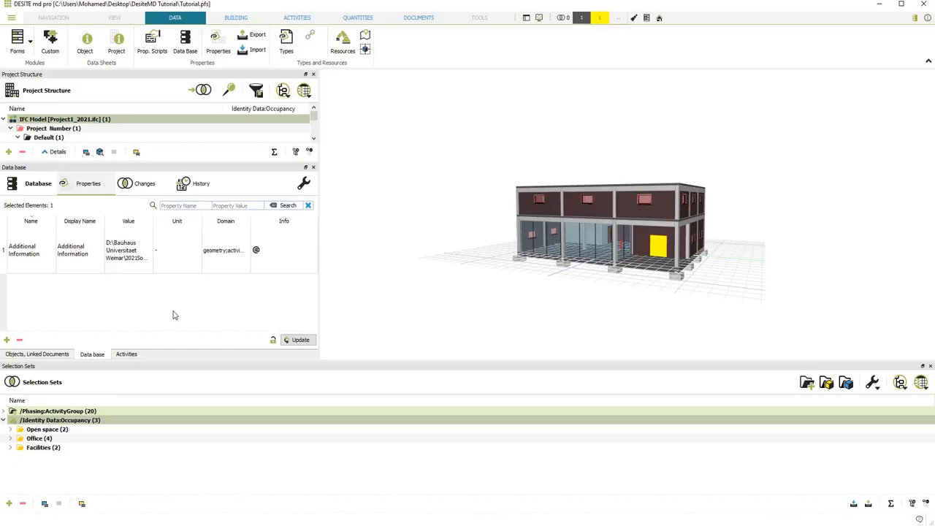
- Update the door's object data sheet and follow its Additional Information link to open EntranceDoorInfos.txt
click(661, 251)
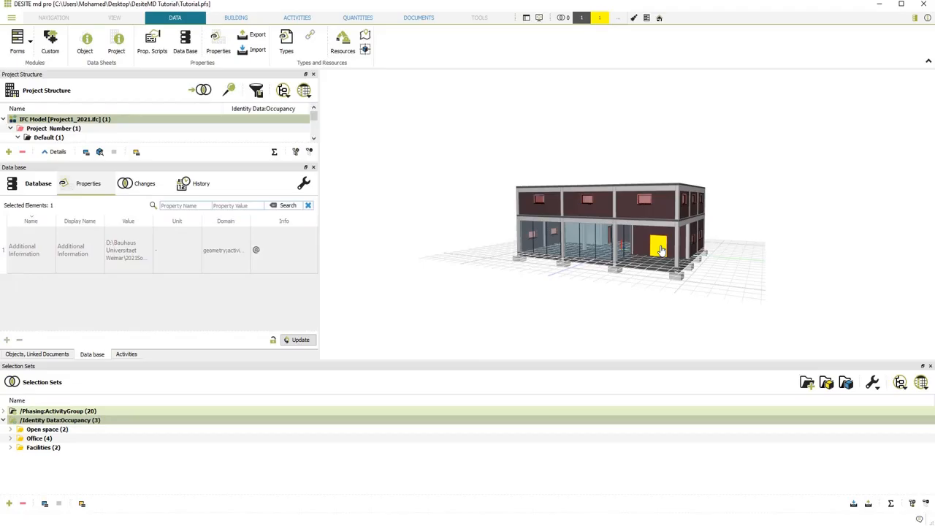
mouse_move(660, 250)
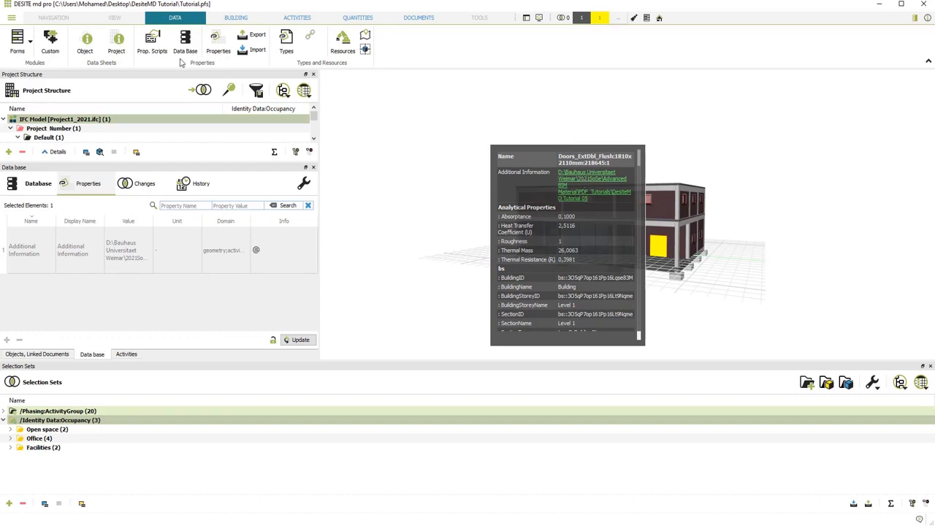
click(88, 45)
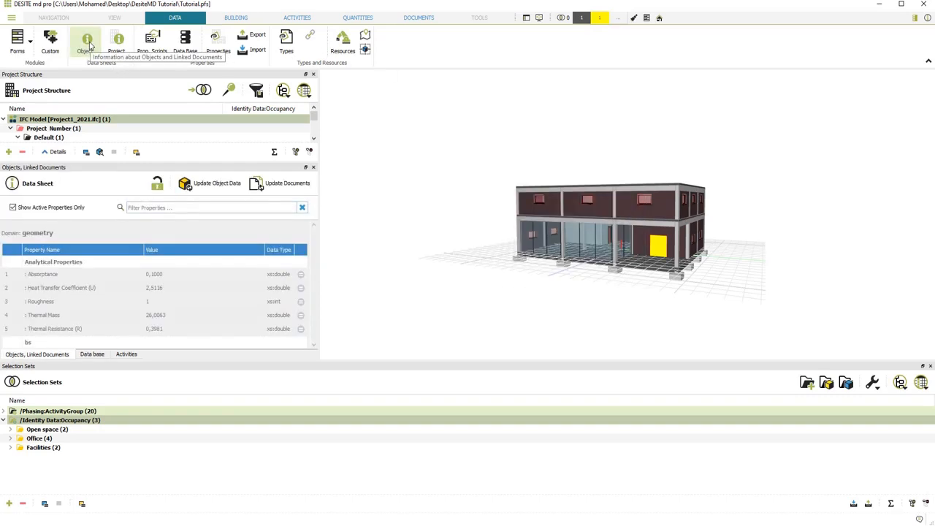
click(228, 190)
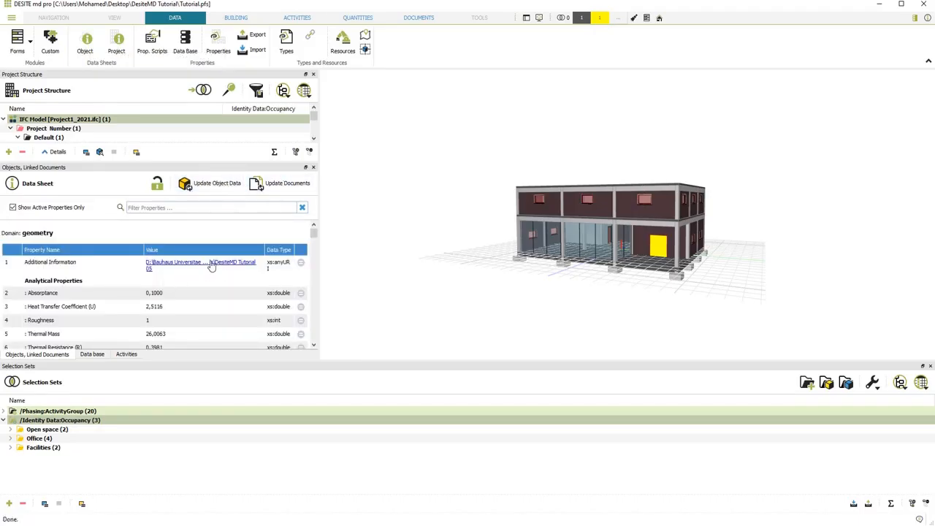
click(211, 264)
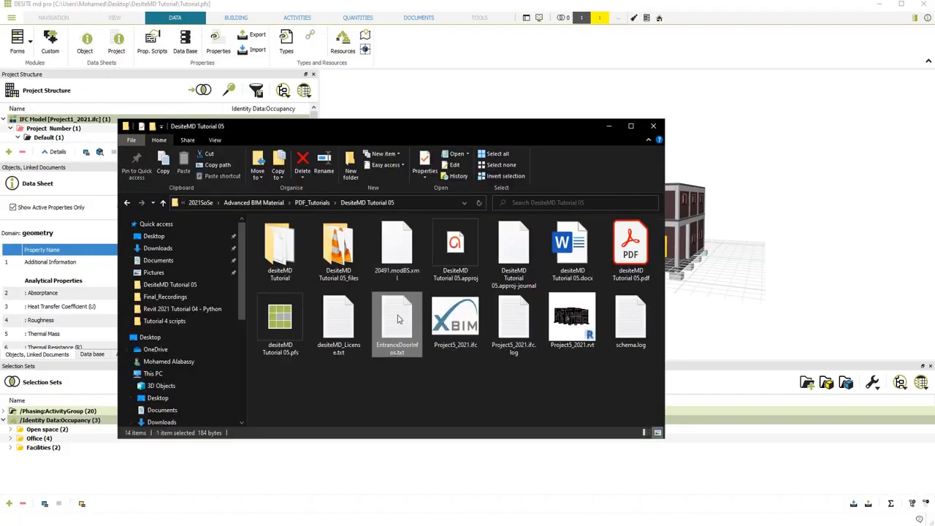
double_click(399, 318)
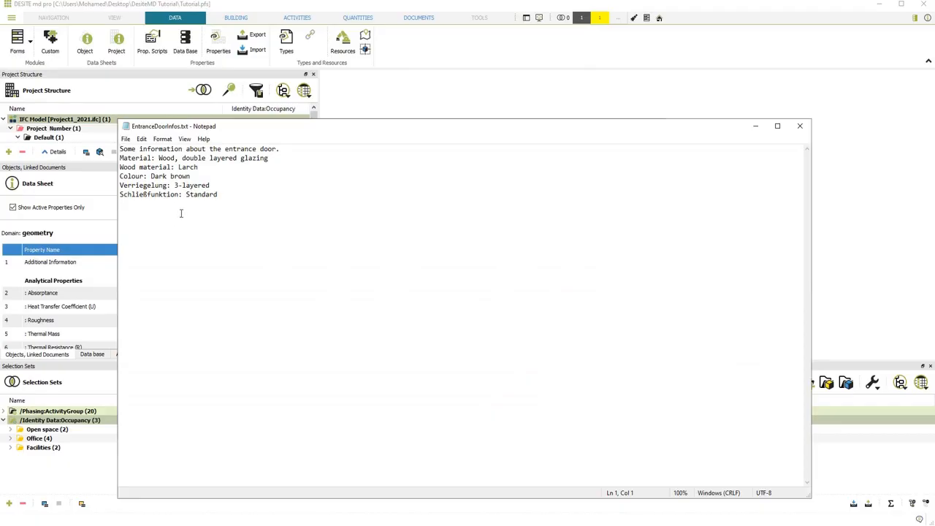